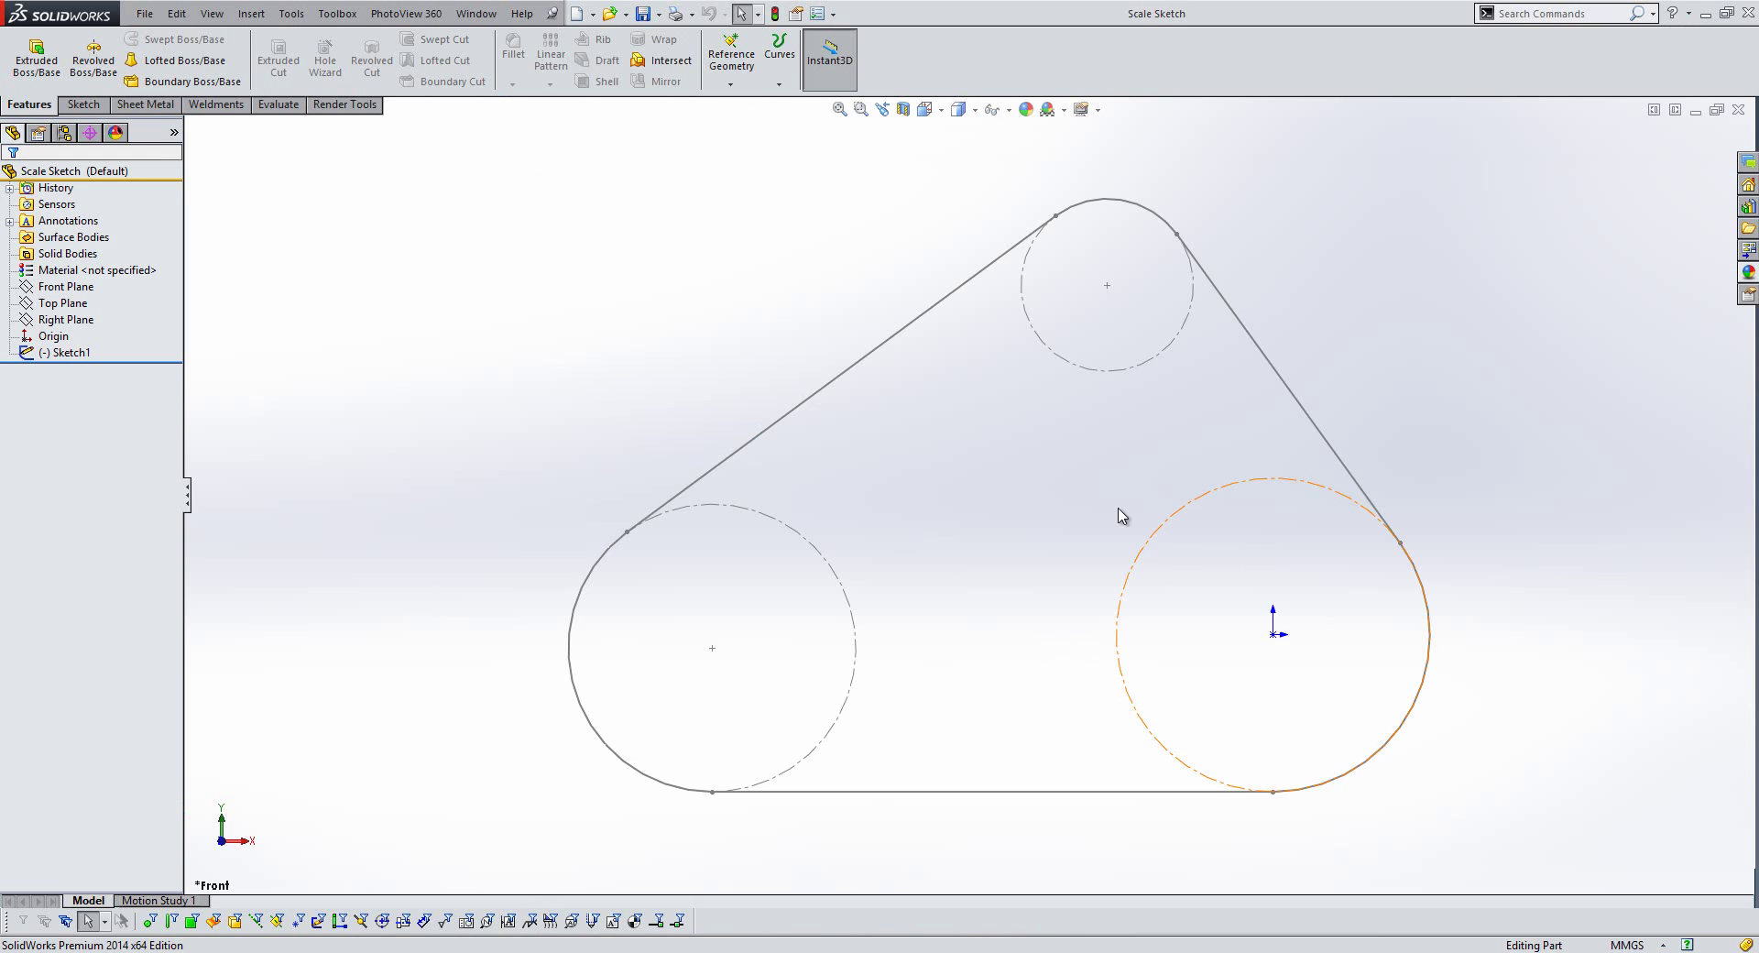
- Zoom to fit and open Sketch1 of Scale Sketch for editing through its tangent line
key(f)
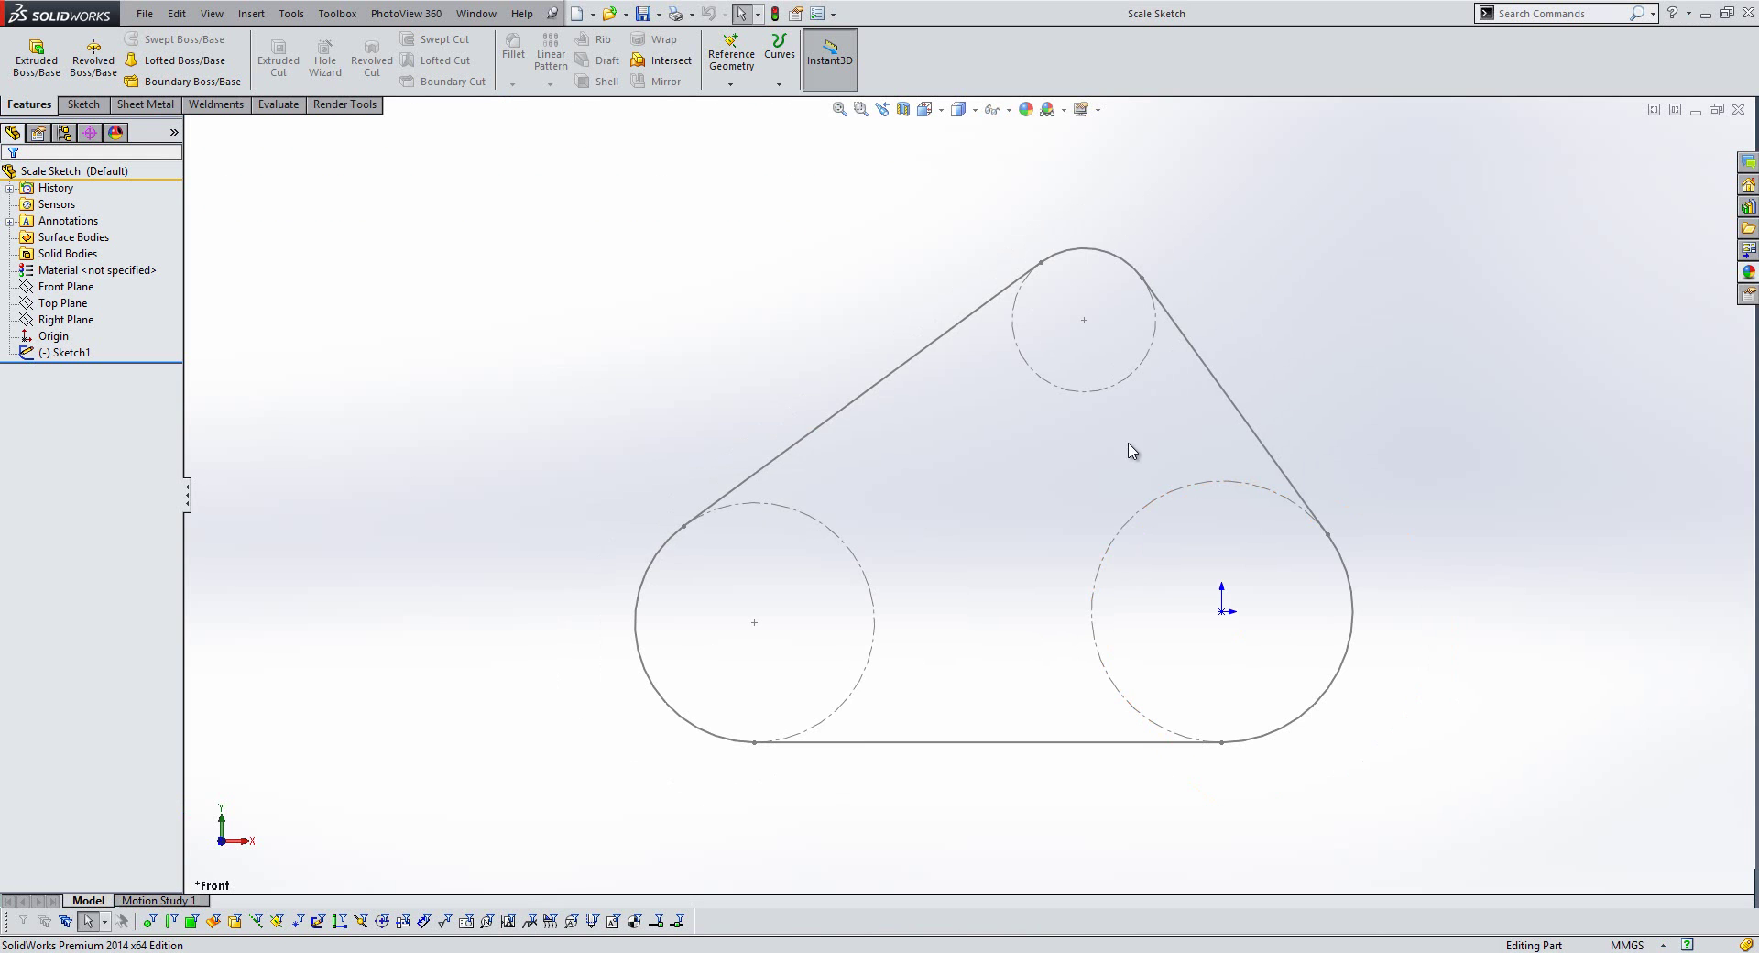
click(885, 376)
click(941, 300)
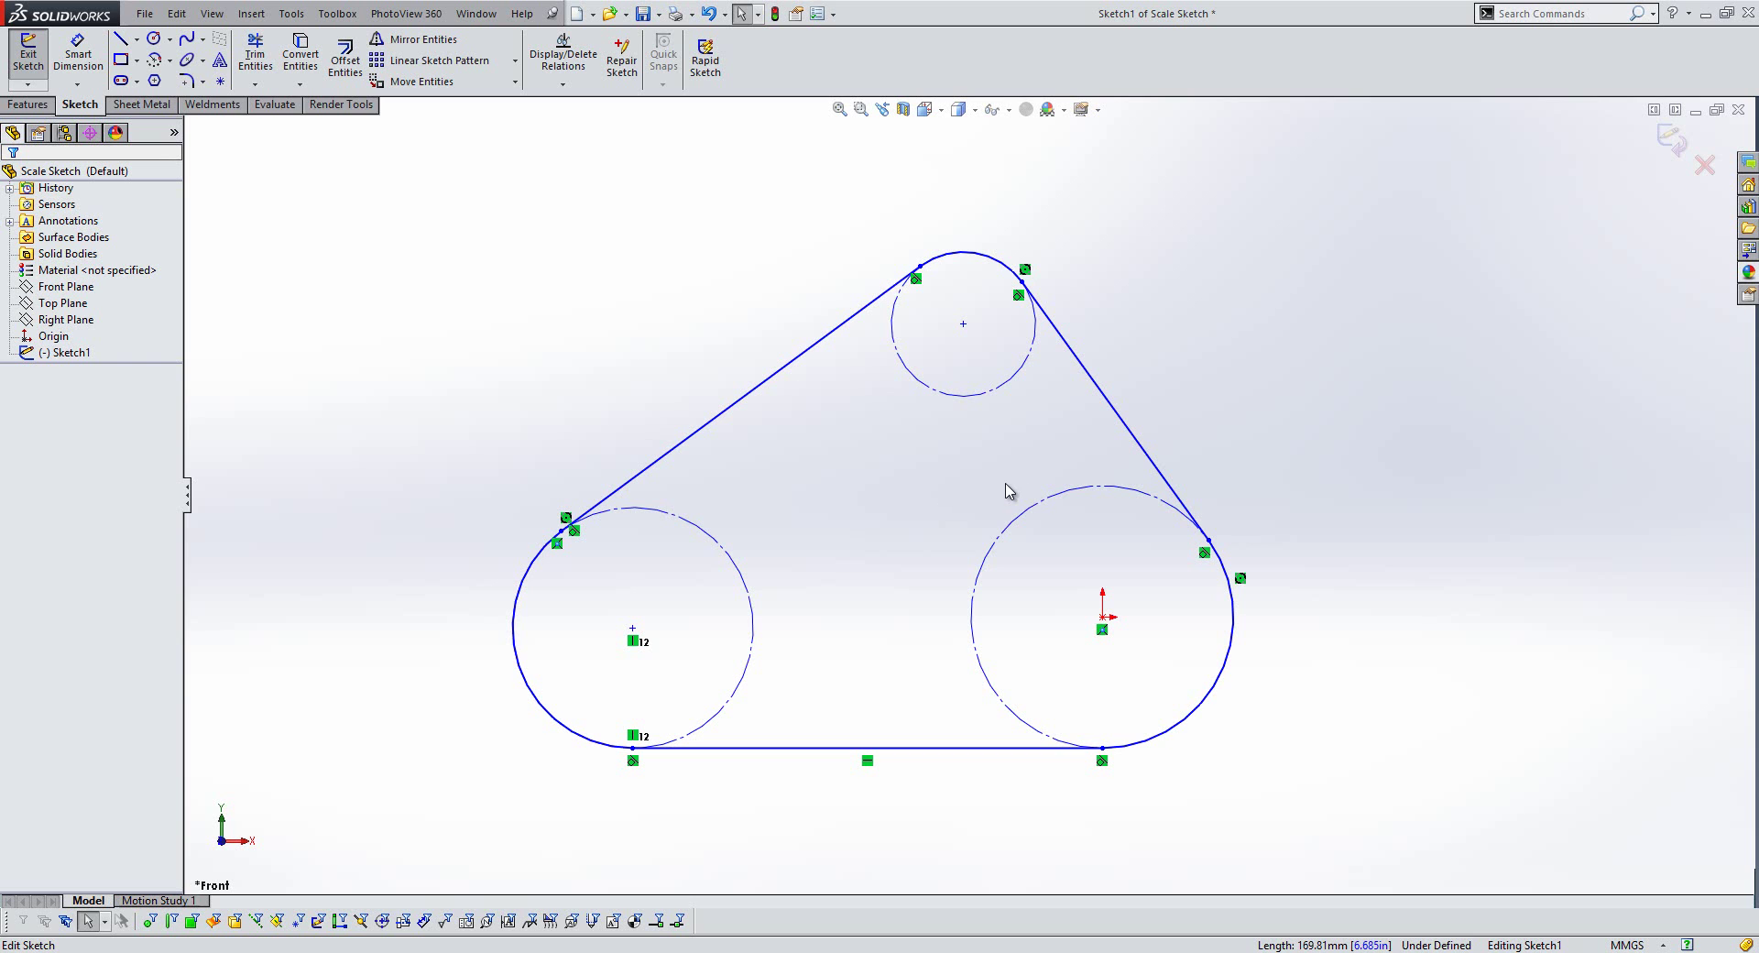
- Dimension the right pulley circle to a diameter of Ø35 with Smart Dimension
key(s)
click(1054, 498)
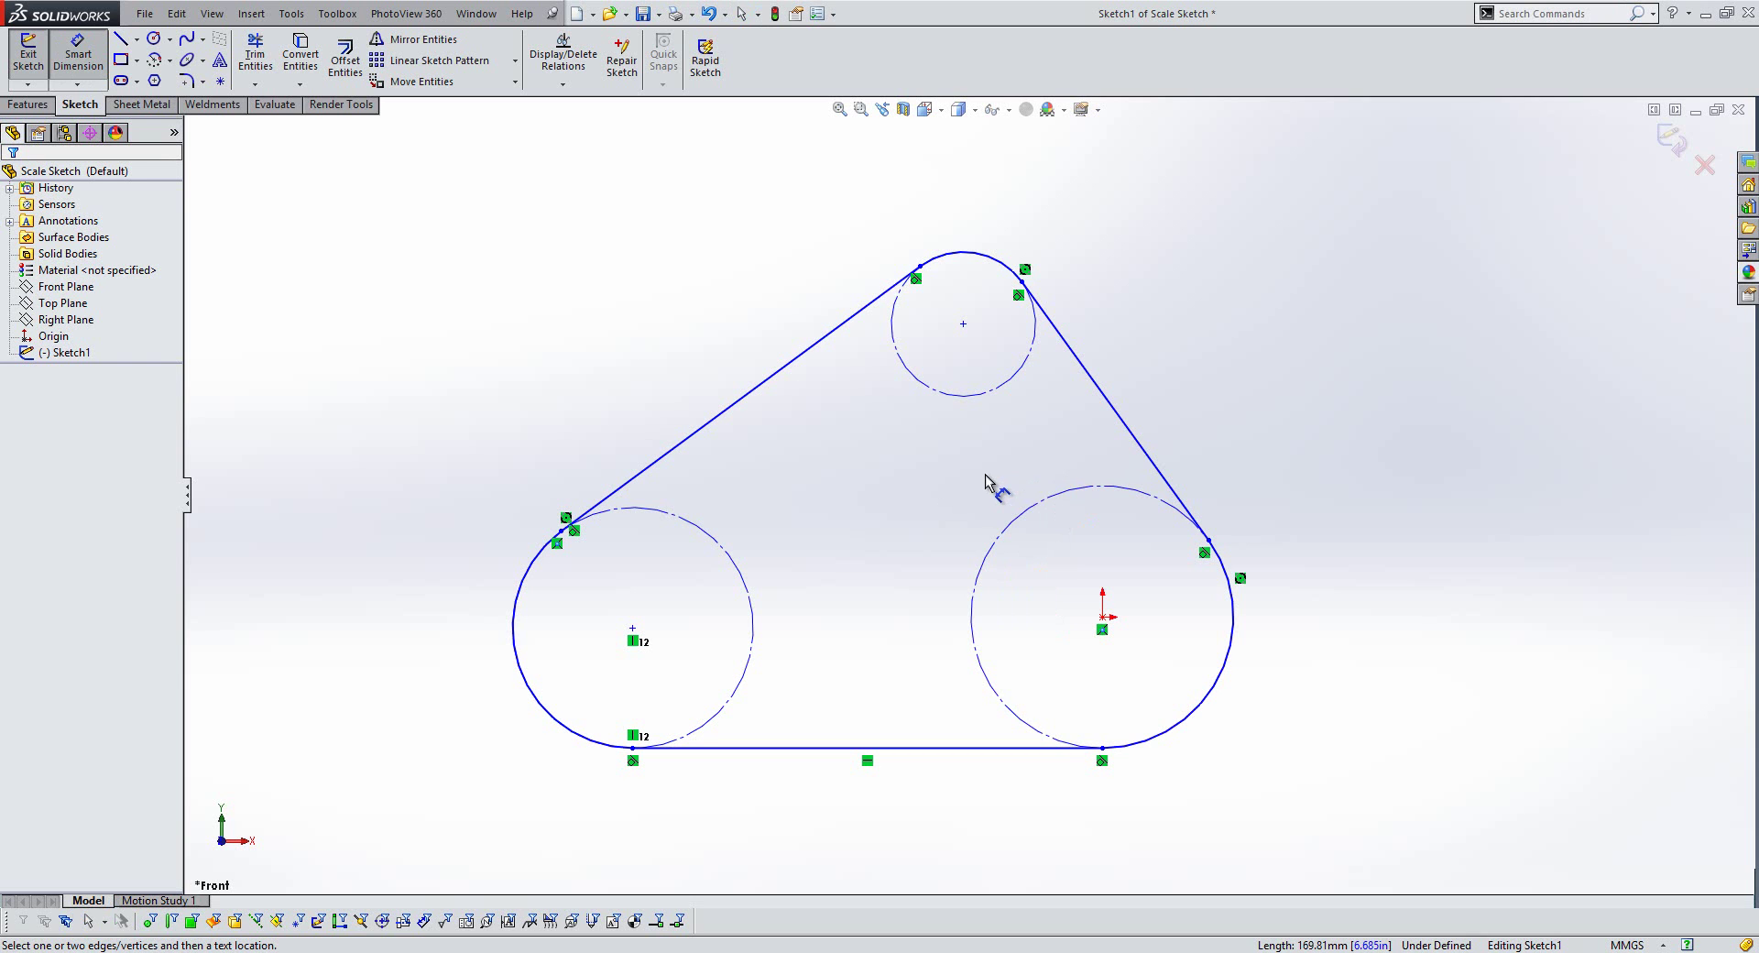
click(1129, 496)
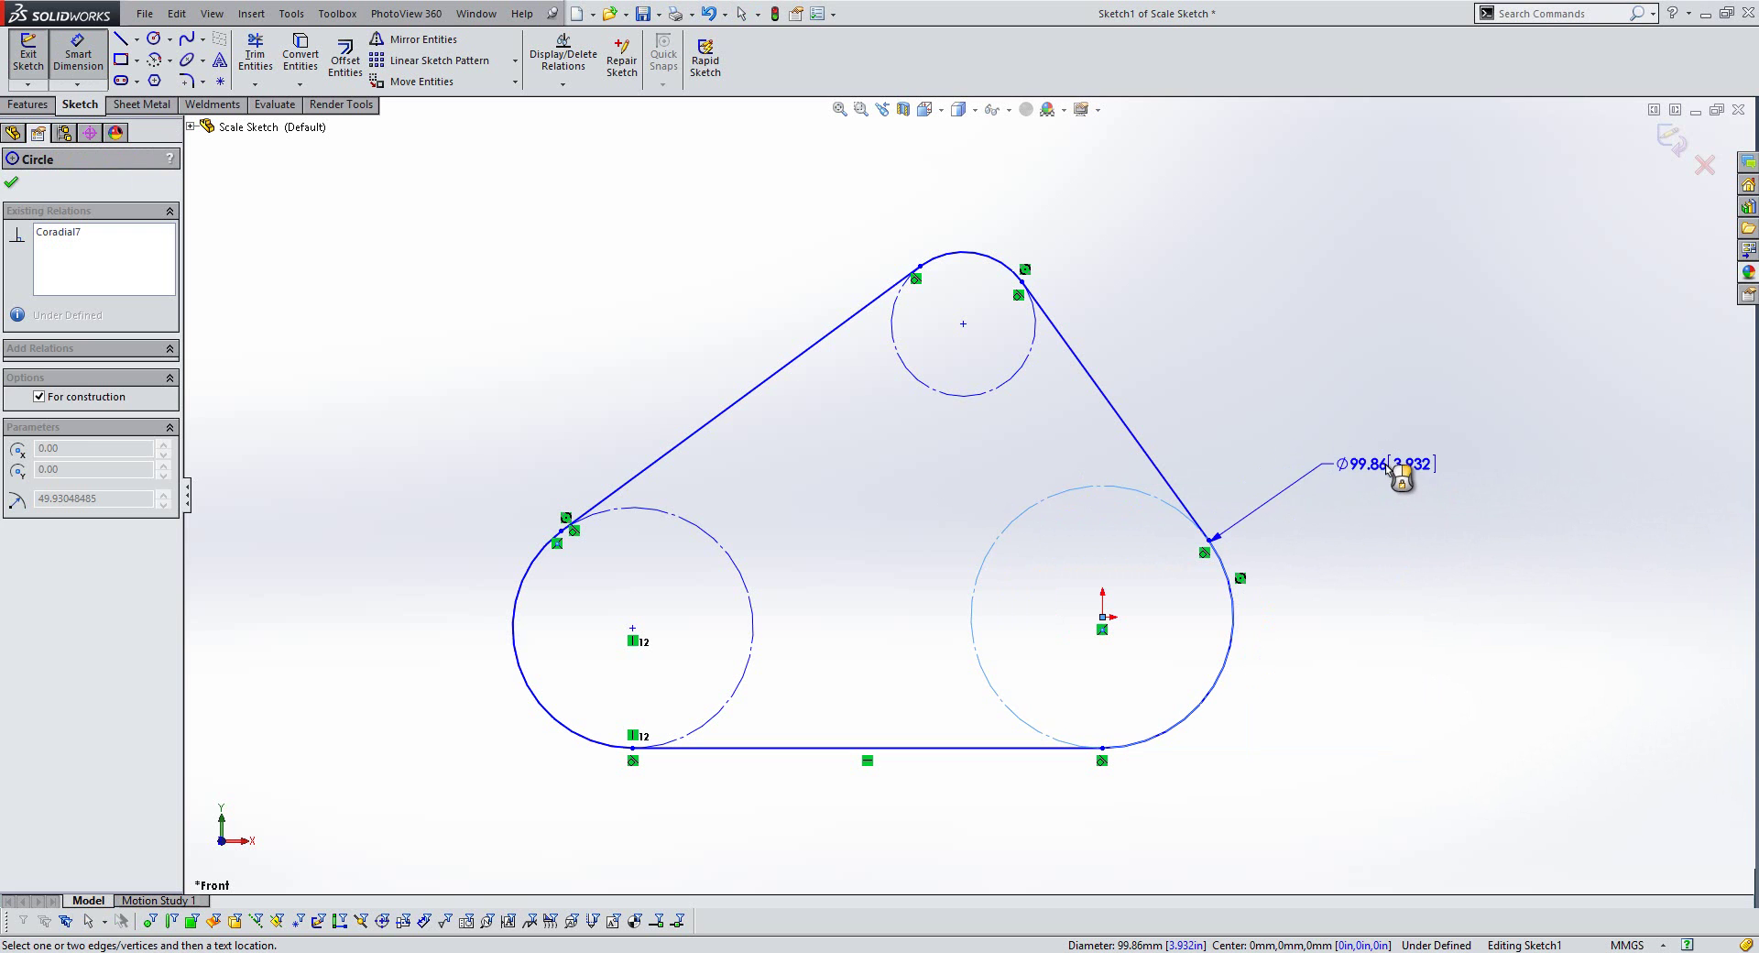
click(1388, 467)
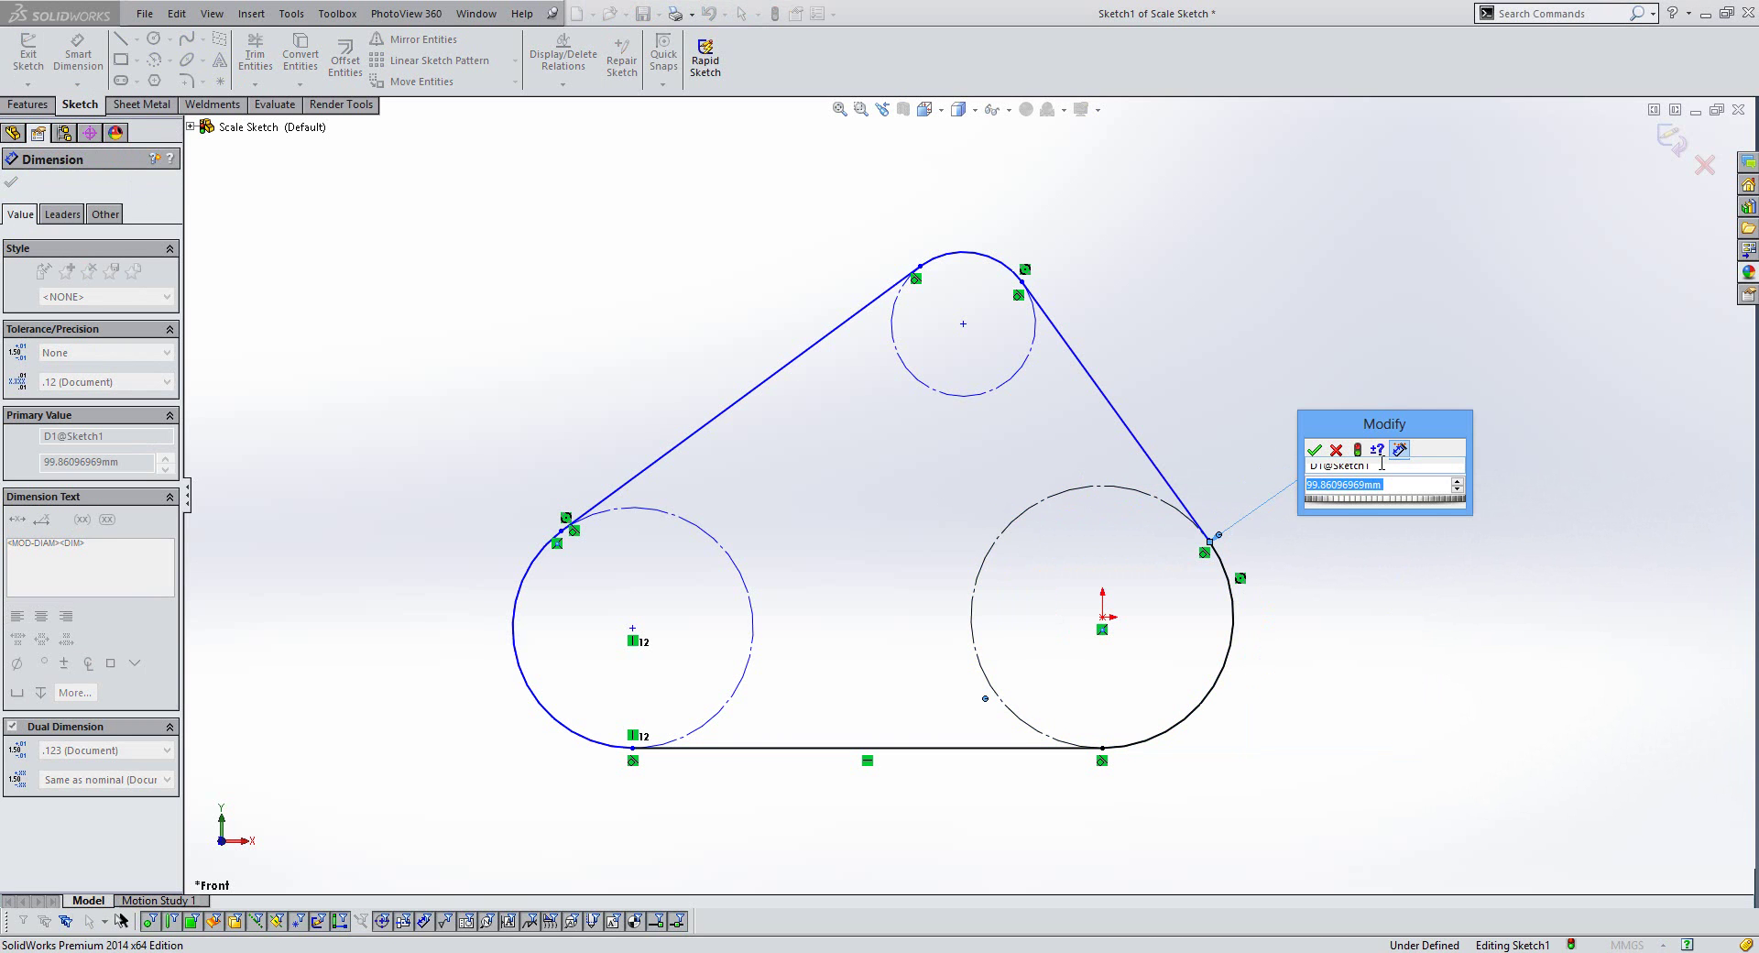
text(3)
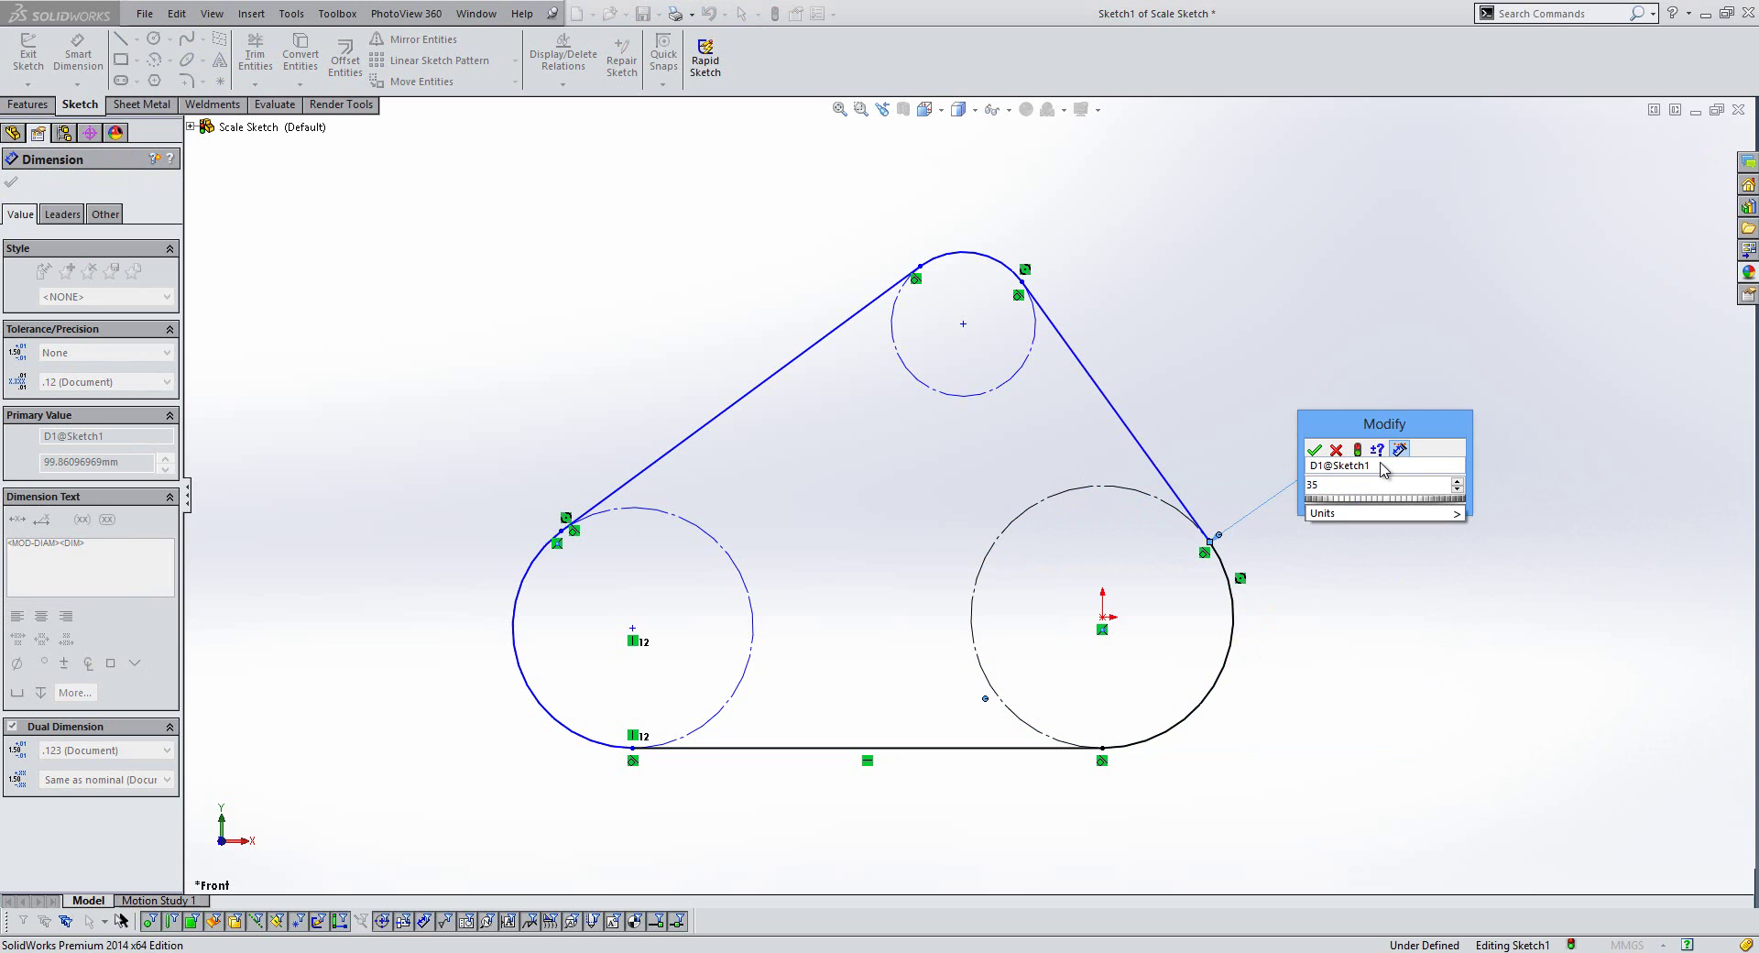
text(5)
key(Return)
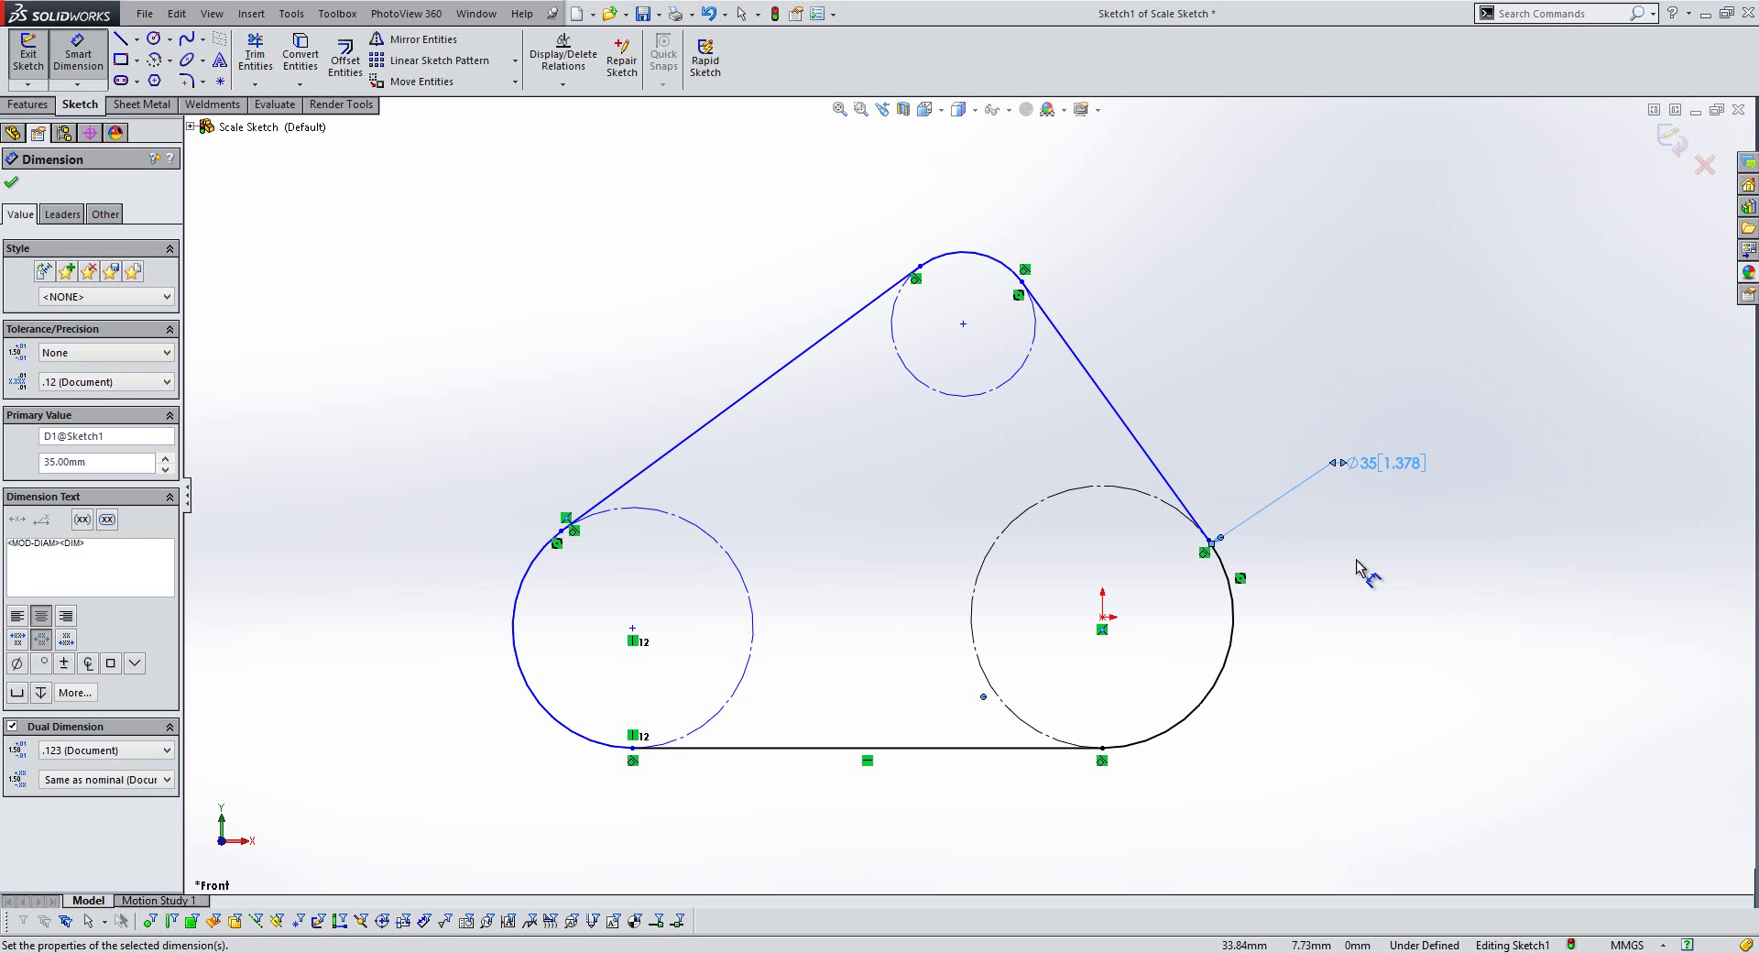
- Set the bottom line to 65 and the top circle centre 40 above the right centre
click(799, 755)
click(807, 815)
click(808, 785)
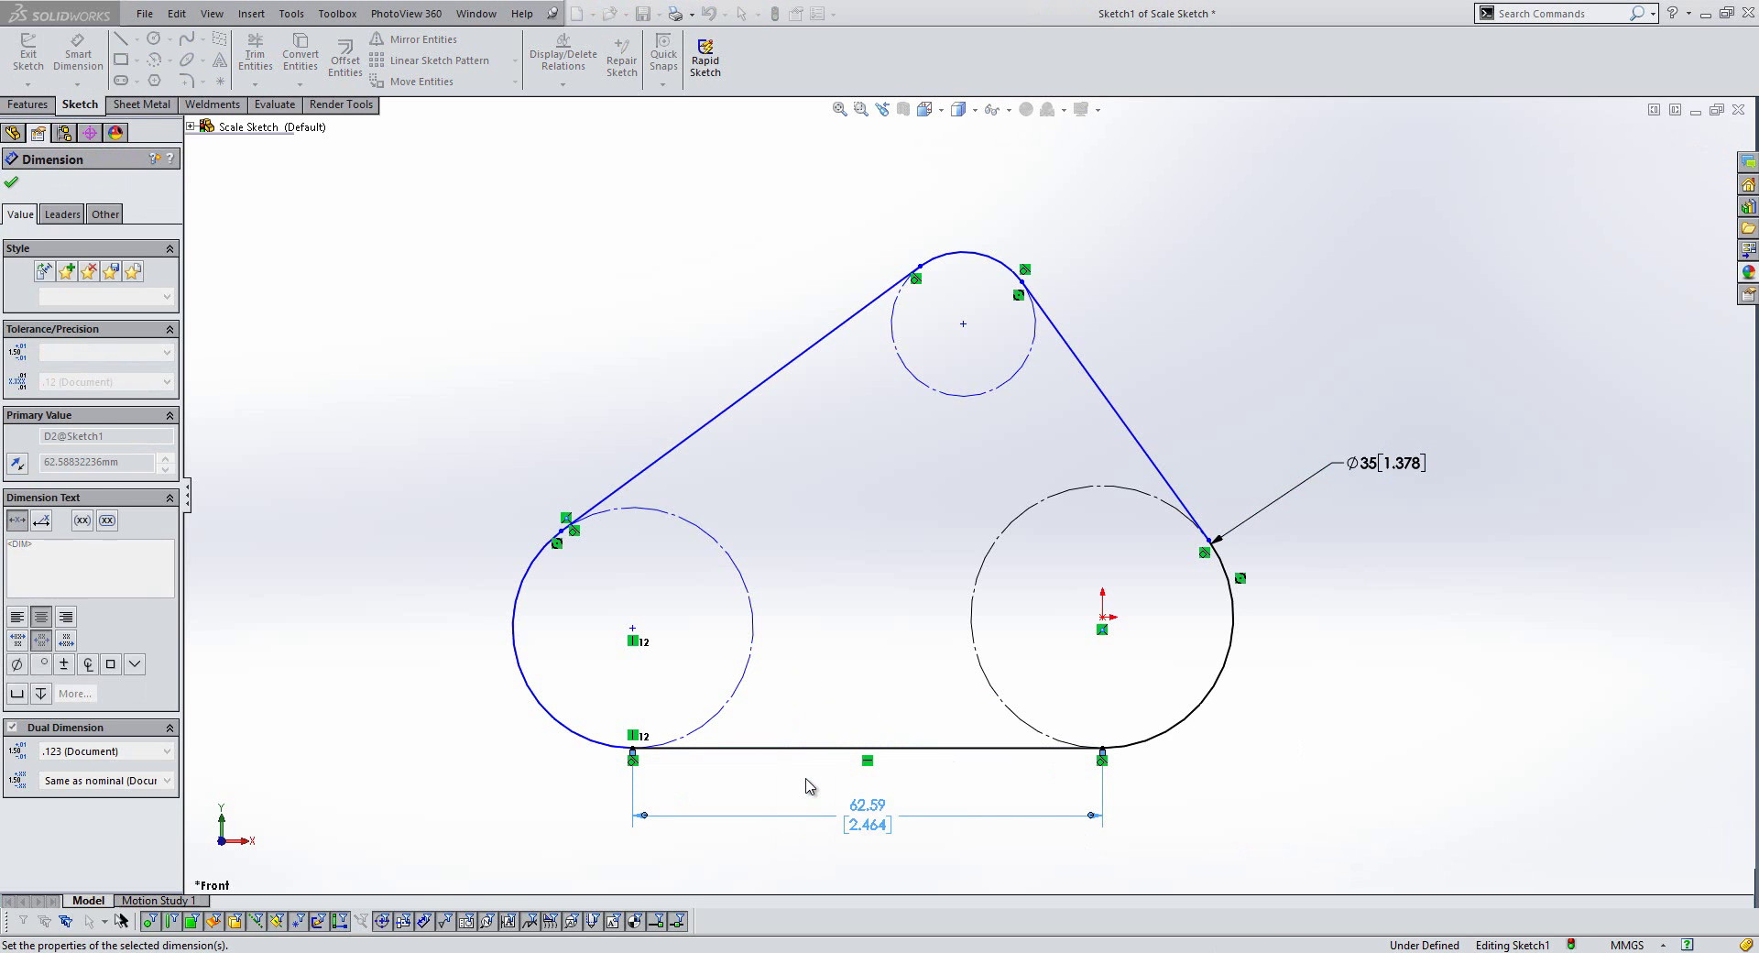
click(1102, 617)
click(959, 316)
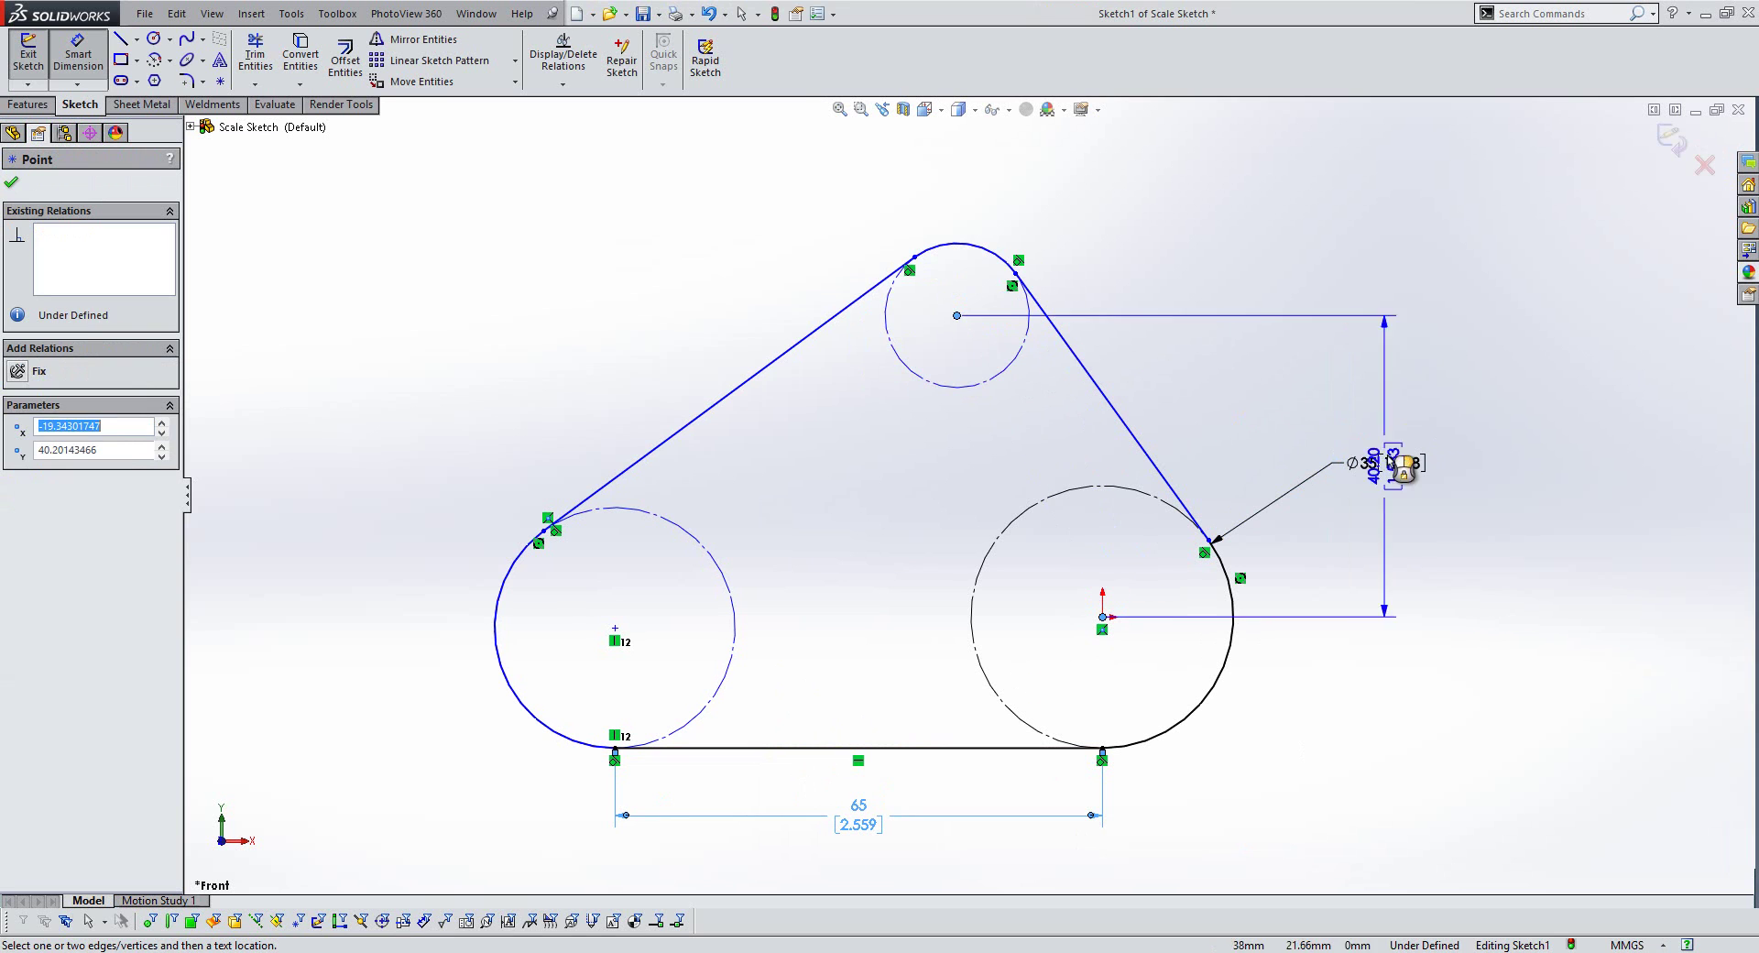
click(1449, 463)
text(40)
key(Return)
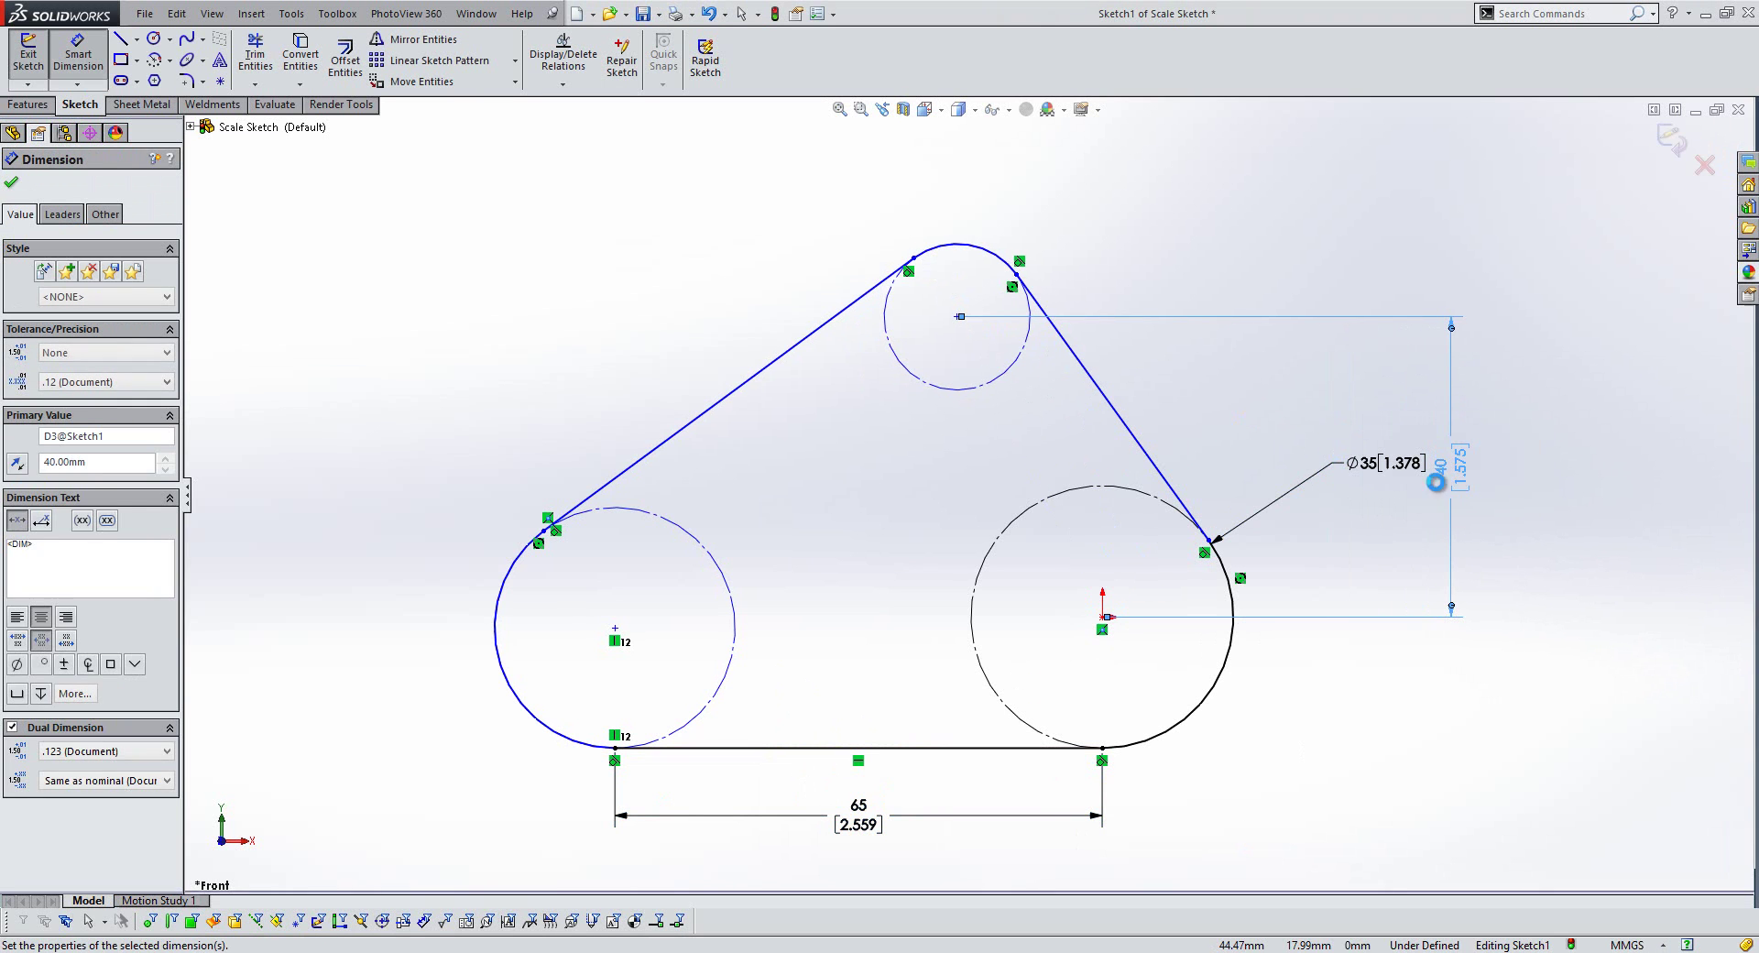
click(1421, 713)
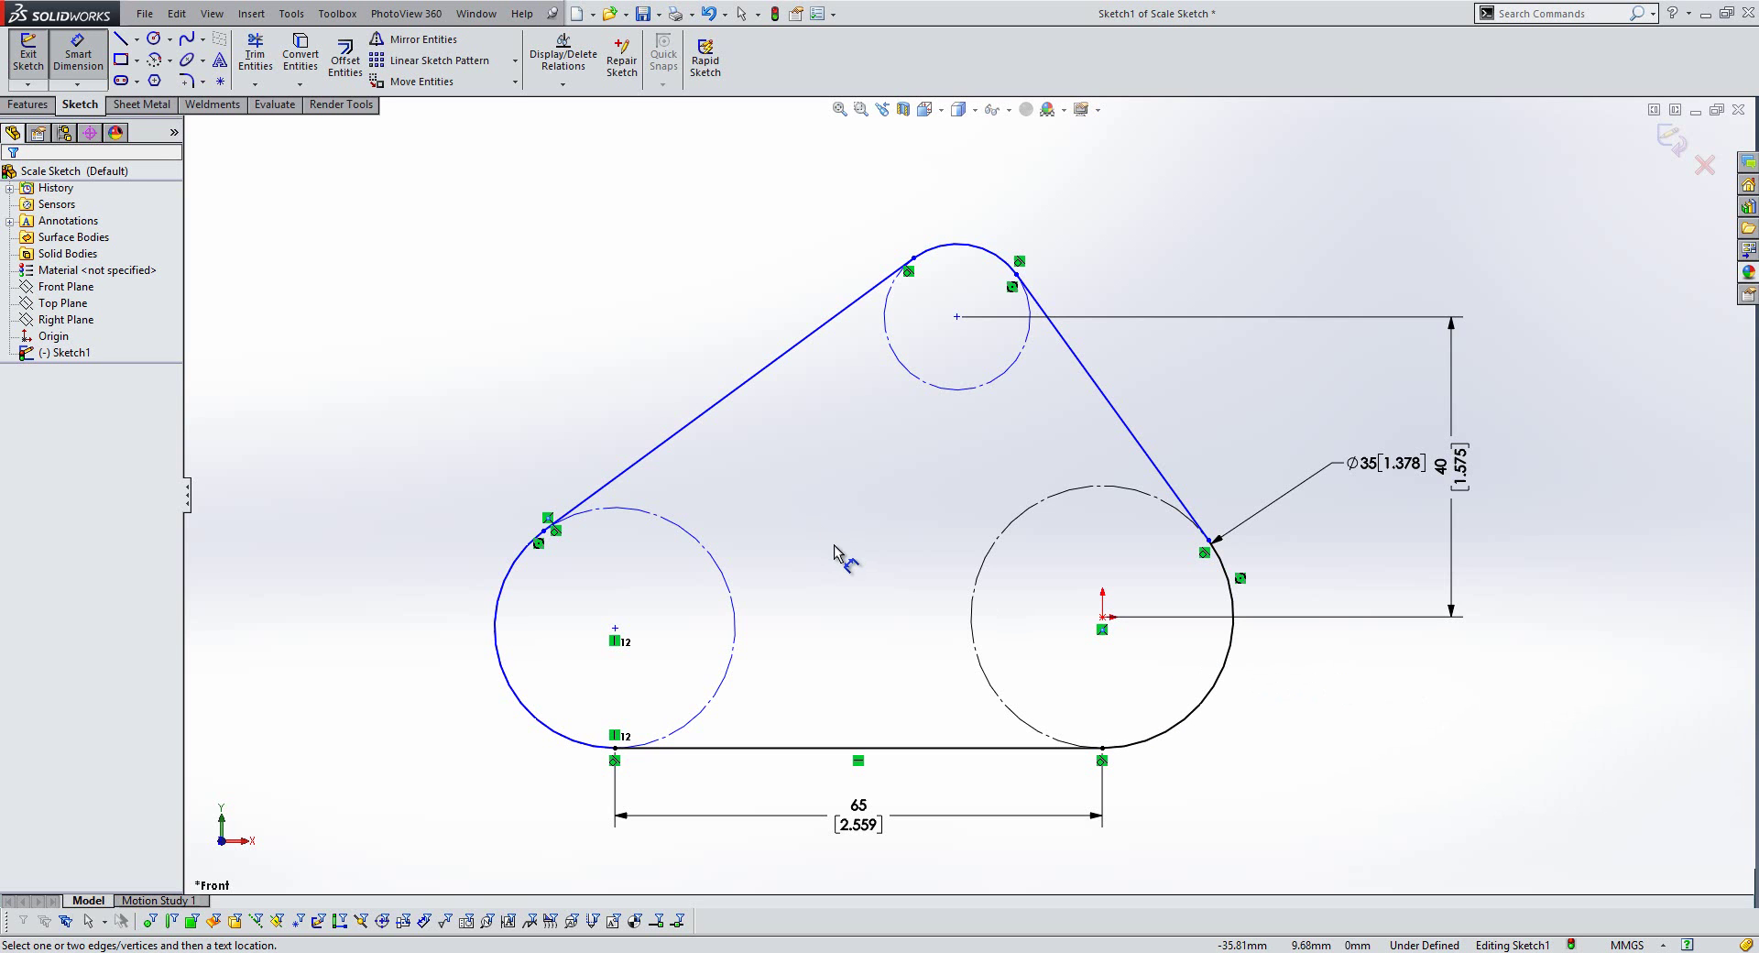
- Box-select the left and top arcs with the slanted line, then clear the selection
key(Escape)
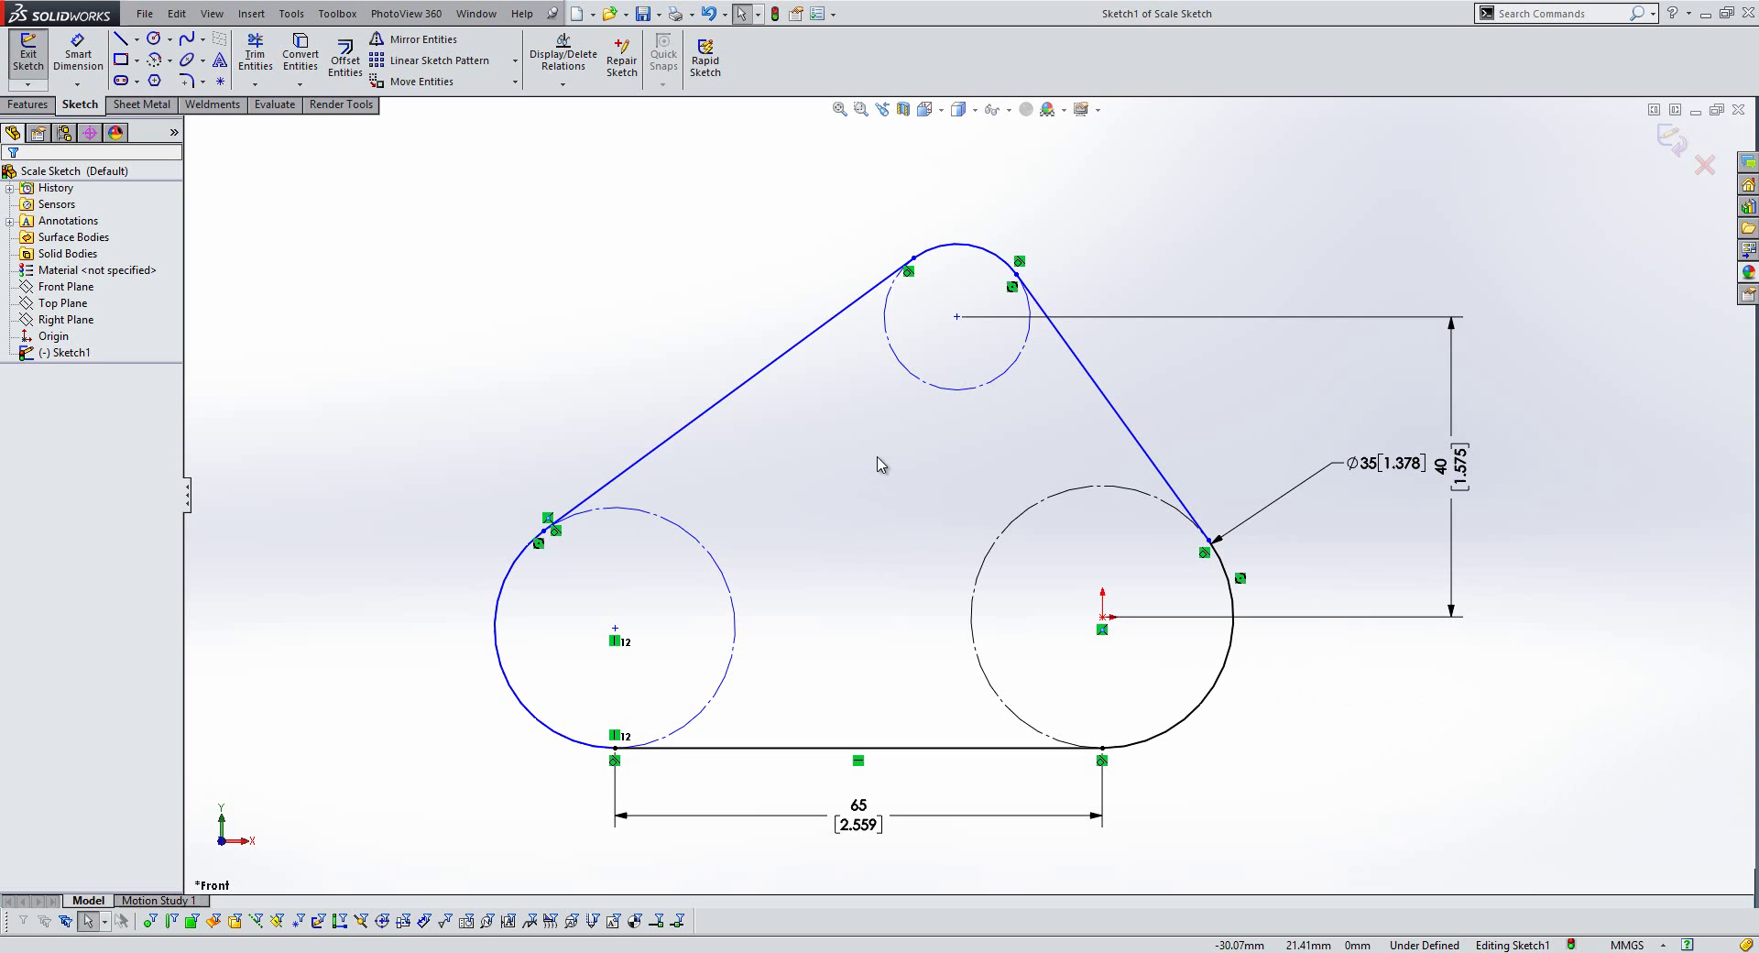
right_click(845, 454)
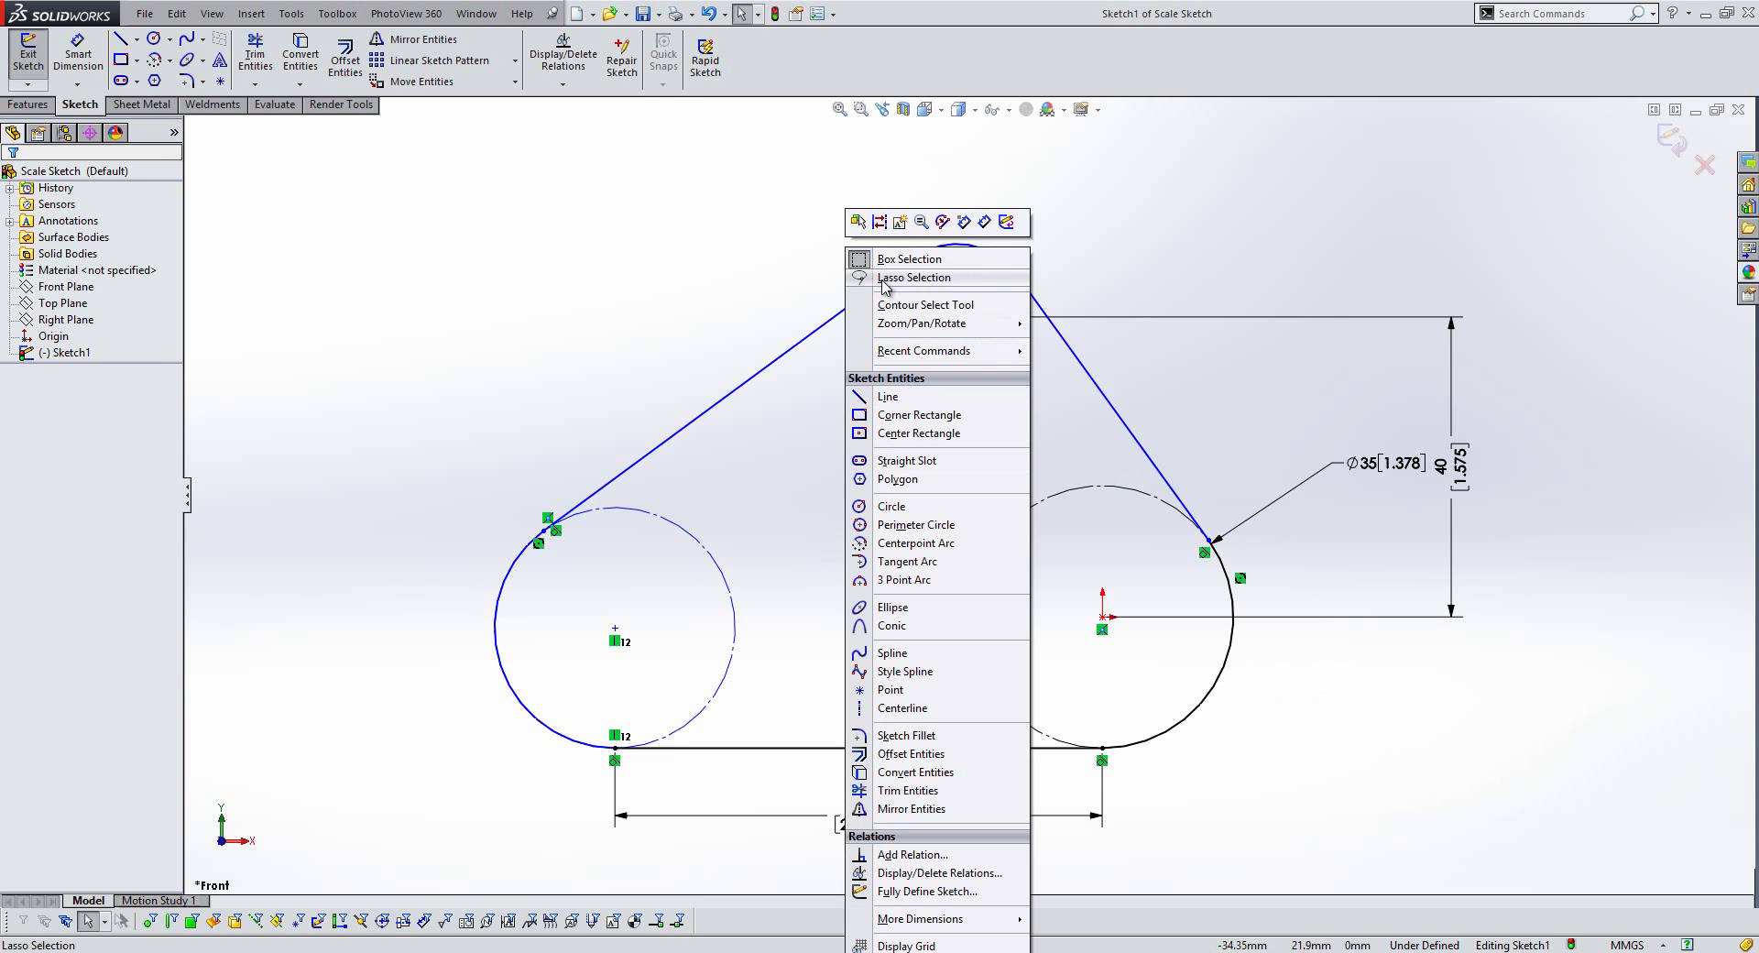
click(911, 278)
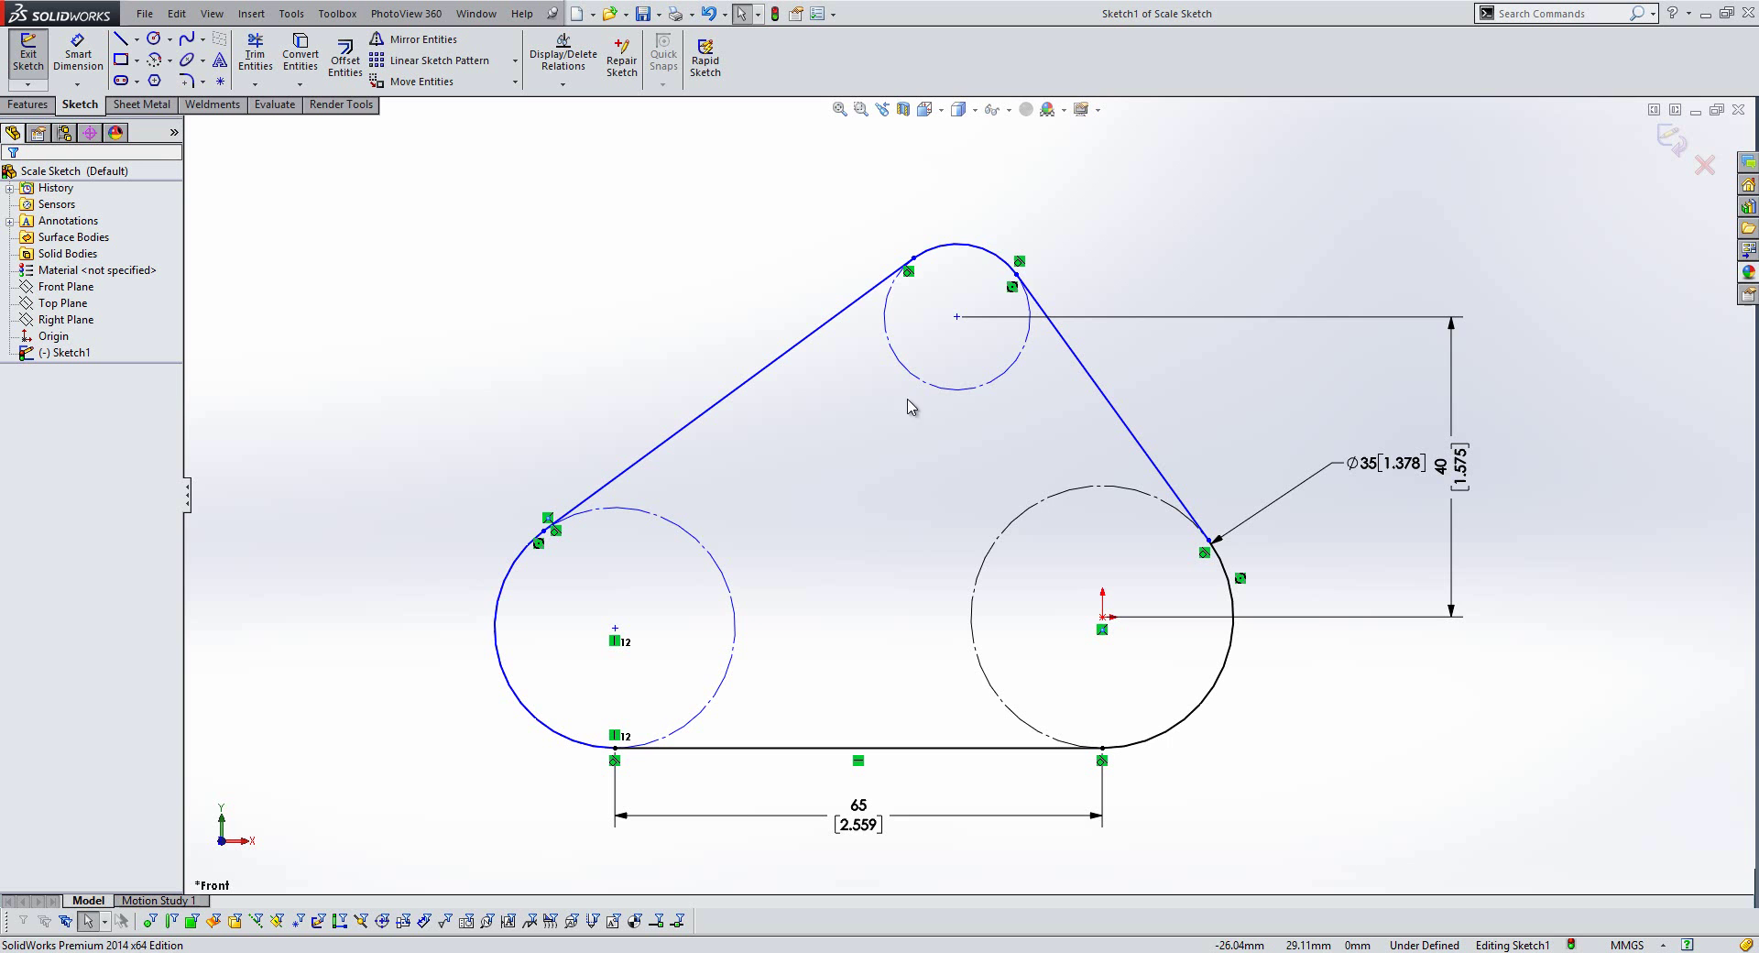
right_click(868, 491)
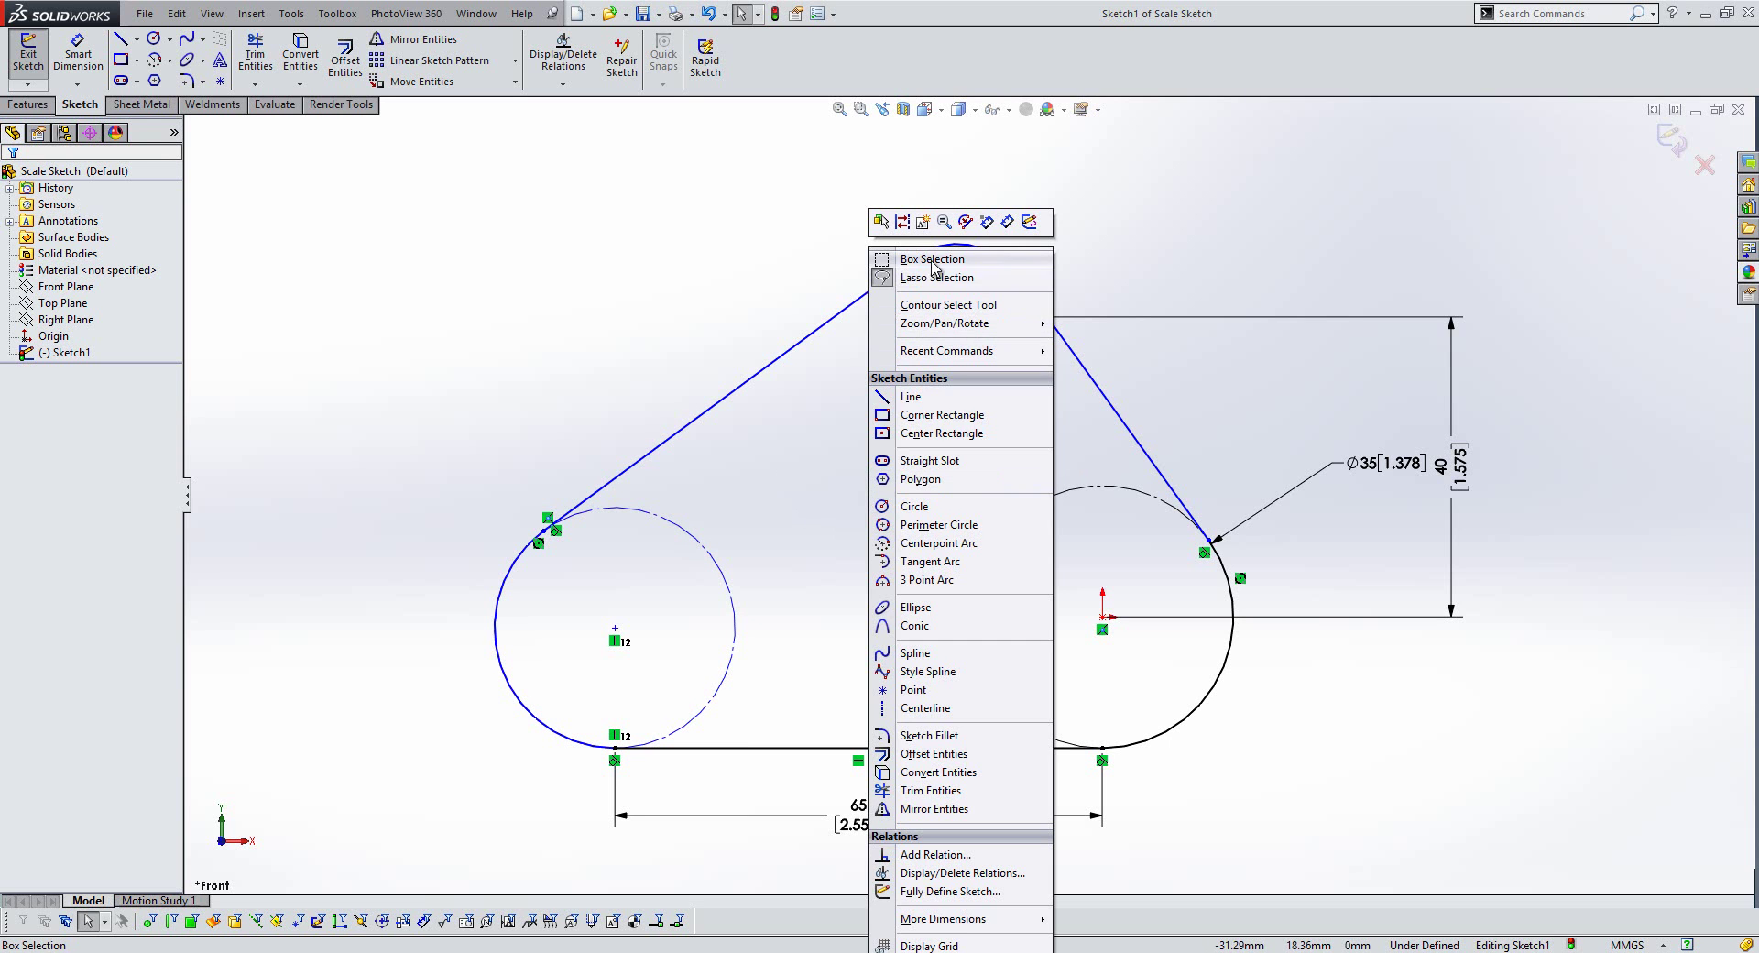
click(758, 394)
drag(947, 606, 666, 363)
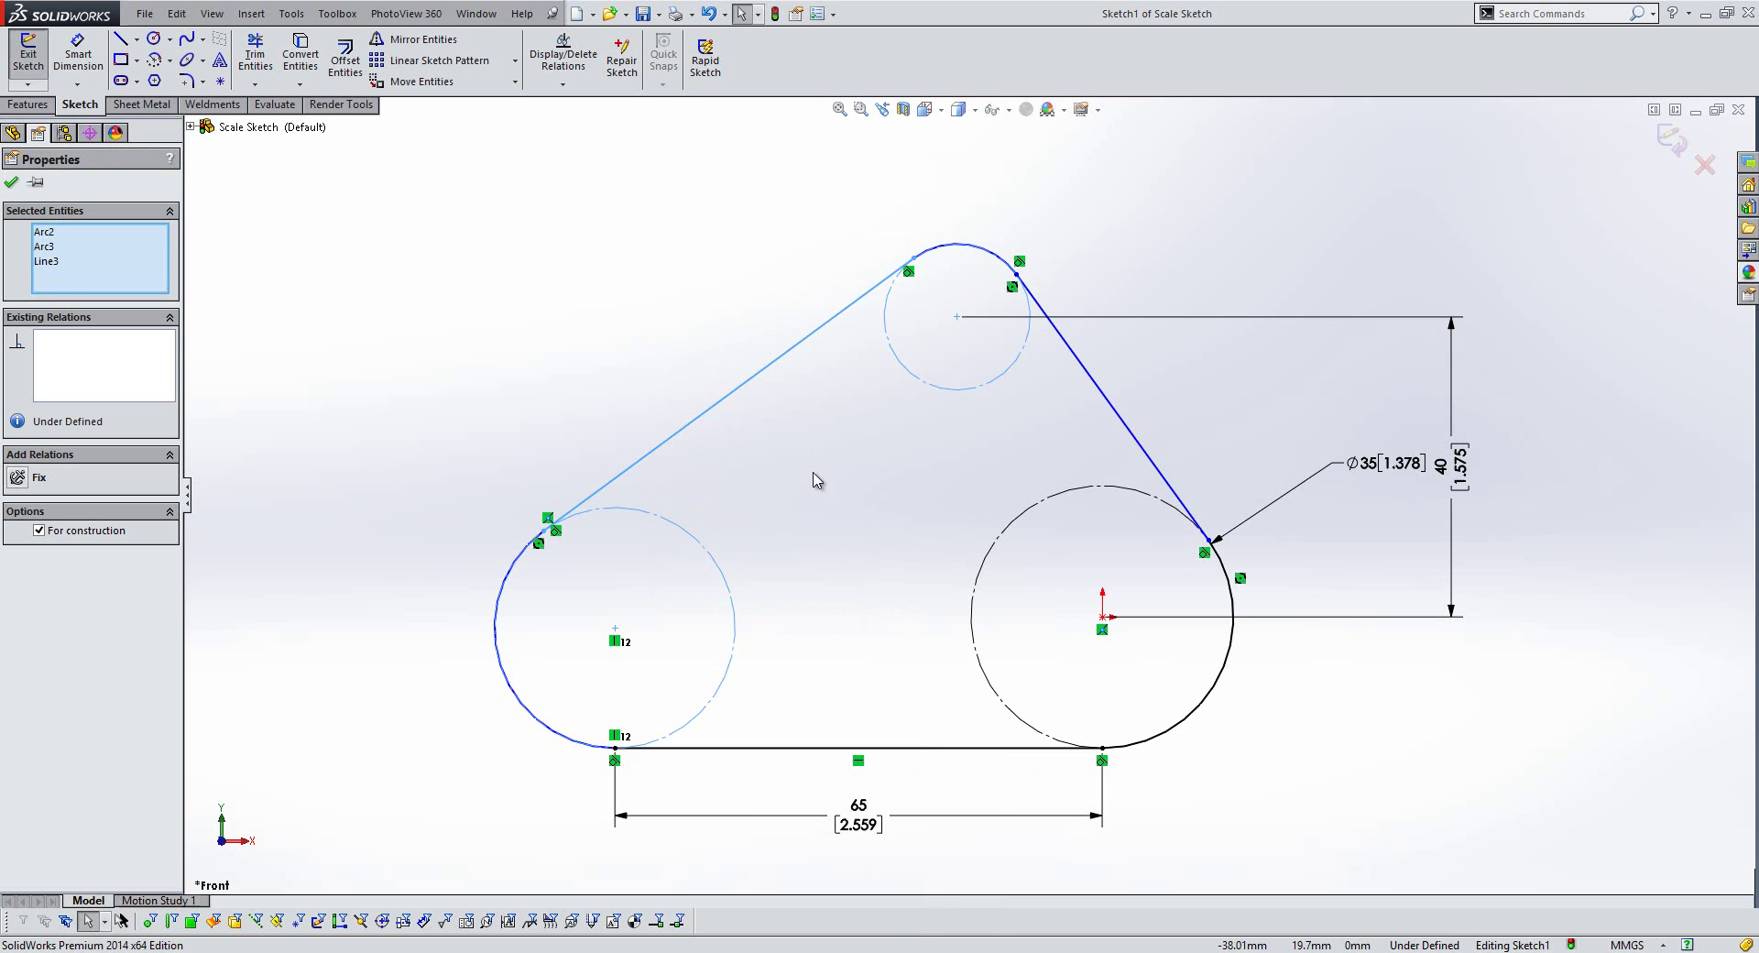
click(910, 479)
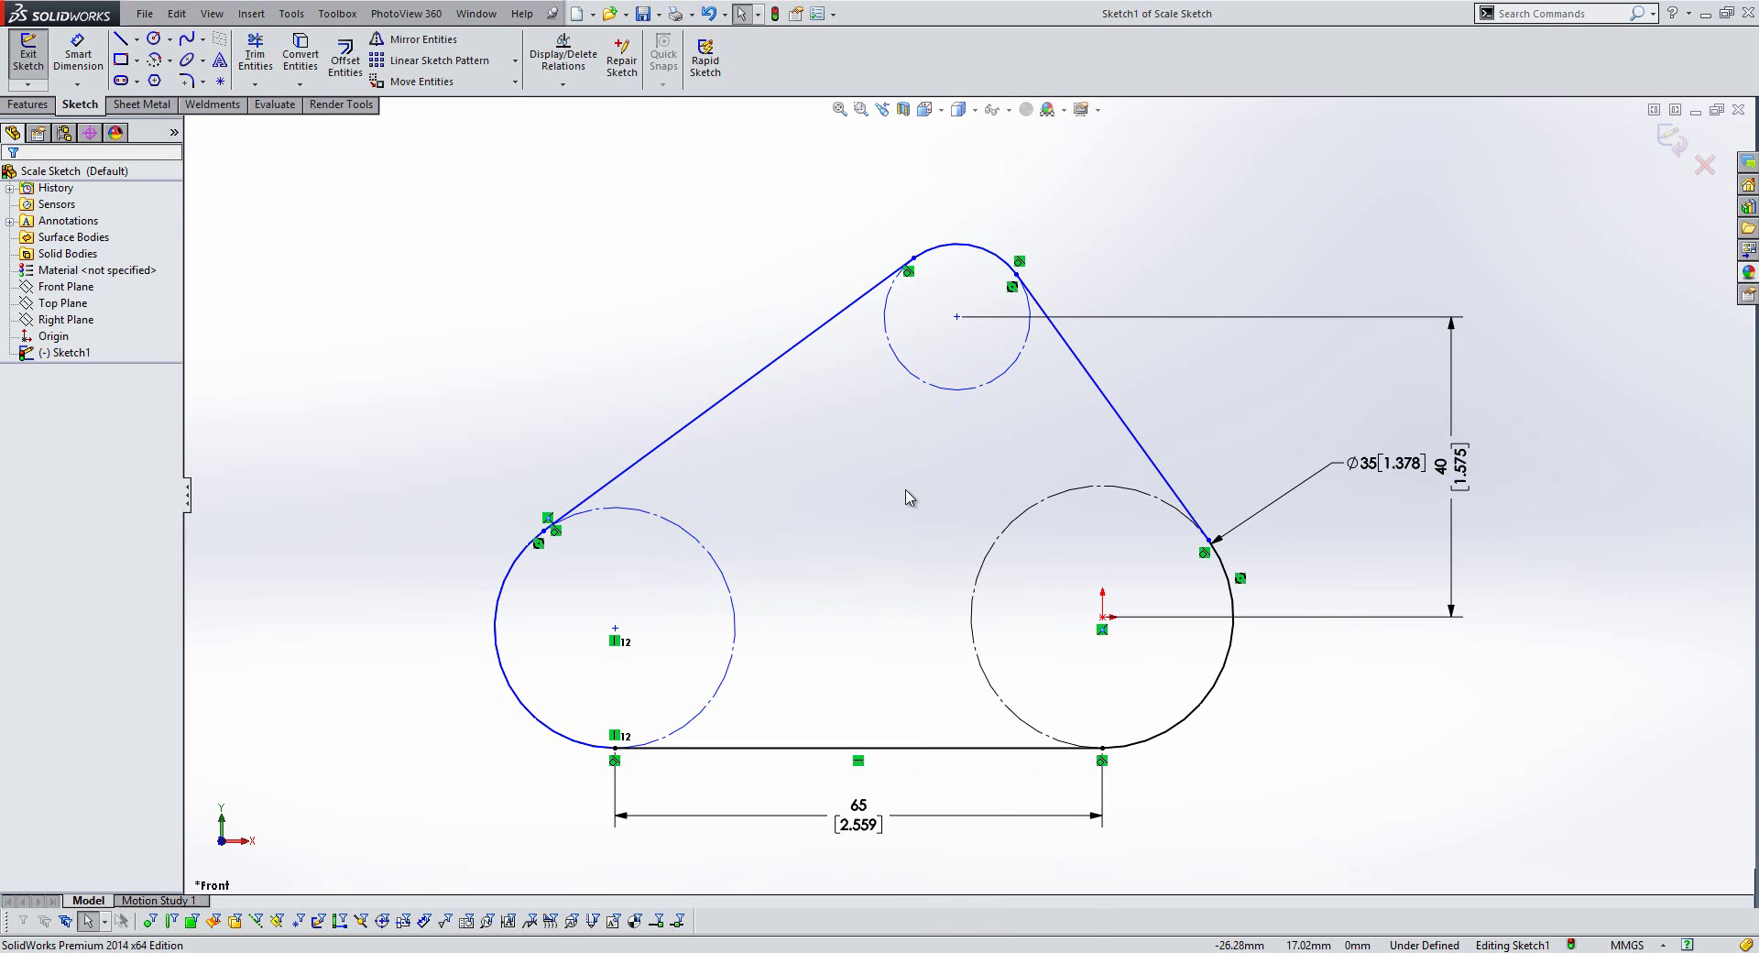
- Lasso-select the lower-left and top arcs and make them equal
right_click(907, 495)
click(954, 280)
mouse_move(860, 589)
mouse_down()
mouse_move(967, 433)
mouse_move(947, 368)
mouse_move(880, 369)
mouse_move(734, 445)
mouse_move(674, 532)
mouse_move(679, 602)
mouse_move(765, 615)
mouse_move(869, 591)
mouse_up()
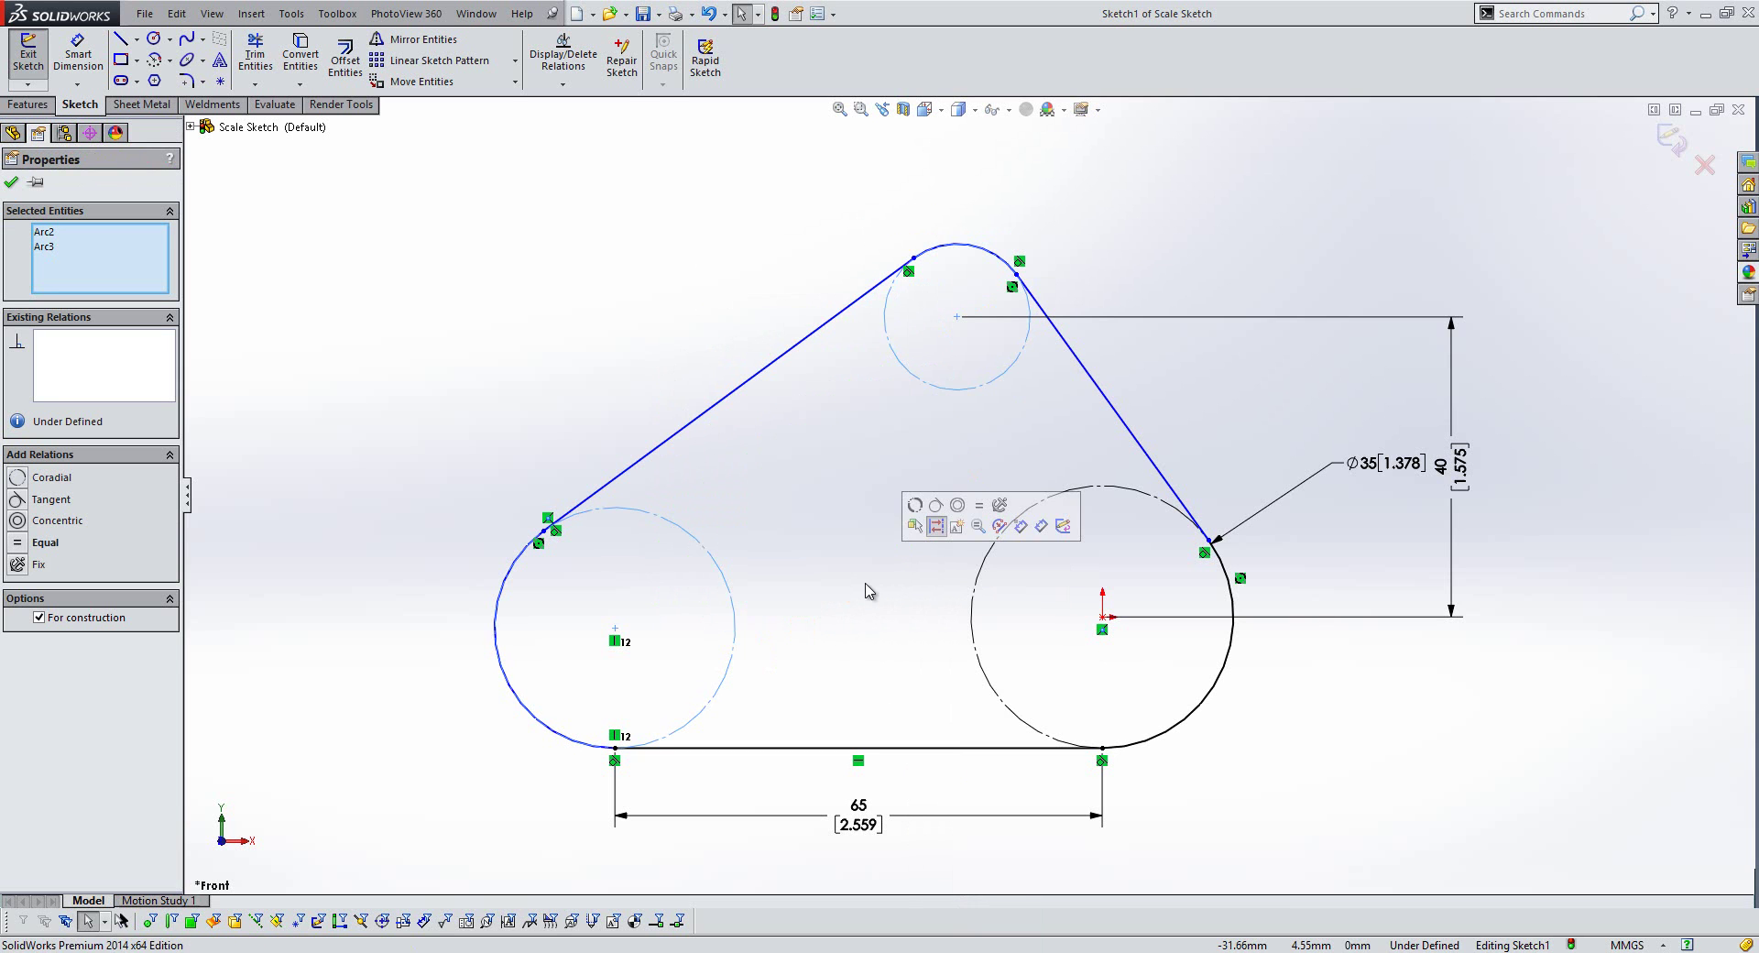
click(978, 505)
- Clear the selected arcs and lines and return to dimensioning
click(912, 554)
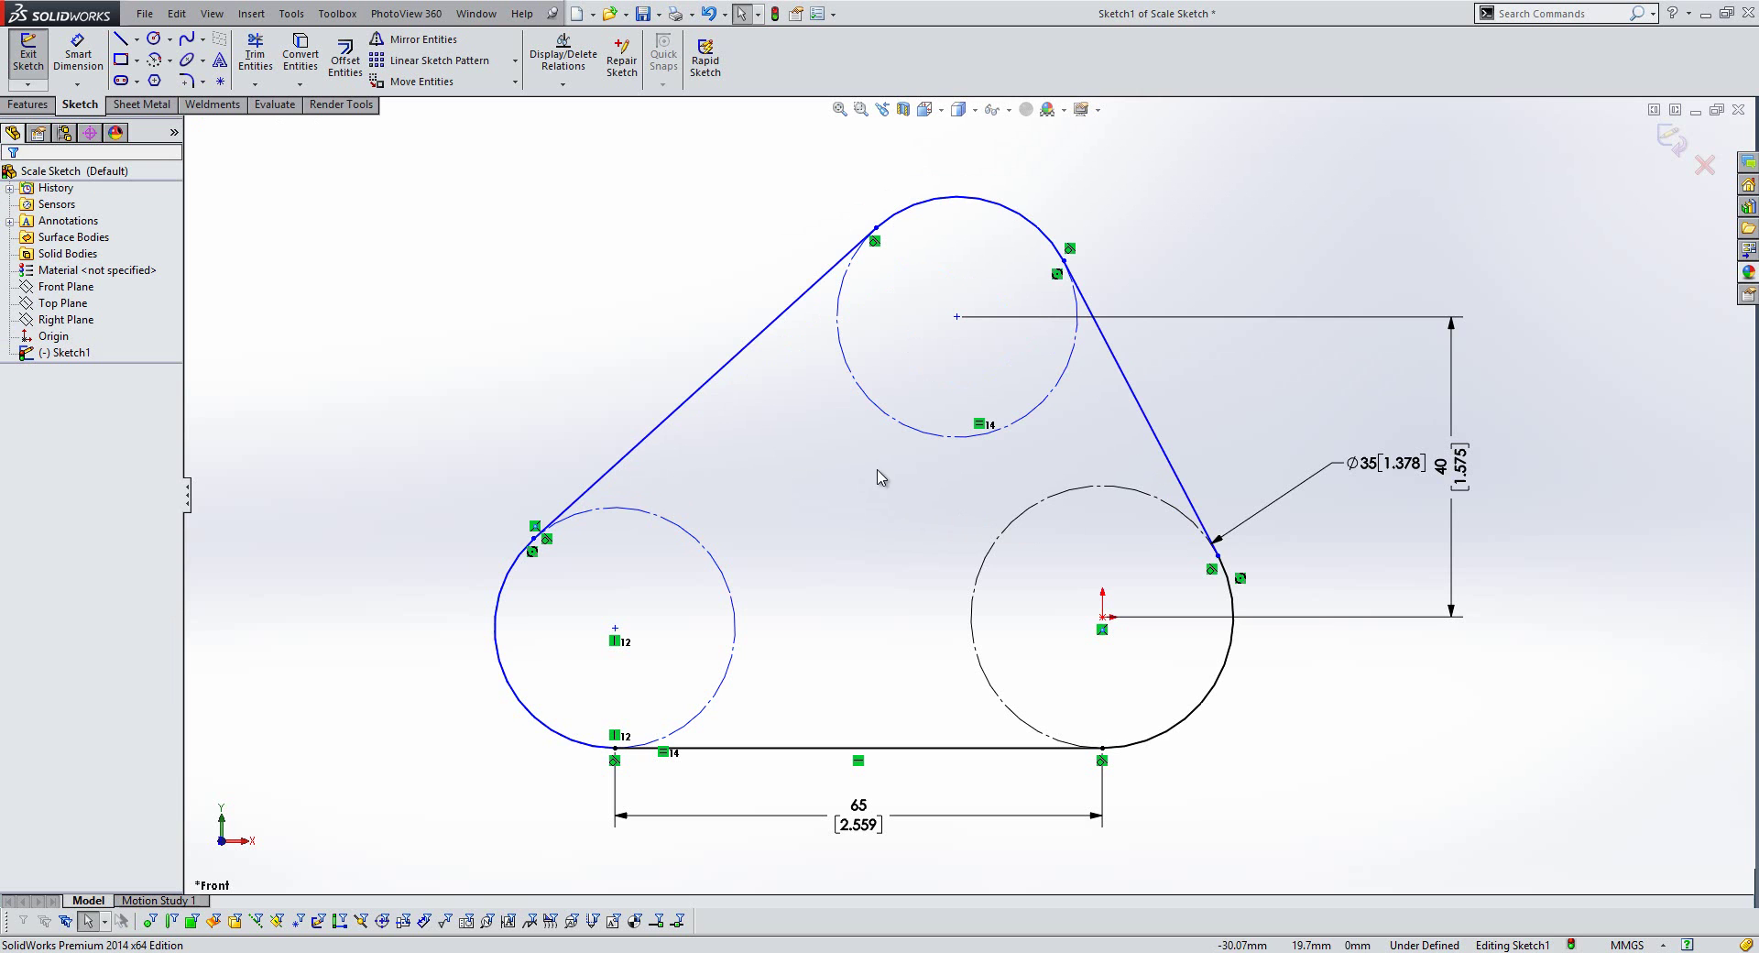
mouse_move(829, 198)
mouse_down()
mouse_move(1022, 179)
mouse_move(1097, 259)
mouse_move(1114, 352)
mouse_move(1064, 433)
mouse_move(917, 463)
mouse_move(871, 438)
mouse_move(818, 343)
mouse_move(805, 268)
mouse_move(828, 203)
mouse_move(849, 408)
mouse_move(1079, 457)
mouse_move(1152, 310)
mouse_move(1131, 217)
mouse_move(943, 171)
mouse_move(808, 233)
mouse_up()
click(812, 226)
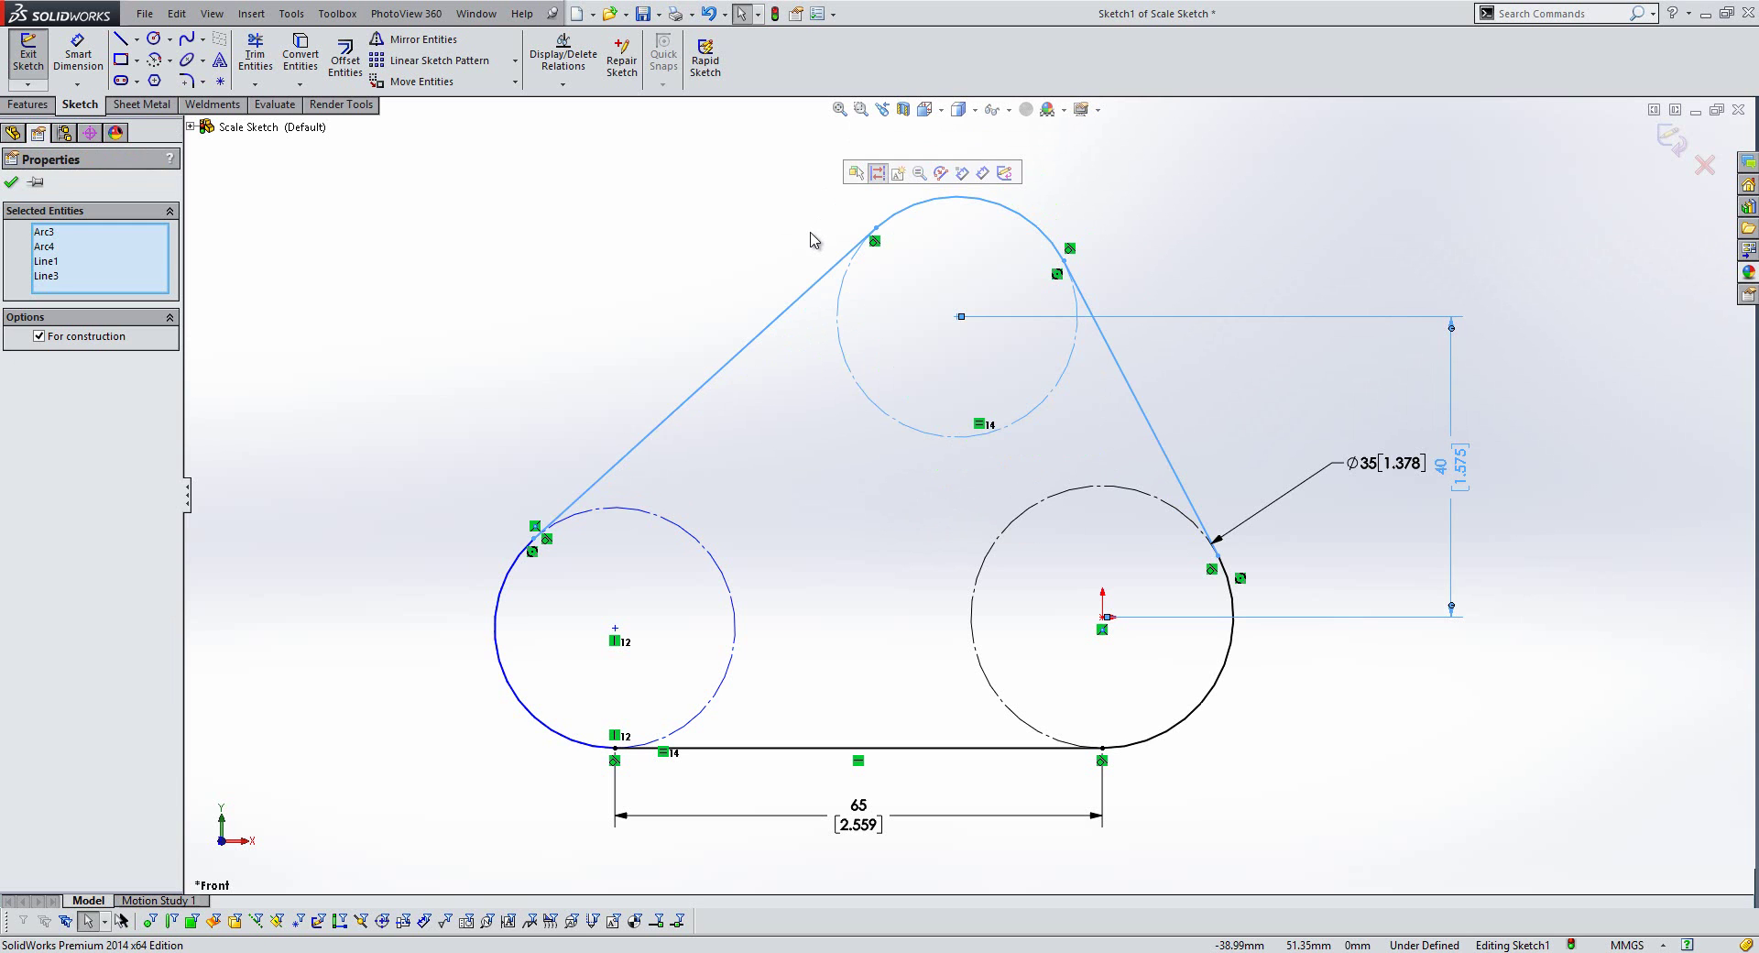
click(723, 502)
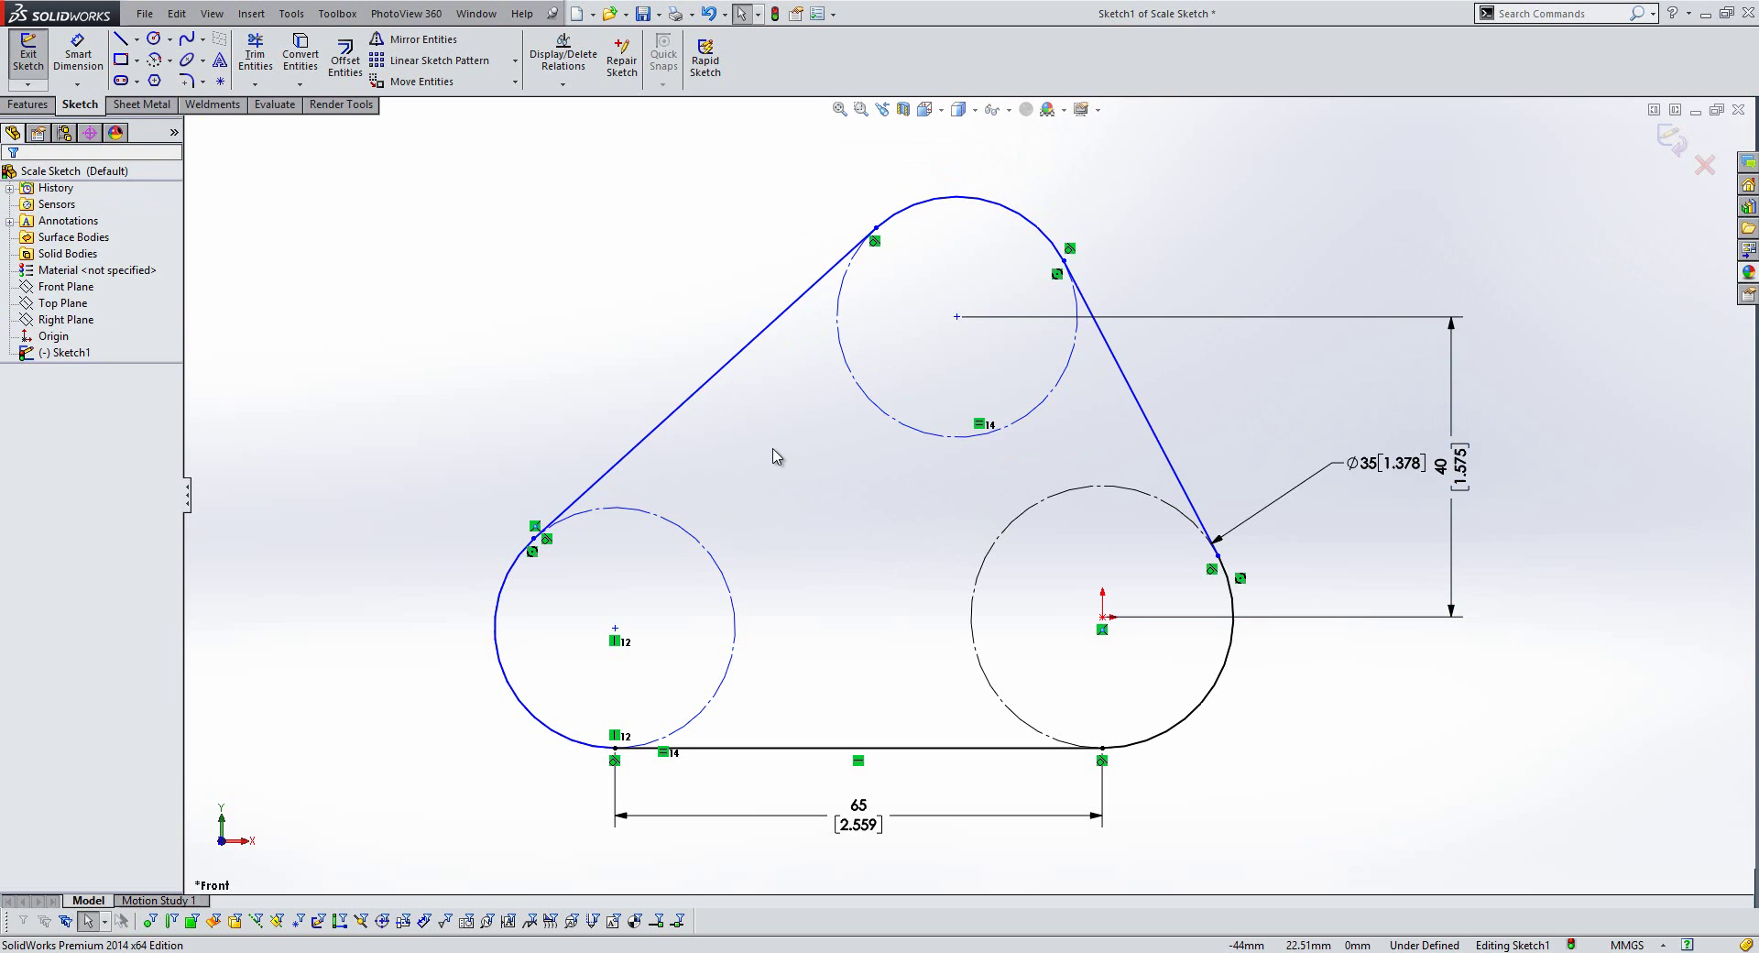
right_click(775, 455)
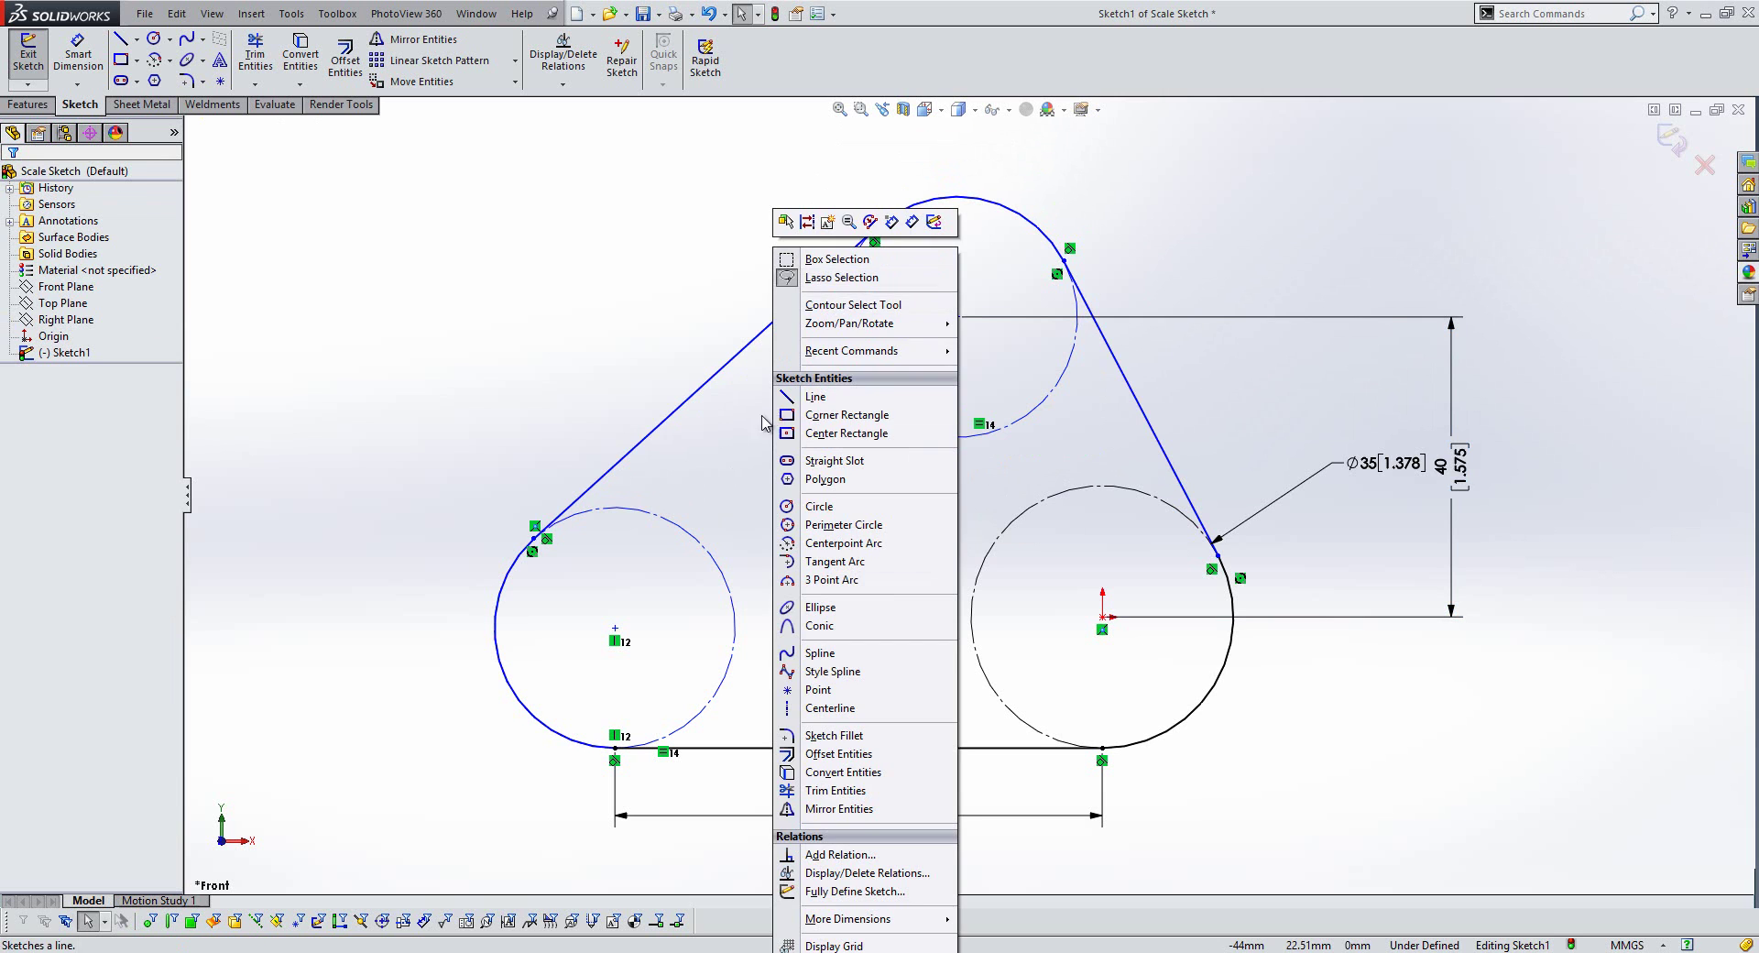
click(759, 449)
right_drag(832, 558, 832, 504)
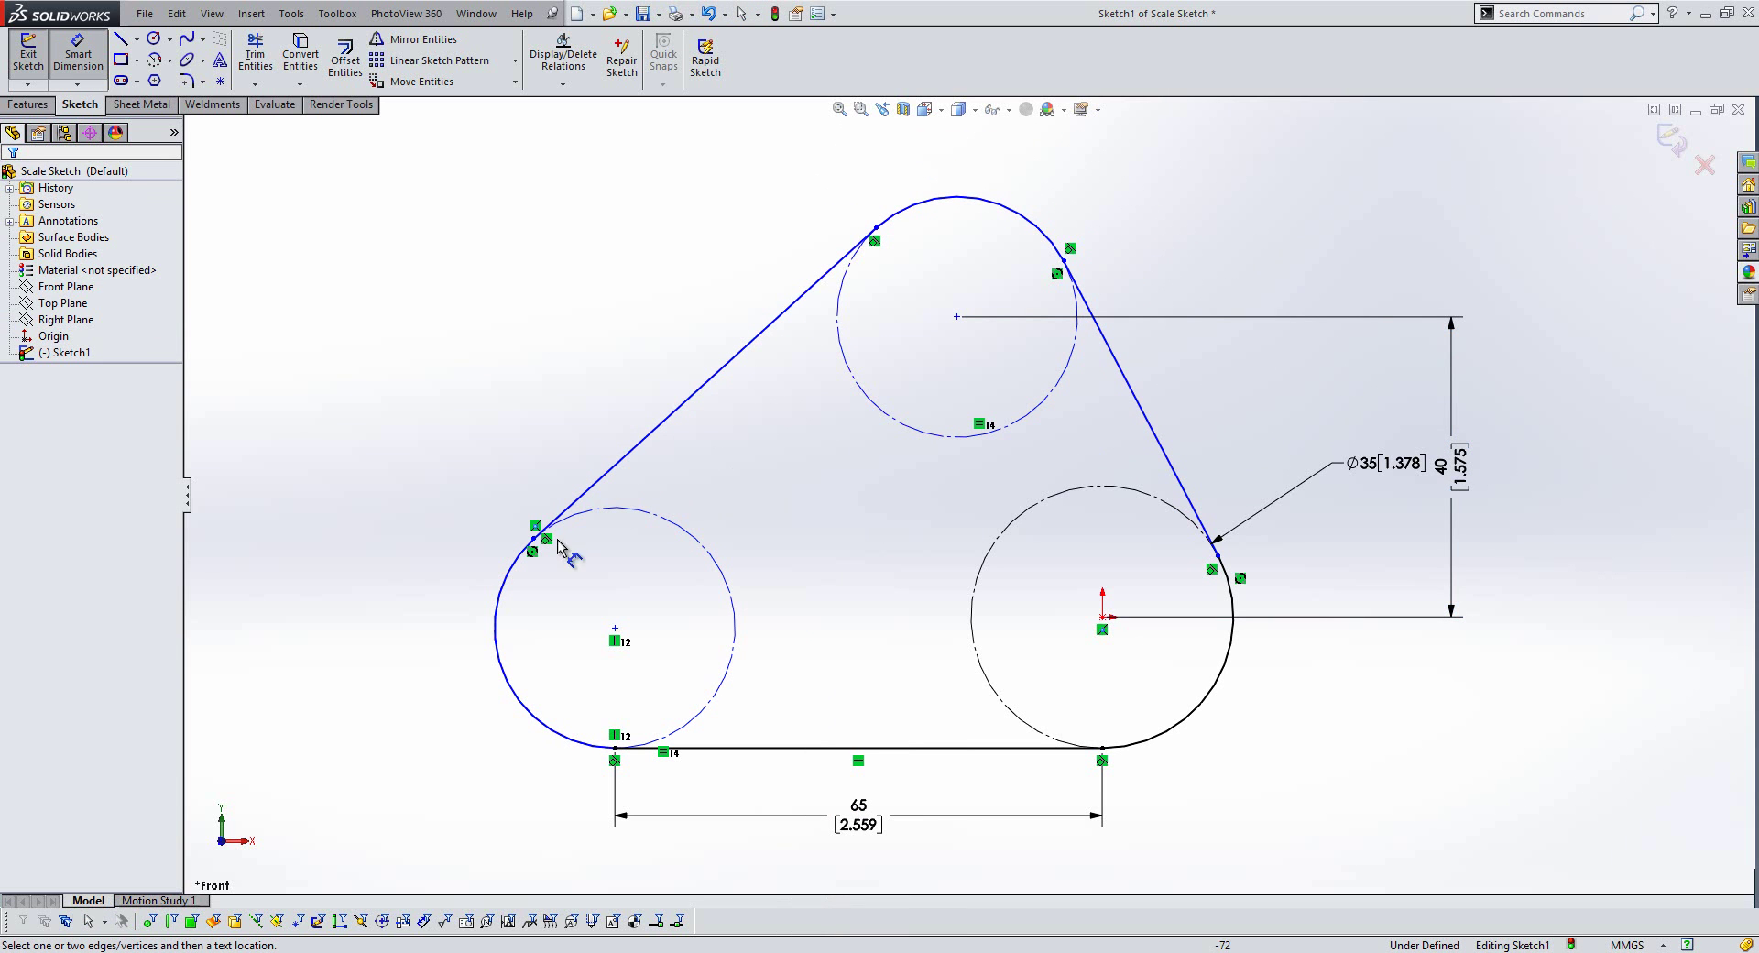
- Dimension the lower-left circle to Ø25, then drag the top circle to test remaining freedom
click(583, 518)
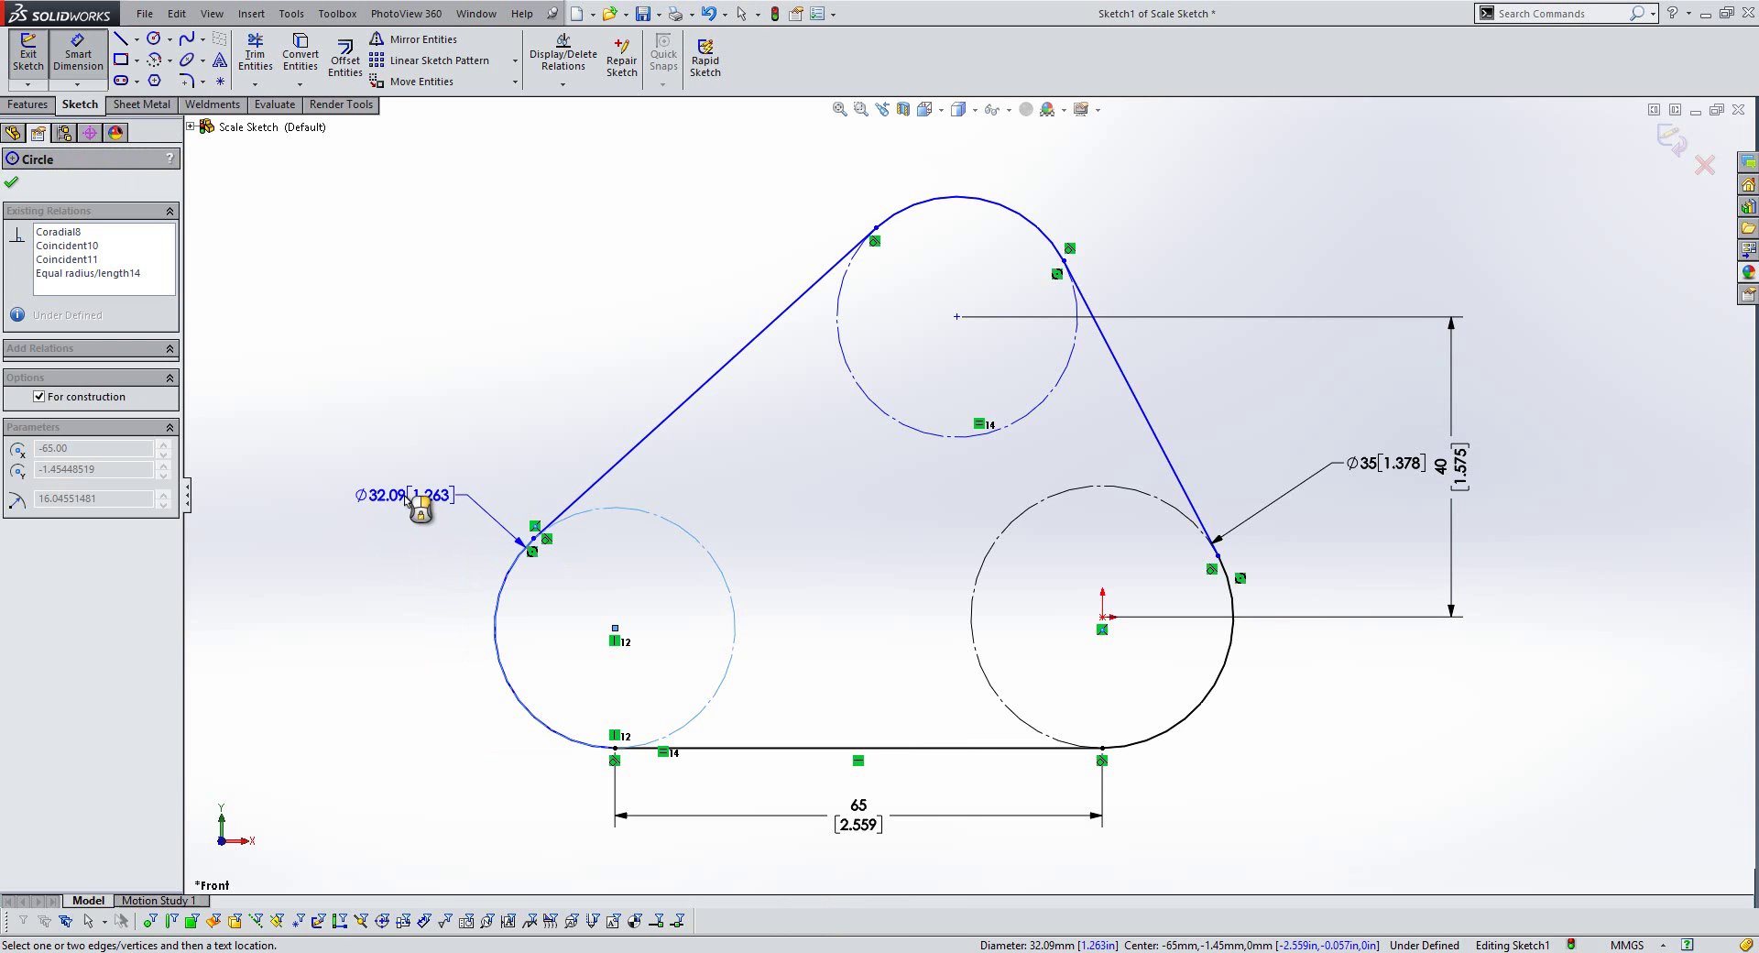
click(402, 495)
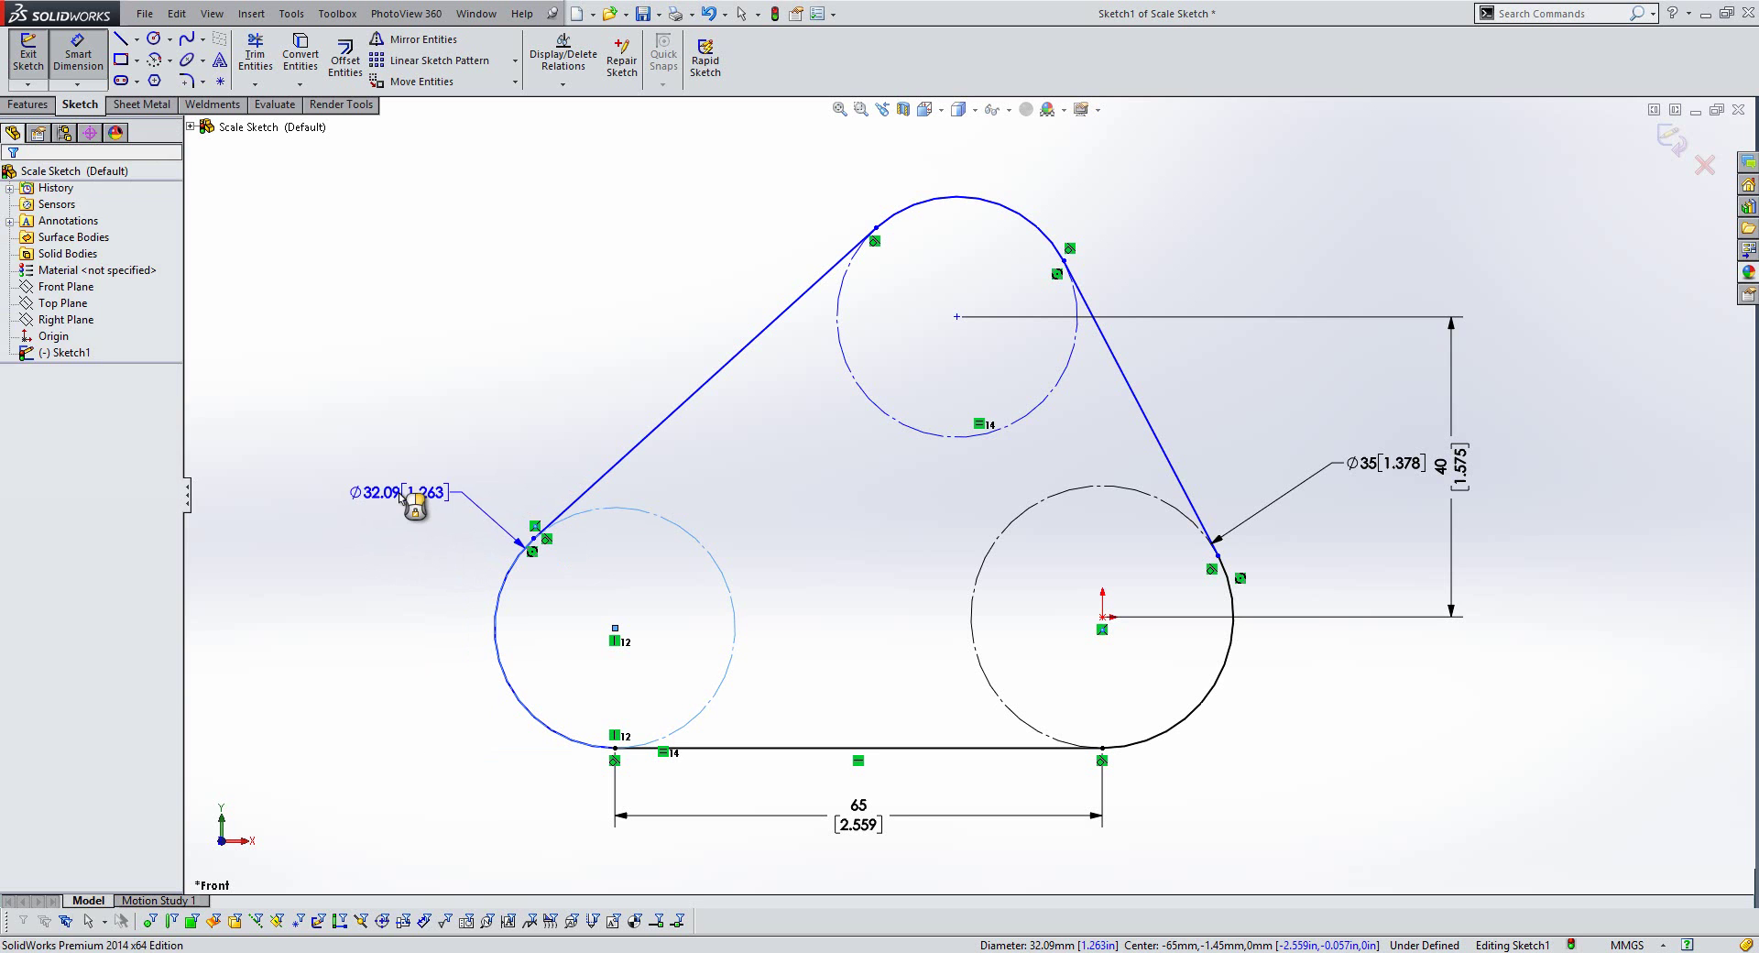
key(Return)
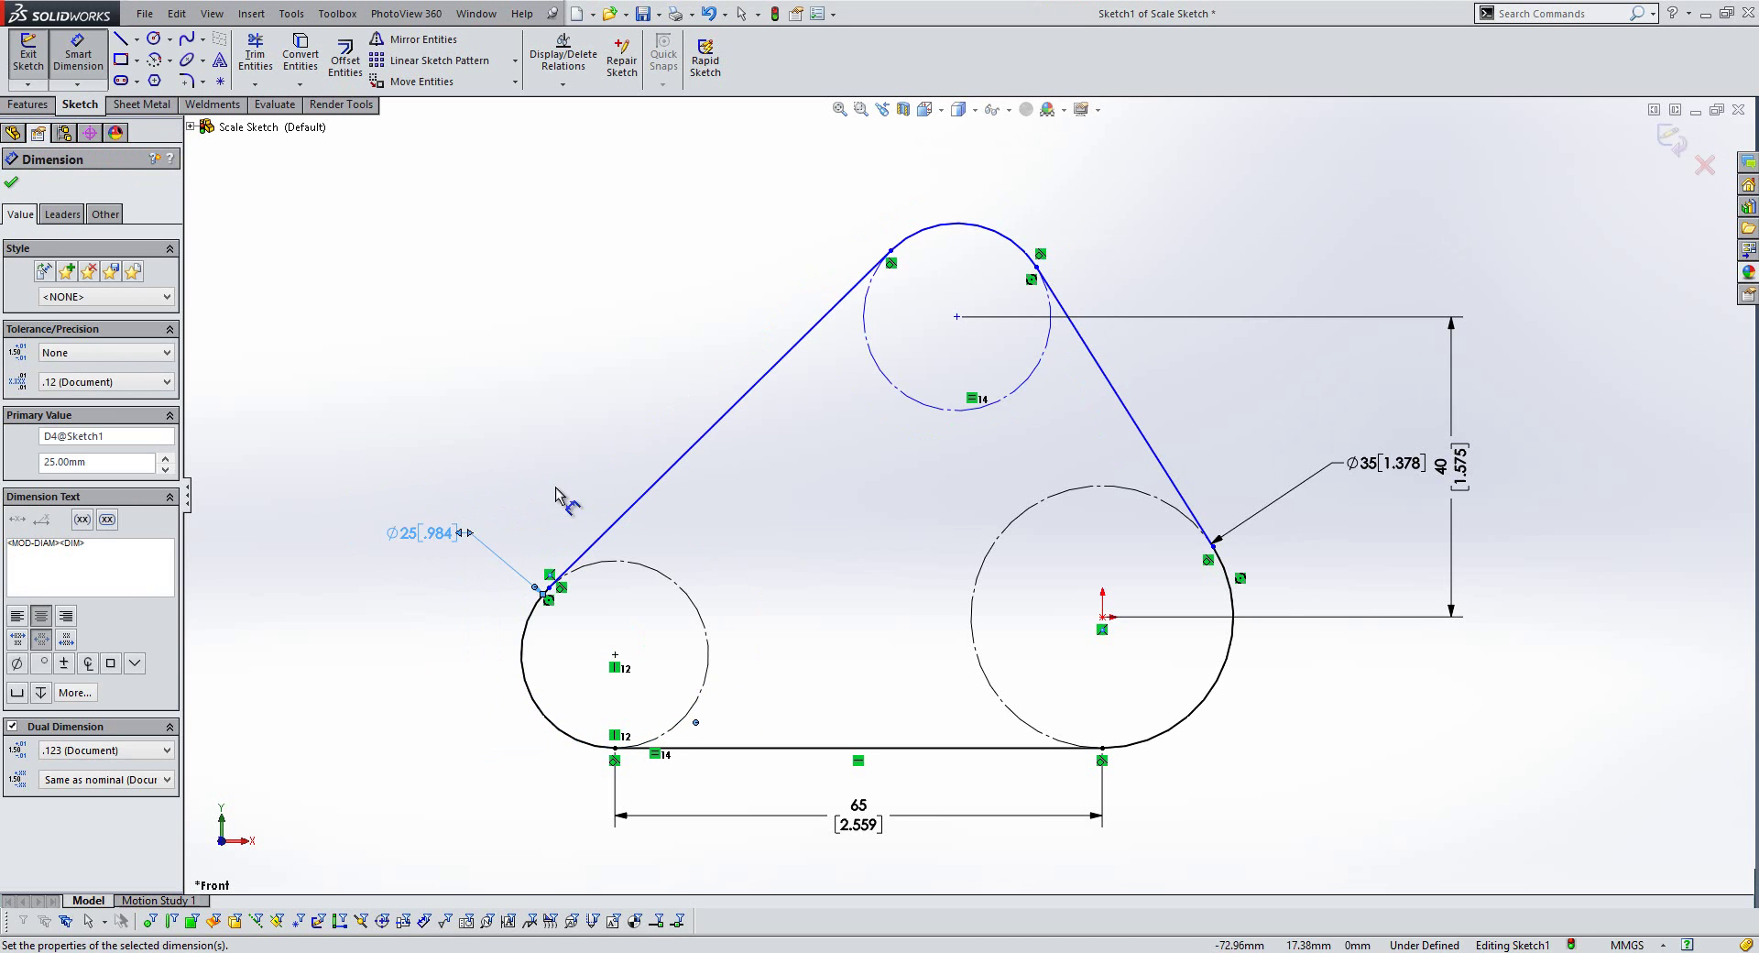
click(804, 582)
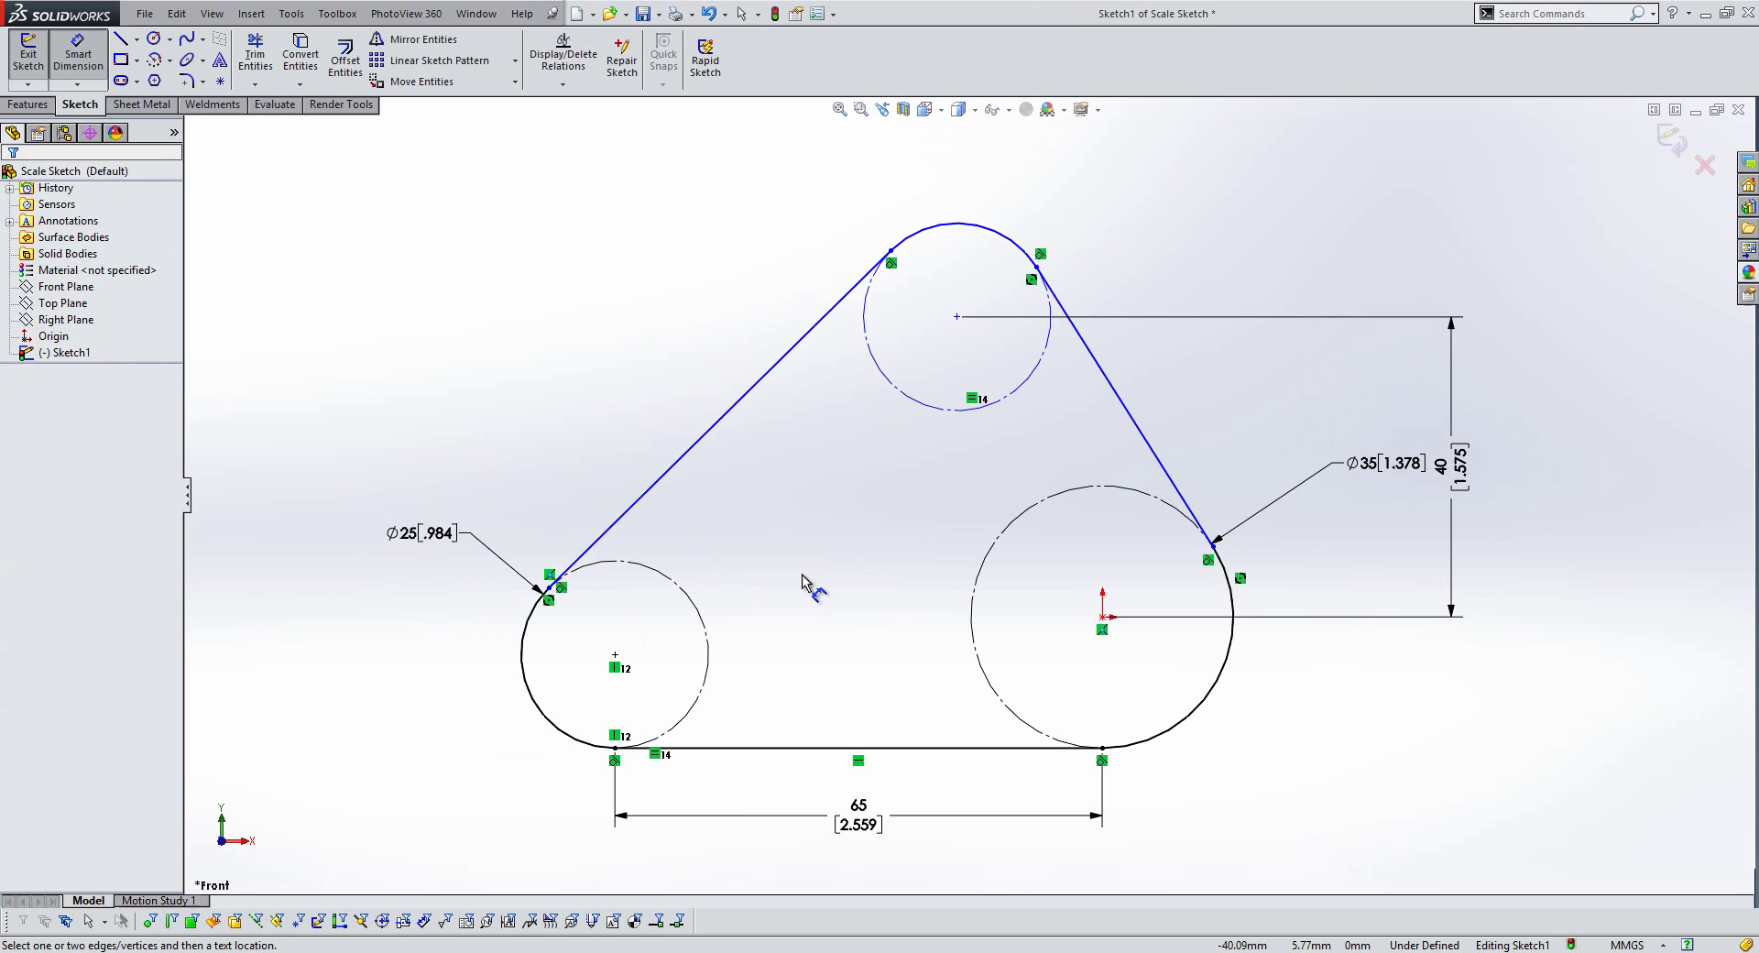
key(Escape)
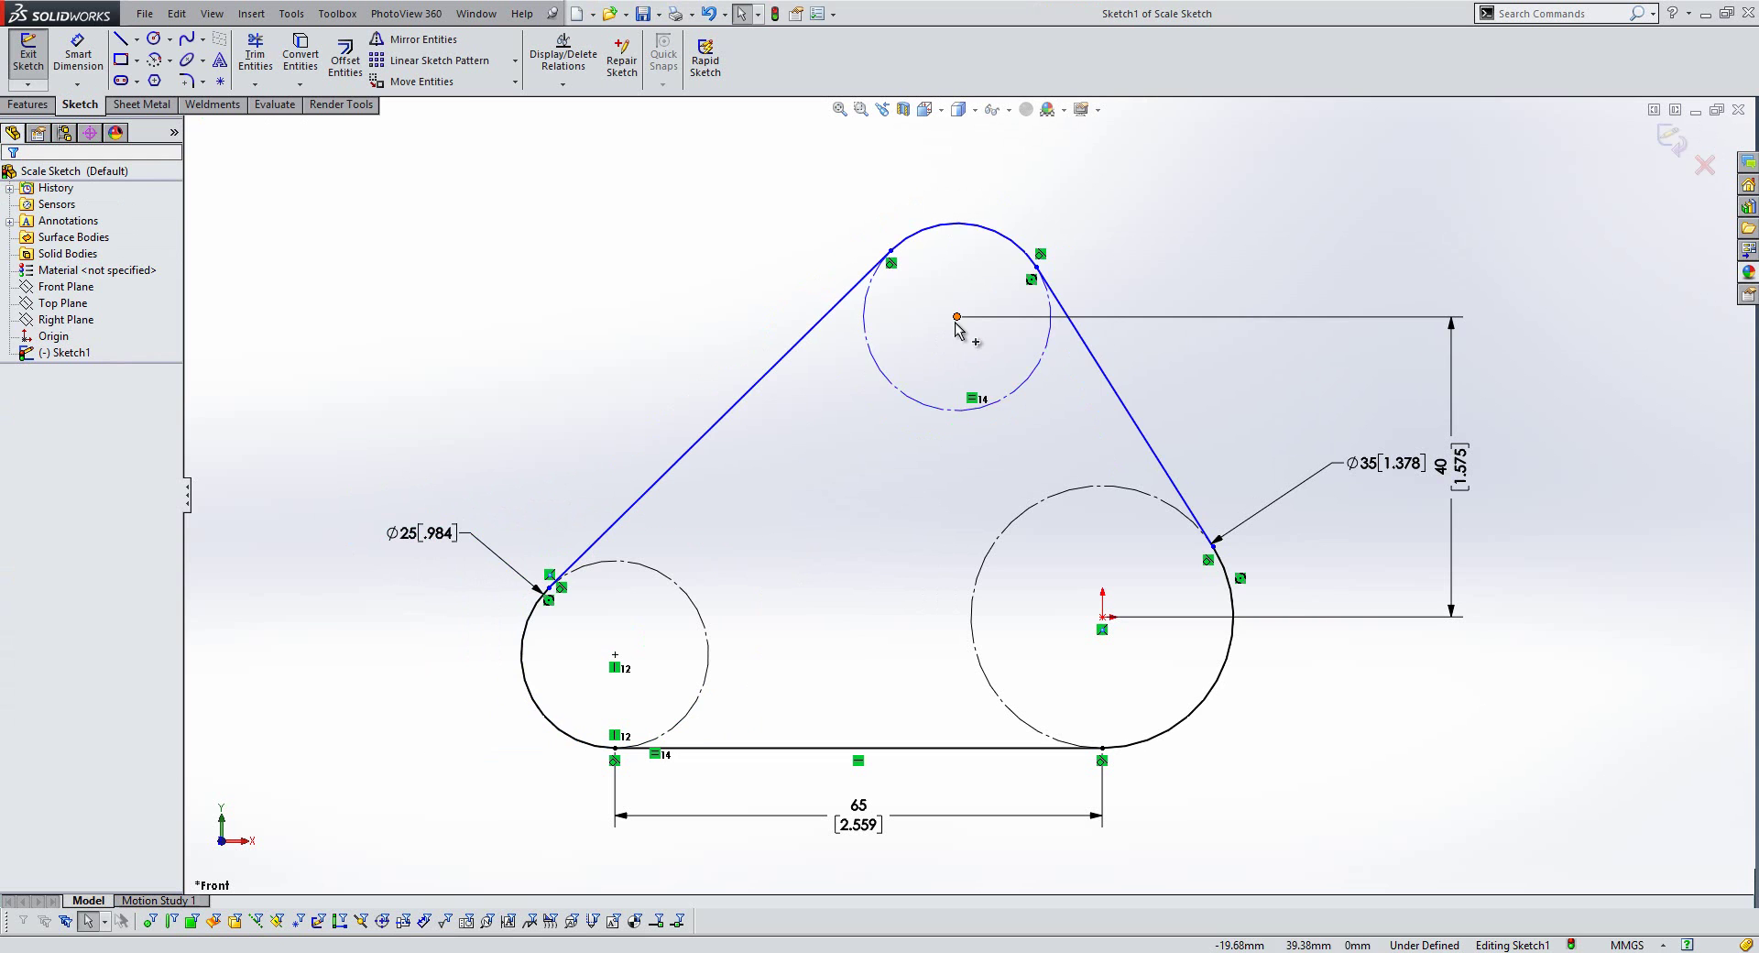
drag(956, 320, 948, 381)
click(903, 466)
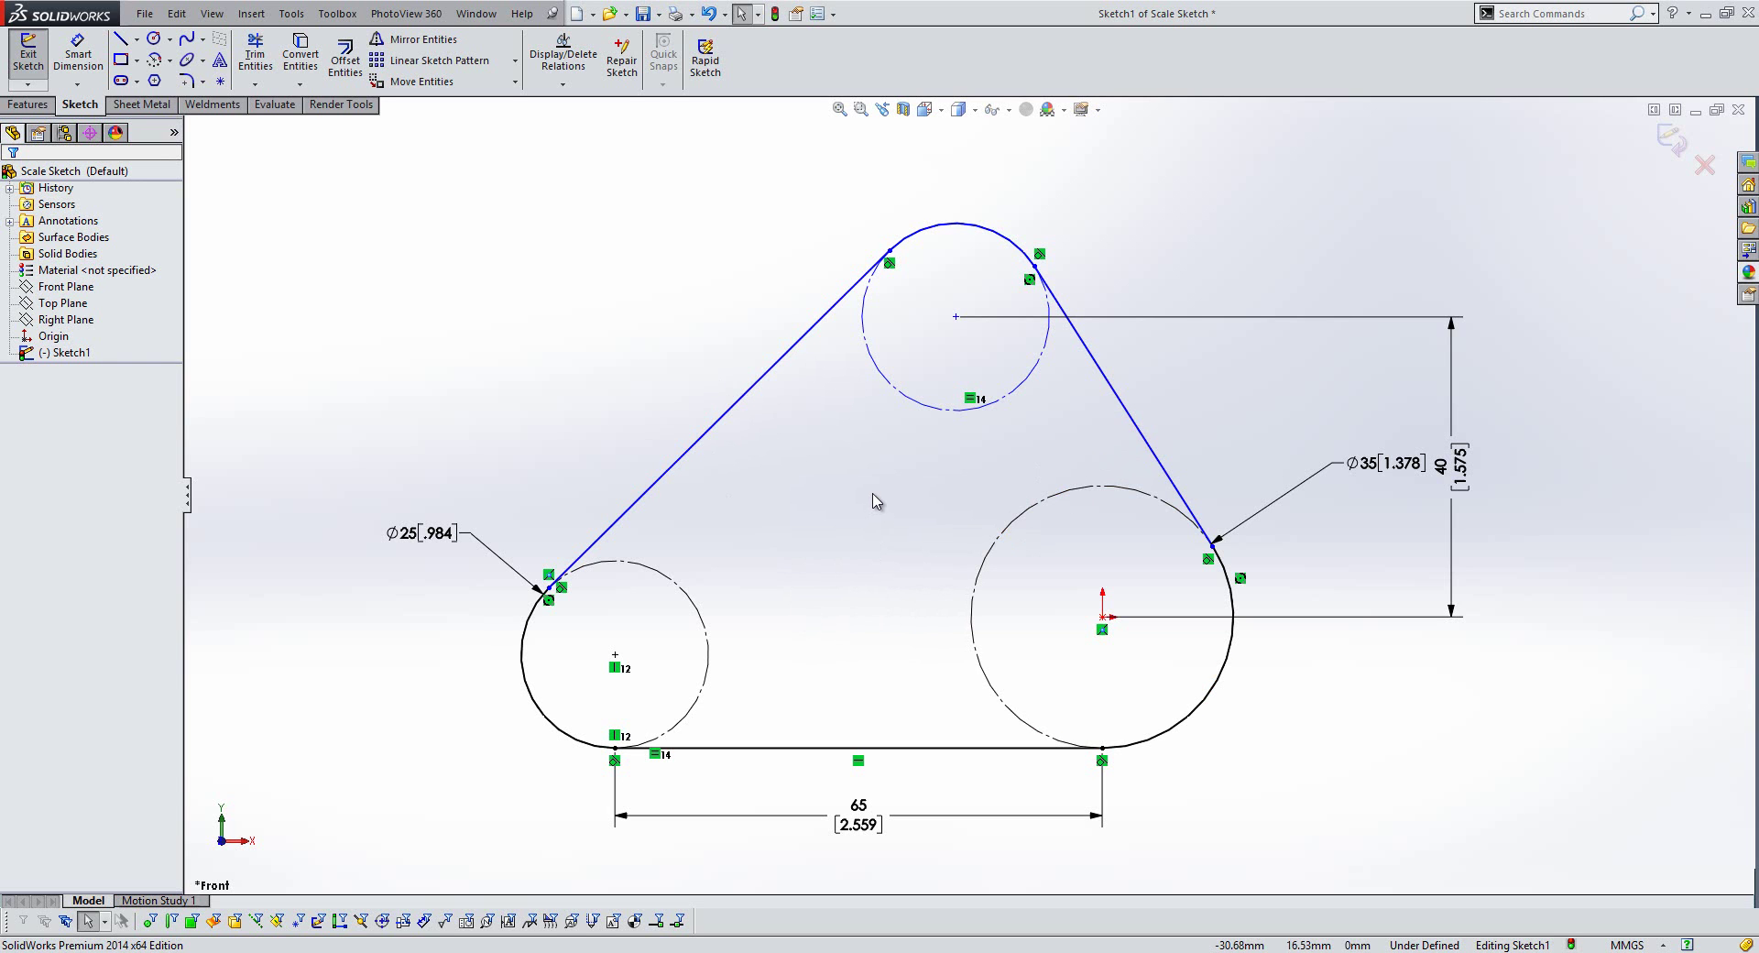
- Add a 265 path length dimension on the chained belt loop and exit the sketch
key(s)
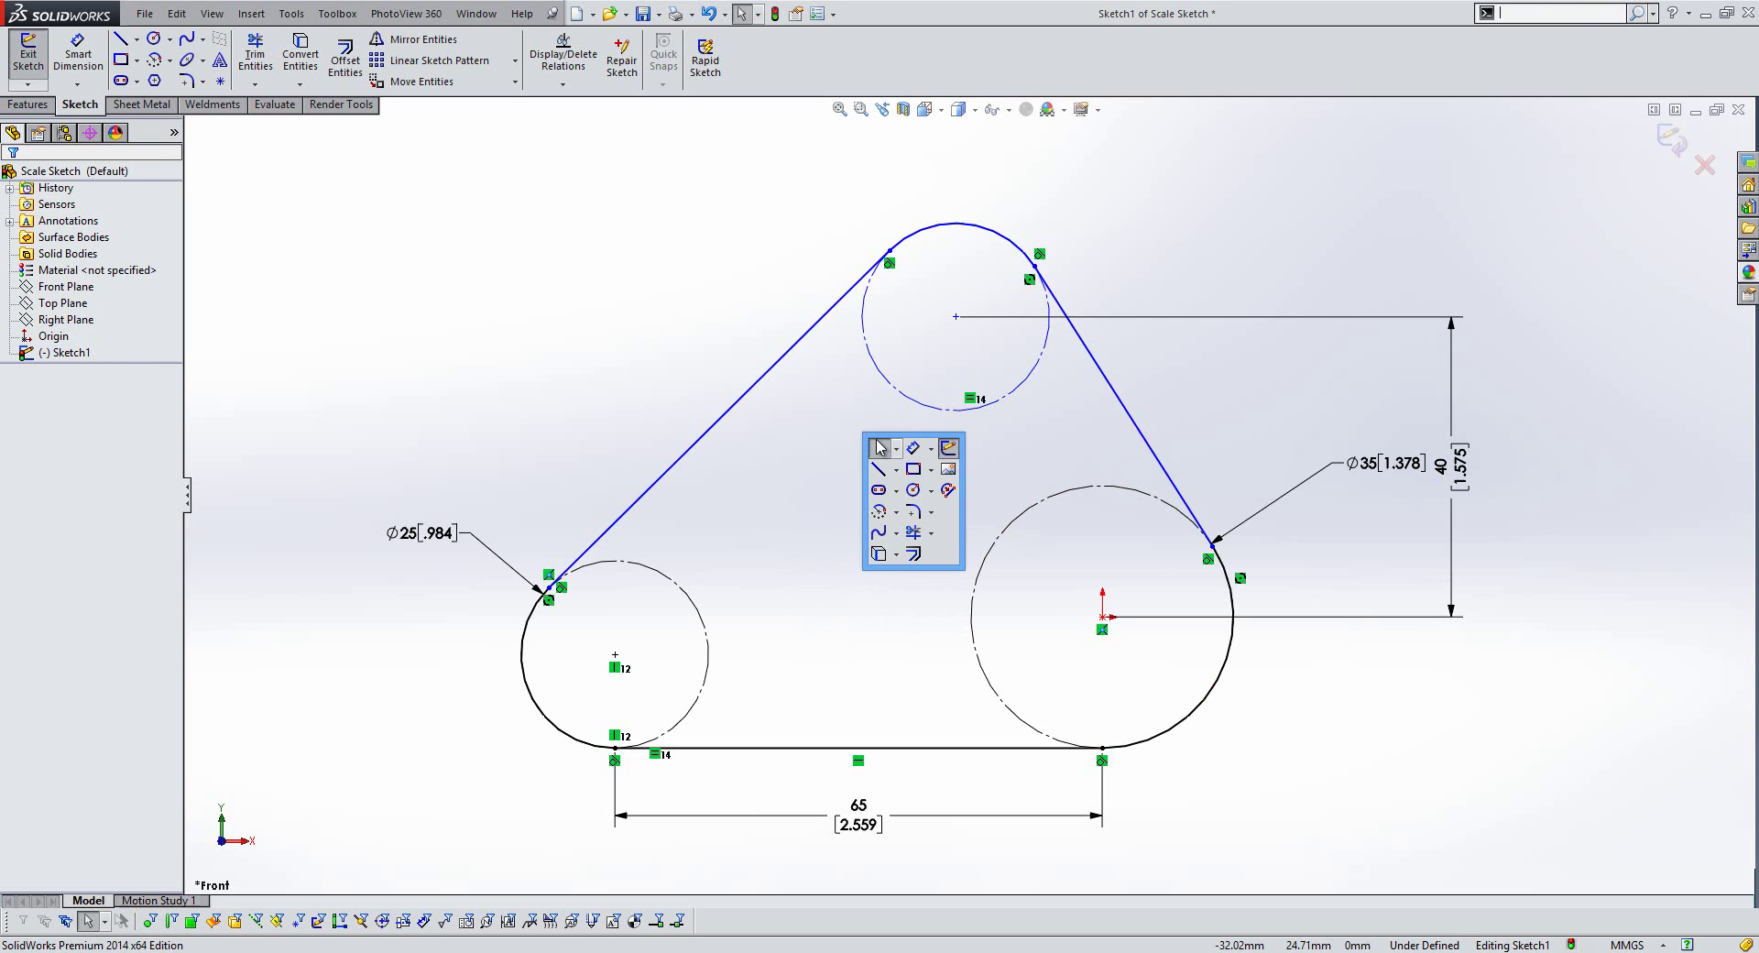
click(930, 449)
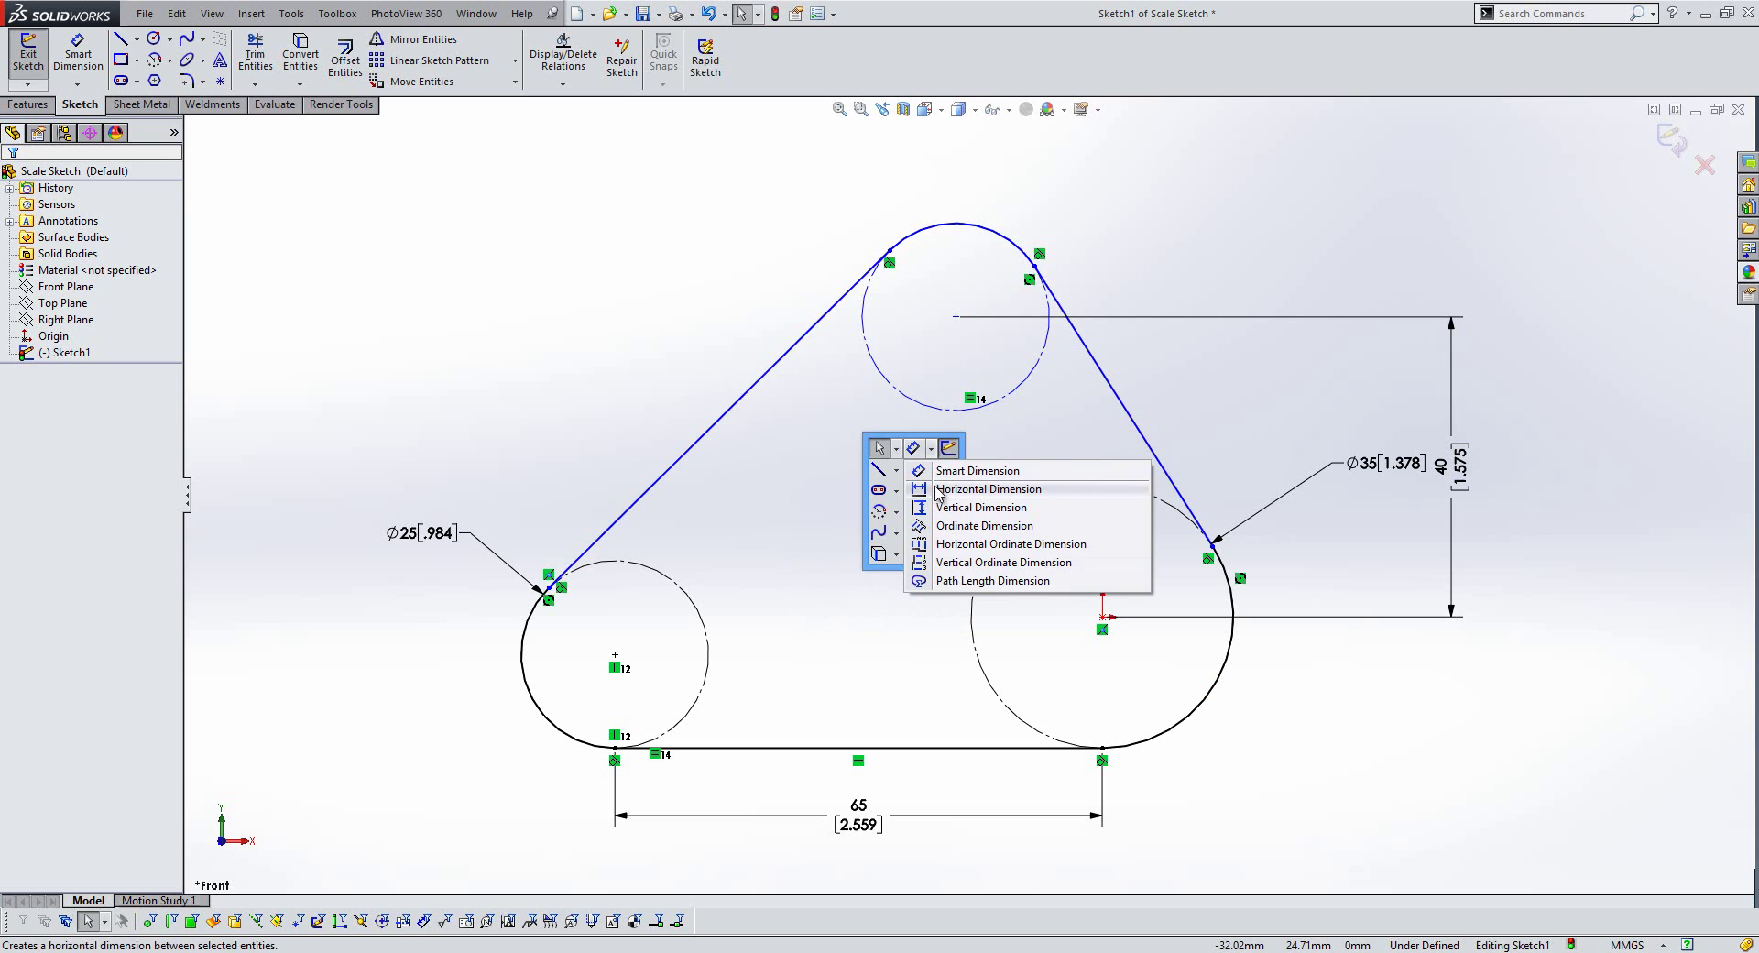
click(962, 583)
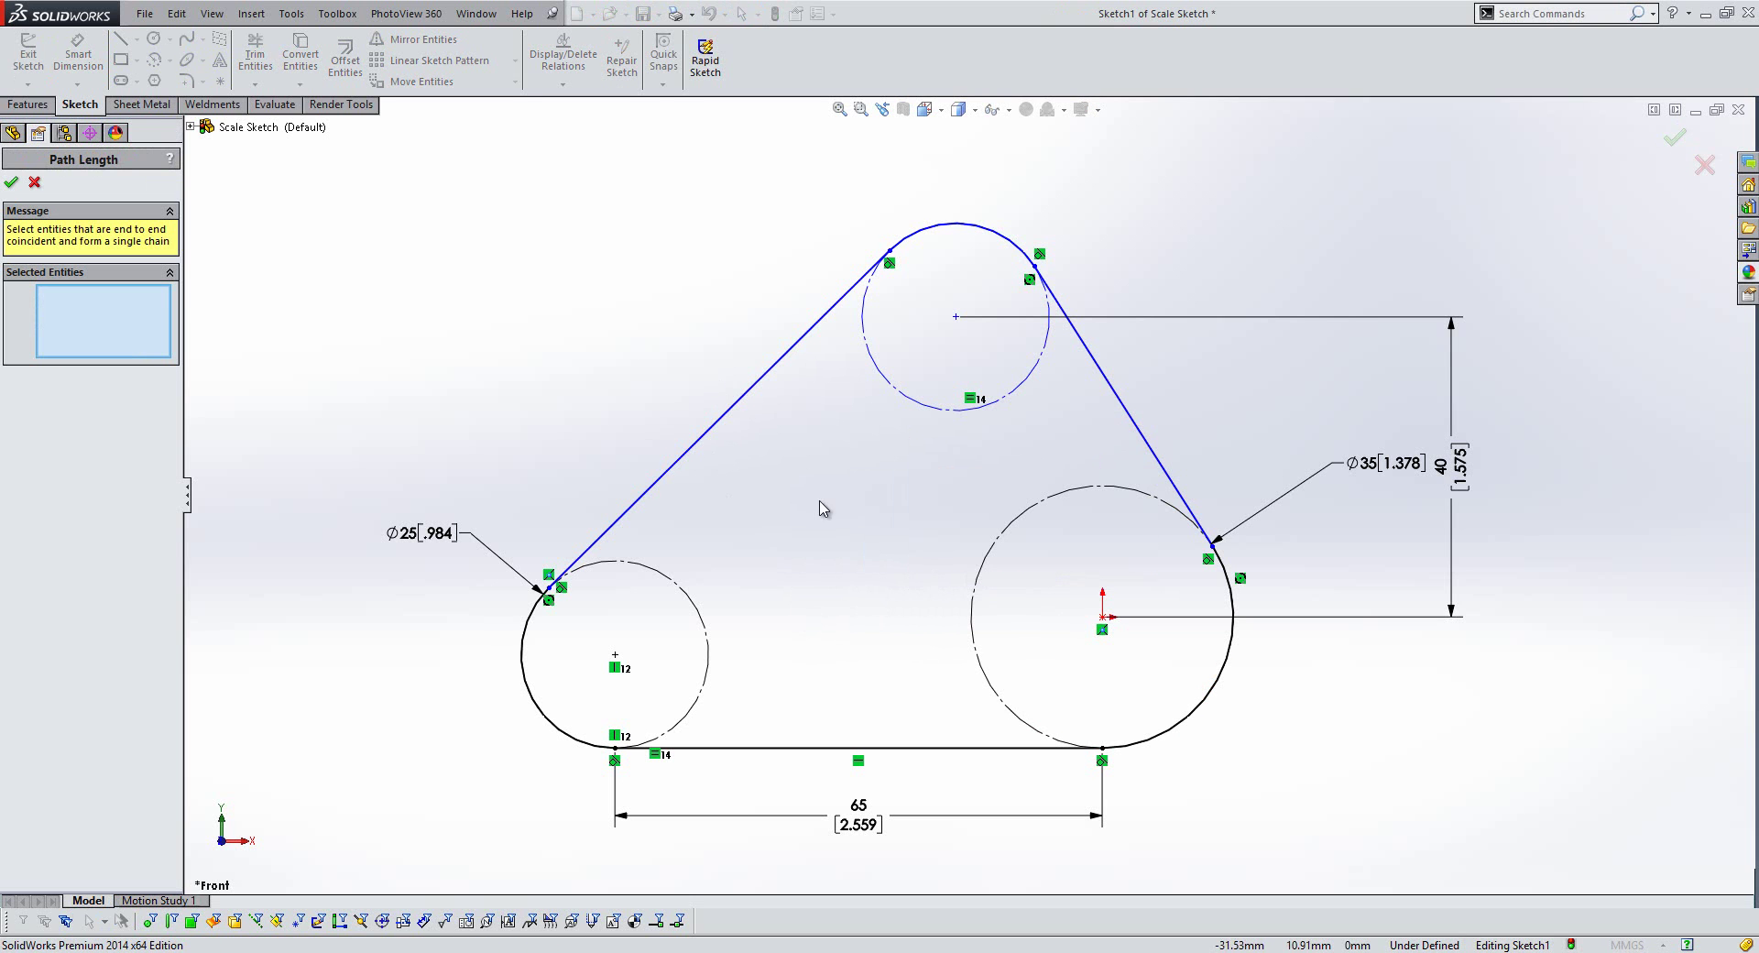
click(760, 397)
right_click(758, 396)
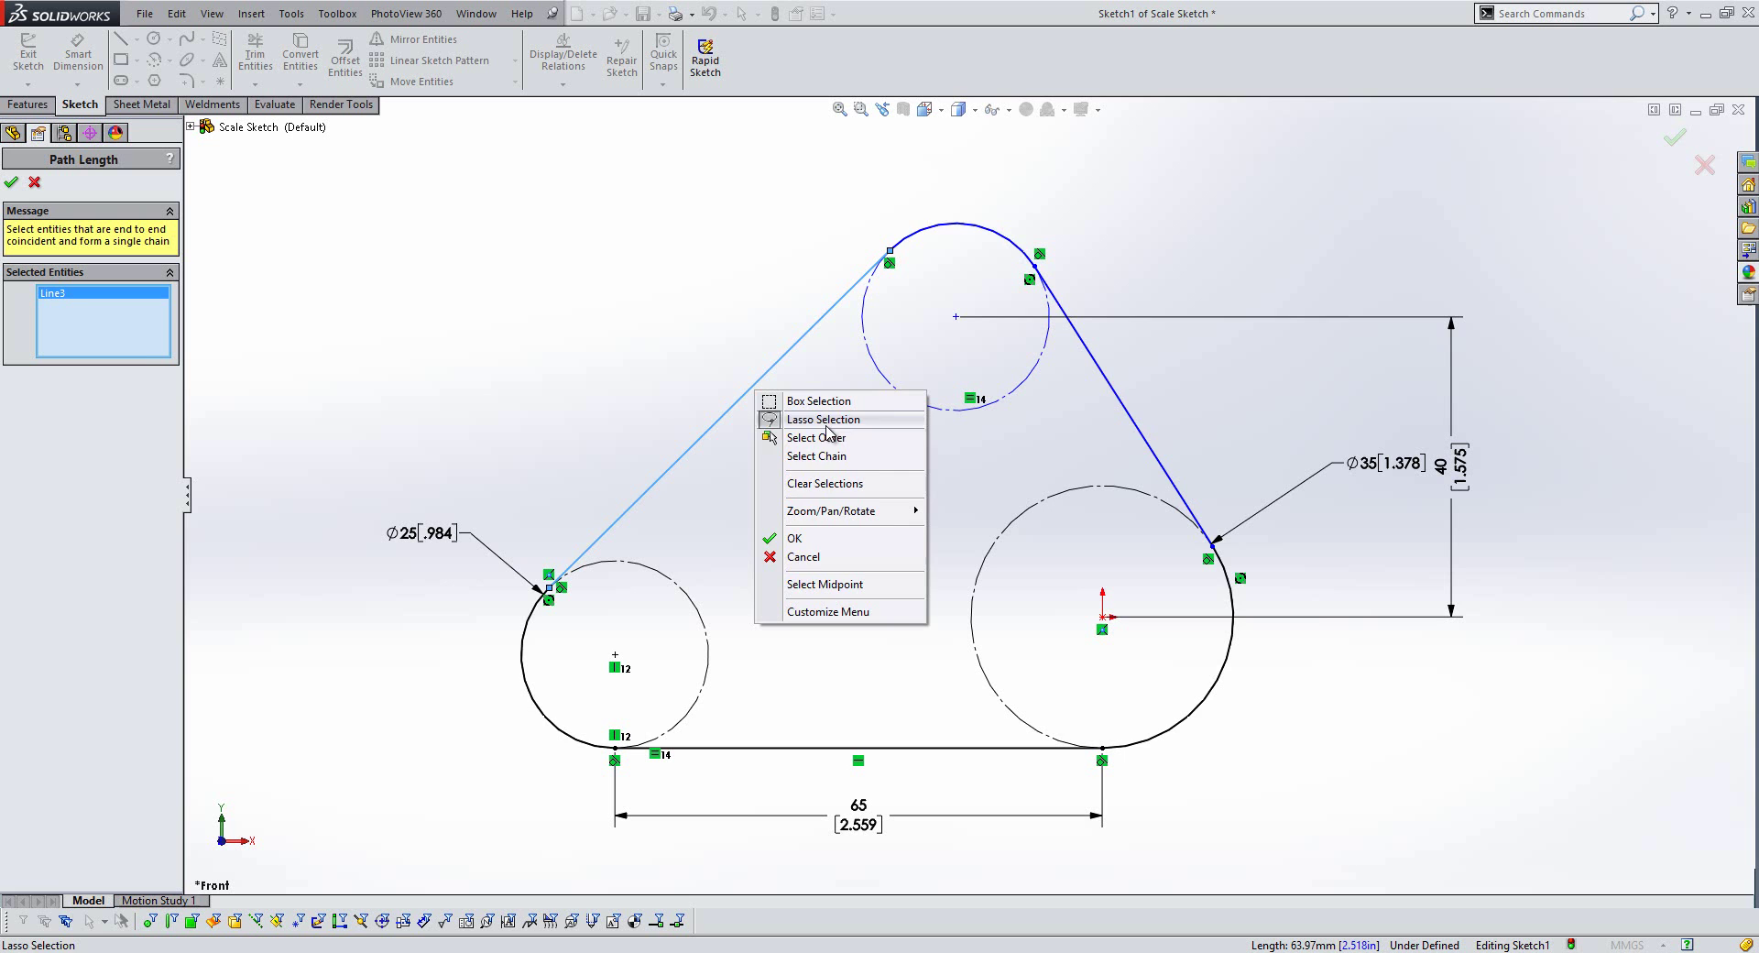
click(824, 455)
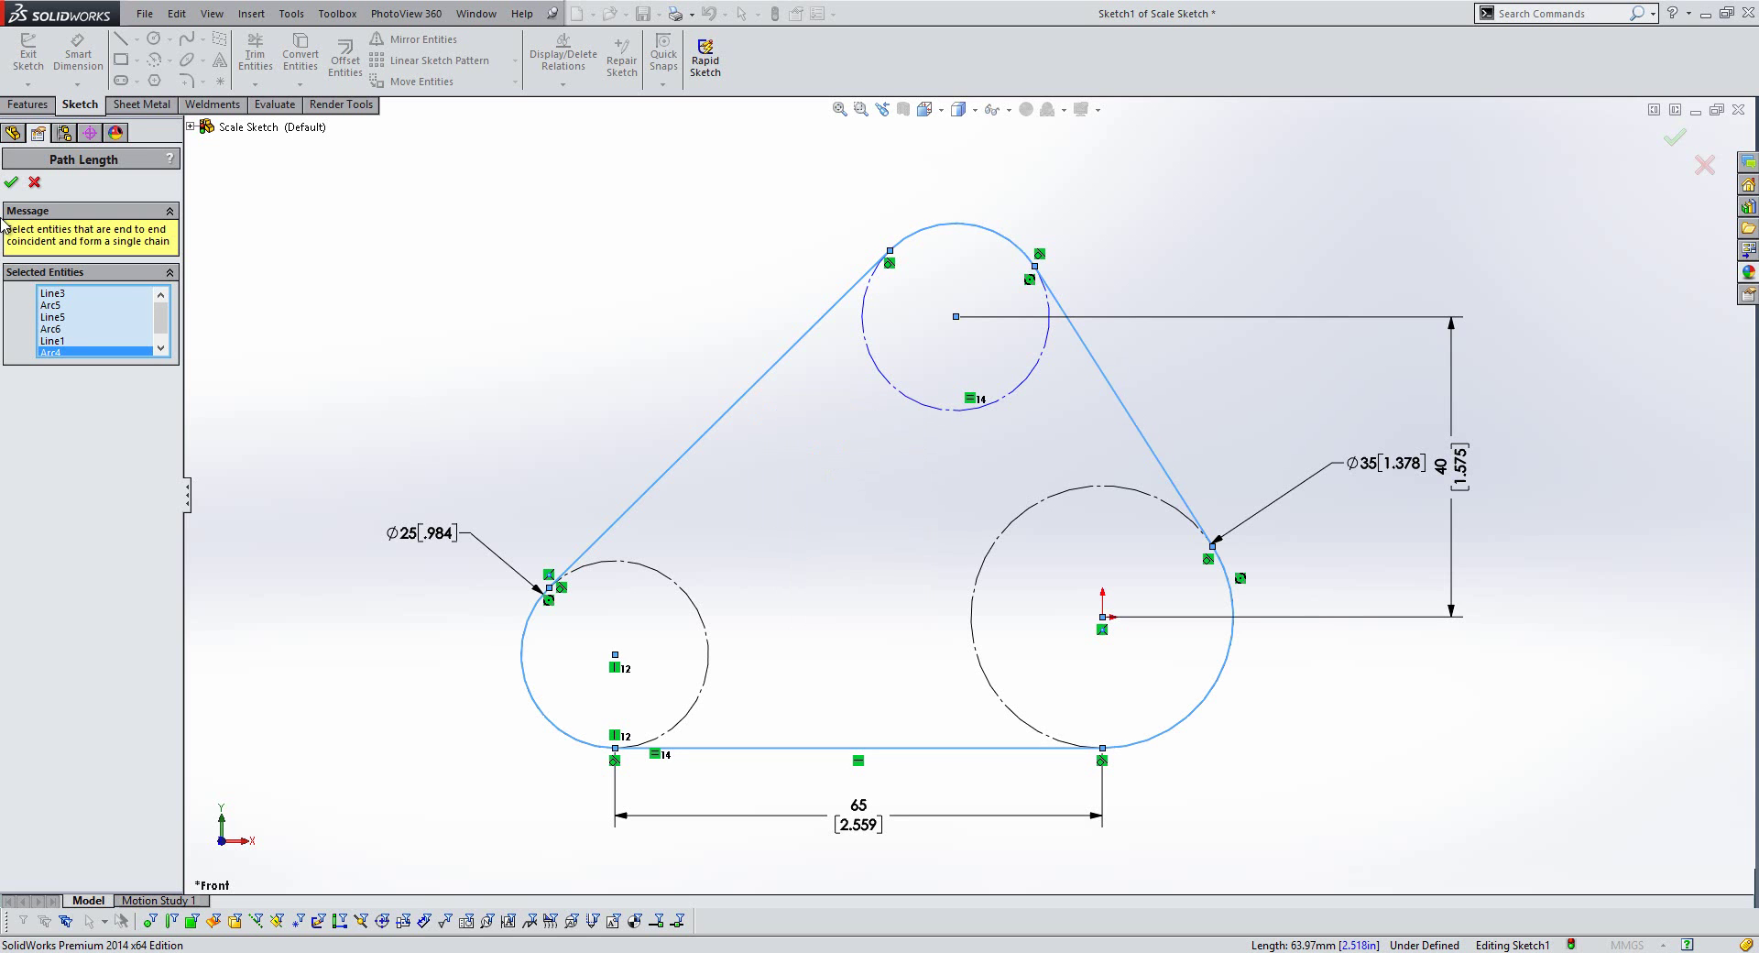
click(12, 183)
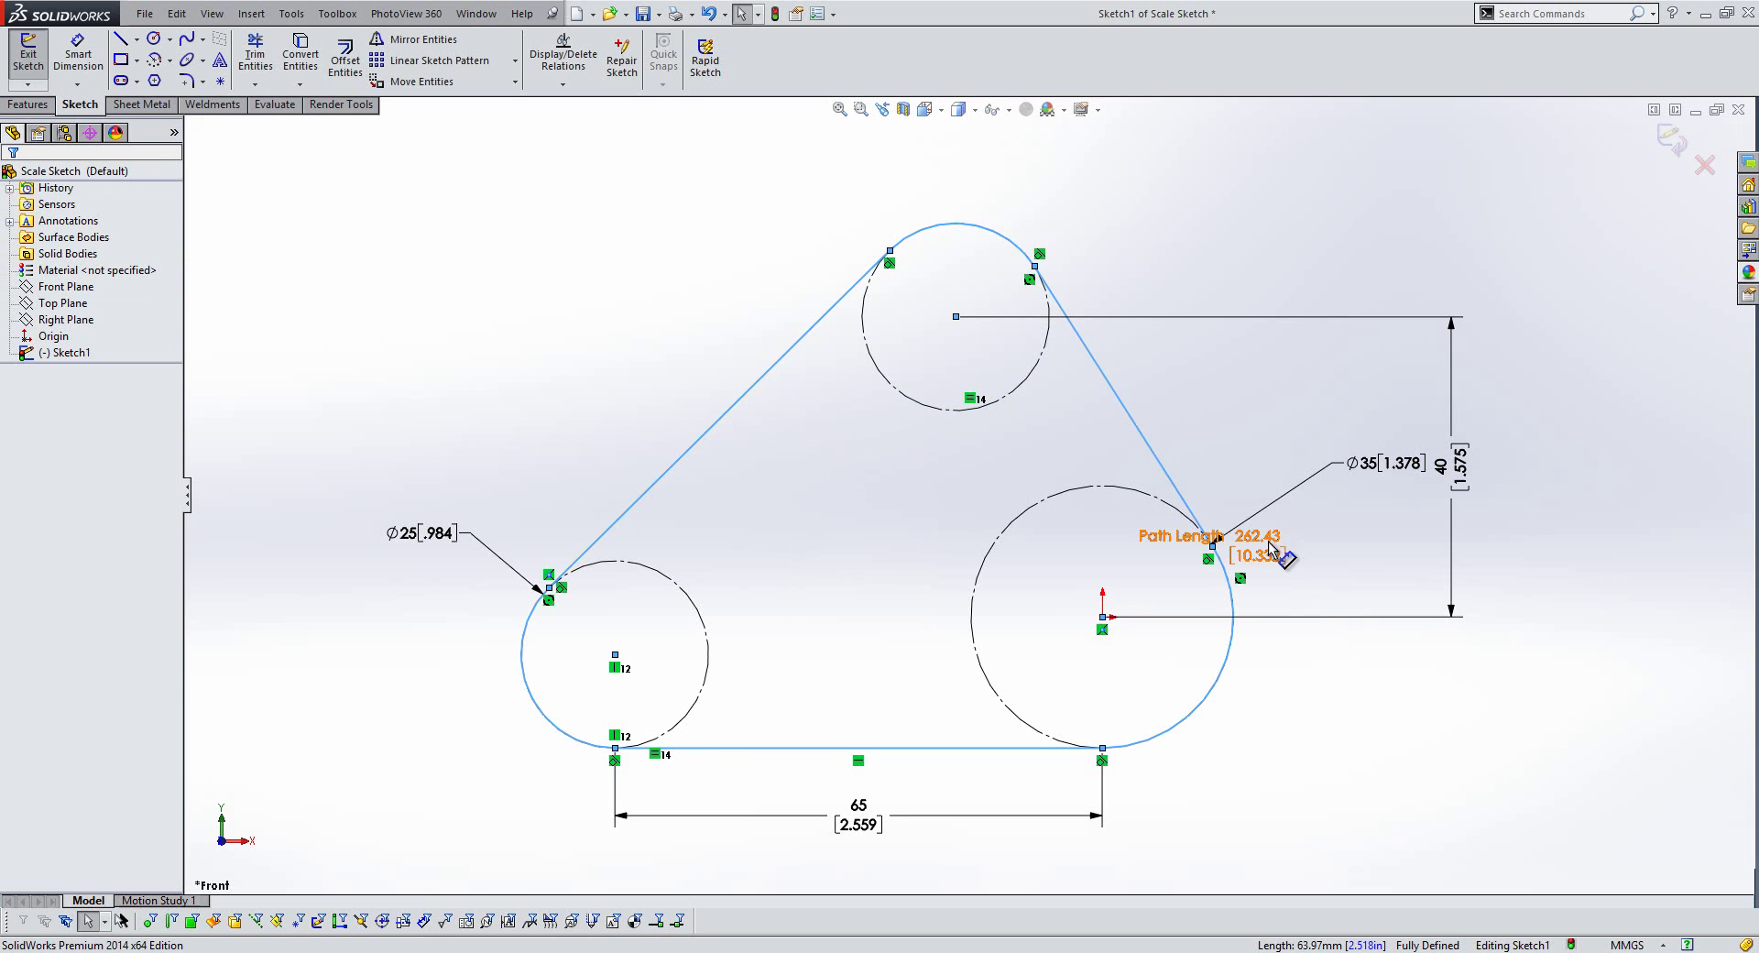
click(1393, 261)
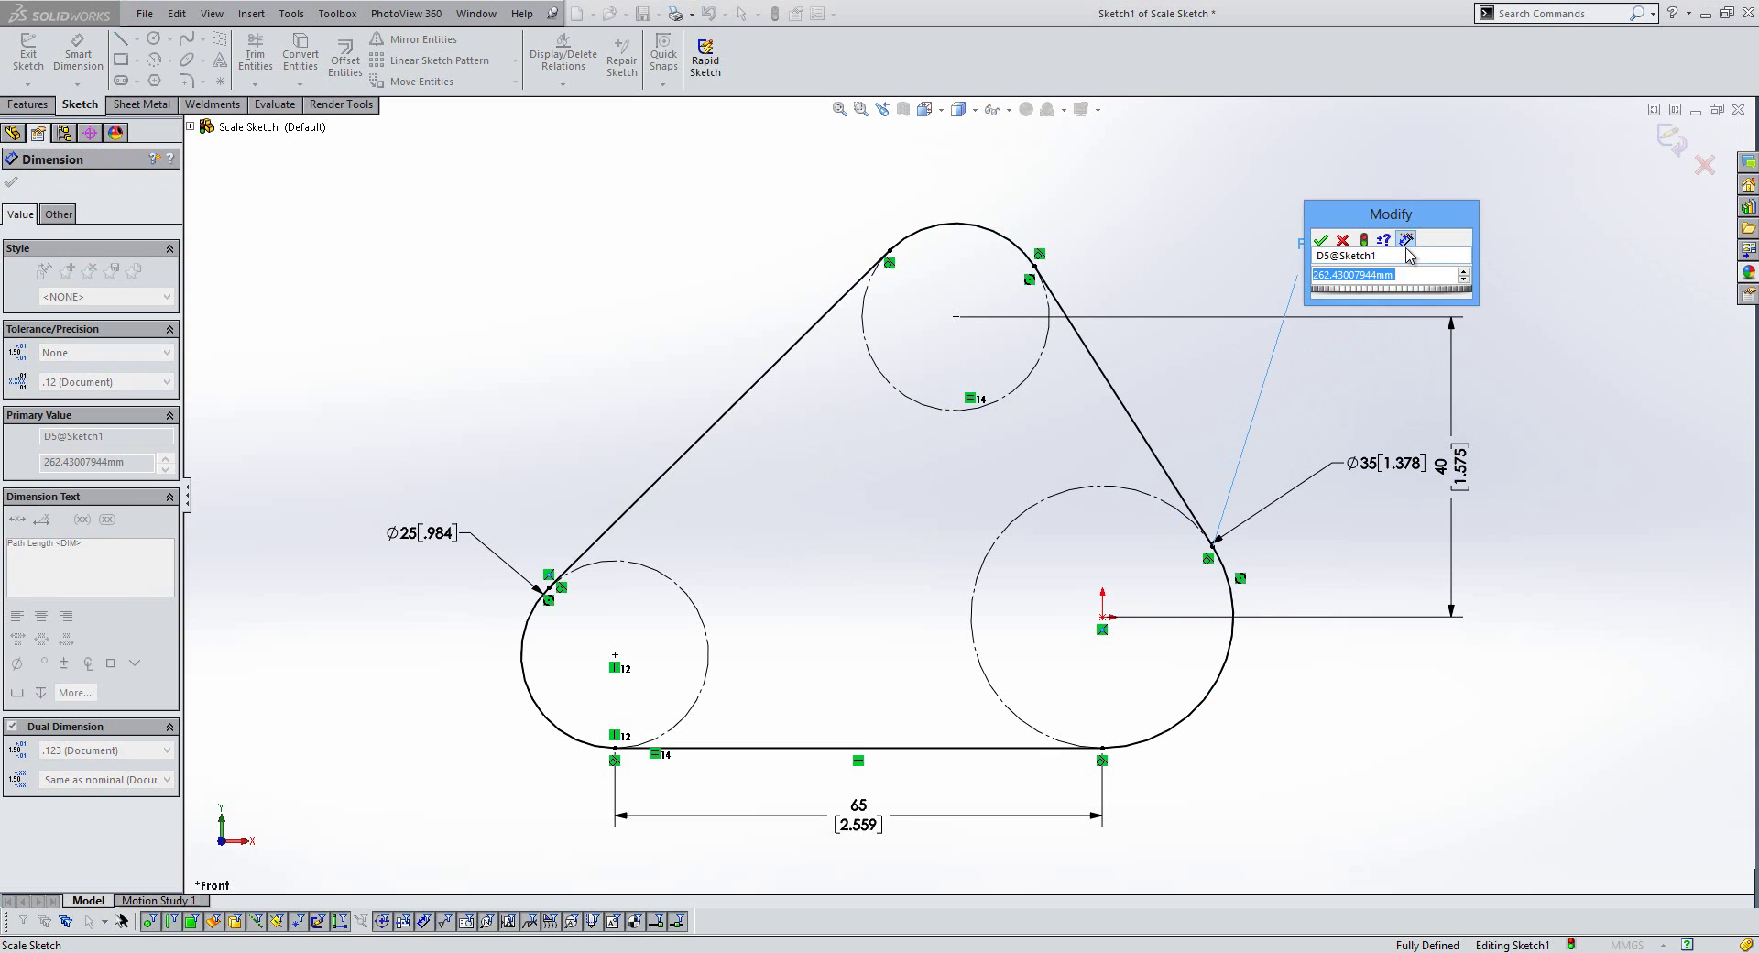
text(265)
key(Return)
click(1590, 326)
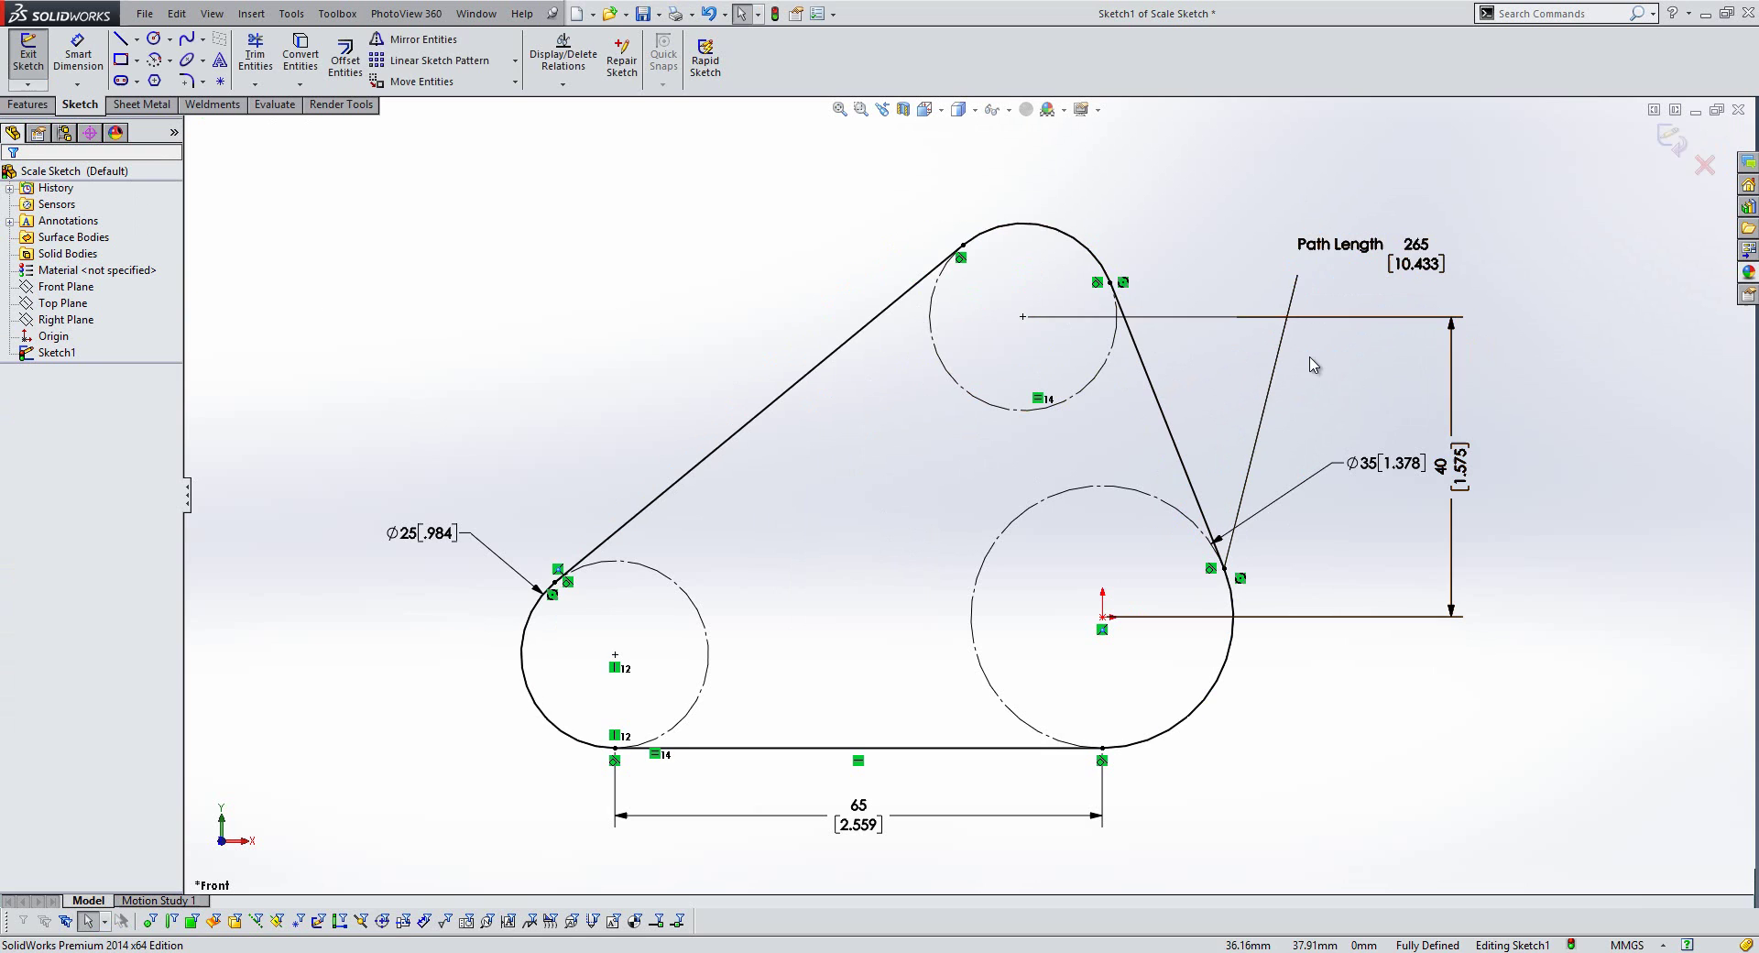
key(ctrl+b)
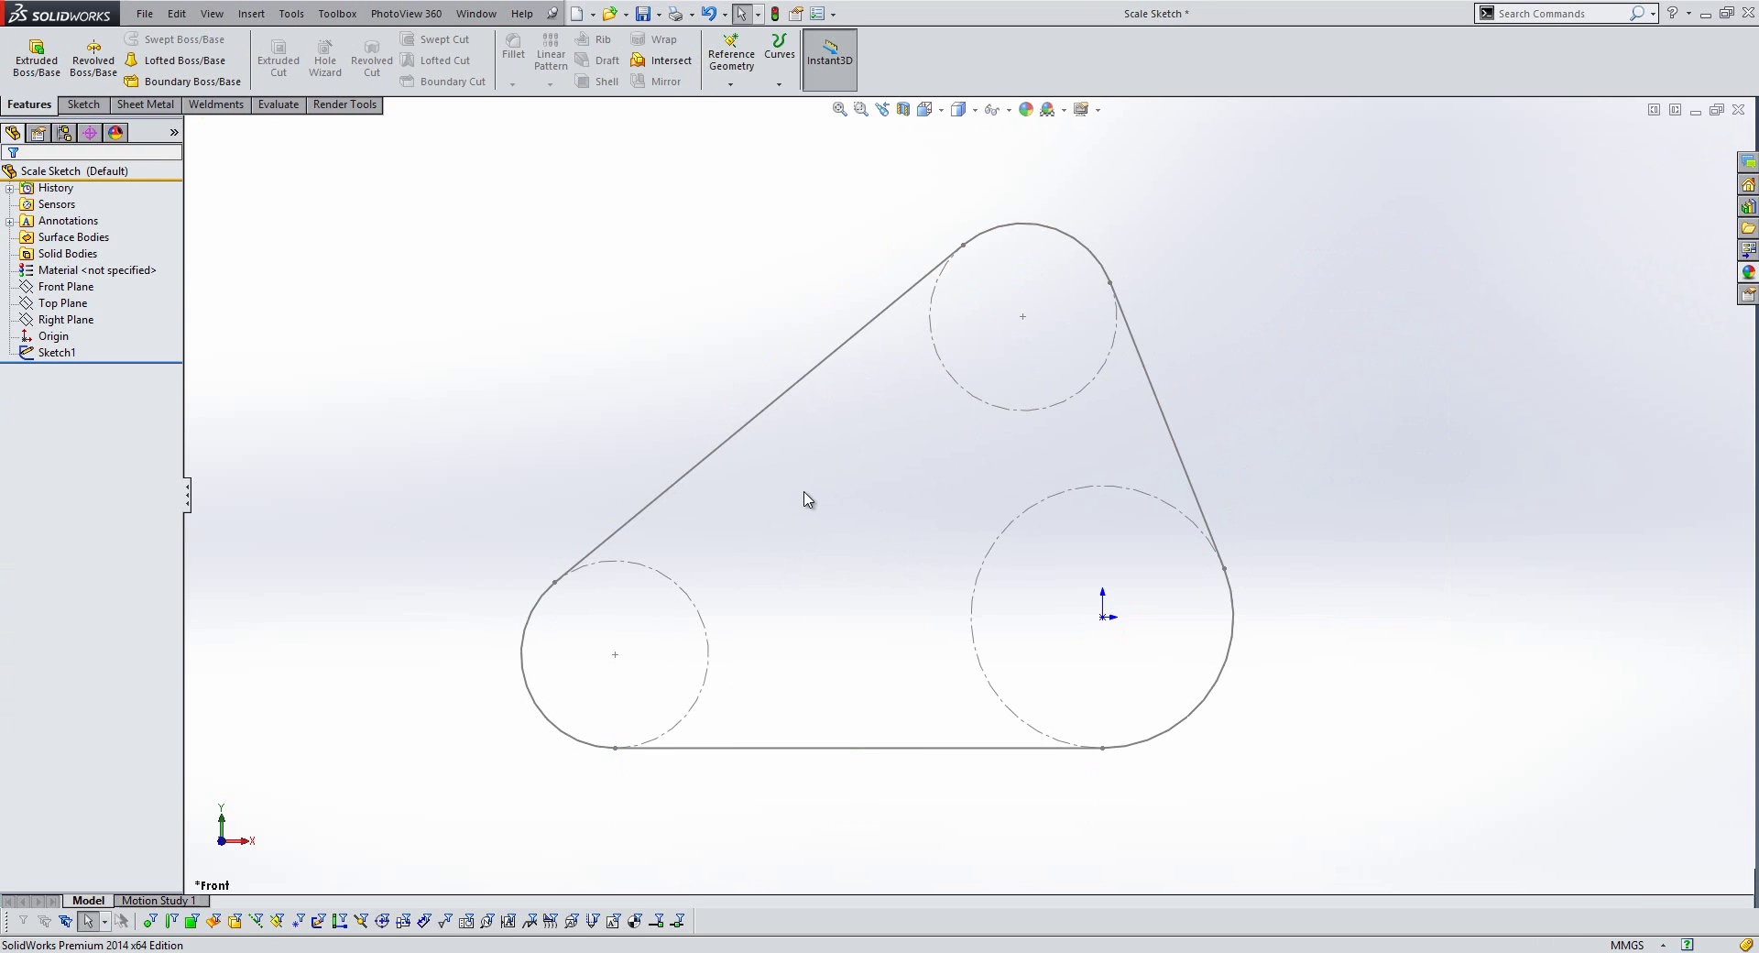
- Switch to the Sketch Picture Scale Tool part and edit its Sketch1
key(ctrl+Tab)
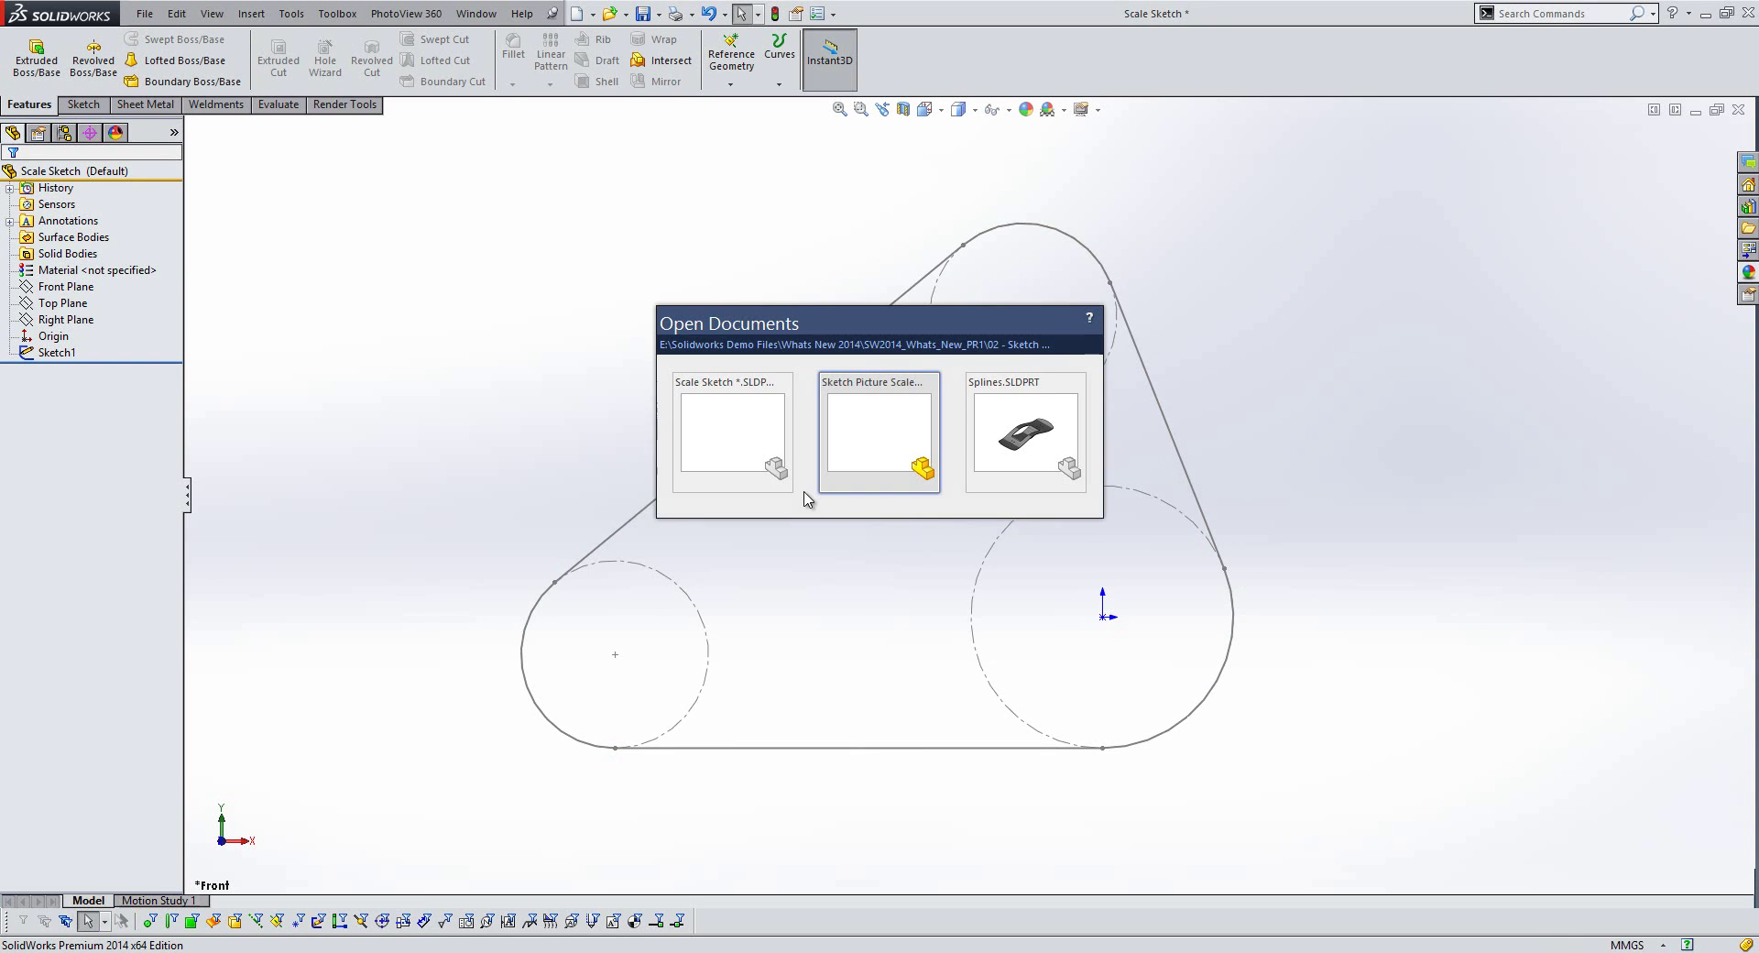
key(z)
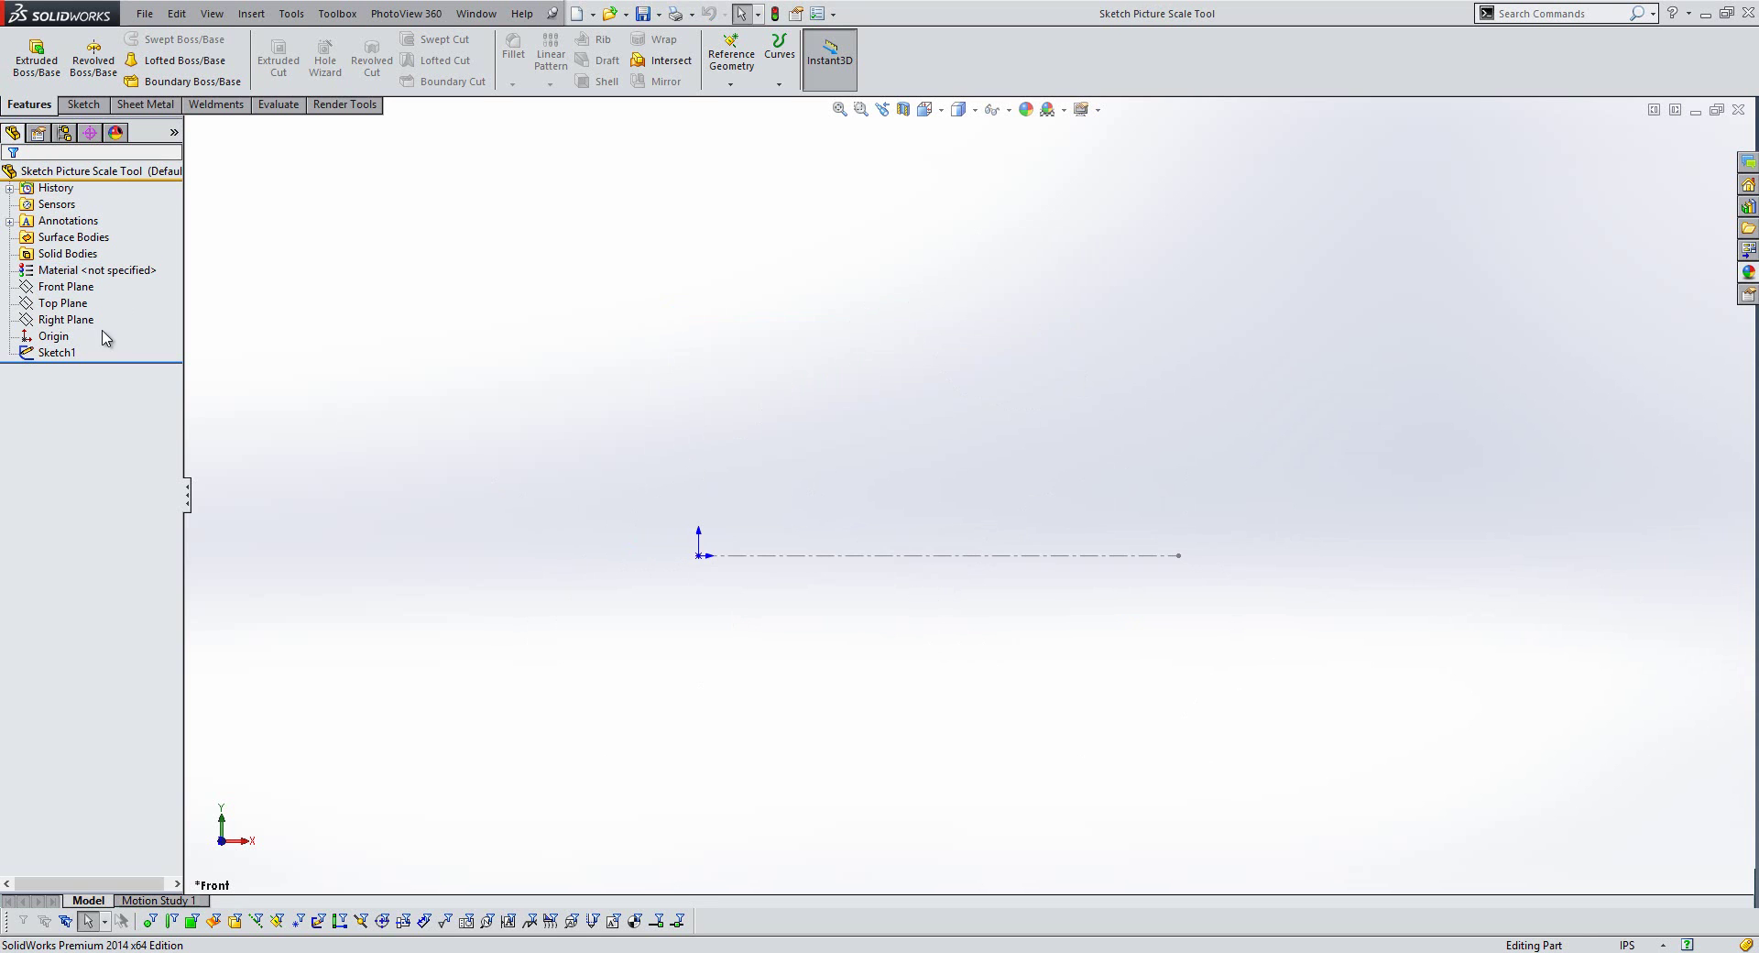
click(56, 352)
click(67, 306)
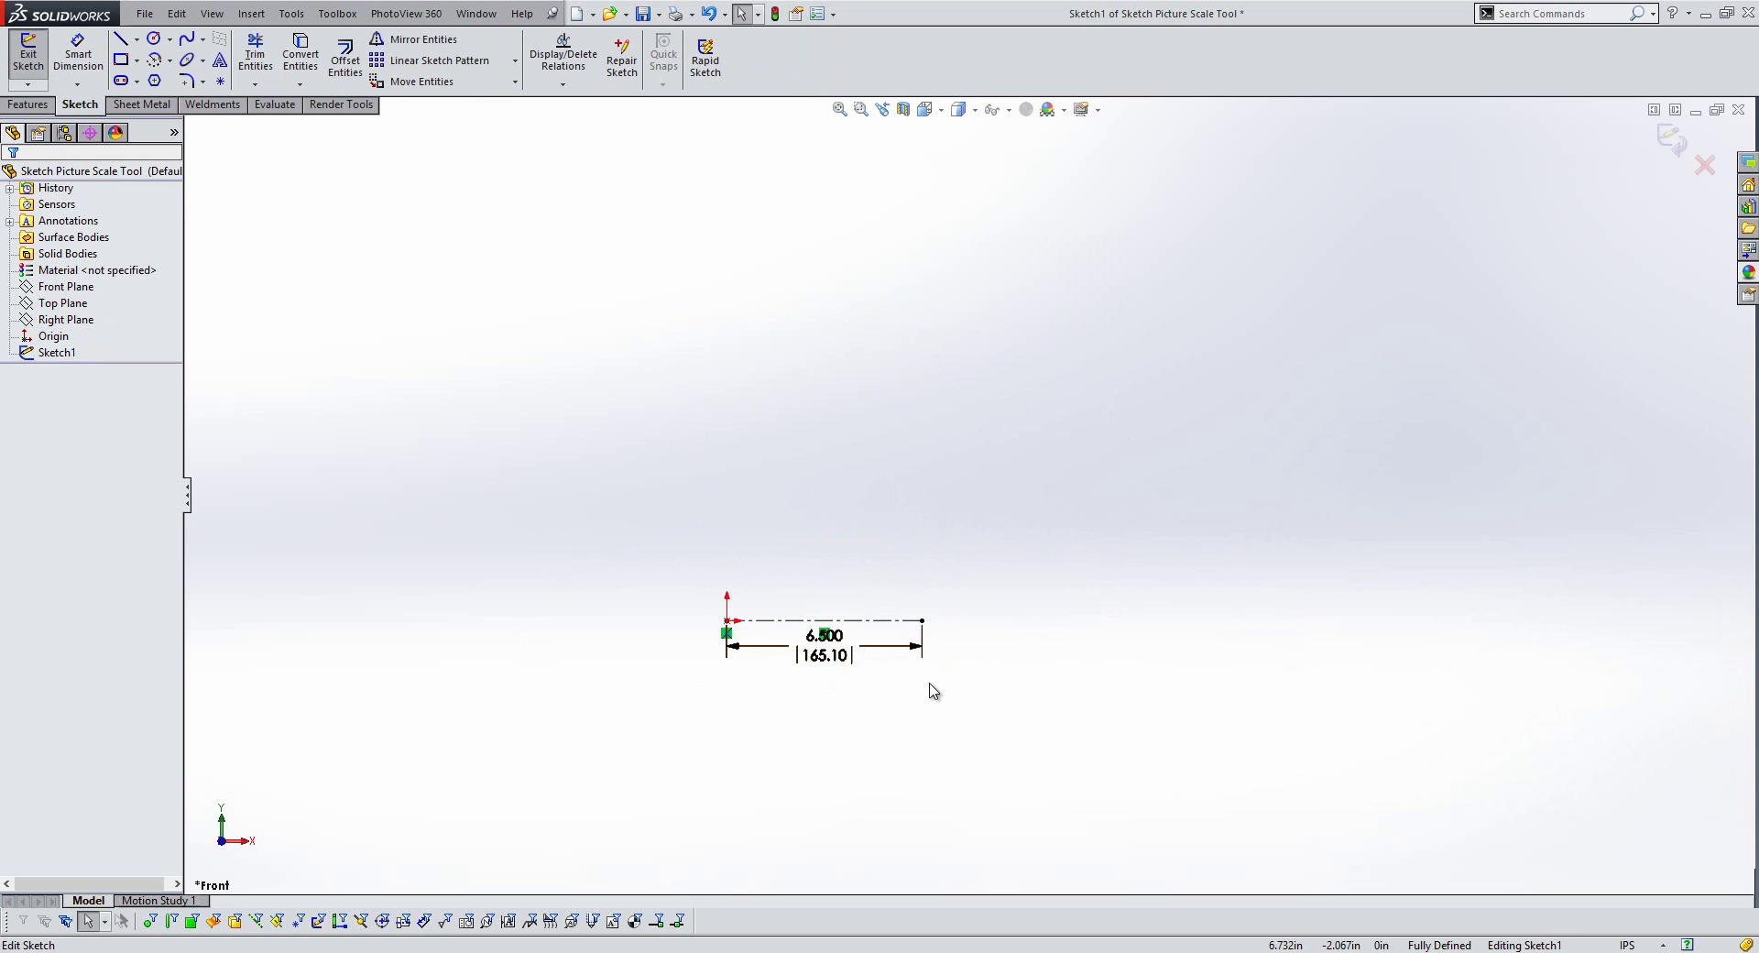
- Insert hairdryer-concept as a sketch picture with transparency taken from the file
key(s)
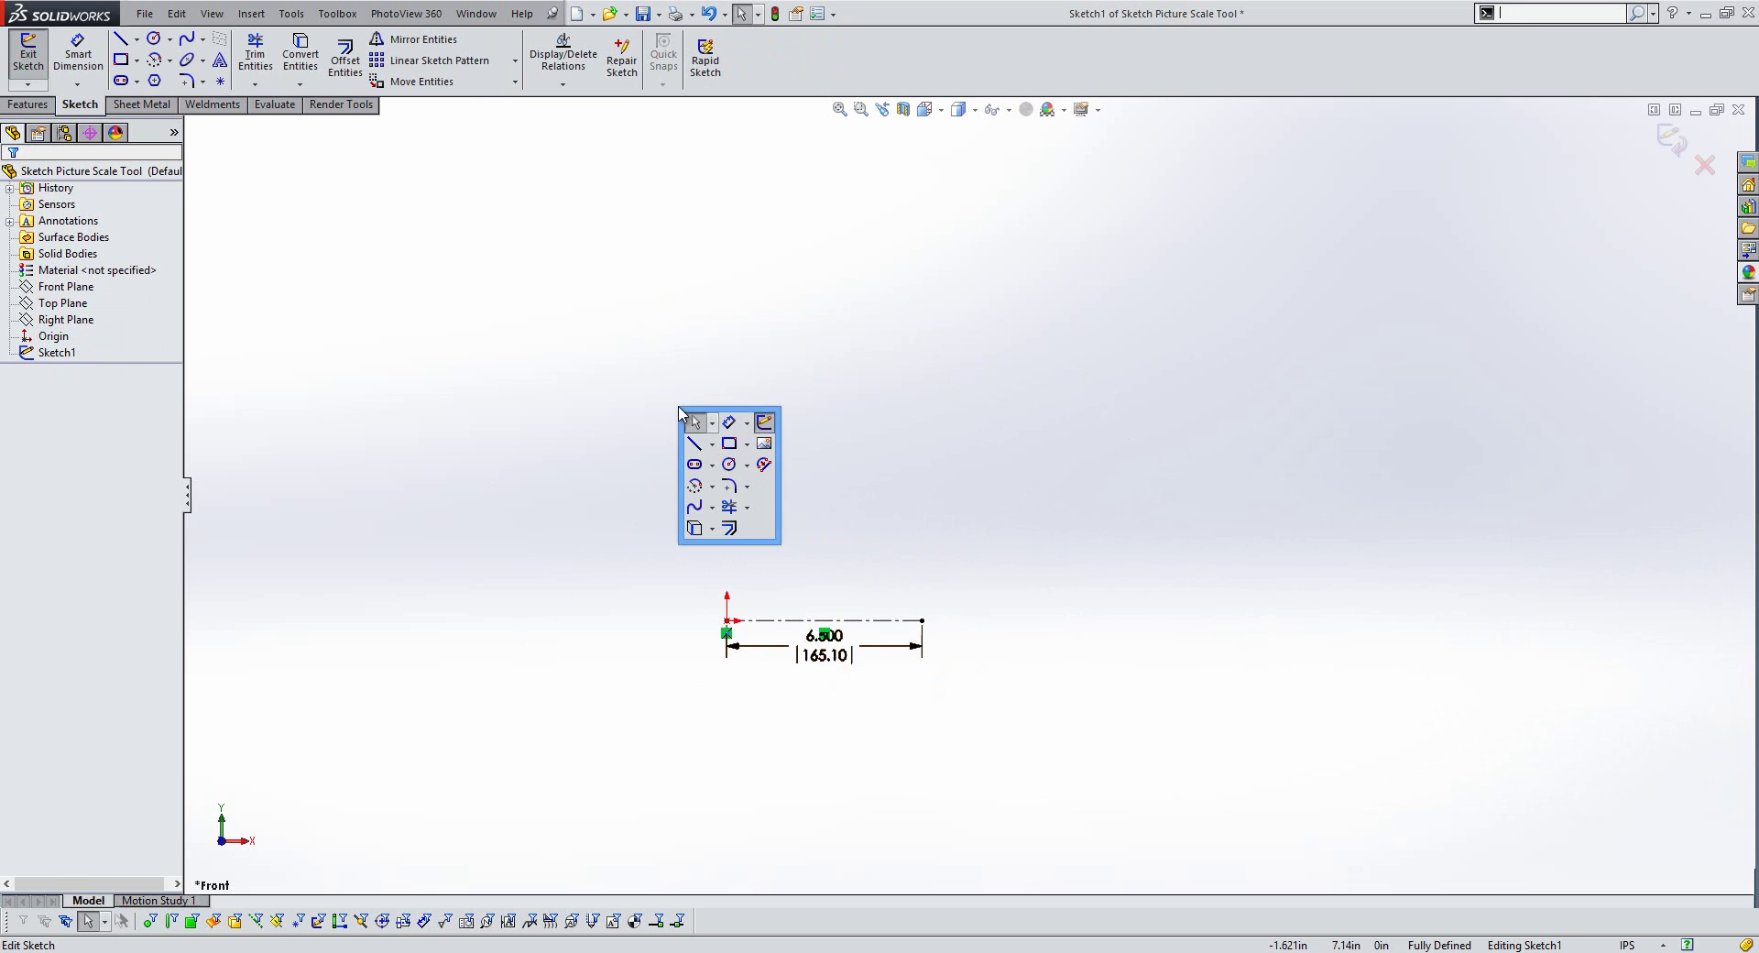
click(763, 444)
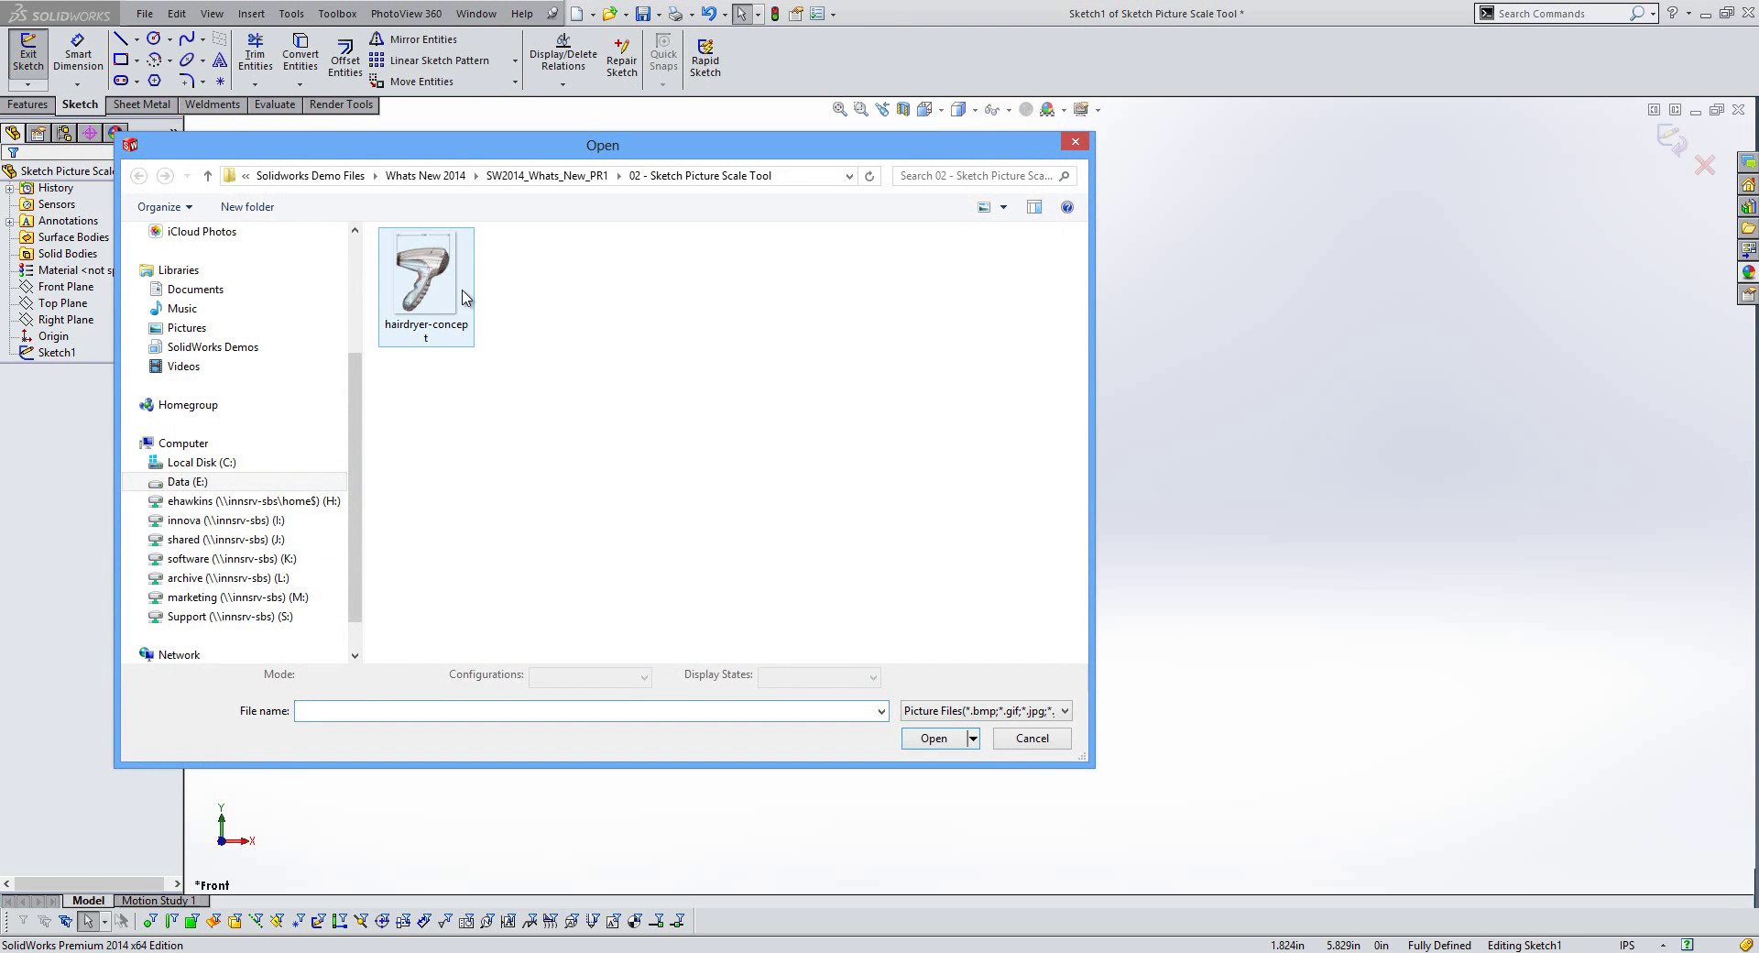
click(455, 290)
click(934, 737)
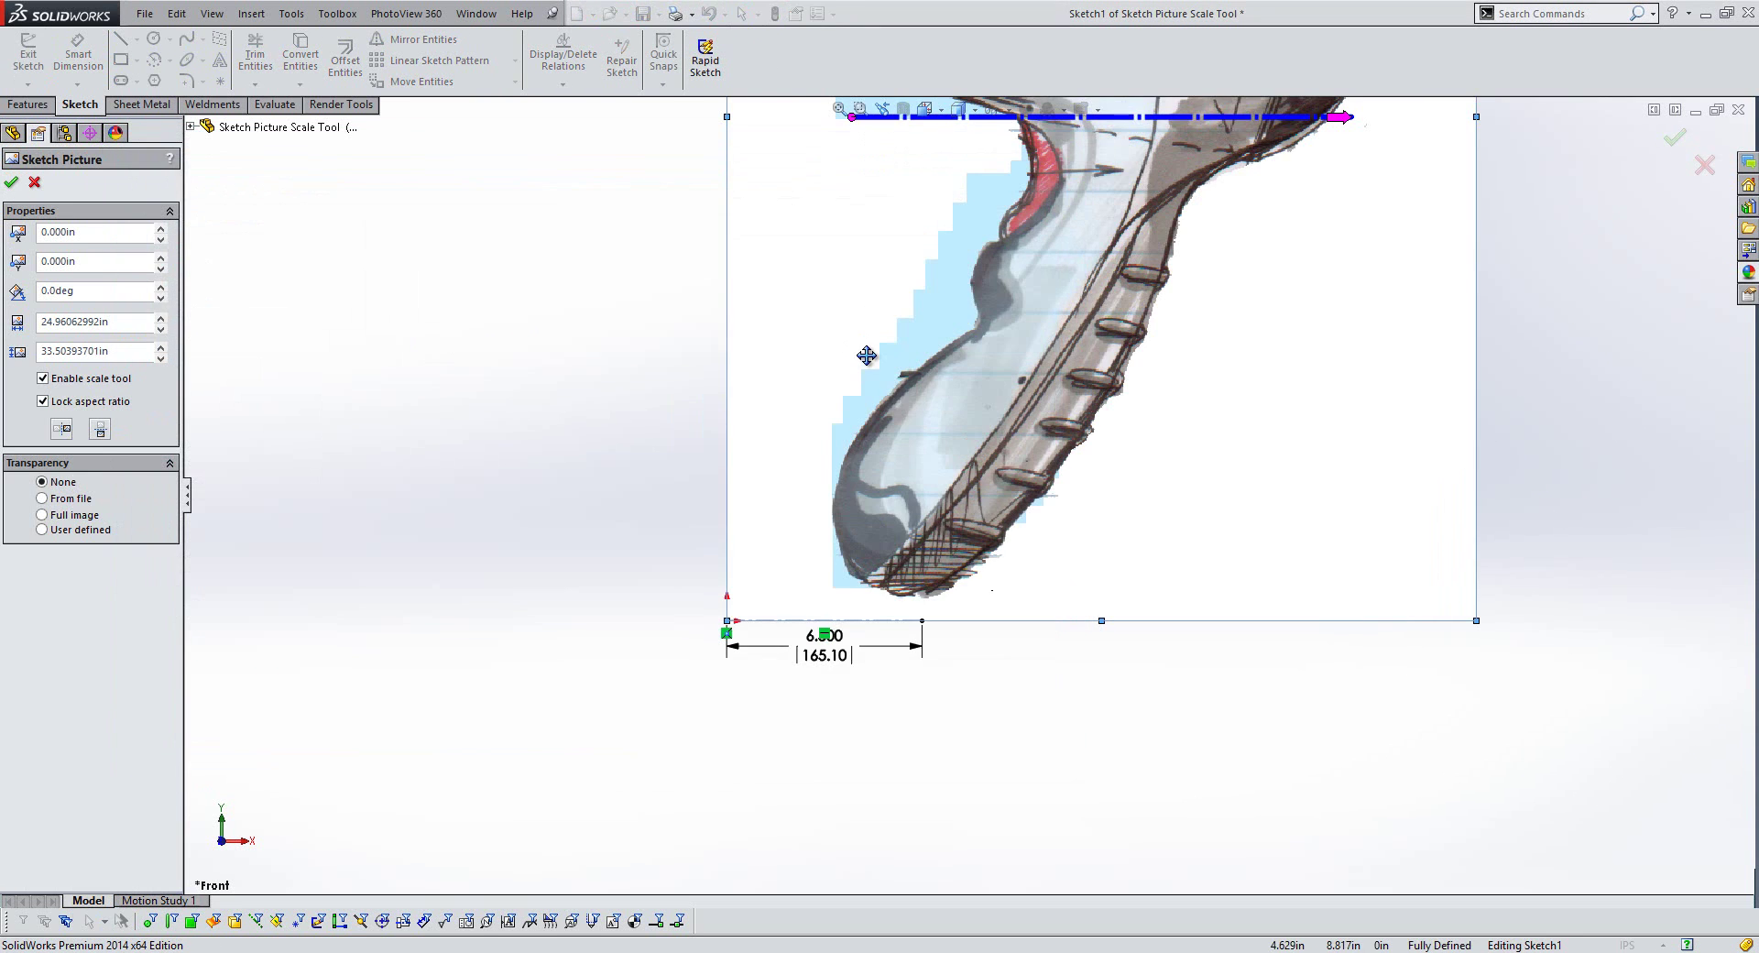
key(z)
key(z)
key(z)
key(z)
scroll(1171, 214, down, 3)
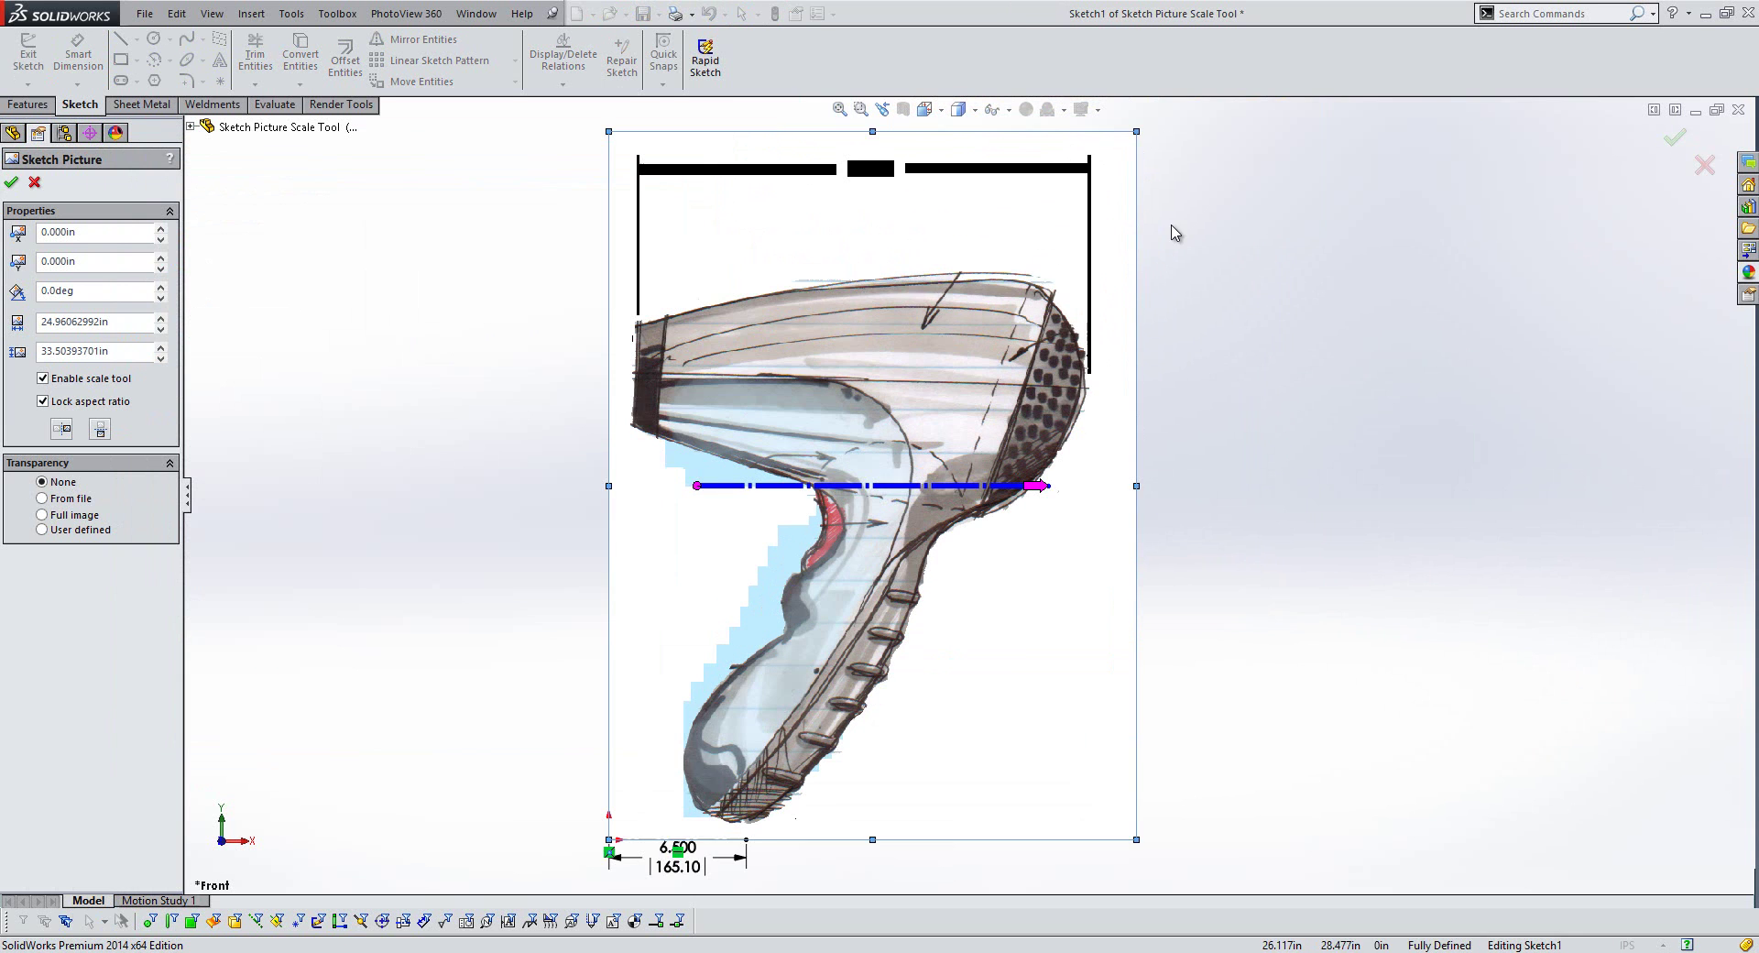
scroll(1020, 486, up, 1)
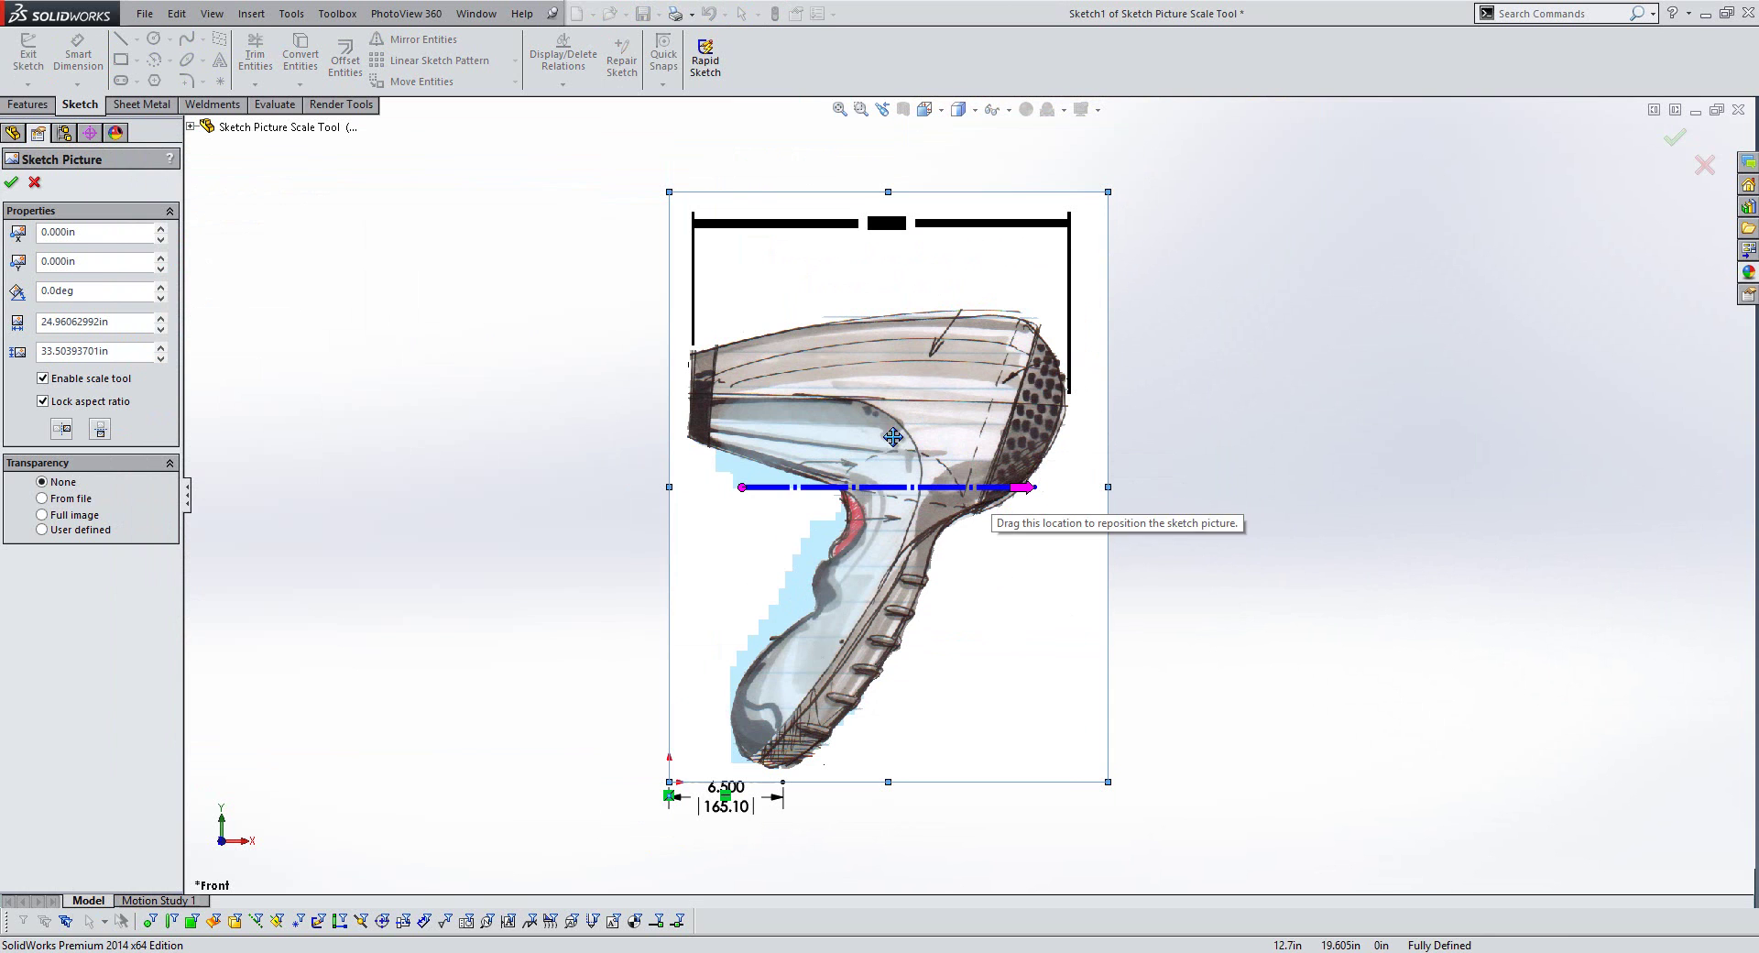
click(52, 497)
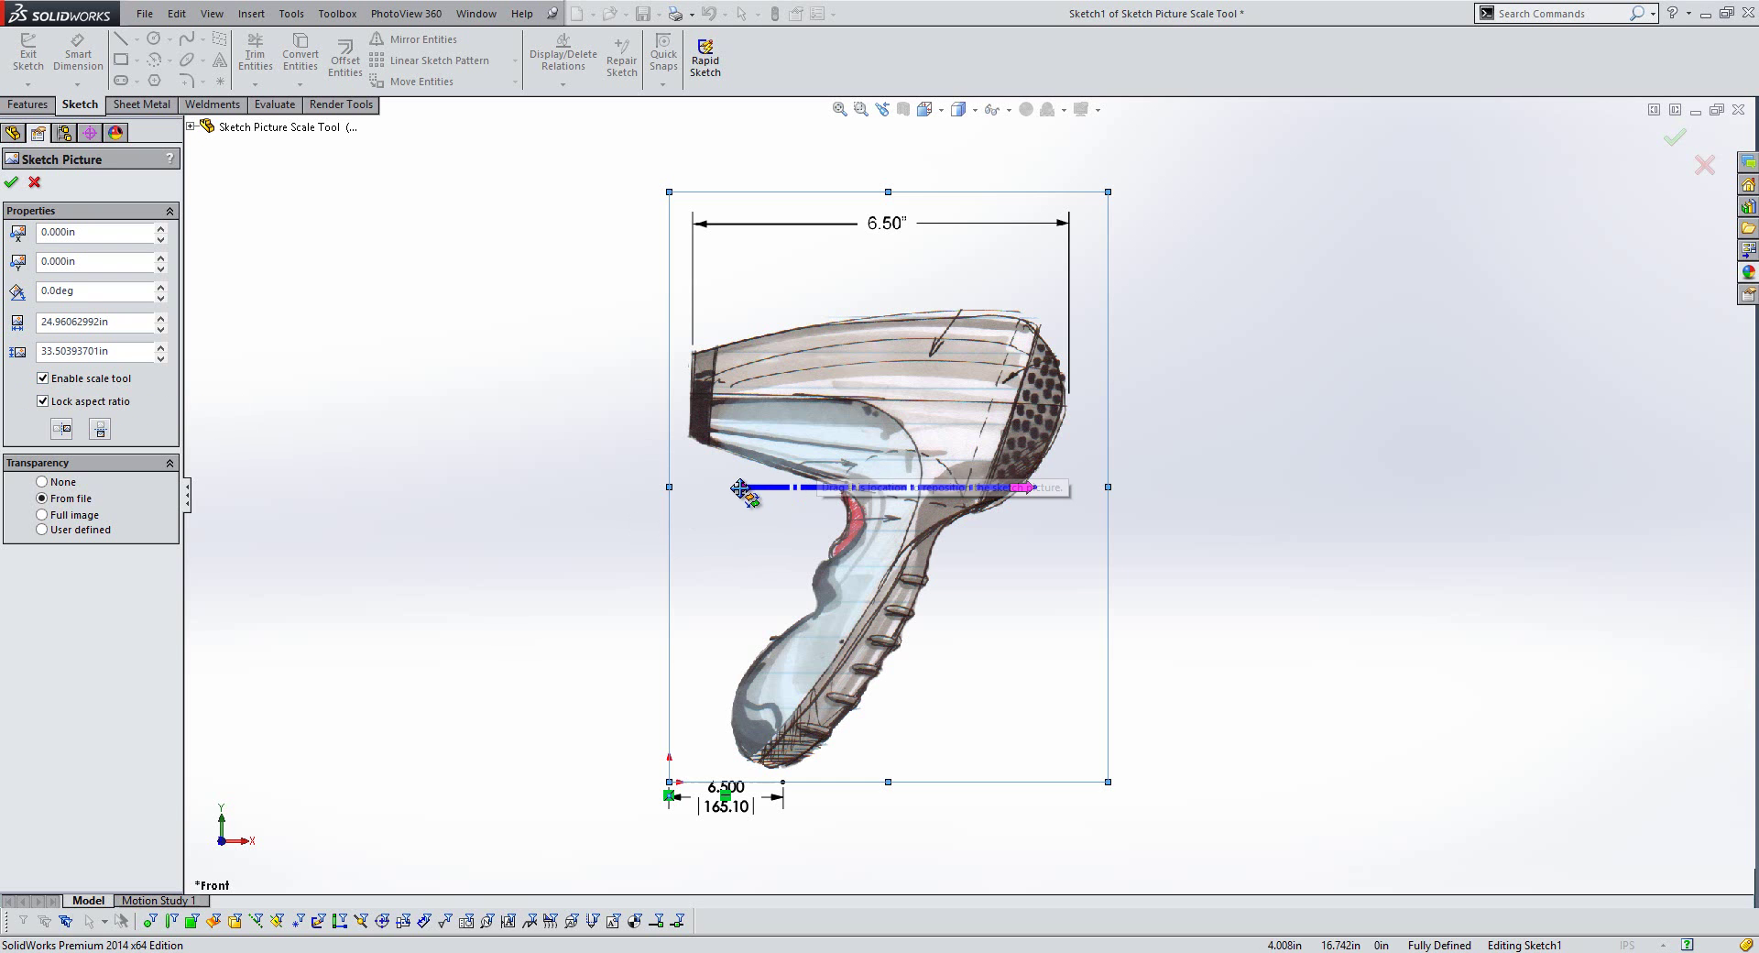
- Stretch the scale line across the dryer's 6.50" span and set its length to 6.5 in
drag(768, 486, 697, 392)
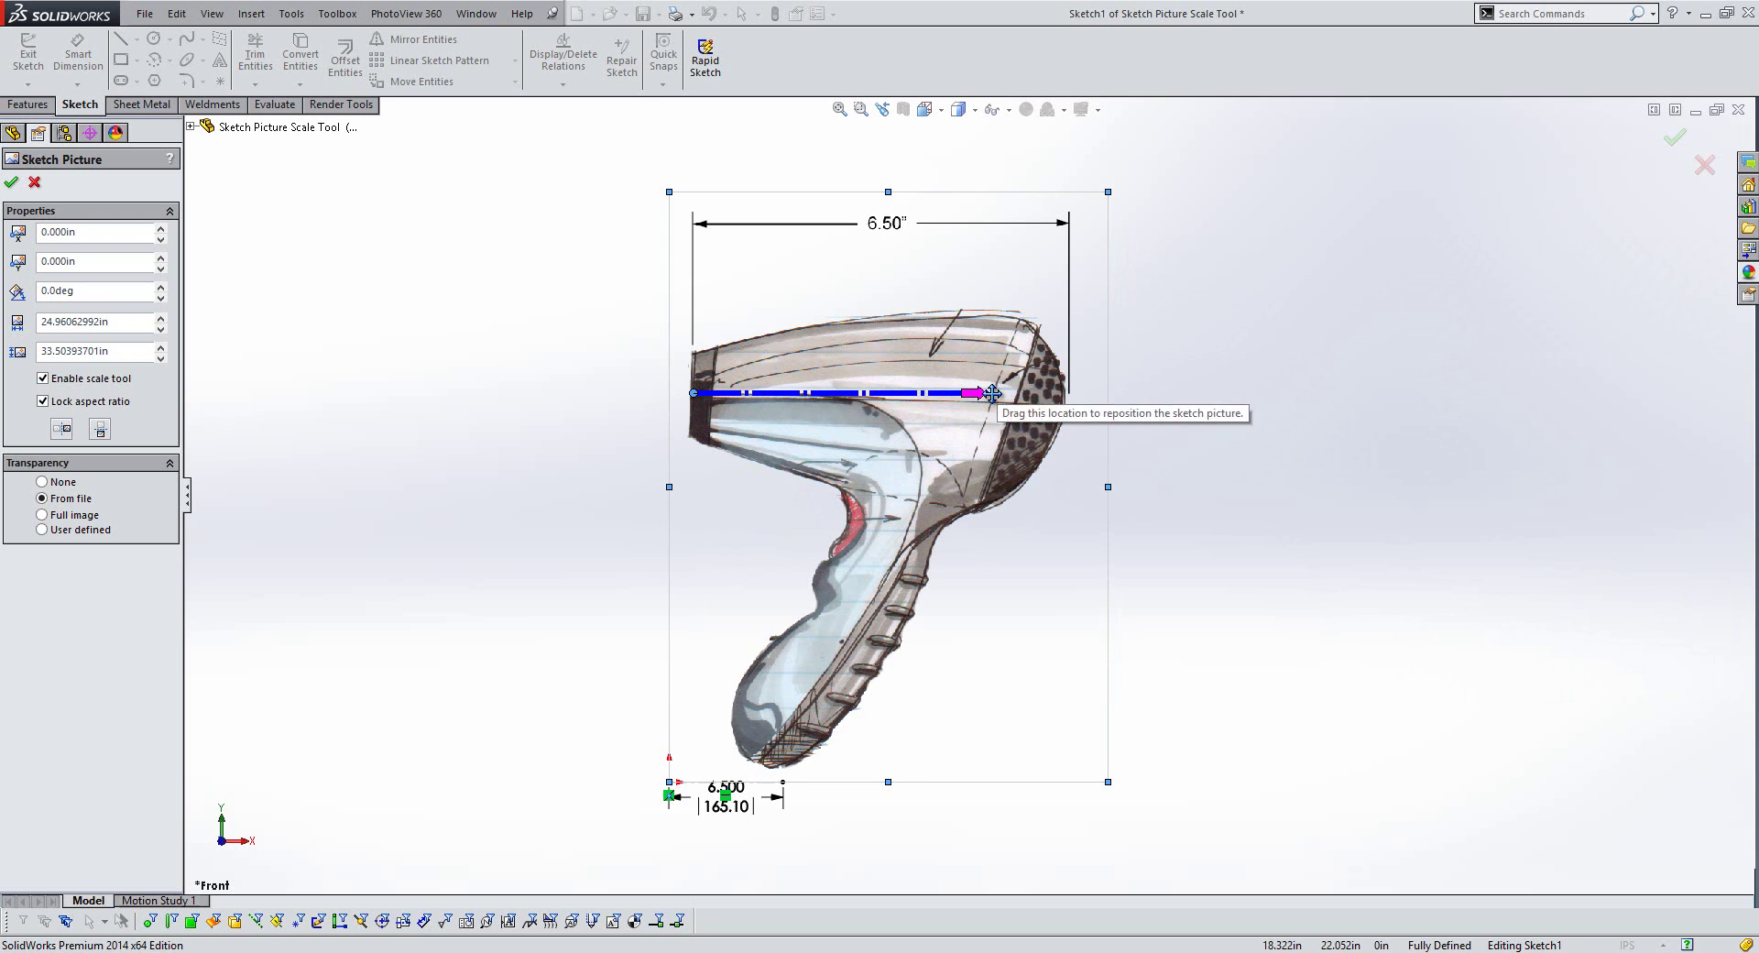
drag(983, 393, 1071, 411)
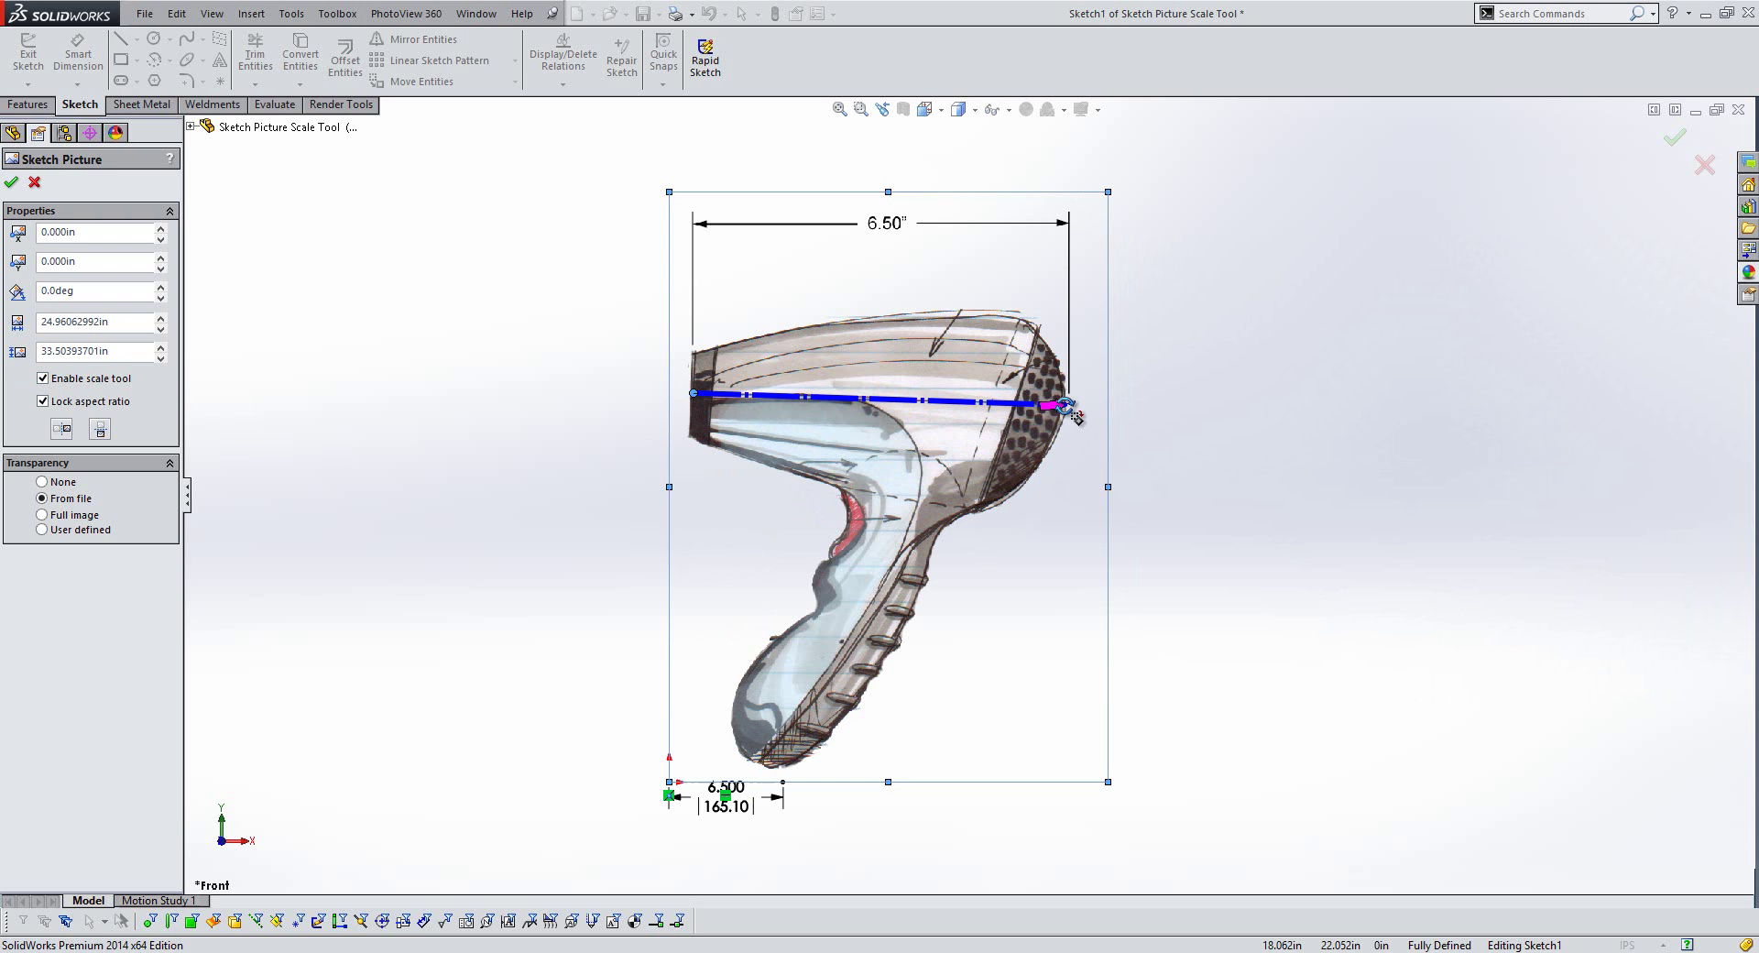
mouse_move(1076, 416)
mouse_down()
mouse_move(1072, 447)
mouse_move(1063, 410)
mouse_up()
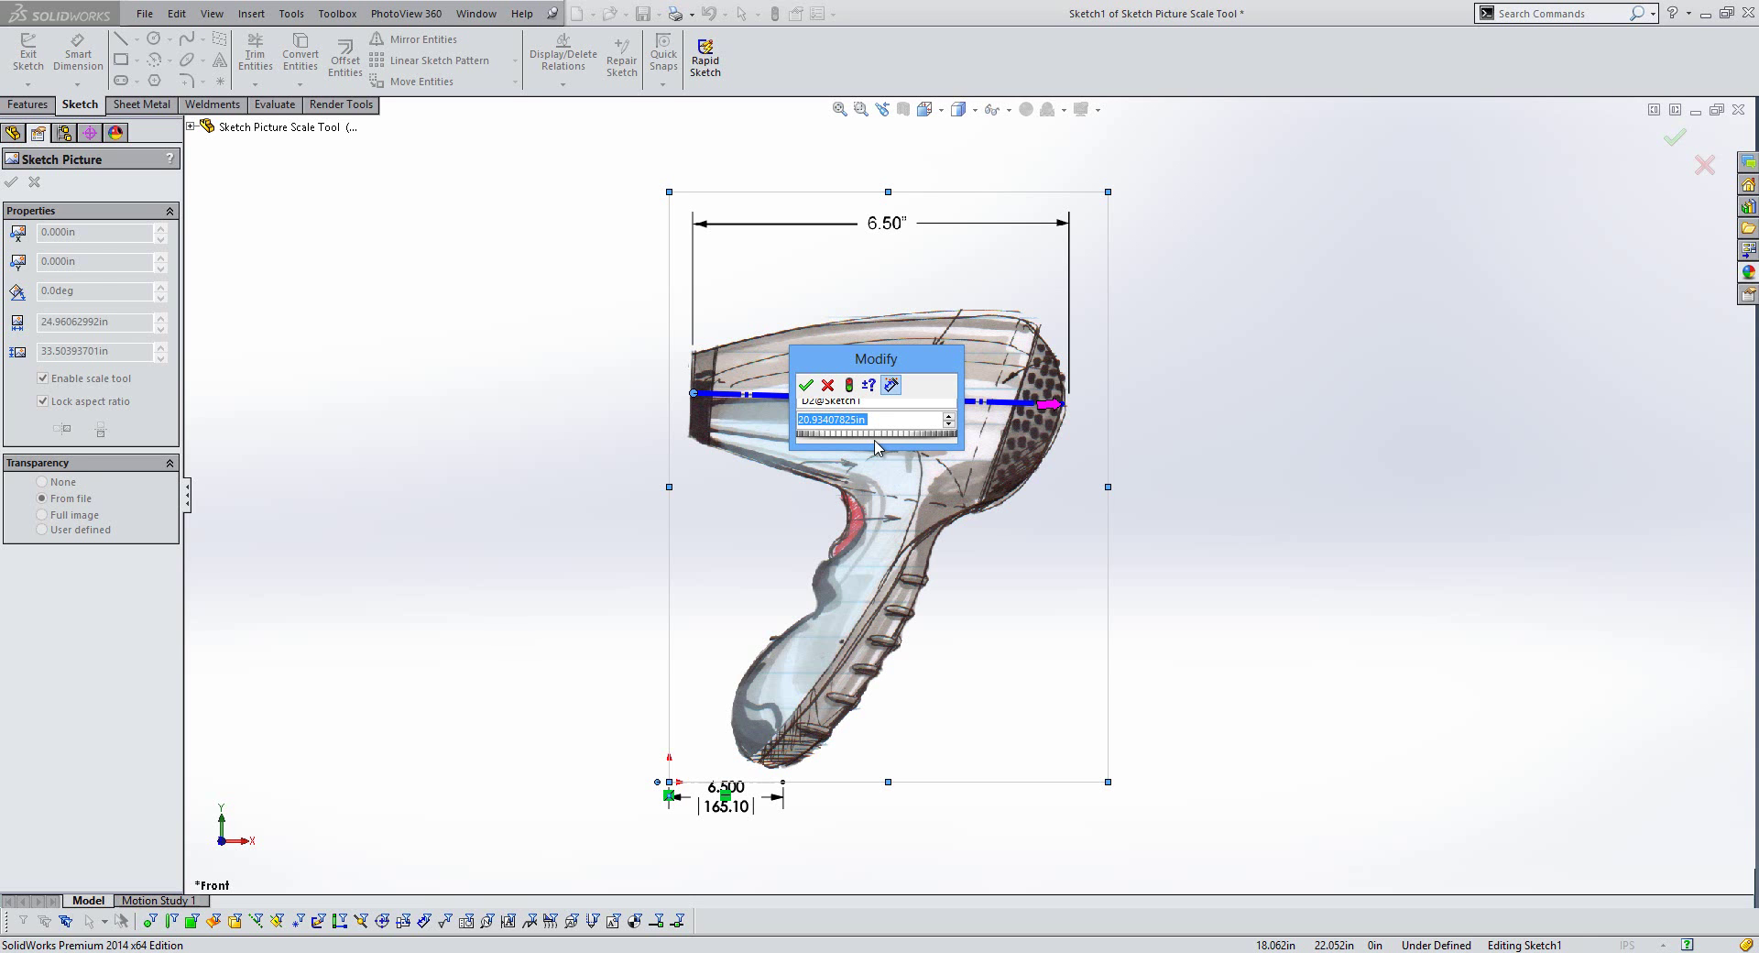
text(6.5)
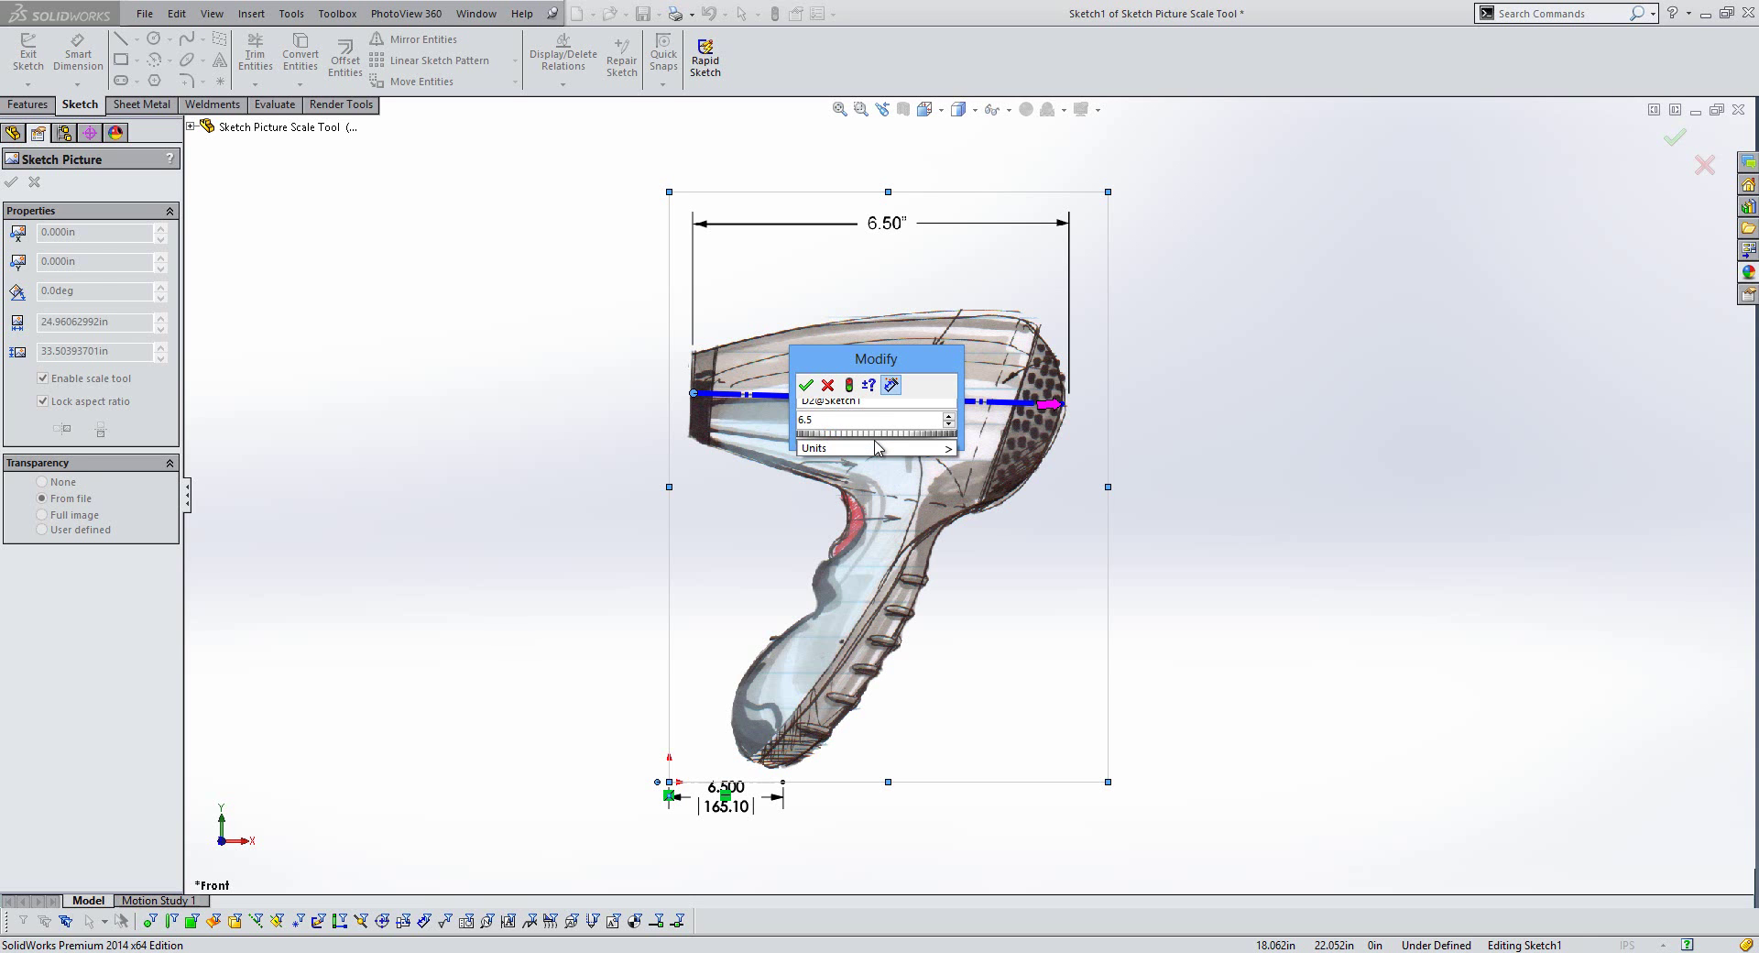
key(Return)
key(f)
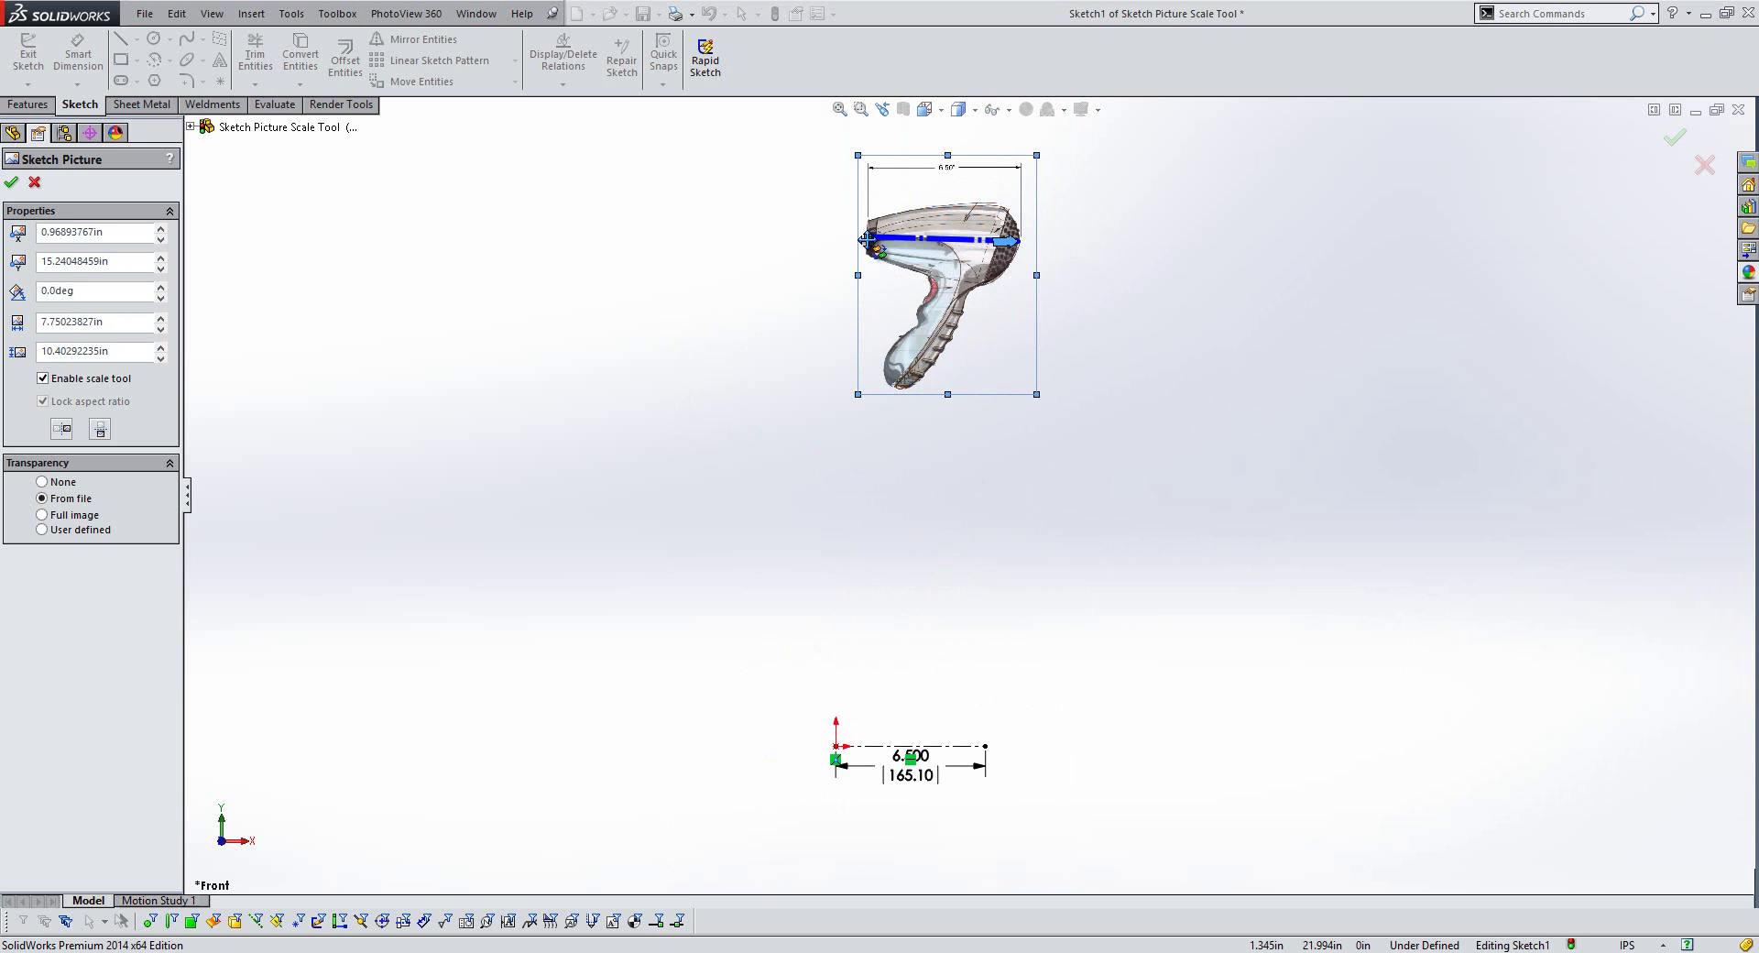
- Move the picture's scale start onto the origin, rotate the line level, and exit the sketch
mouse_move(867, 254)
mouse_down()
mouse_move(813, 605)
mouse_move(836, 742)
mouse_up()
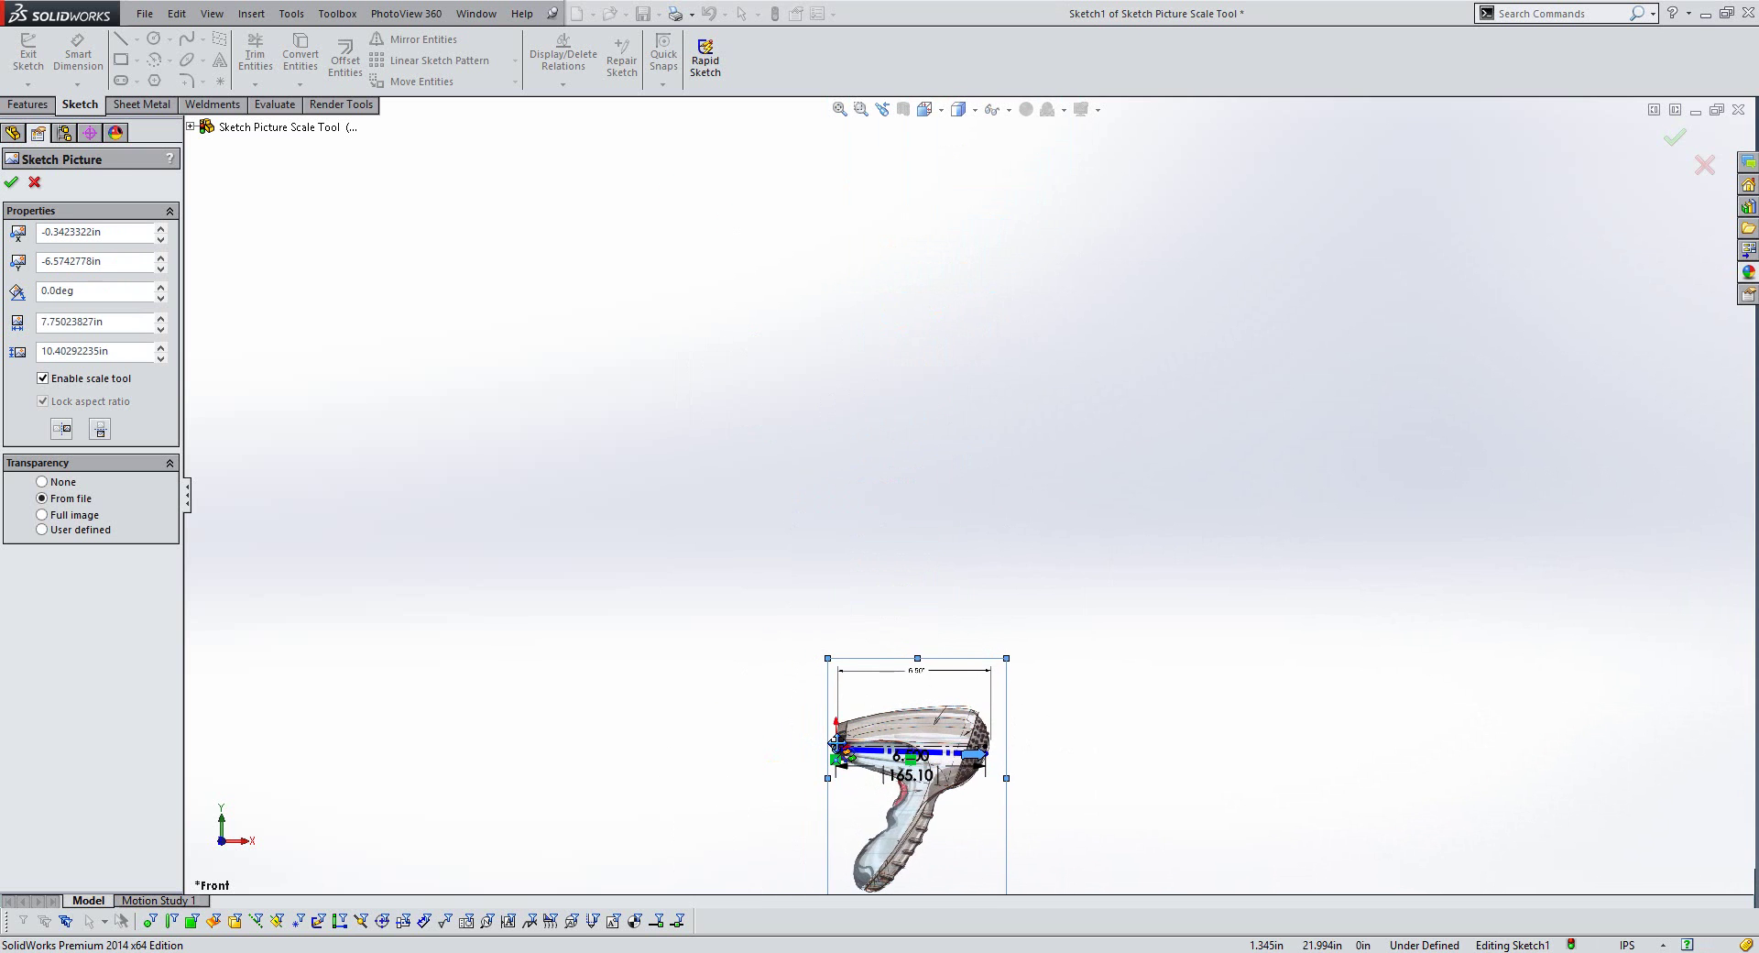
scroll(935, 780, down, 3)
scroll(889, 756, down, 4)
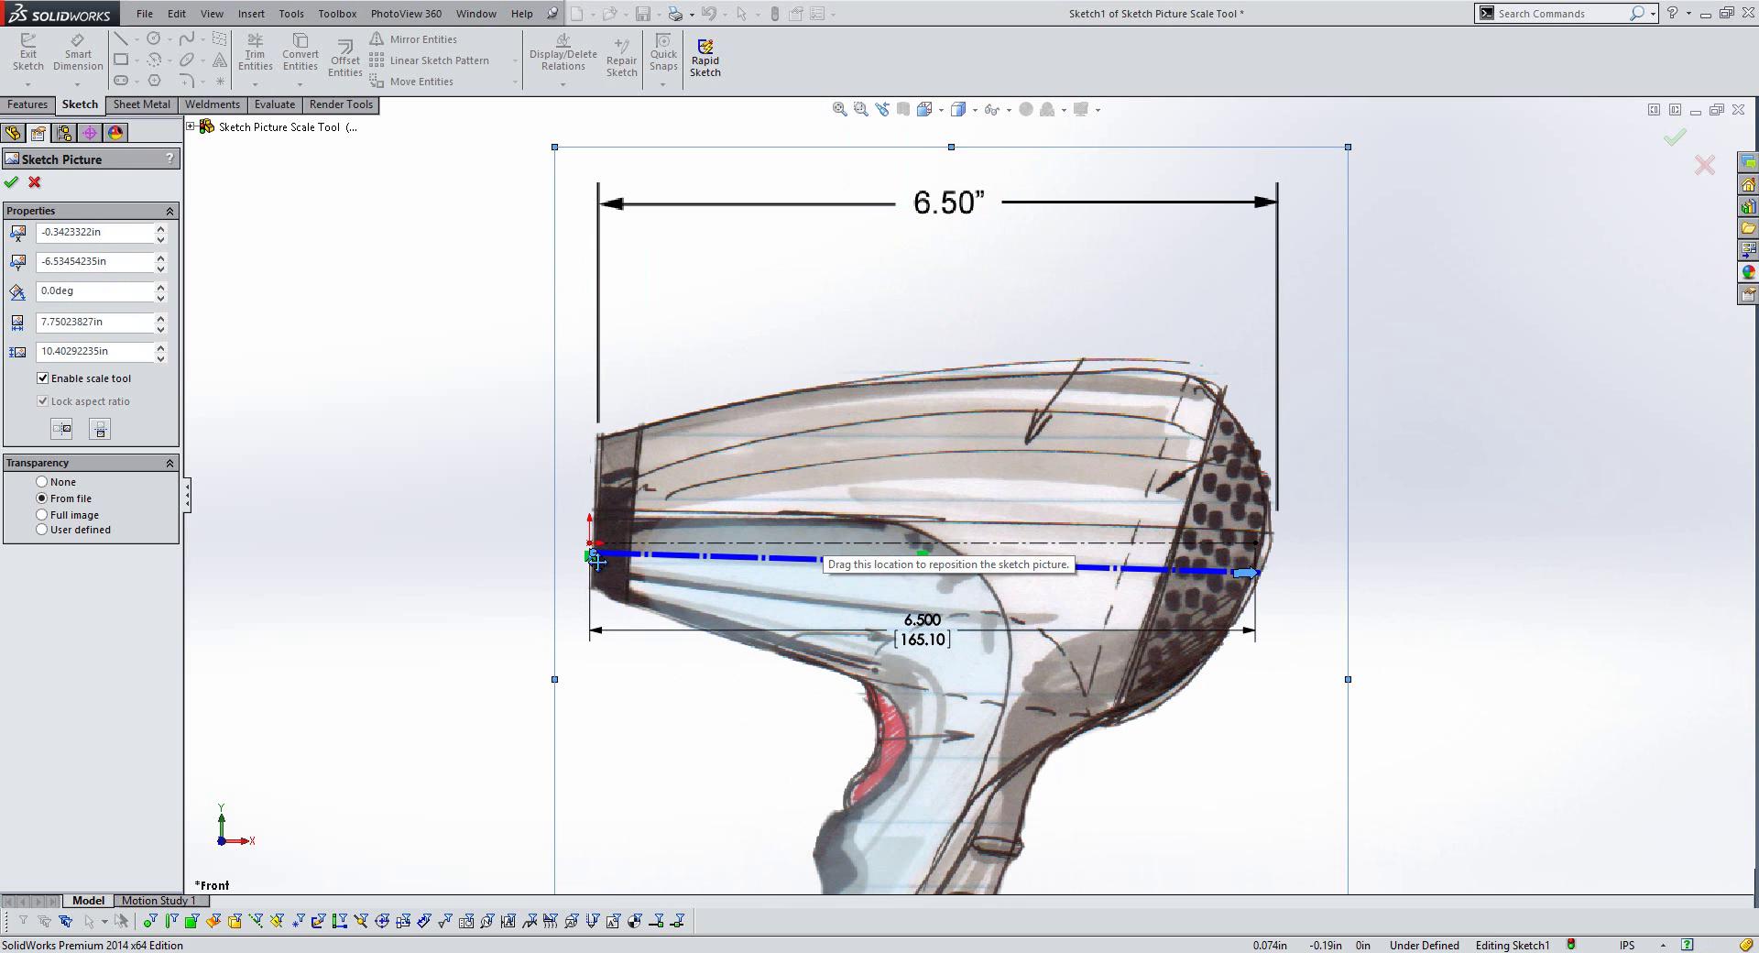
mouse_move(635, 555)
mouse_down()
mouse_move(656, 526)
mouse_move(620, 545)
mouse_up()
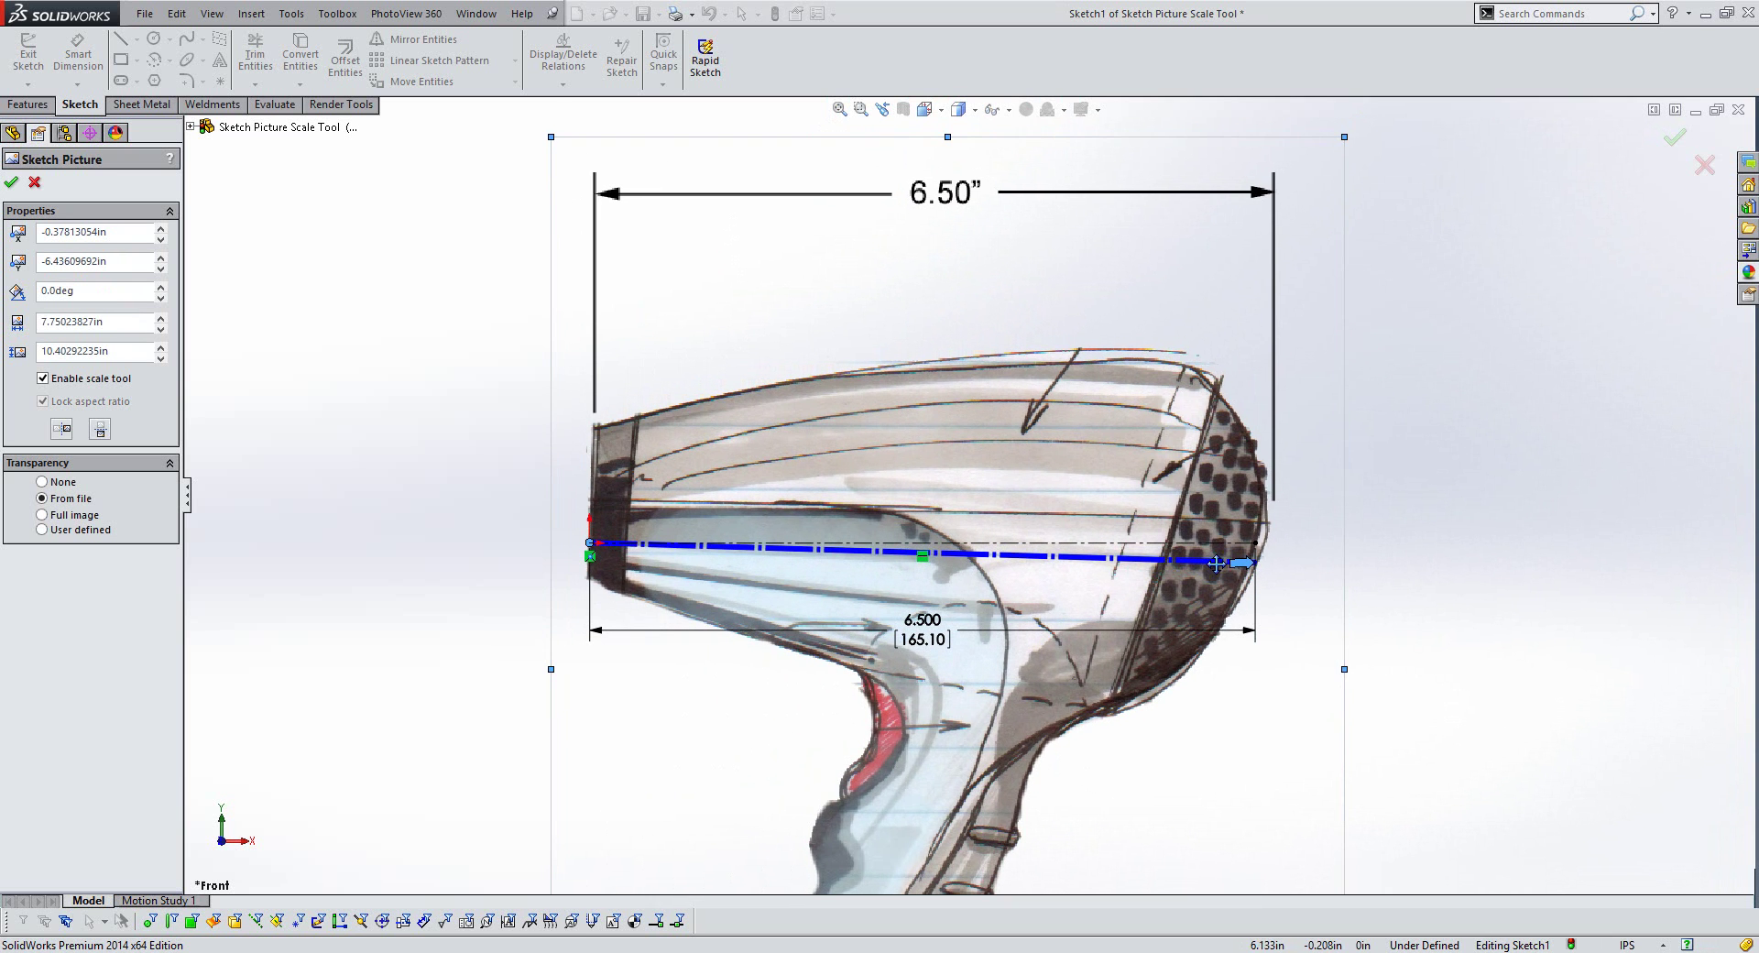
drag(1243, 562, 1268, 549)
scroll(1268, 550, up, 4)
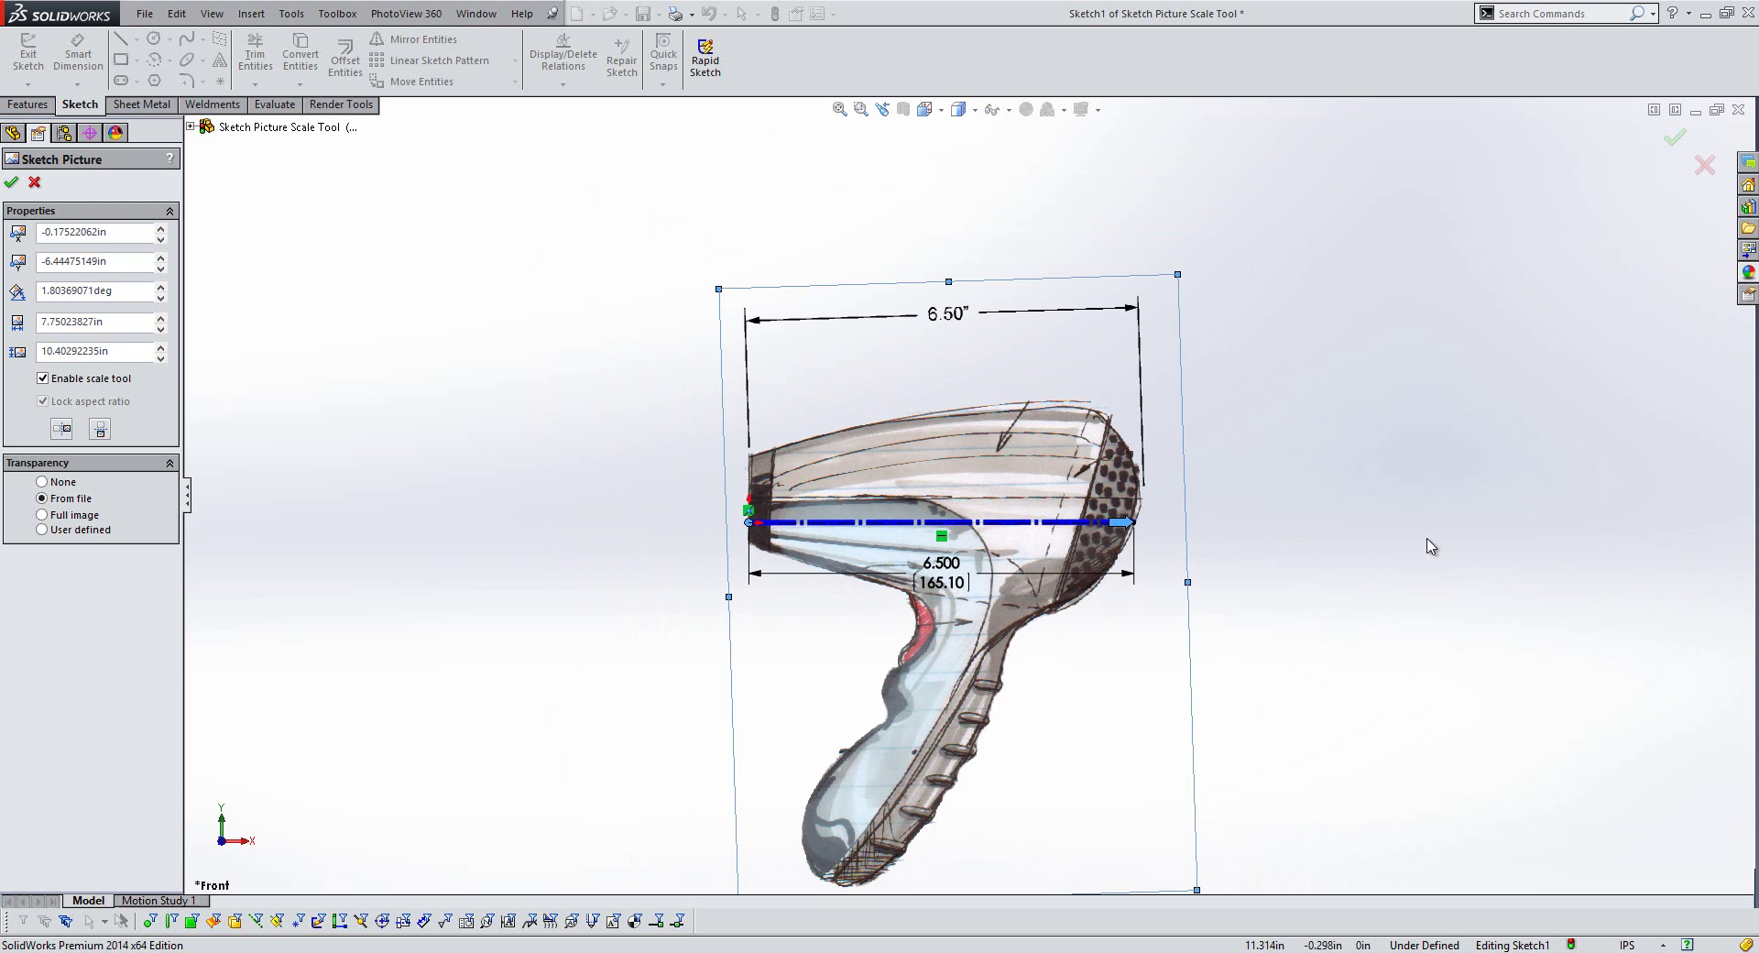
click(11, 183)
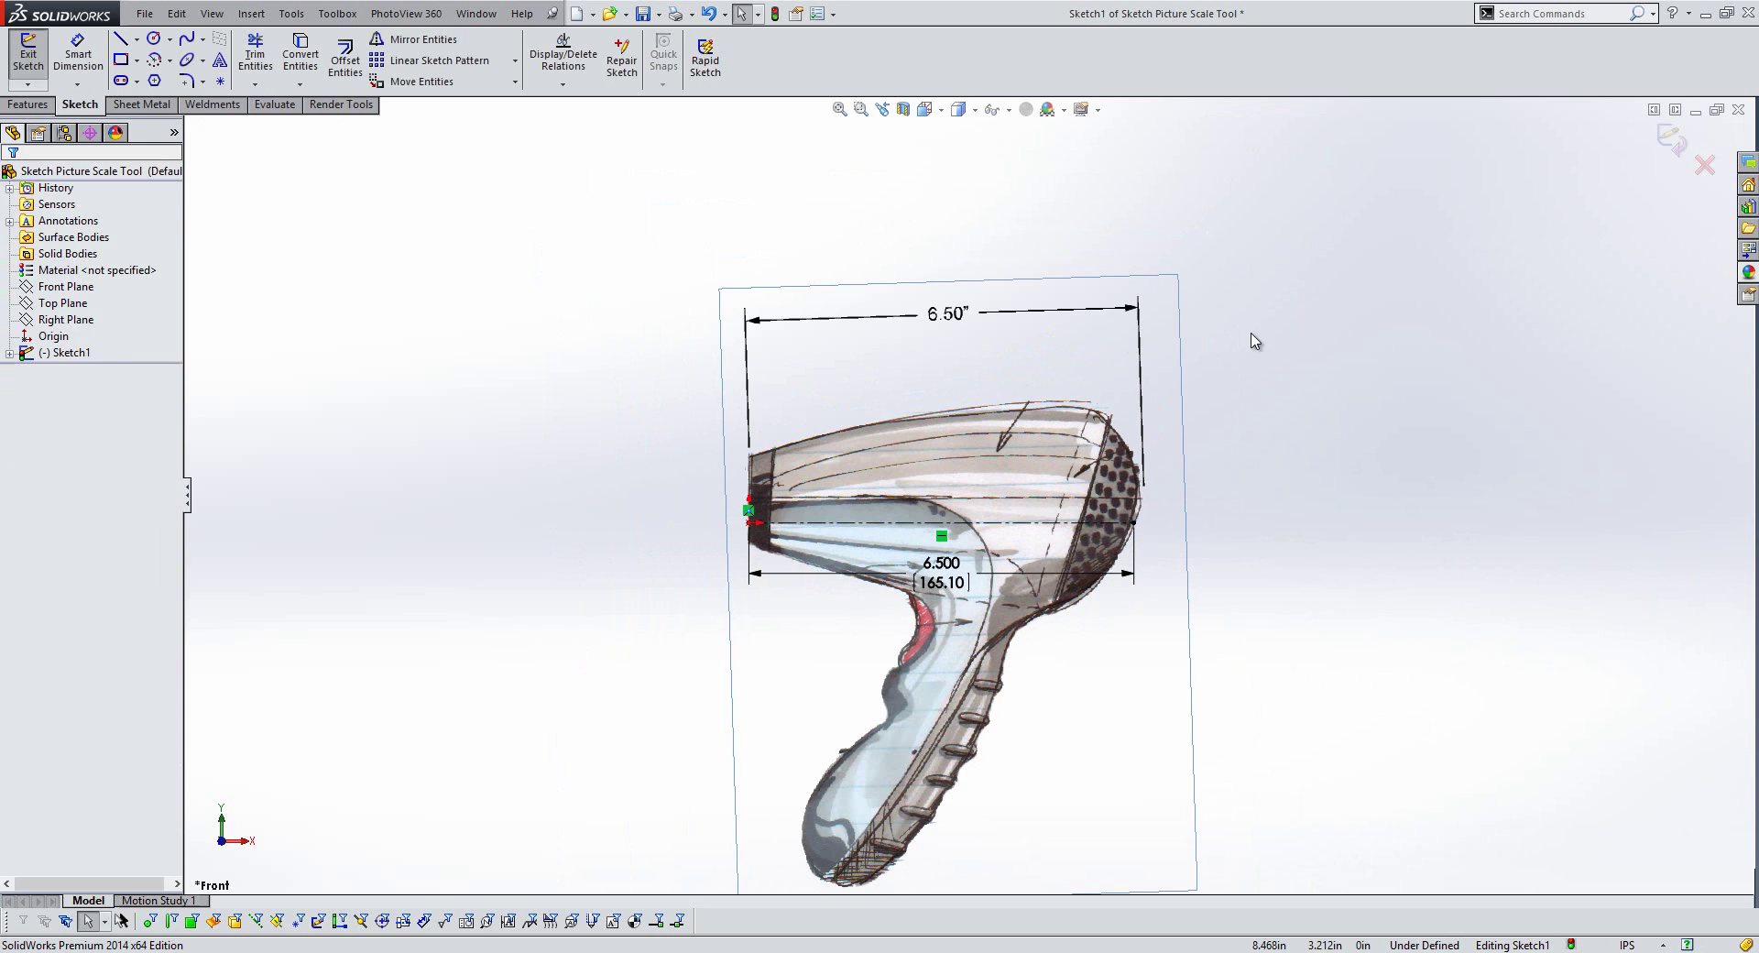
click(1670, 142)
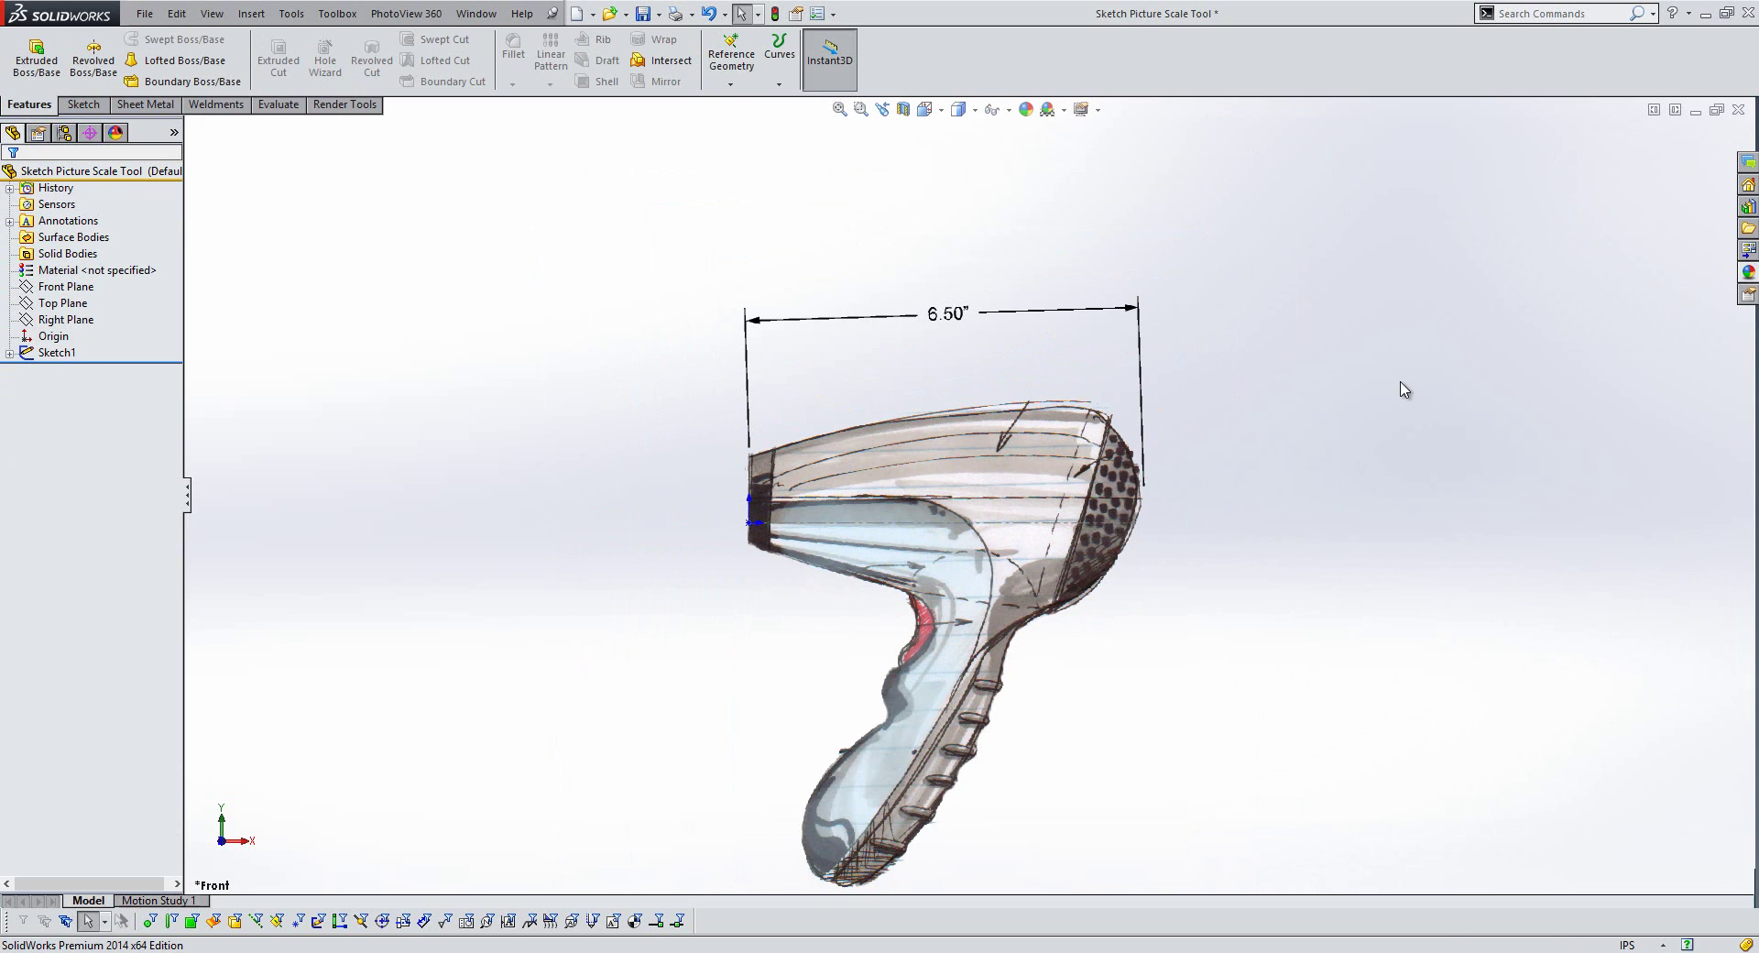
- Switch to the Splines model and expand Strength Rib to show its profile and path sketches
key(ctrl+Tab)
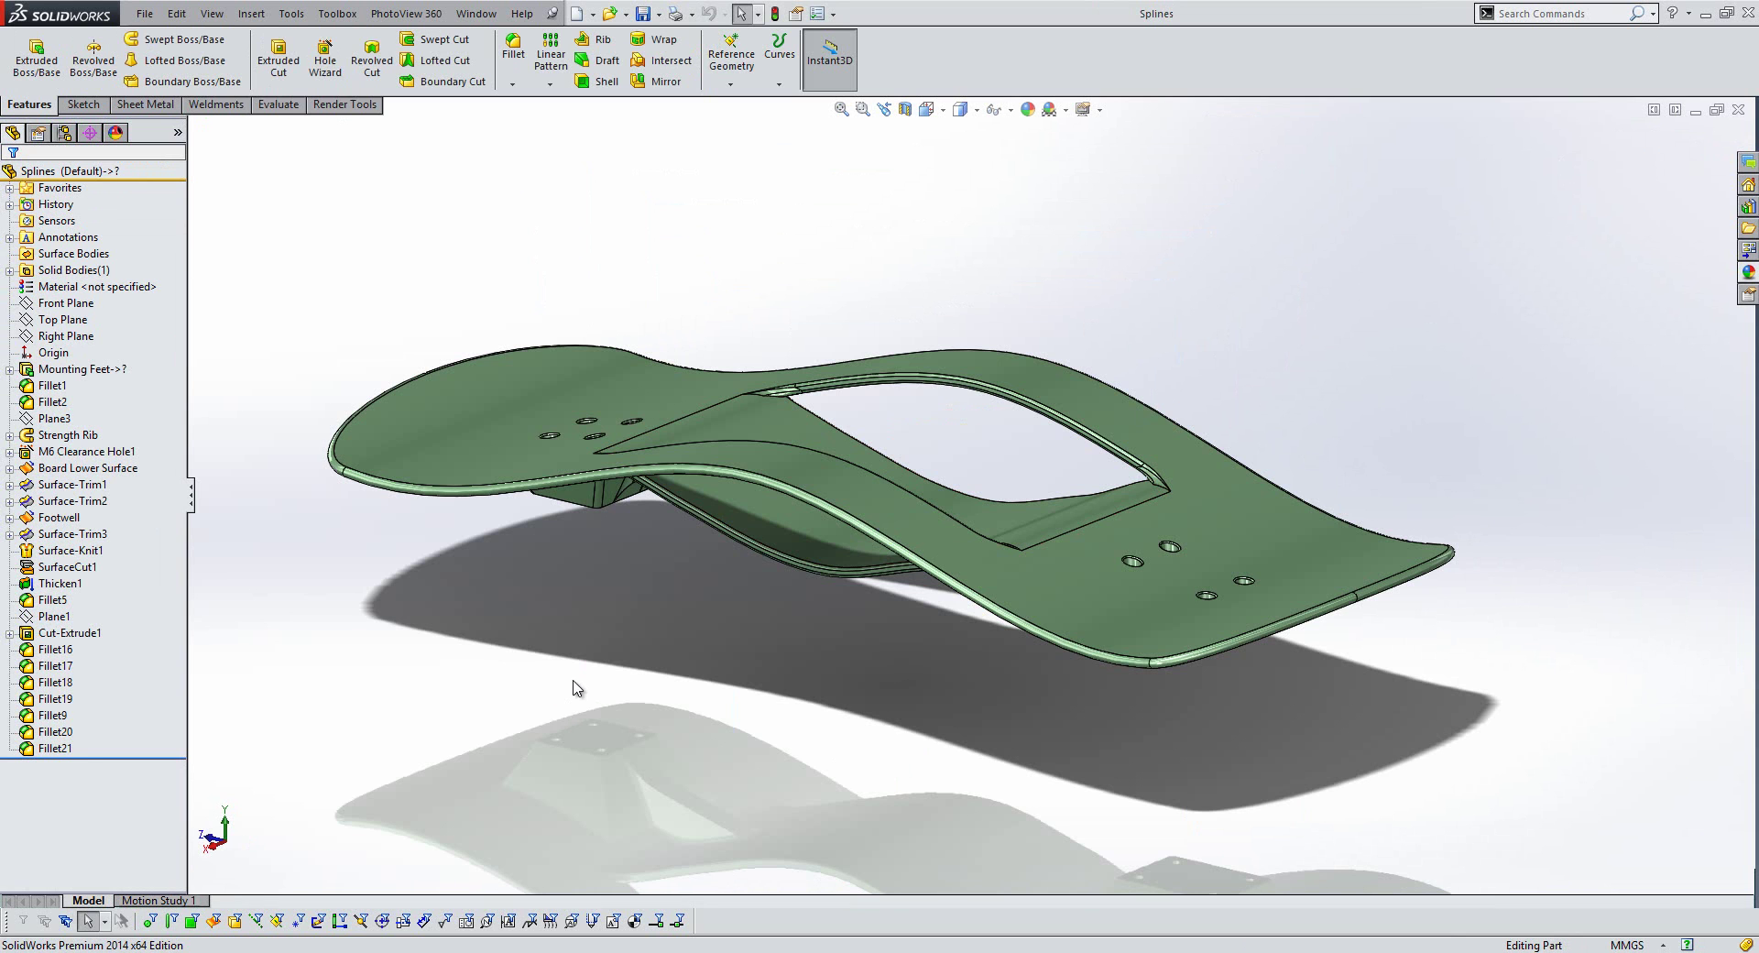
scroll(560, 574, down, 2)
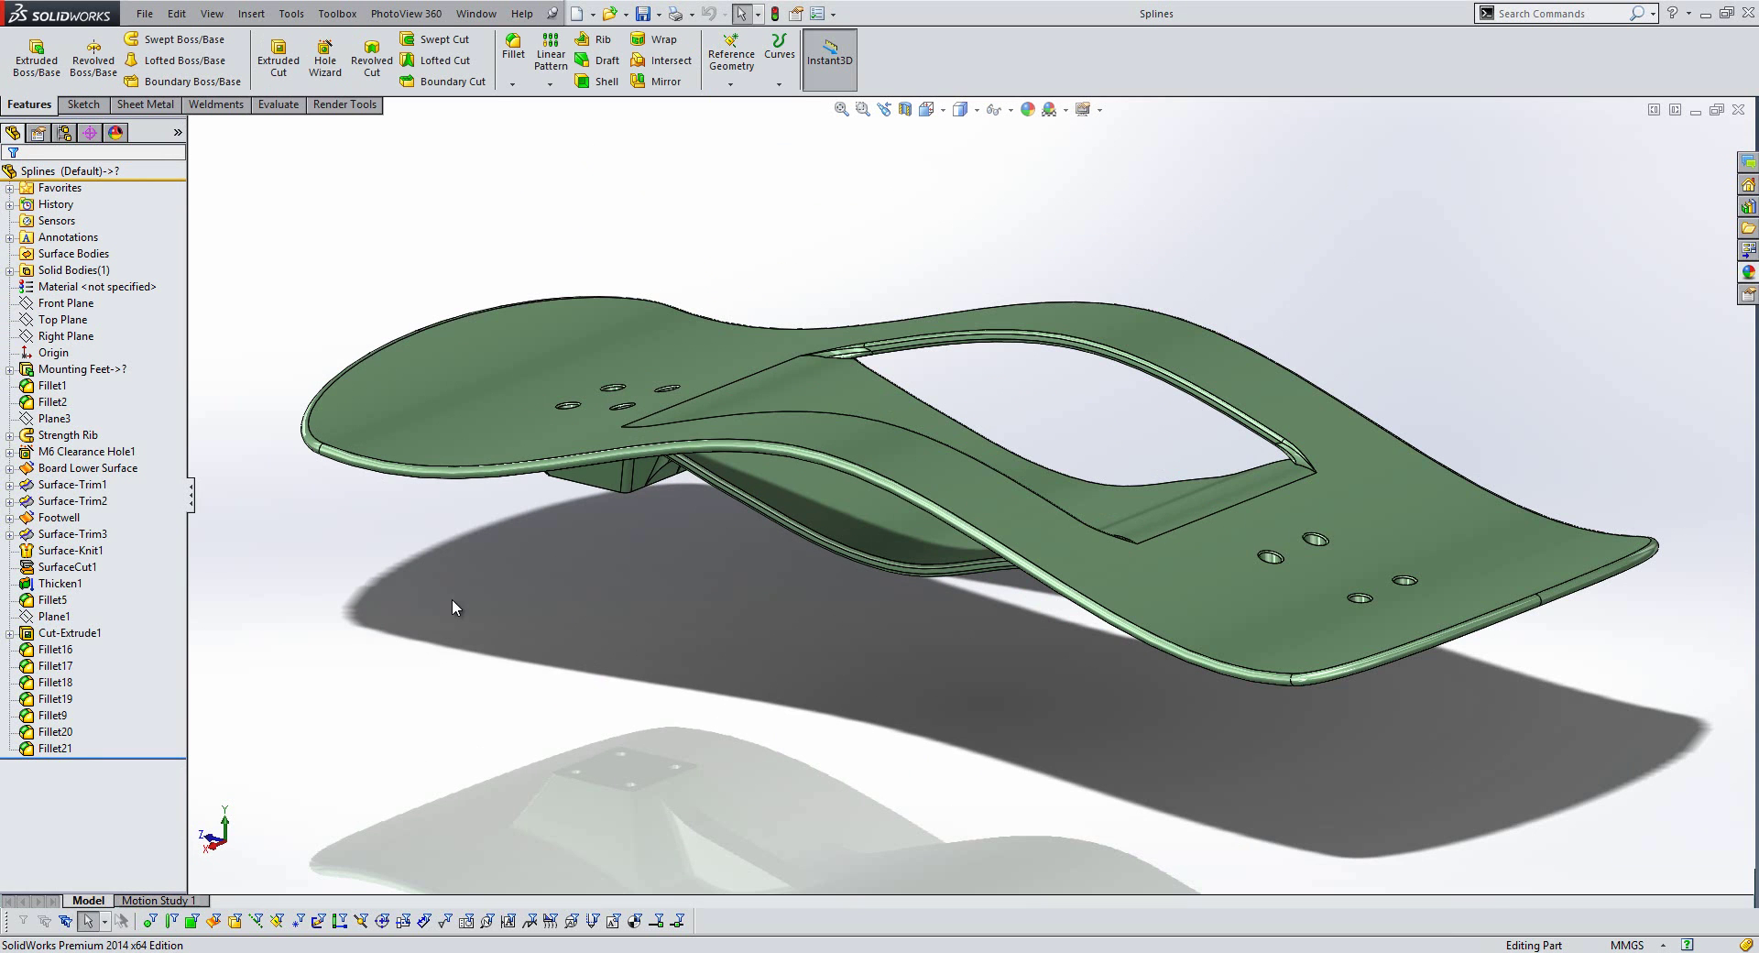
click(9, 435)
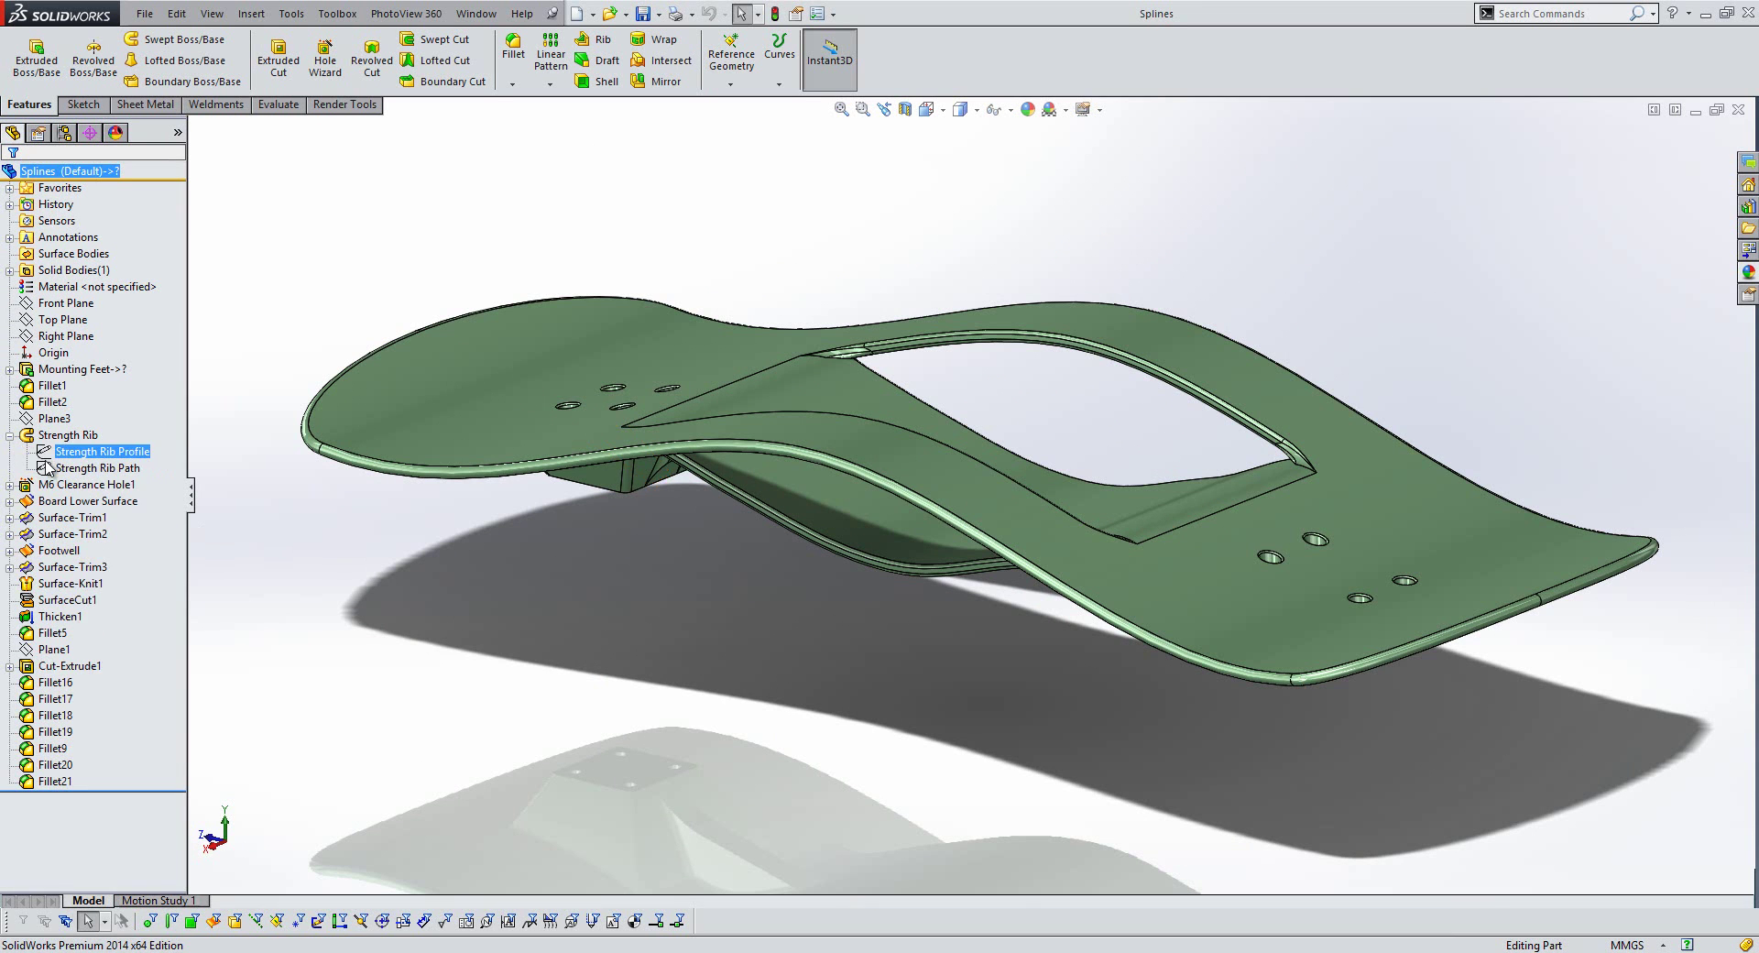
click(92, 468)
ctrl+click(92, 451)
- Edit the Strength Rib Path sketch and view it from the Right
click(58, 412)
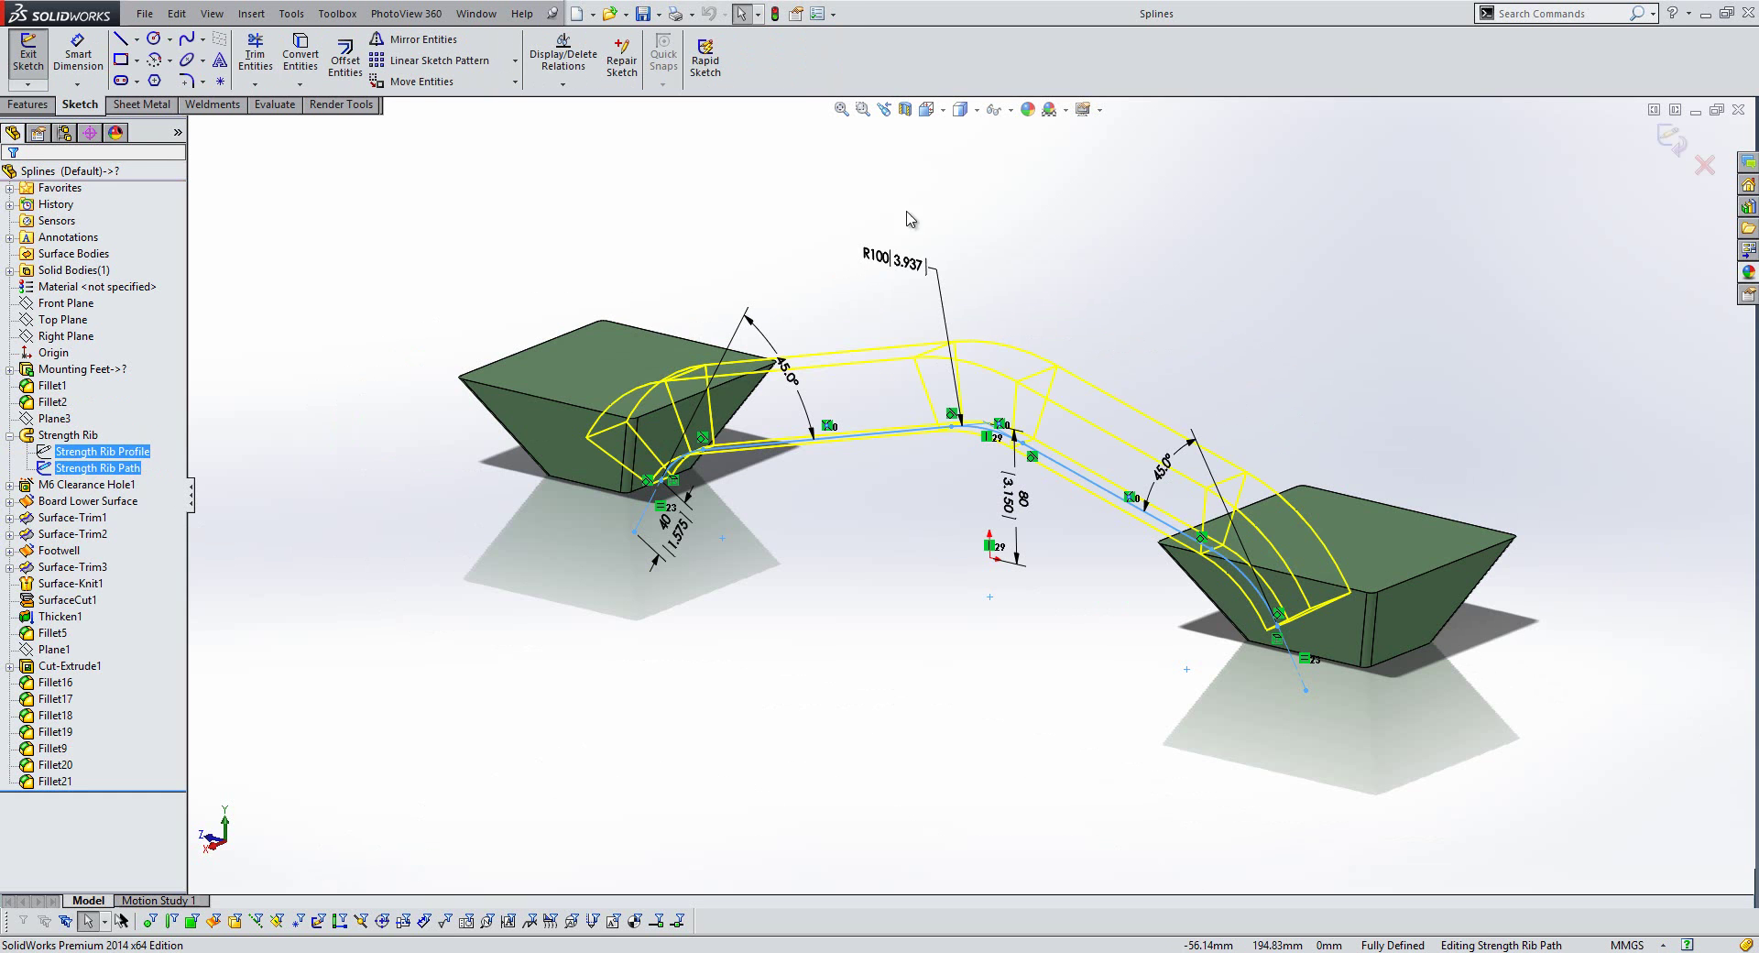
click(927, 110)
click(996, 178)
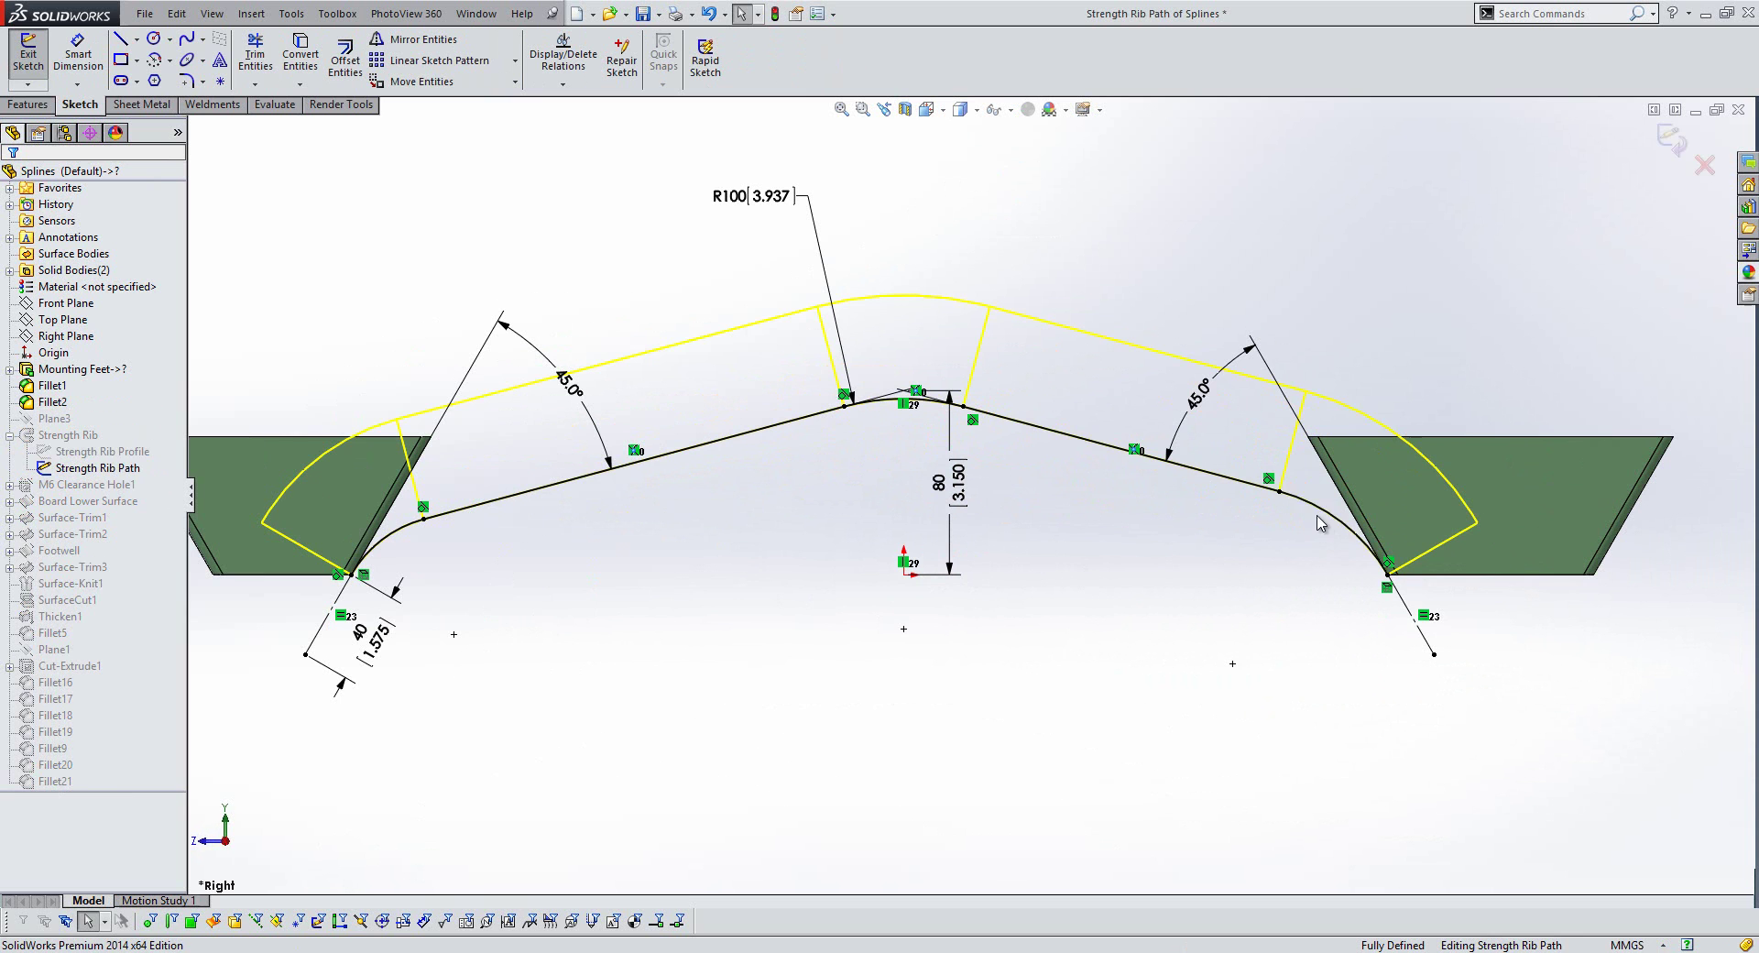
- Delete the right and left corner fillet arcs, confirming each deletion
click(1317, 517)
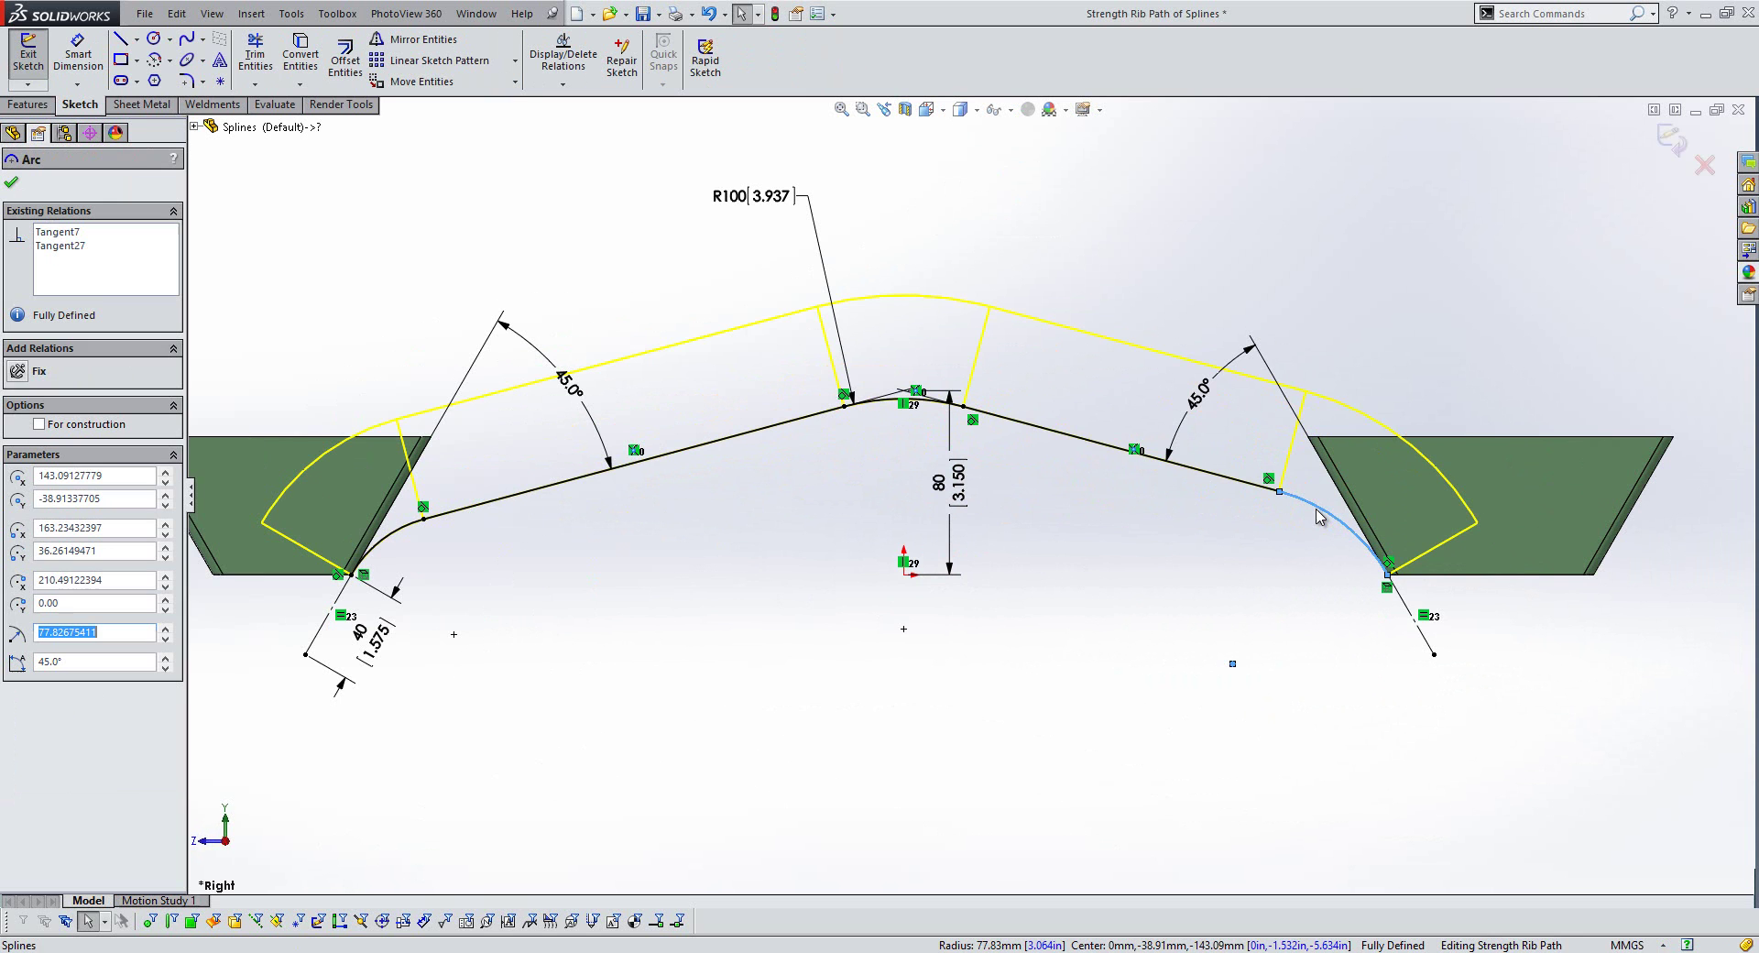
key(Delete)
click(782, 502)
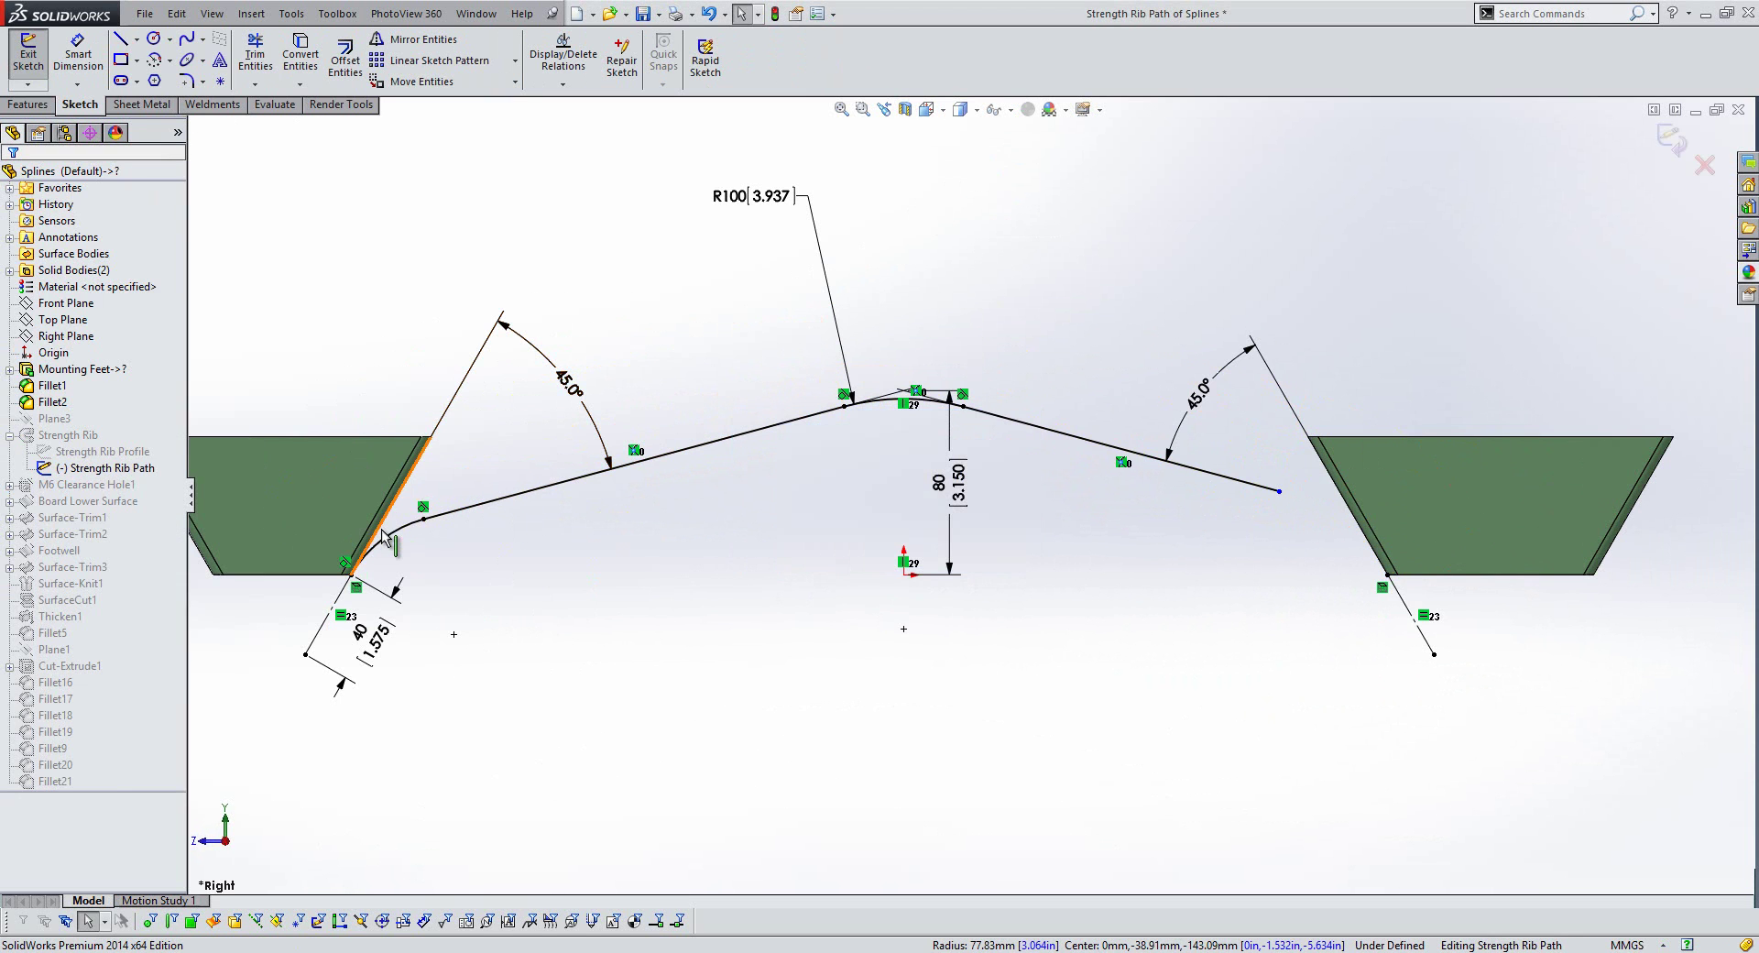
click(385, 543)
key(Delete)
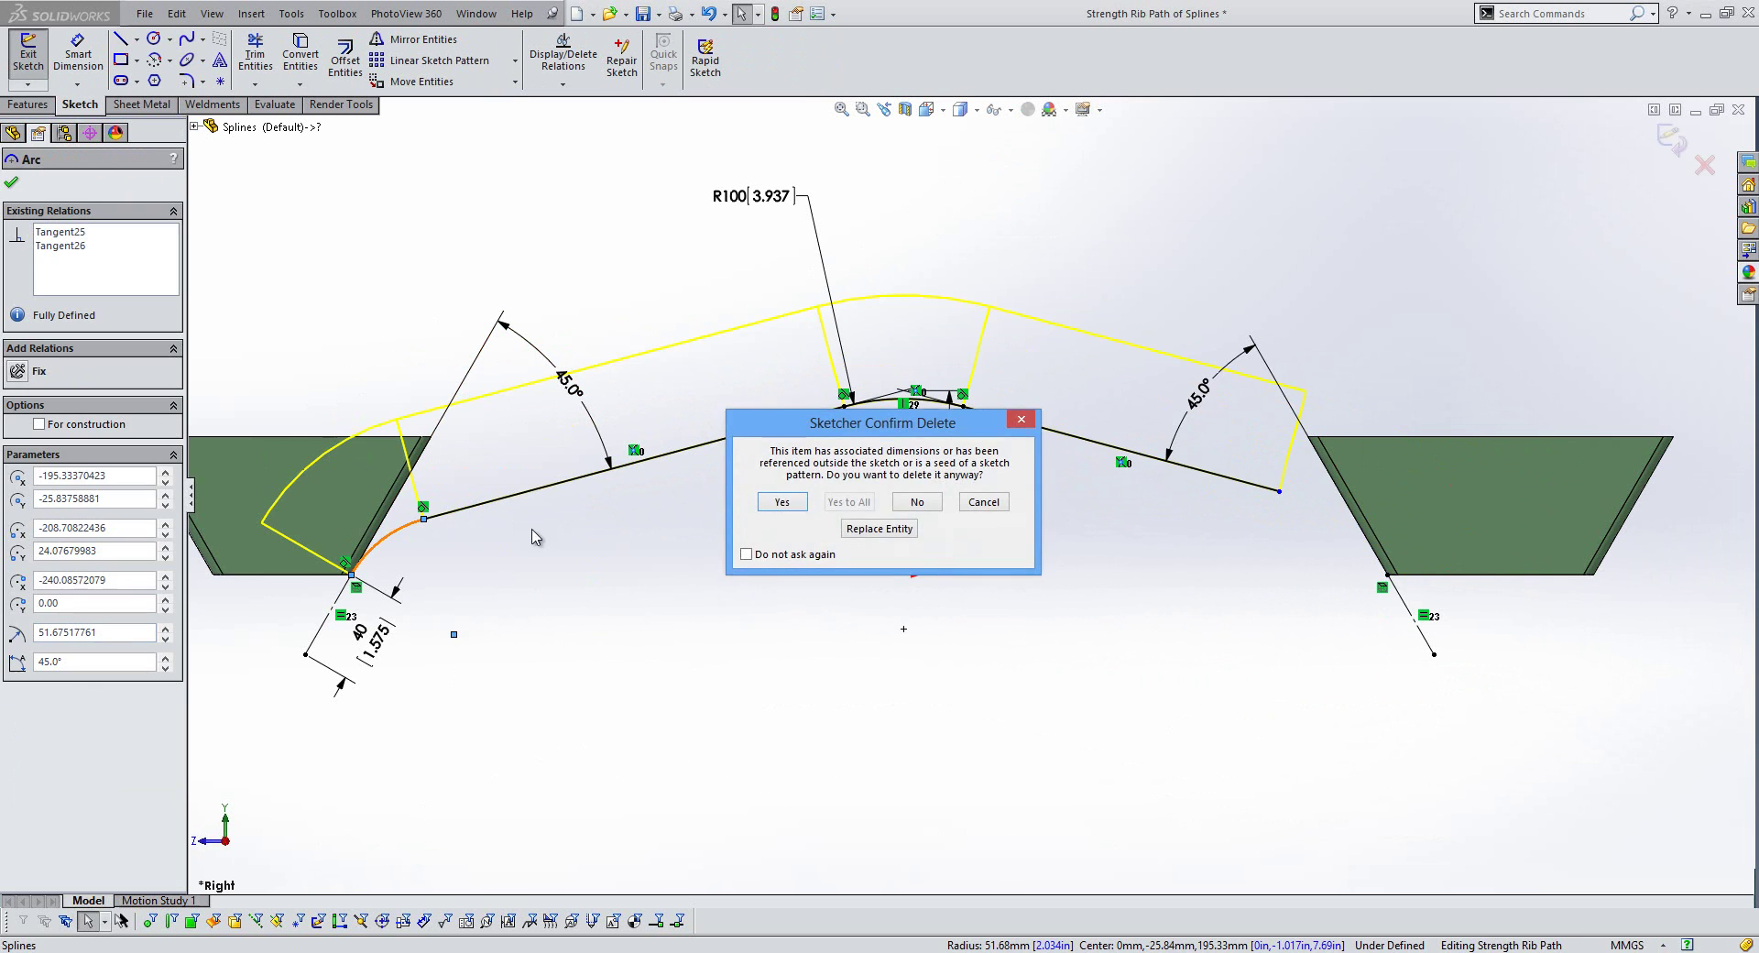
click(781, 502)
key(s)
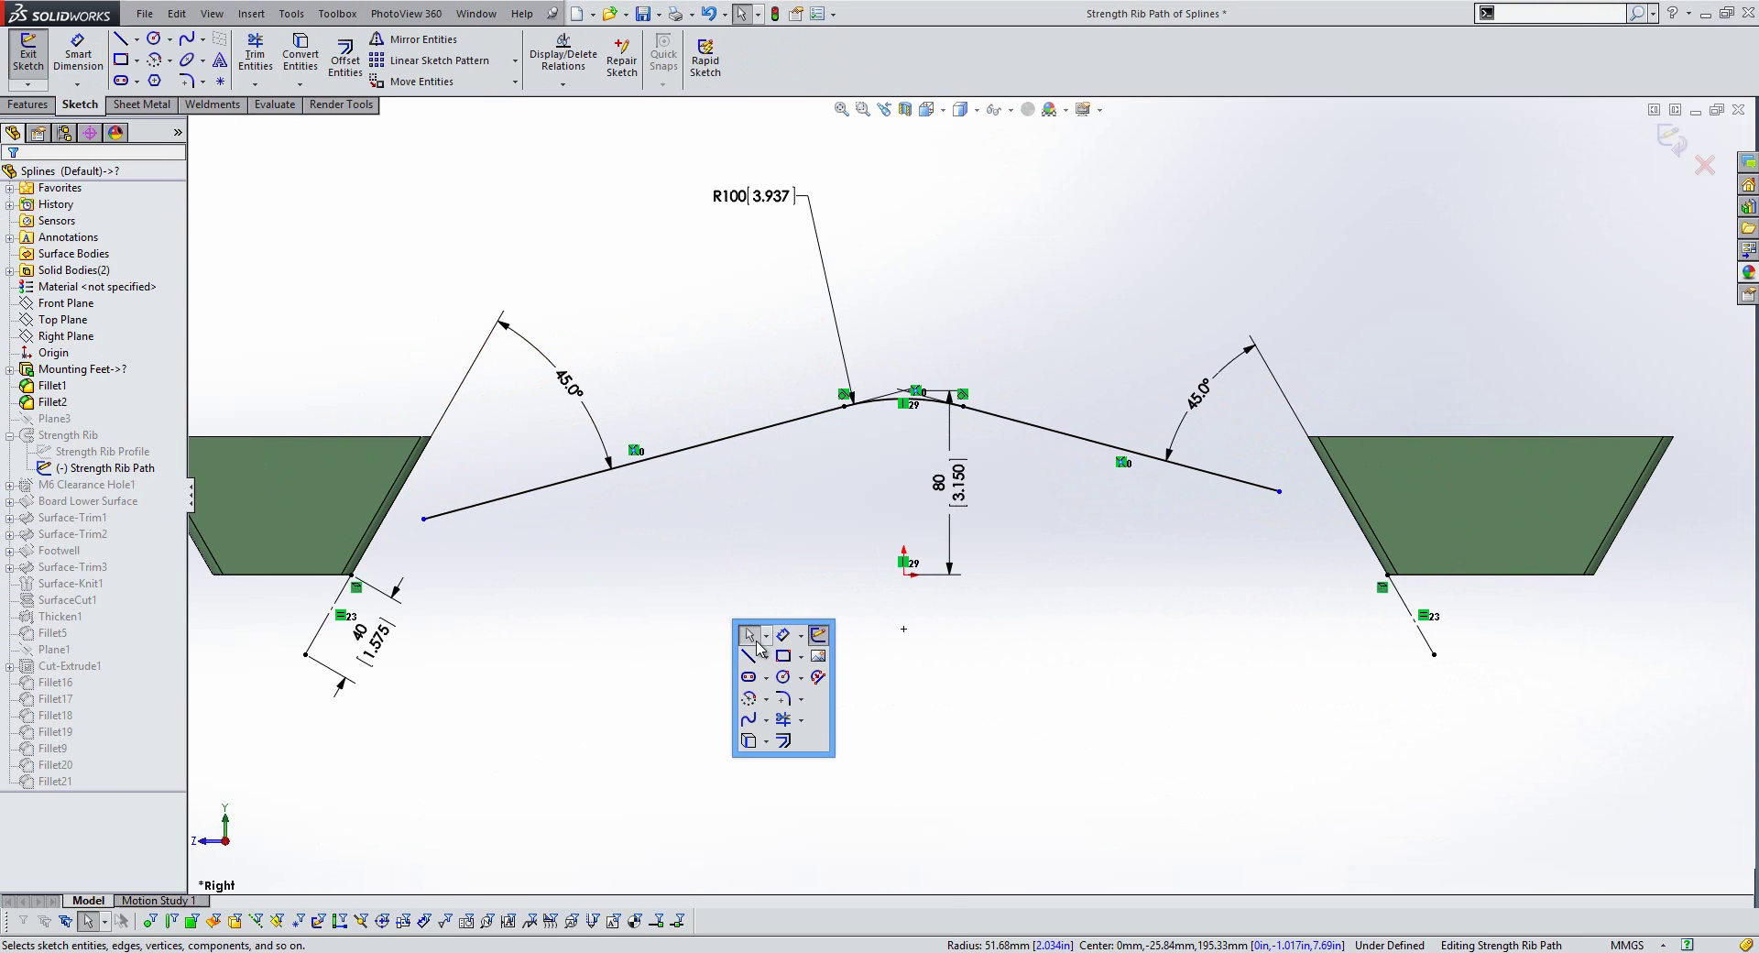
right_click(766, 597)
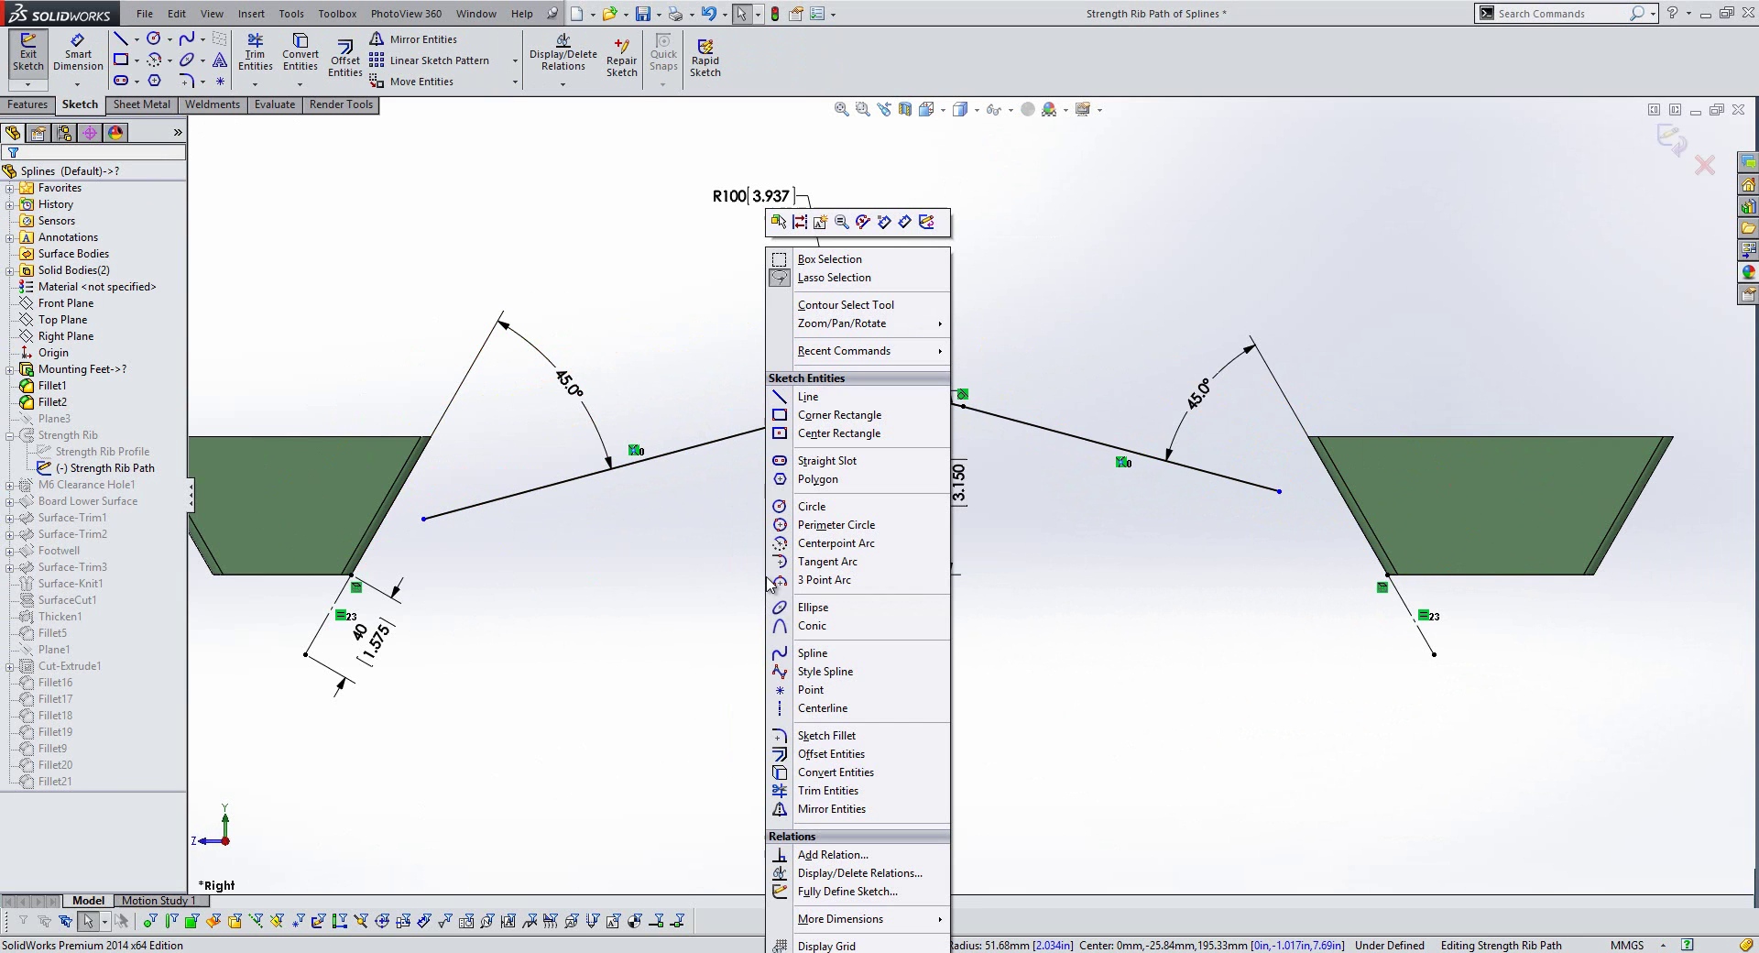
- Draw conics from the left and right line ends to the block corners
click(813, 626)
scroll(272, 549, down, 5)
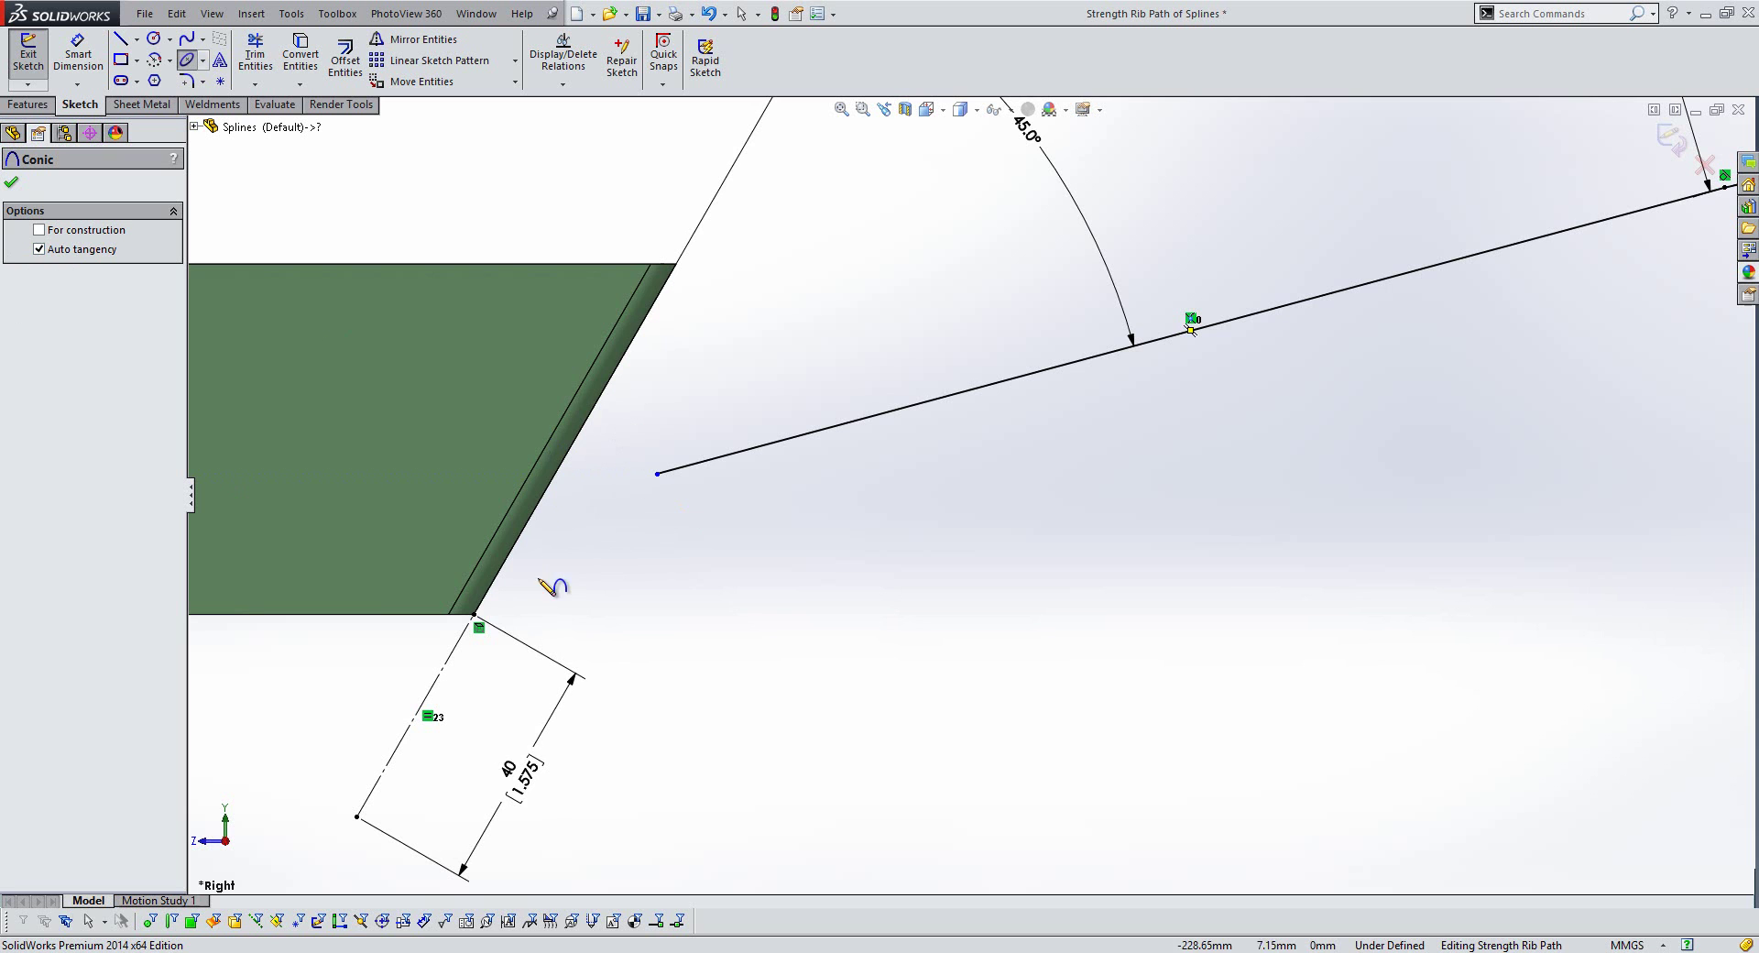
click(474, 614)
click(656, 474)
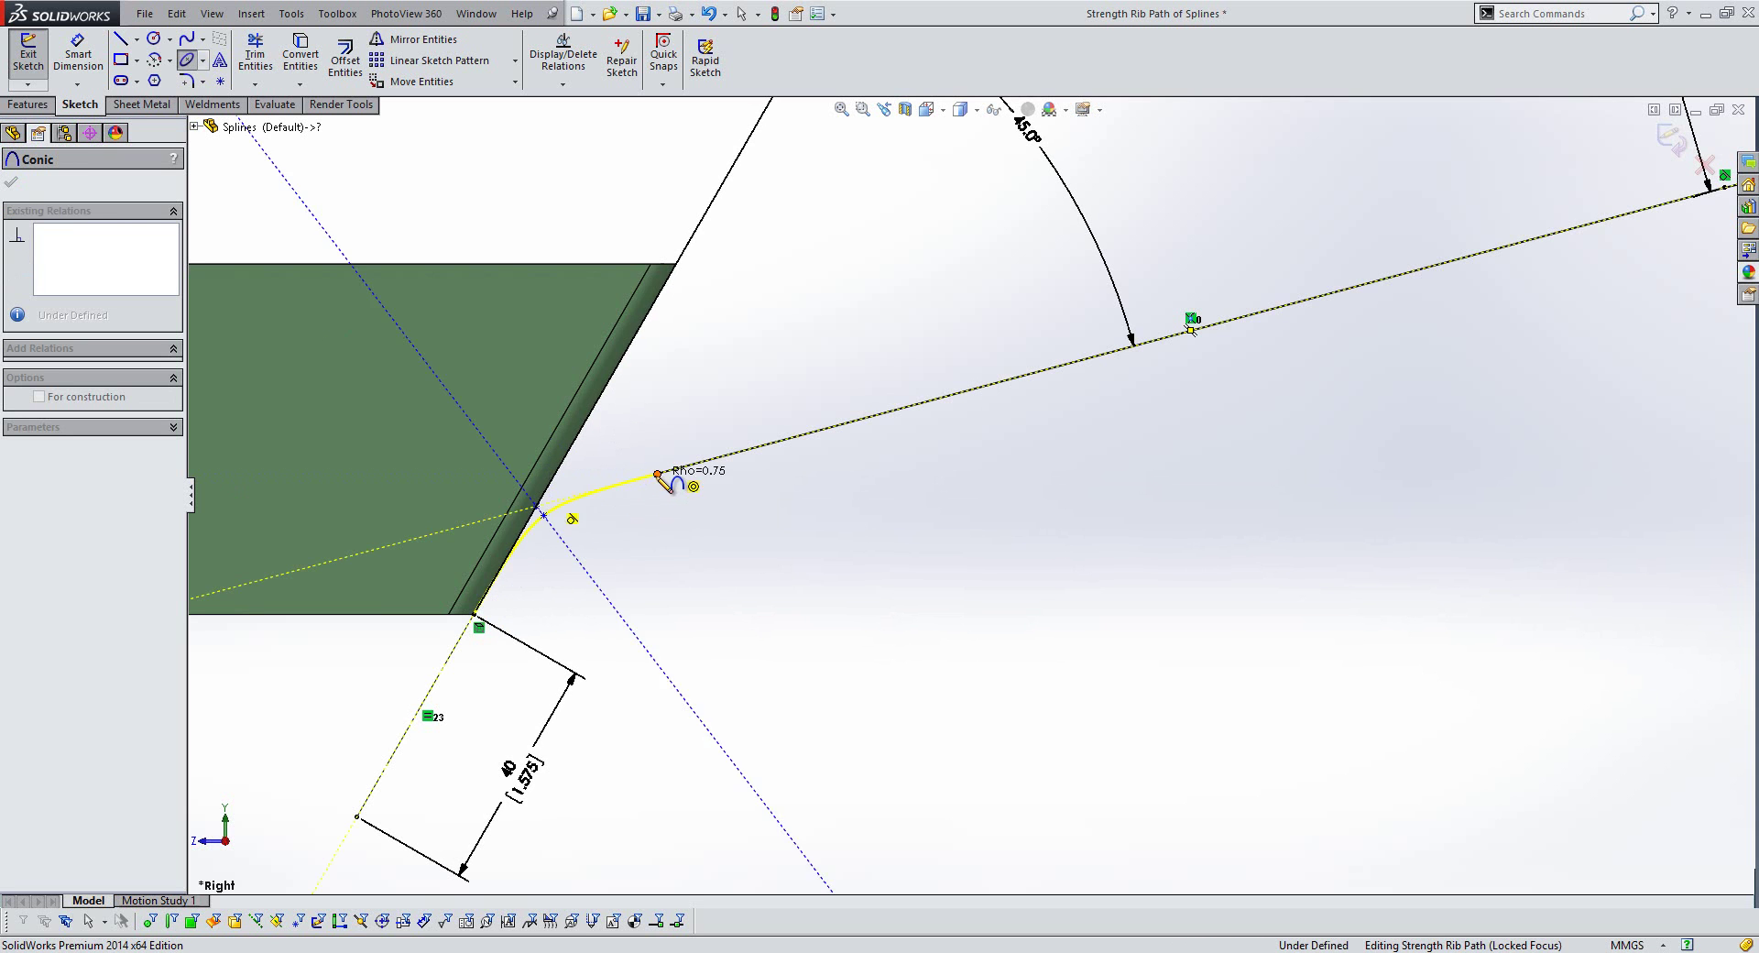
click(552, 528)
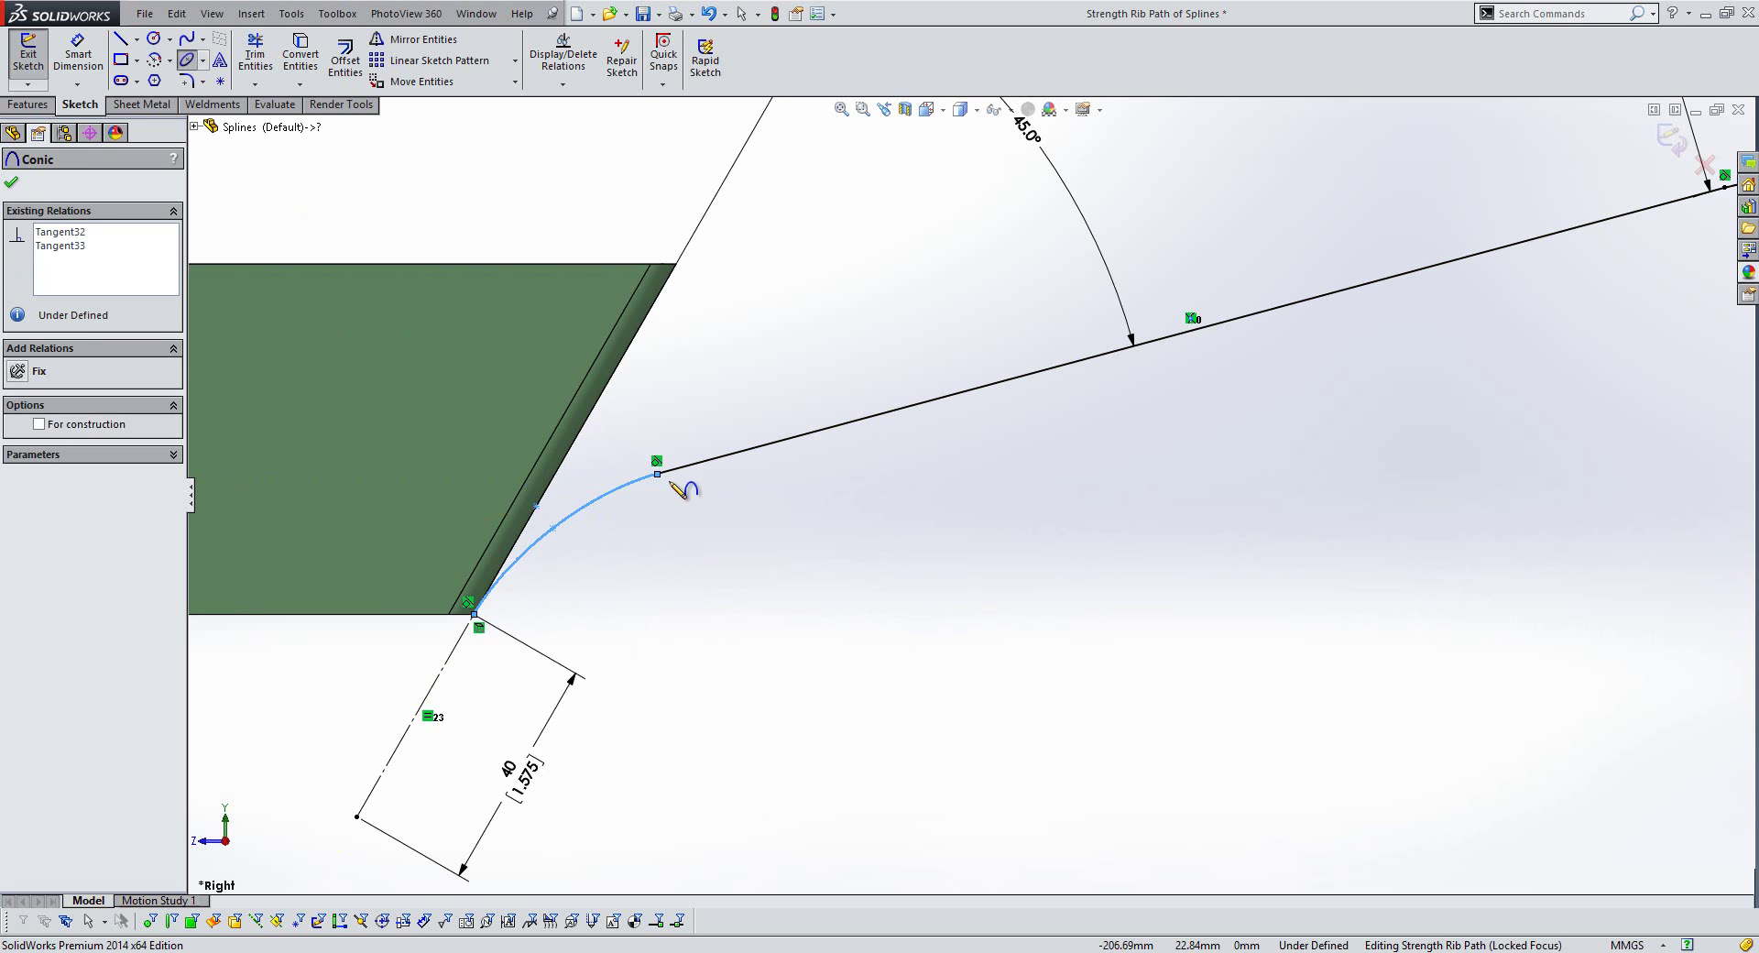
scroll(989, 495, up, 5)
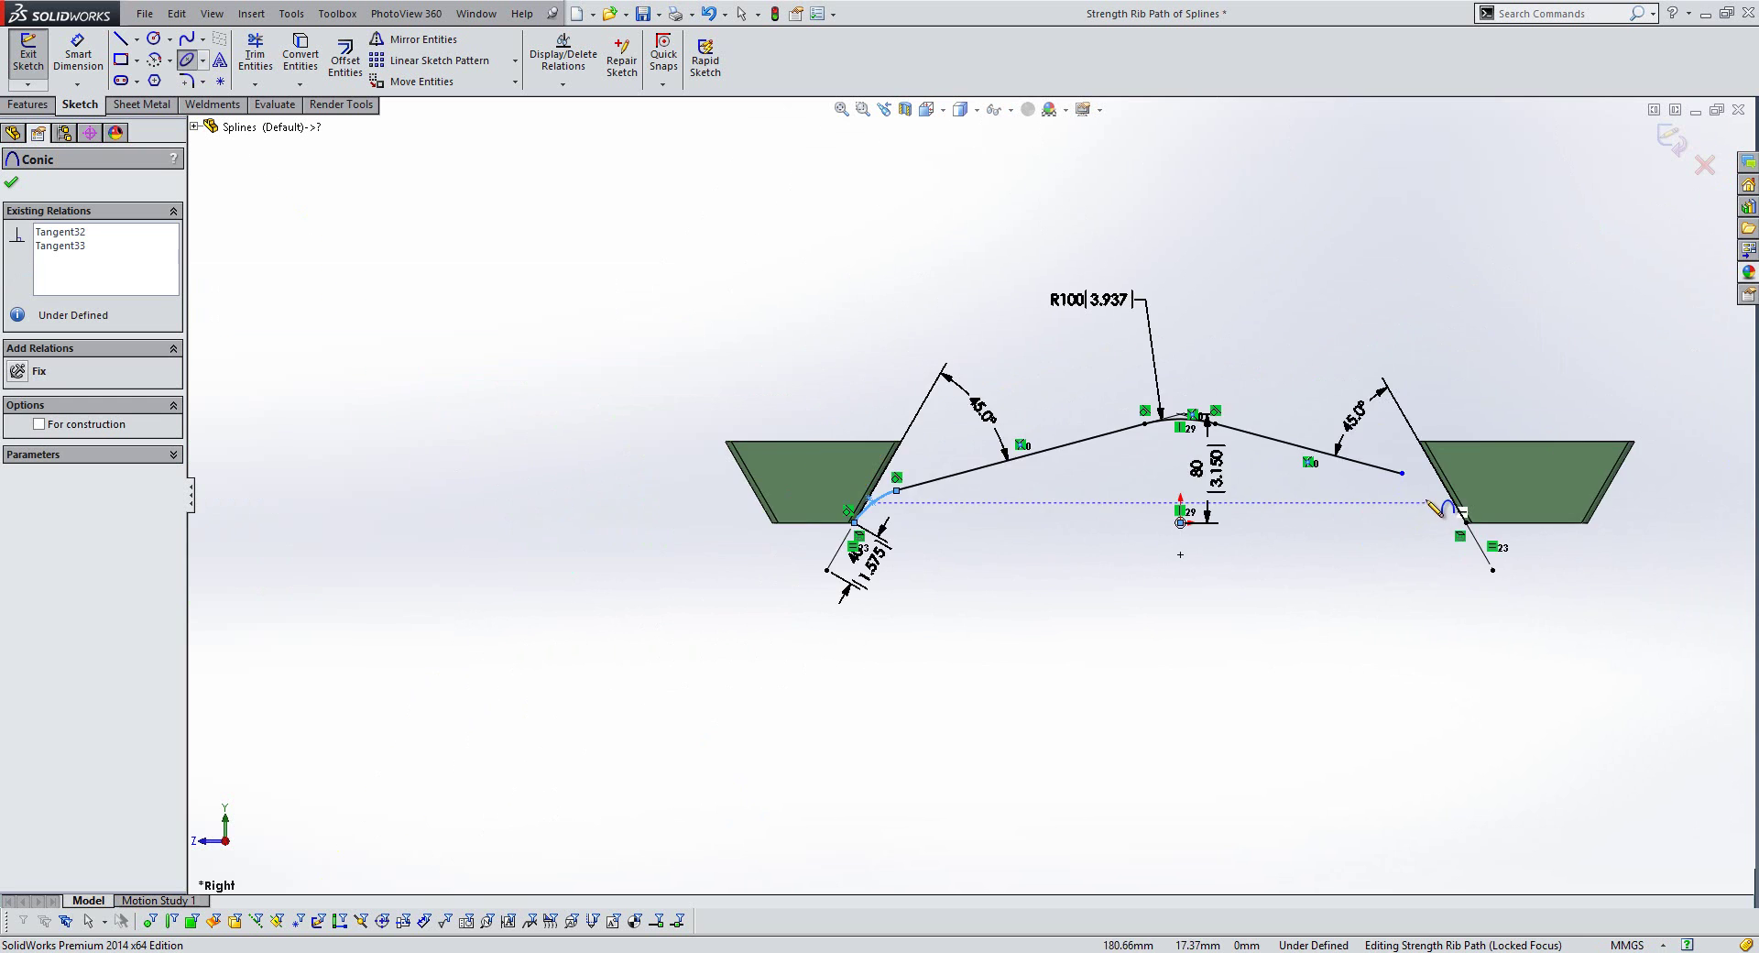
scroll(1082, 467, down, 6)
click(1001, 393)
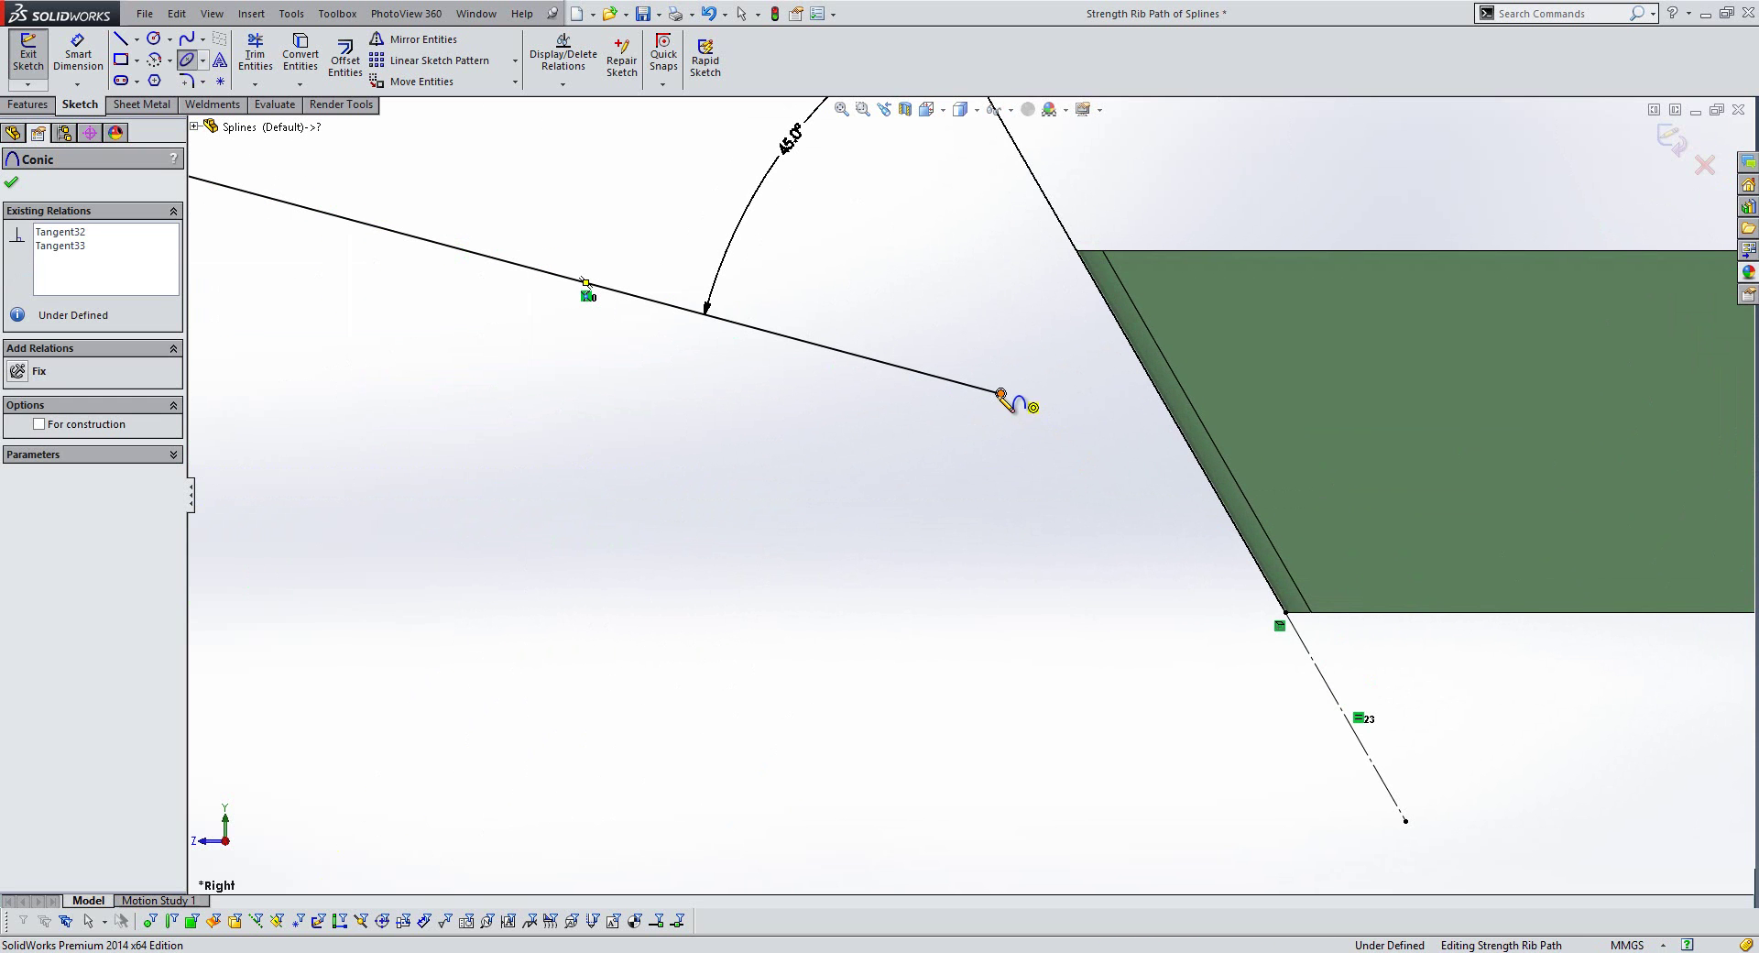
click(1283, 614)
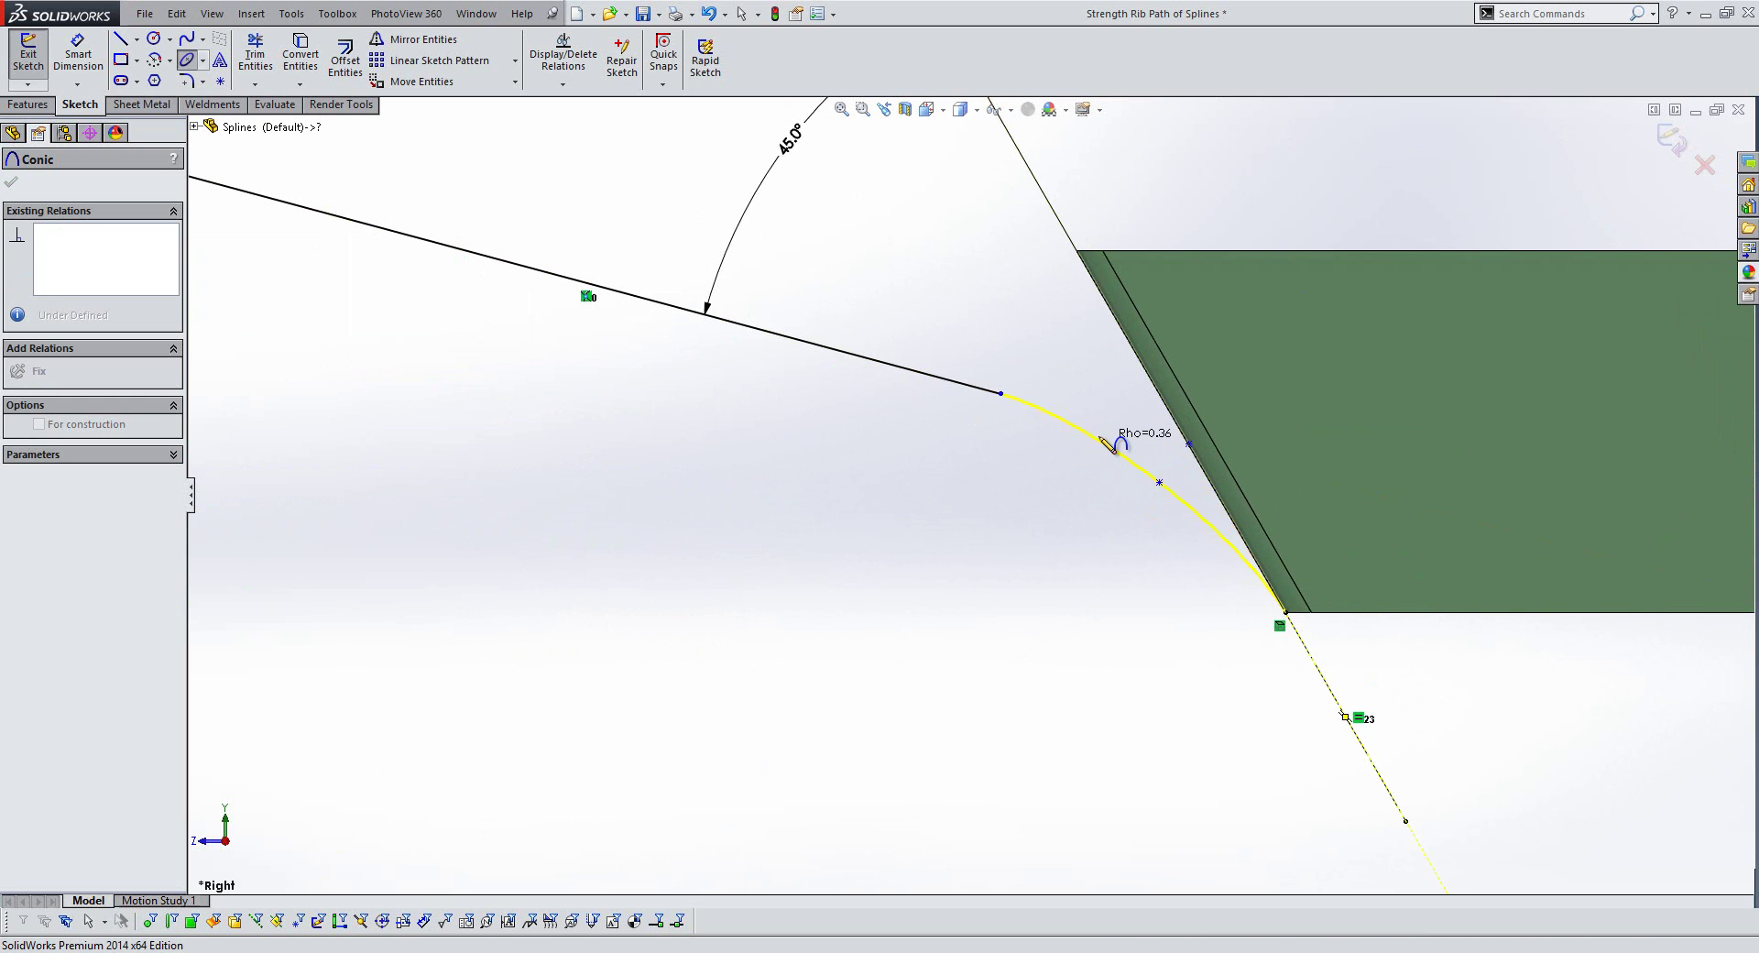
click(1156, 450)
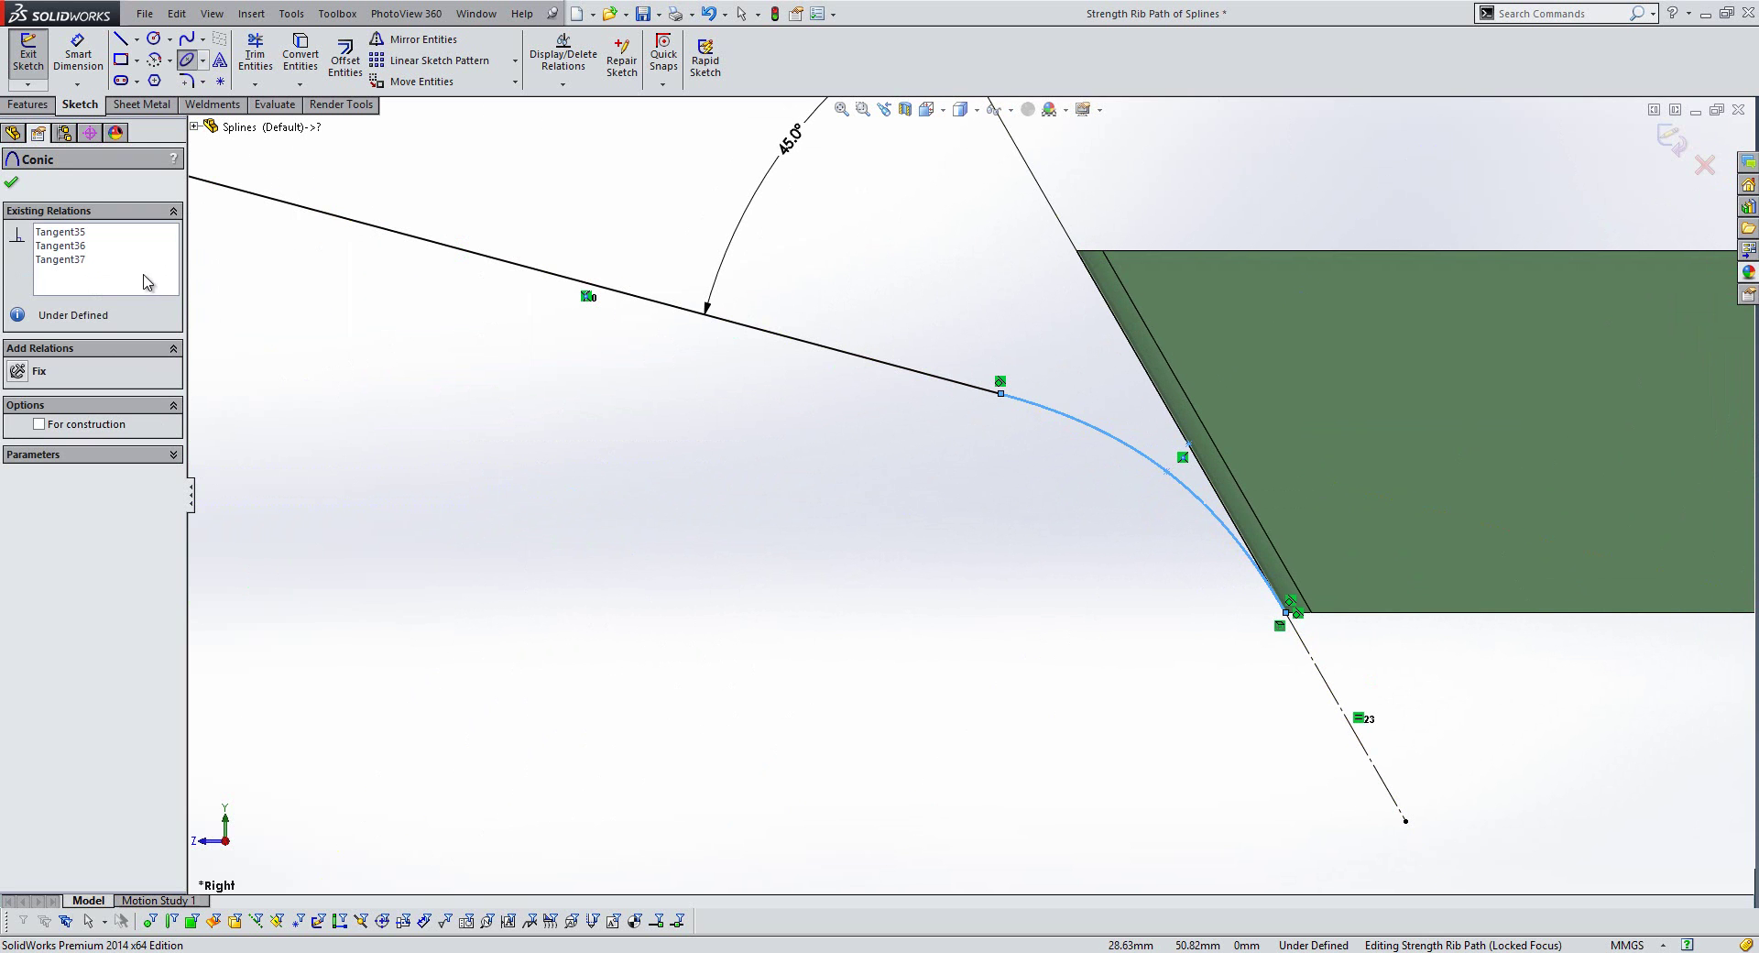
key(Escape)
- Dimension the conic rho values: 0.65 on the right, 0.7 on the left
scroll(550, 495, up, 6)
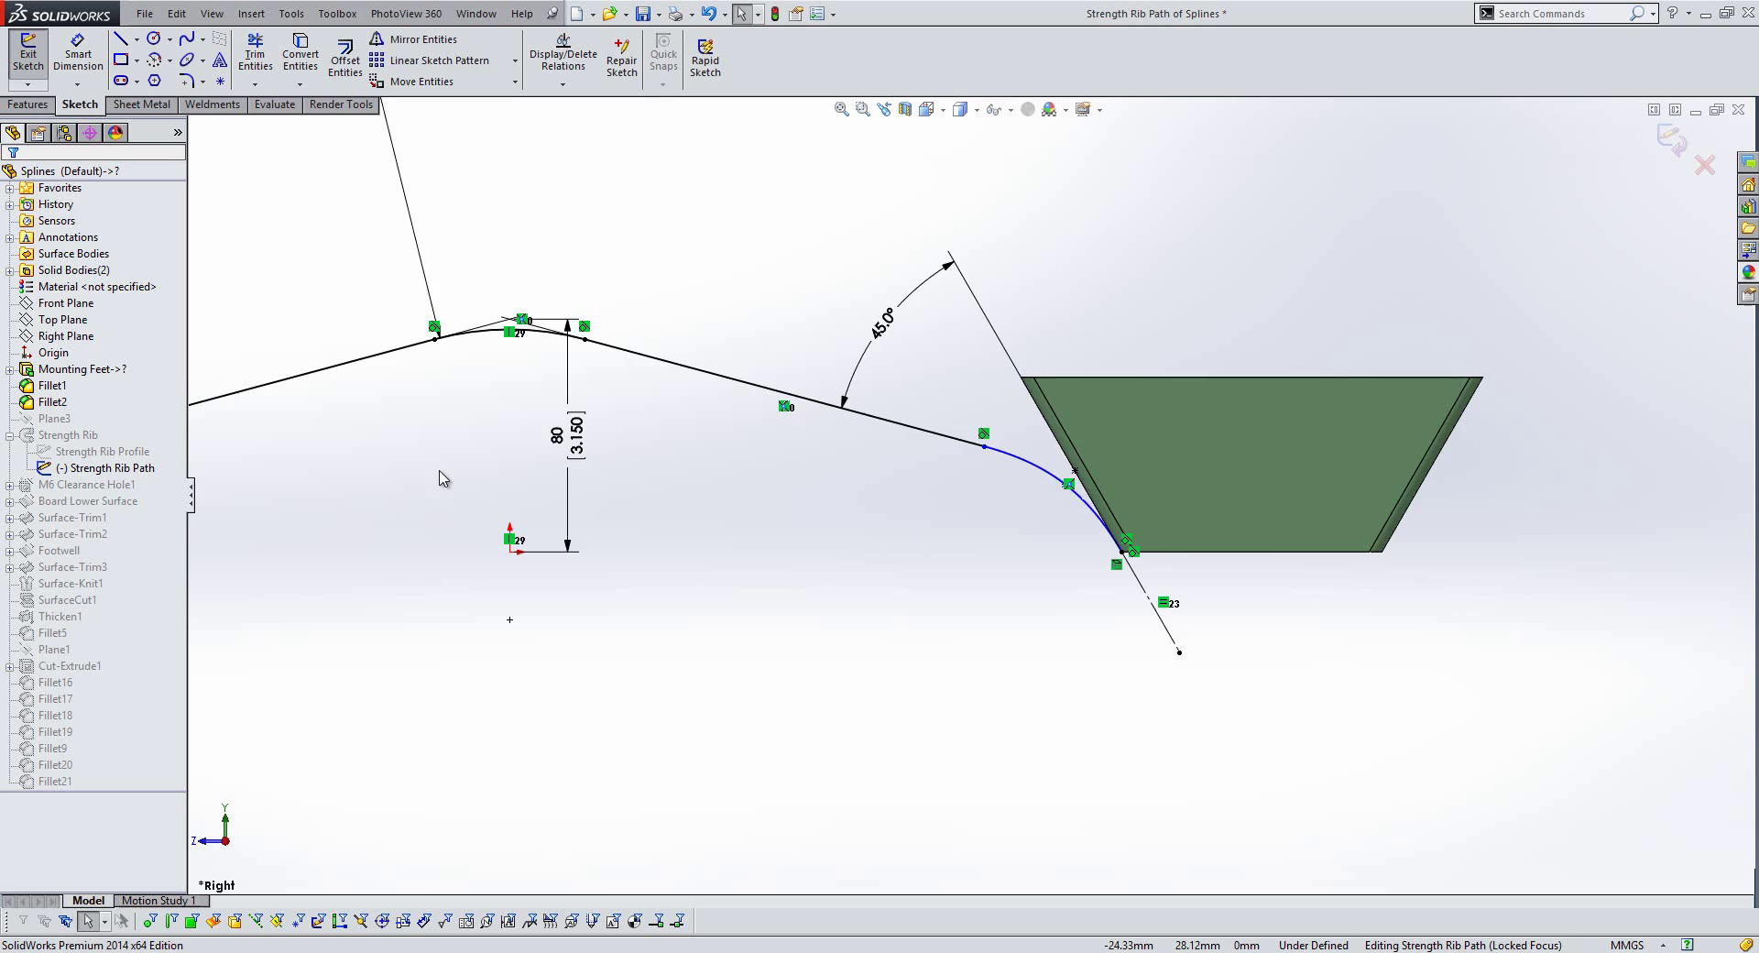
scroll(537, 438, down, 2)
key(s)
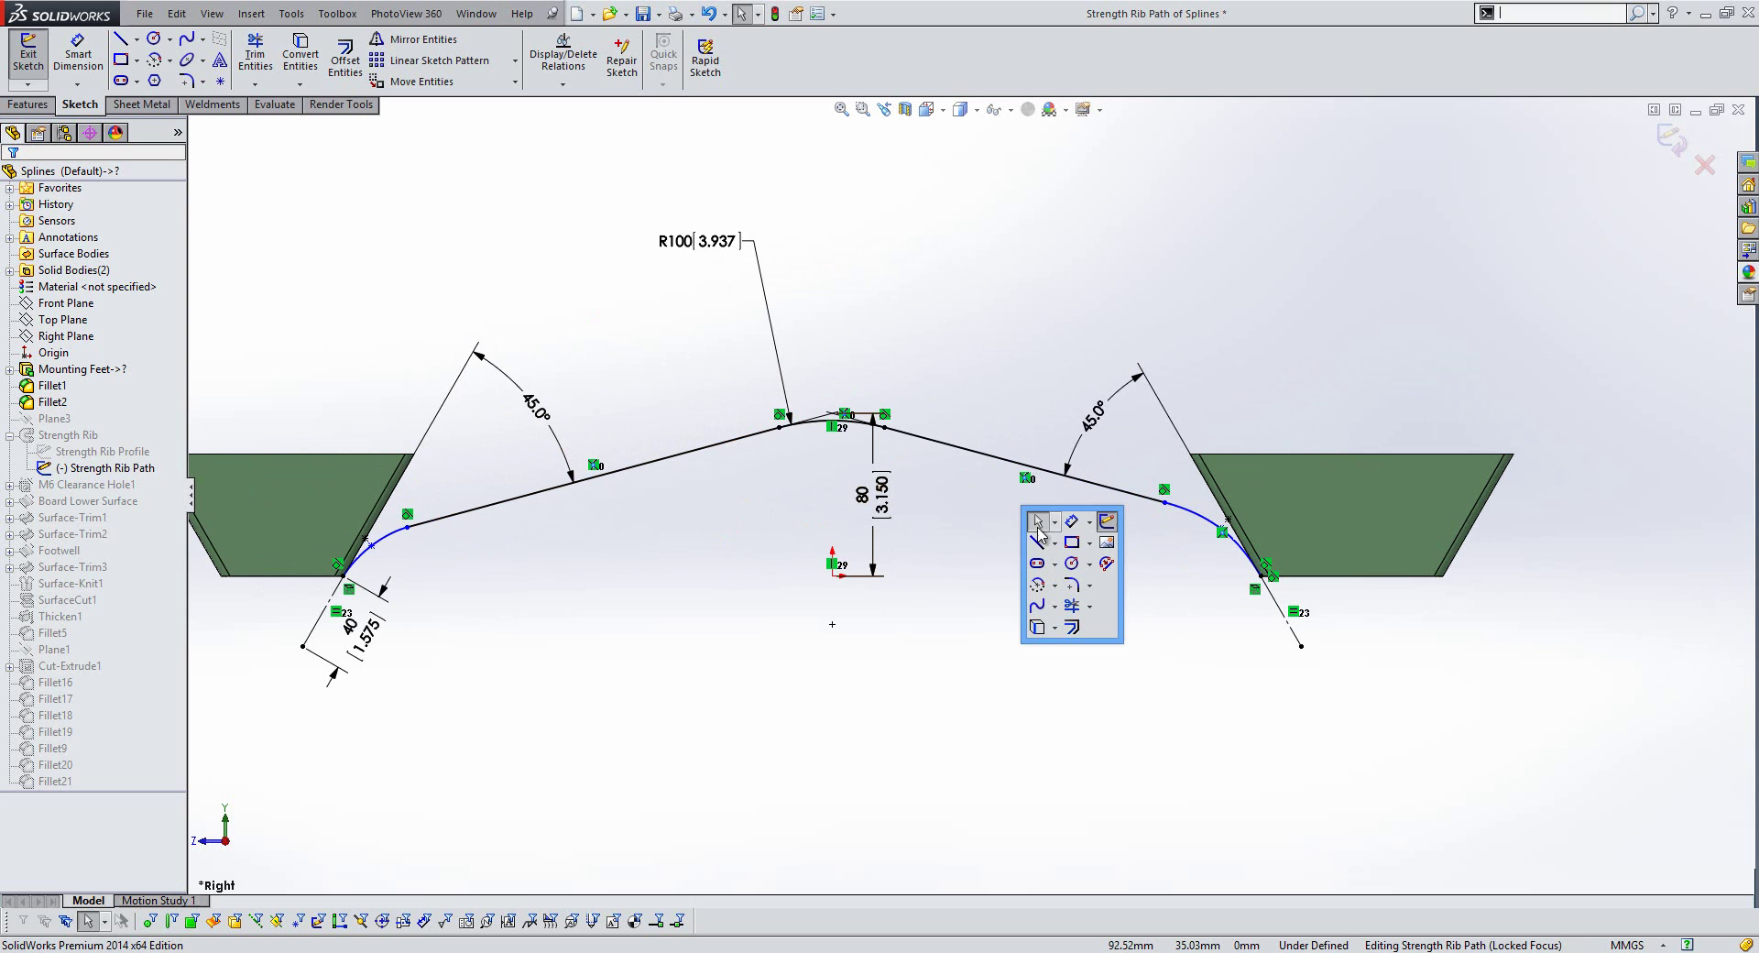
click(1045, 541)
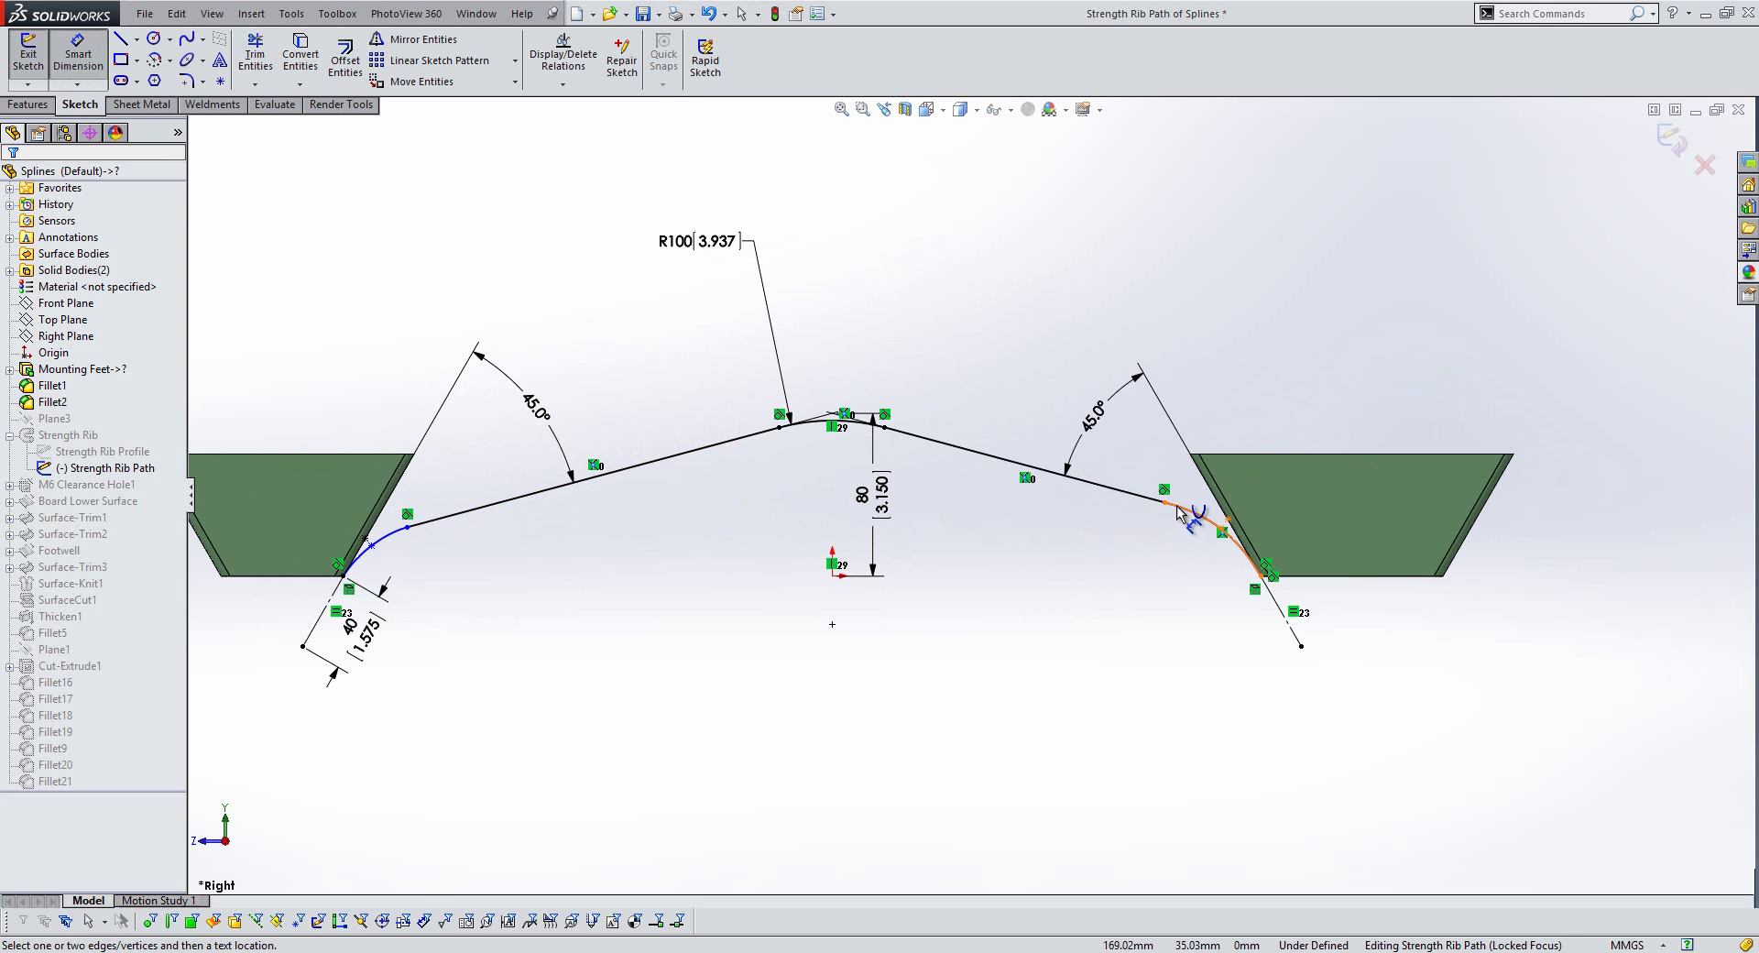
click(1180, 512)
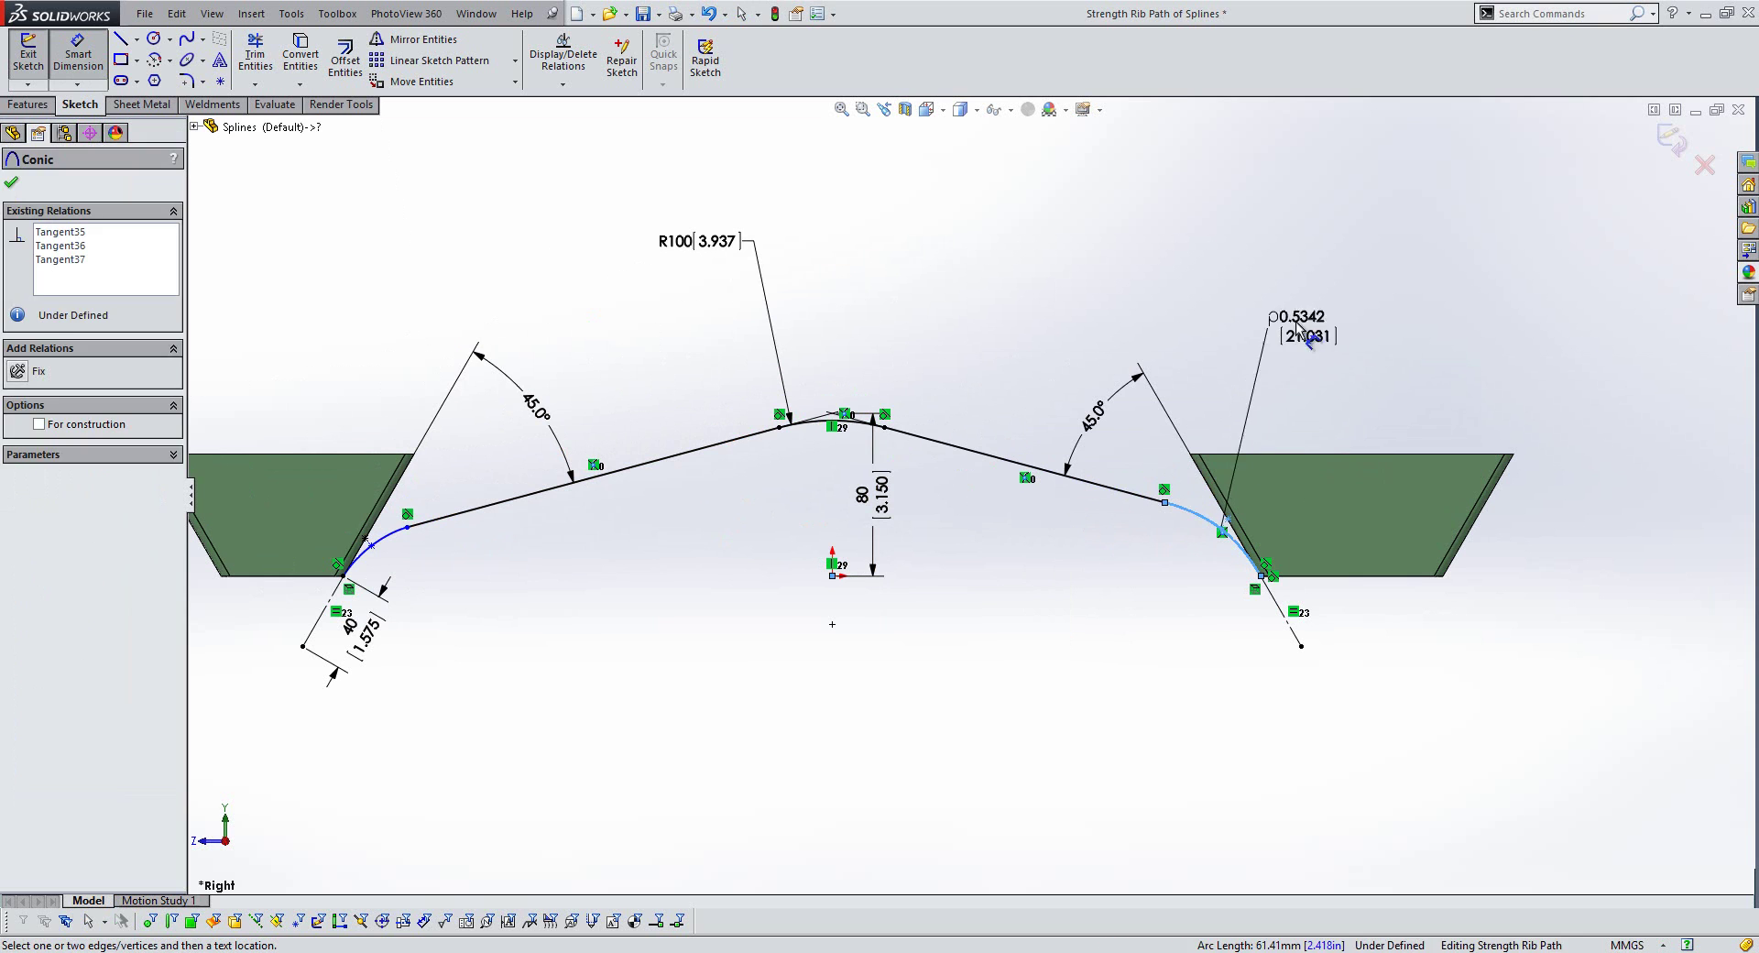
click(1278, 316)
text(0.65)
key(Return)
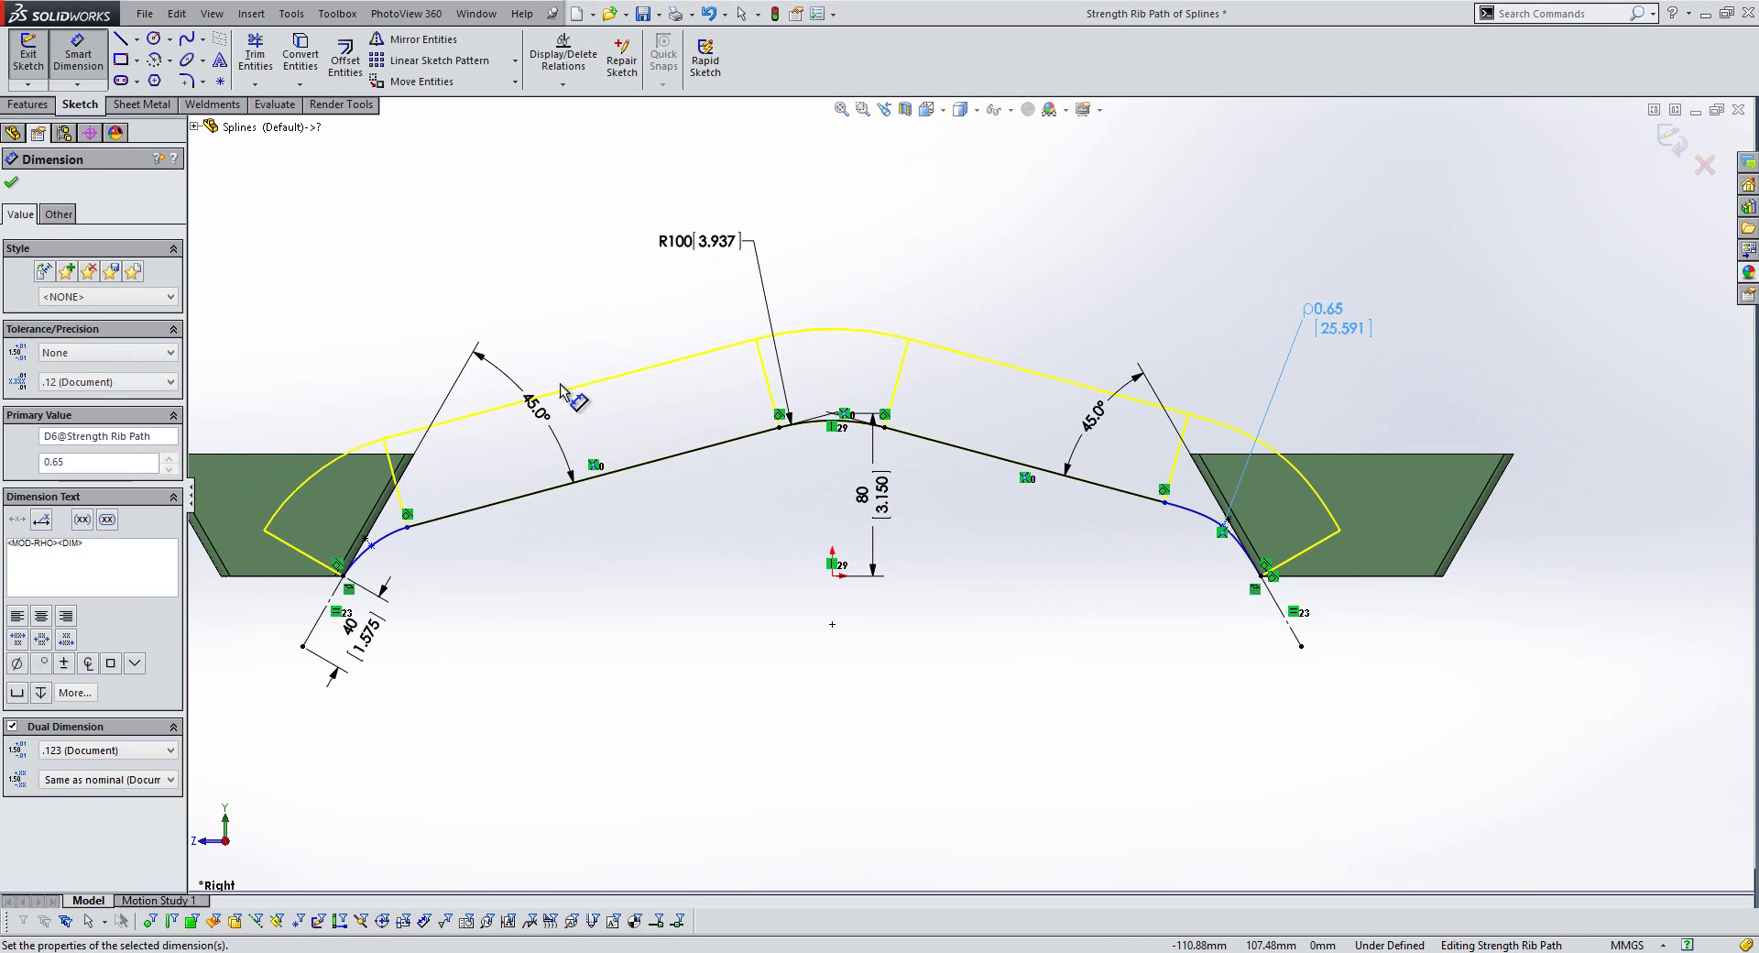
click(390, 540)
click(293, 385)
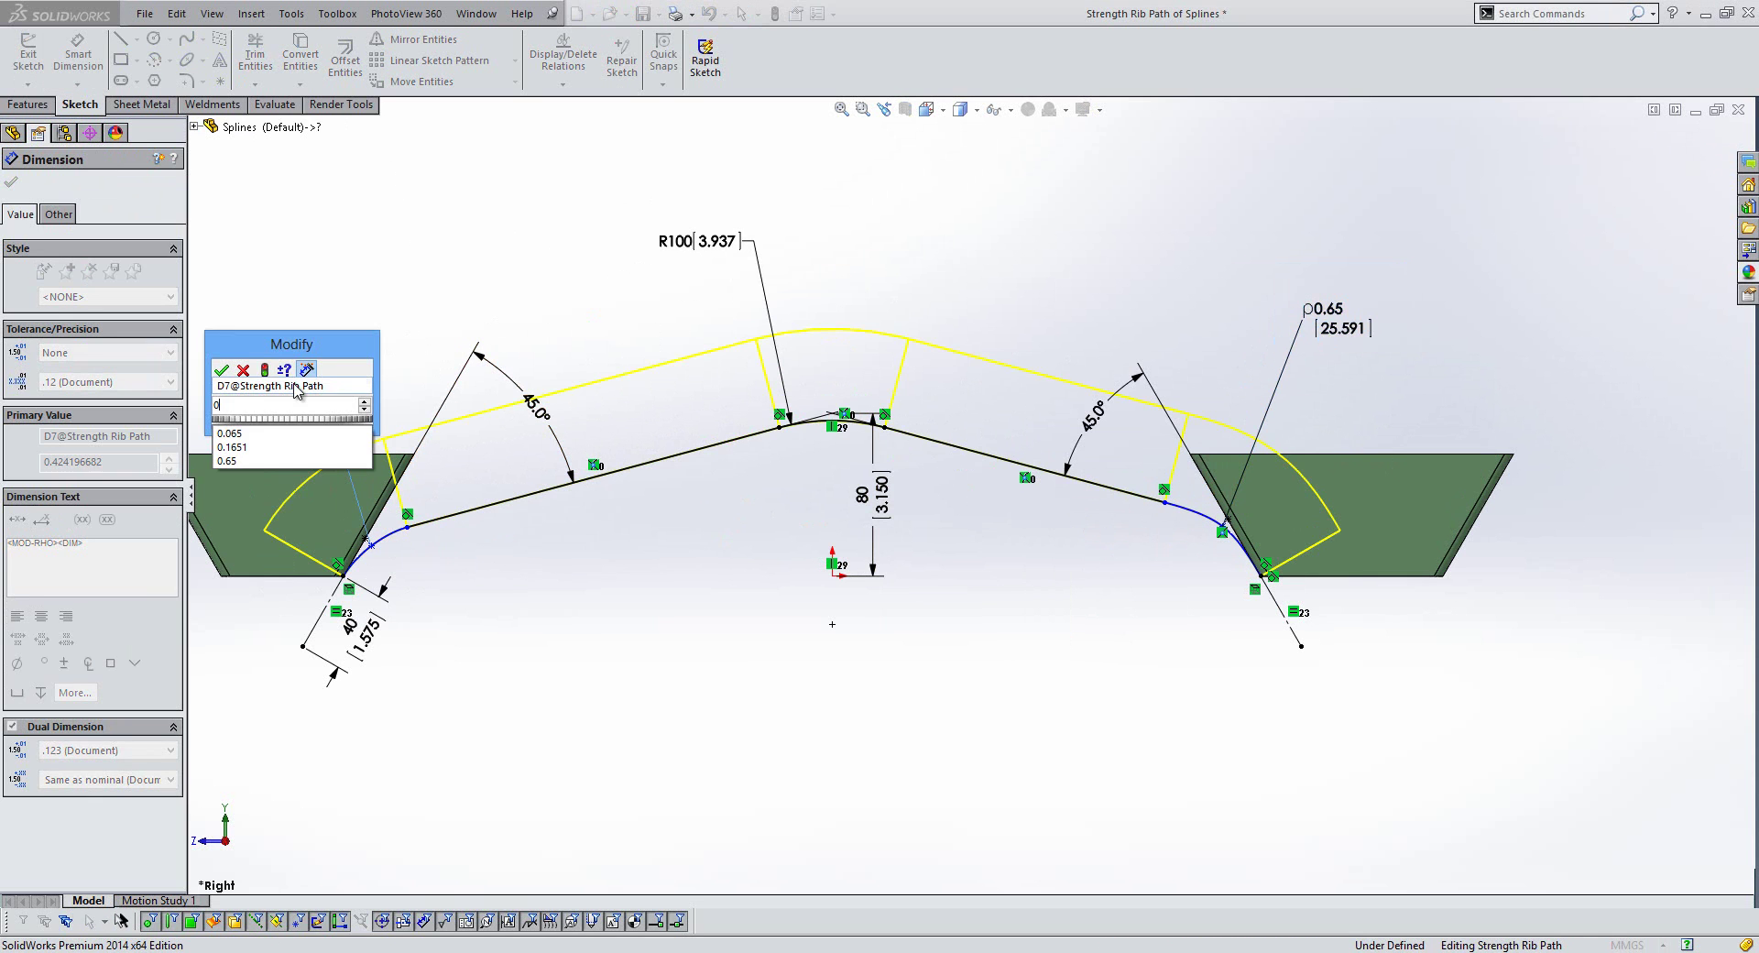
text(0.7)
key(Return)
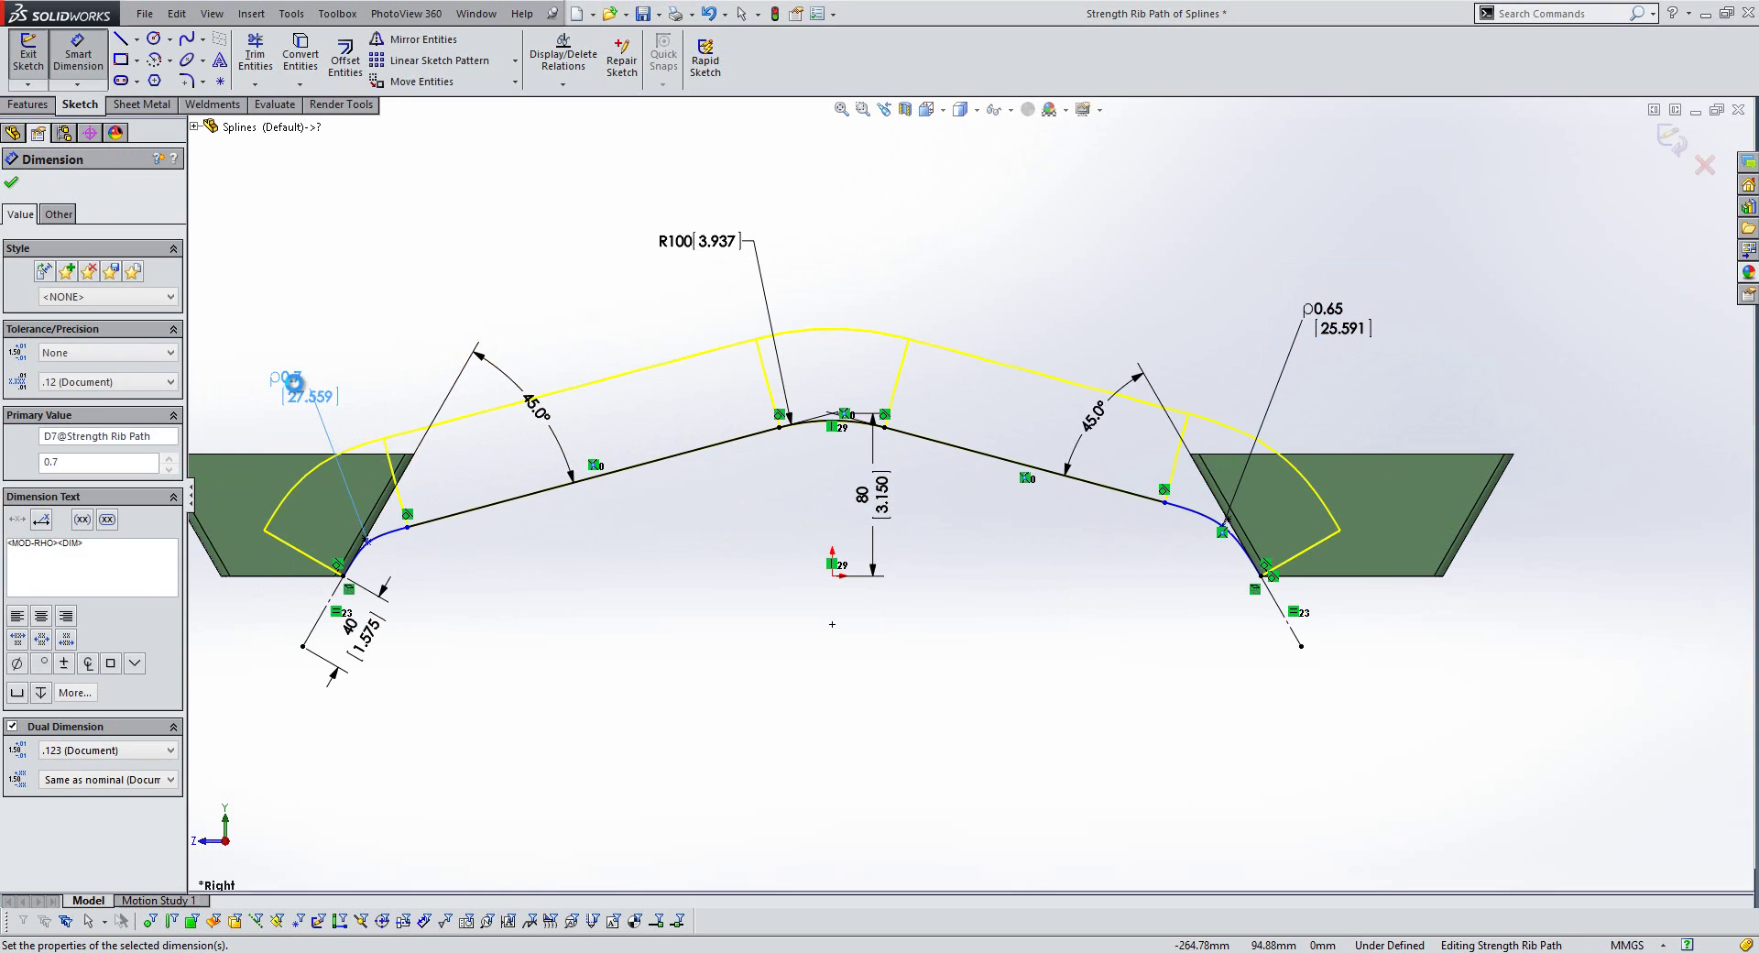
- Dimension the left line to 185 and the right line to 142, then exit the sketch
click(623, 469)
click(591, 440)
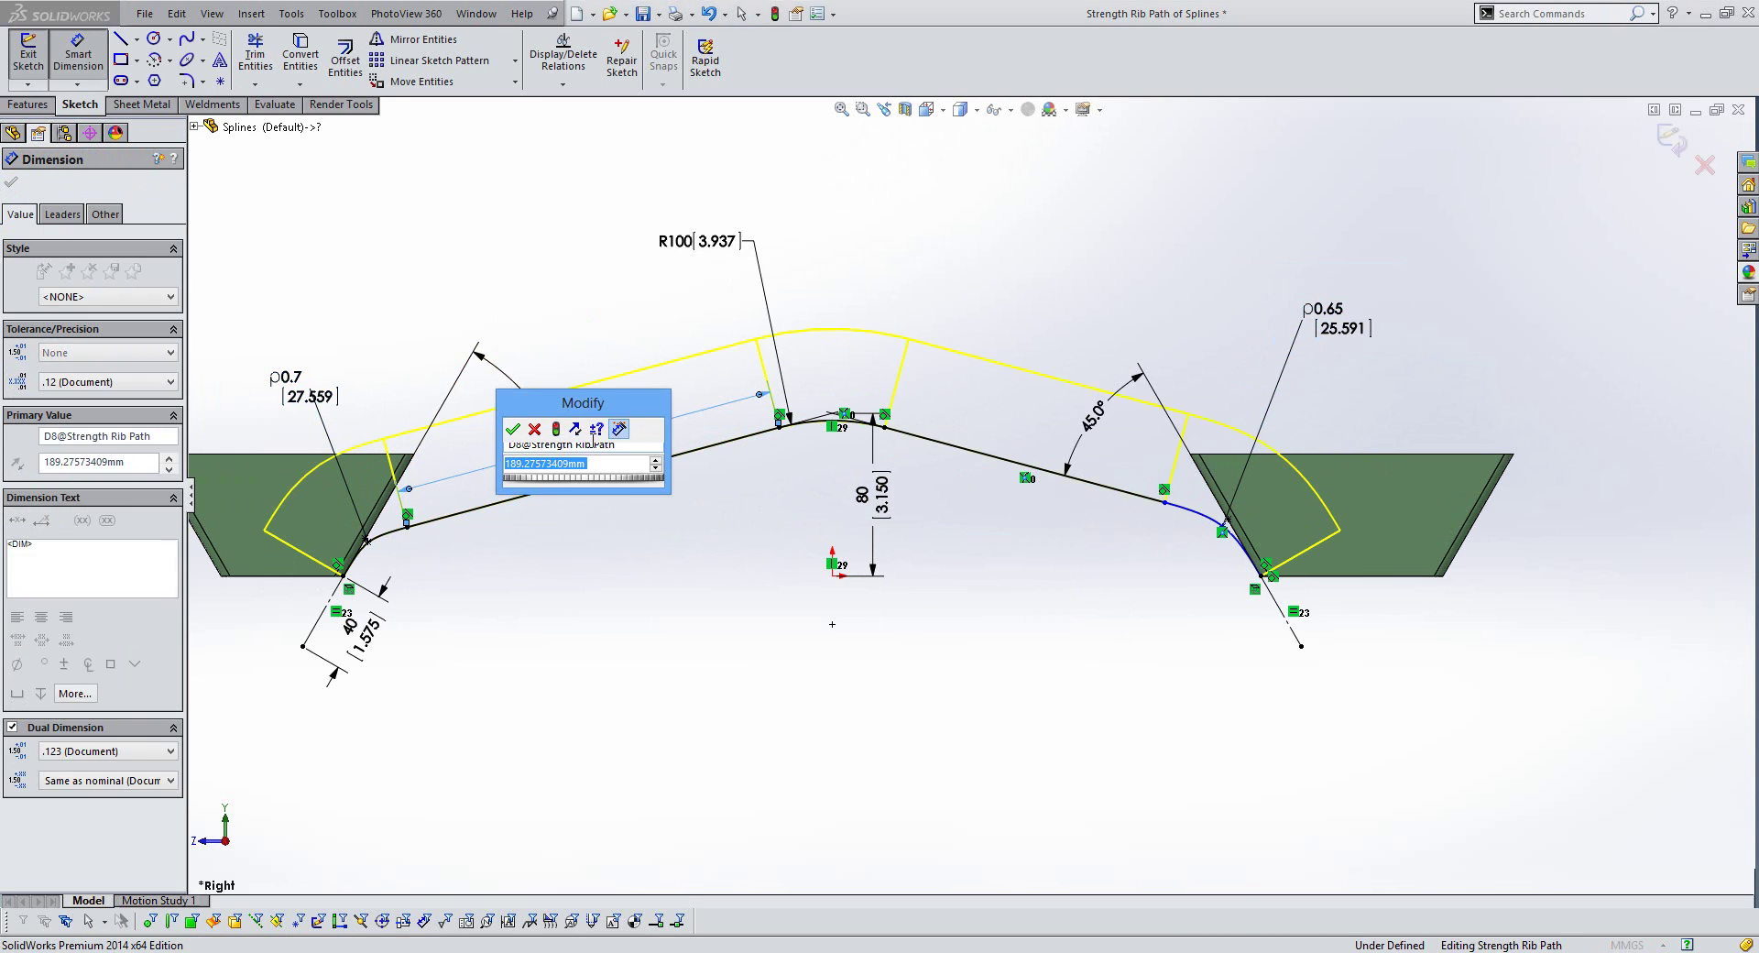
key(Return)
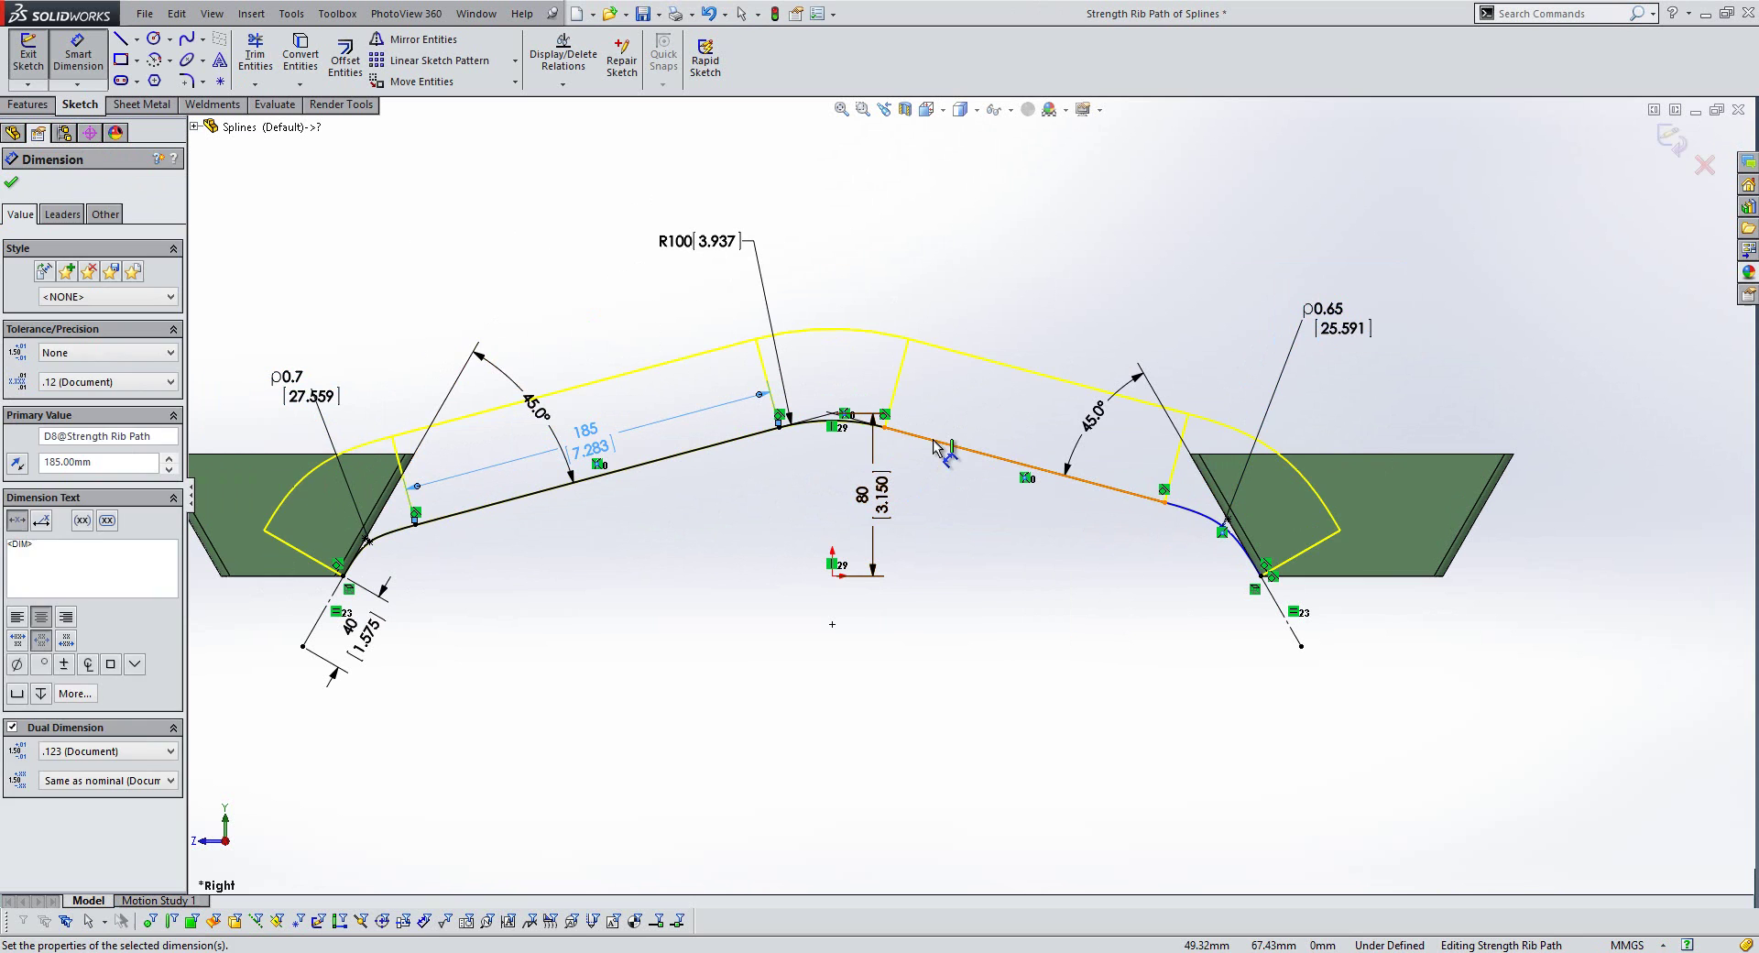
click(1005, 458)
click(989, 447)
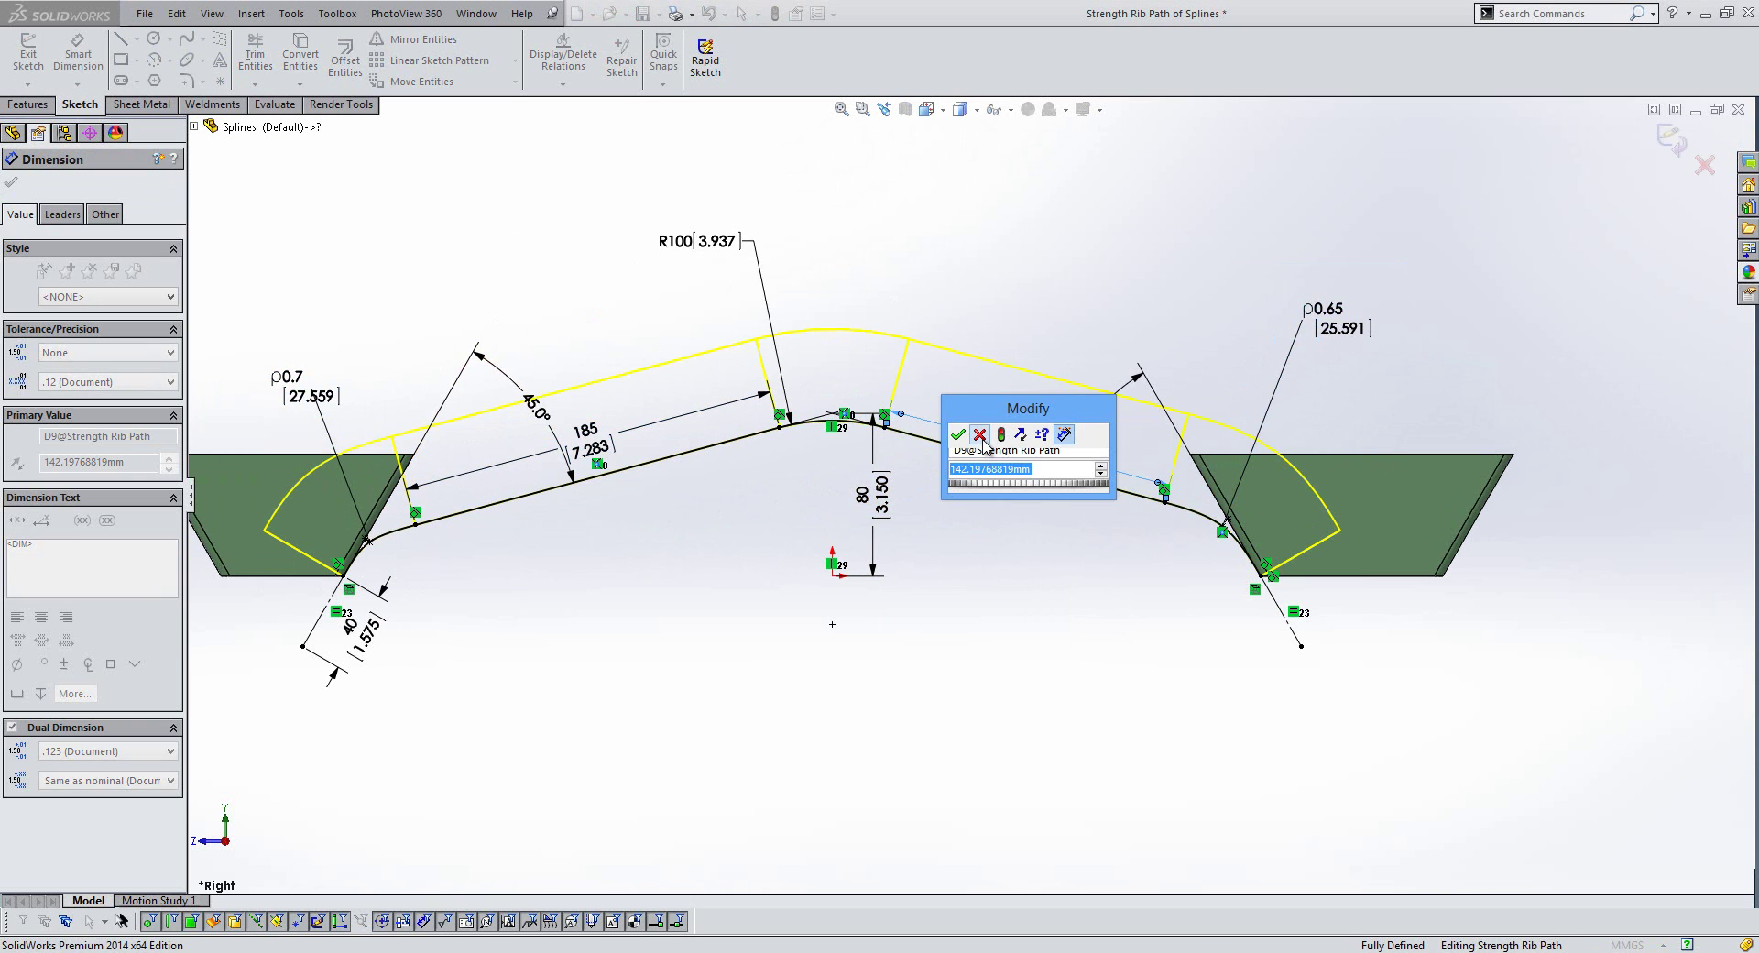
text(142)
key(Return)
key(Escape)
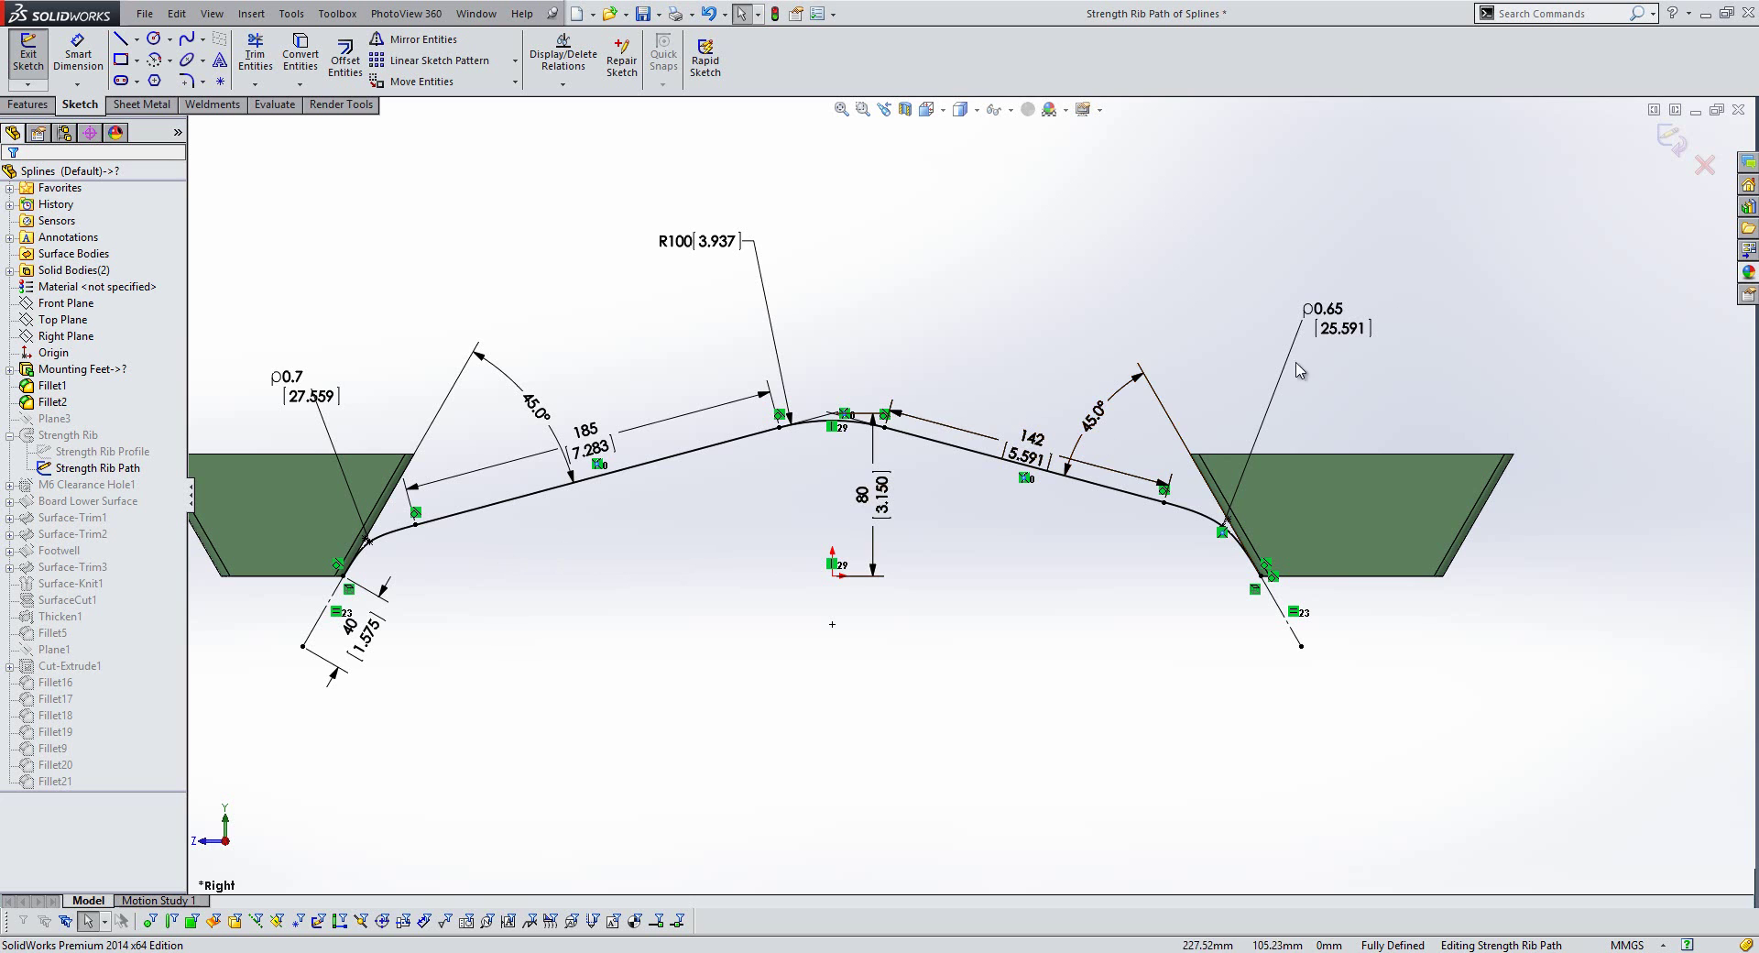
click(1670, 139)
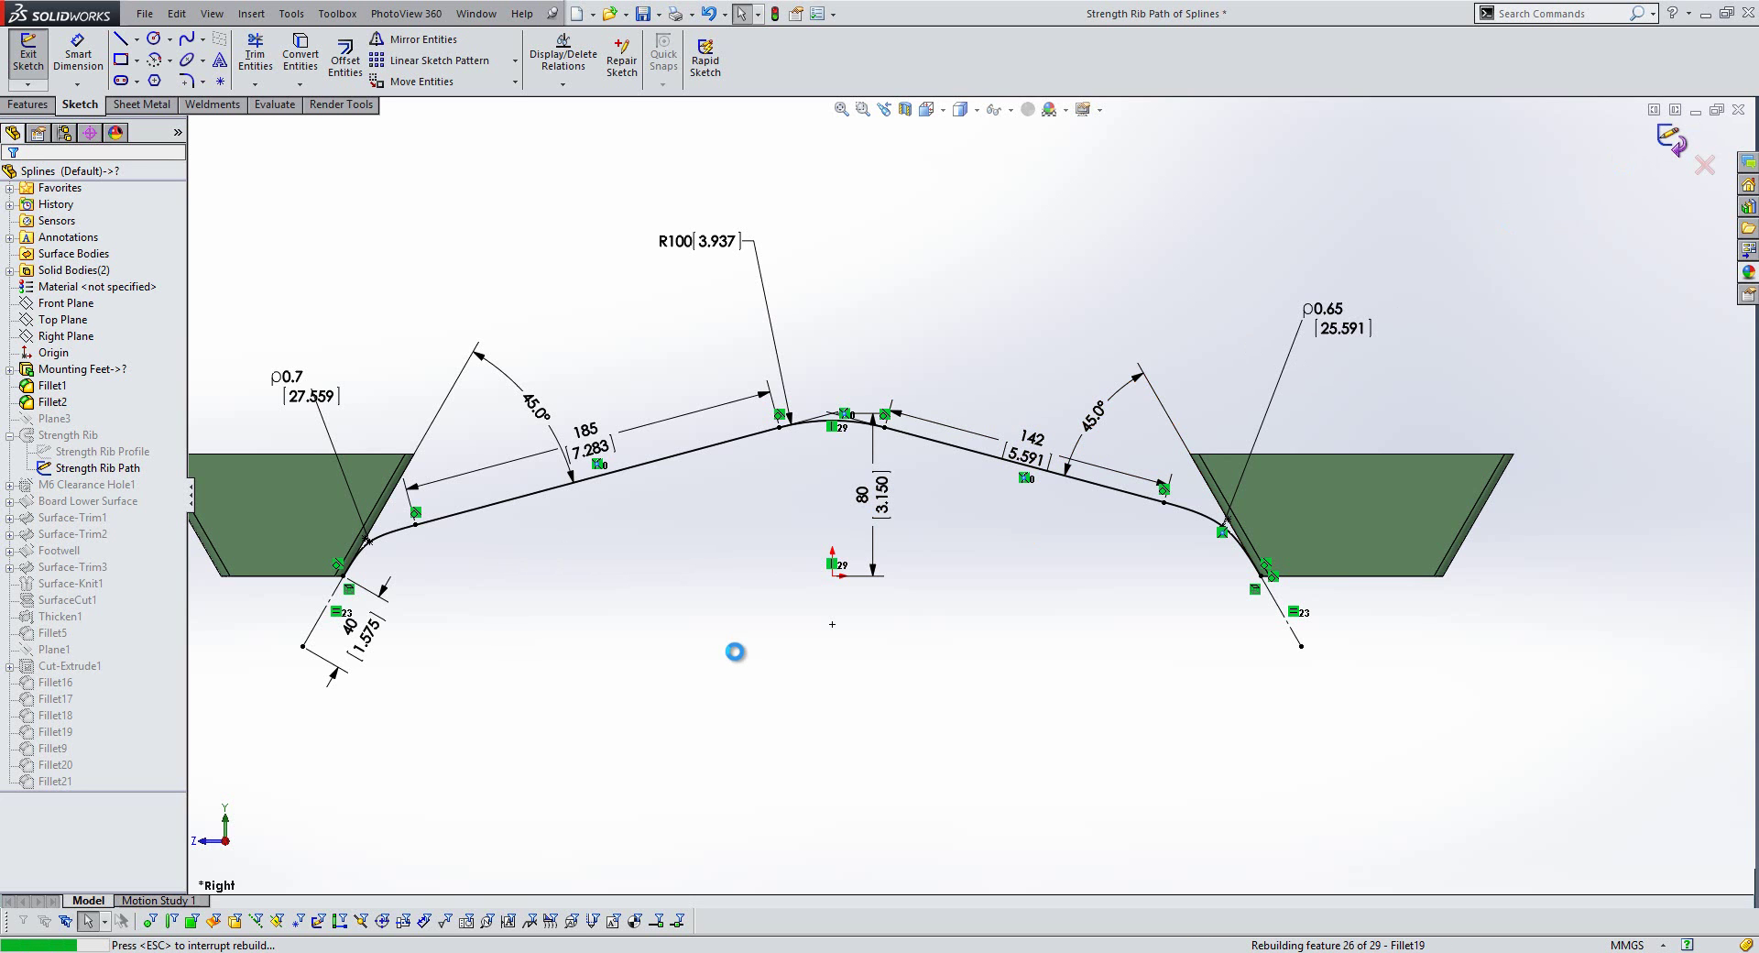
- Edit the Strength Rib Profile sketch and delete its bottom line
click(111, 455)
click(136, 400)
middle_drag(491, 585, 403, 661)
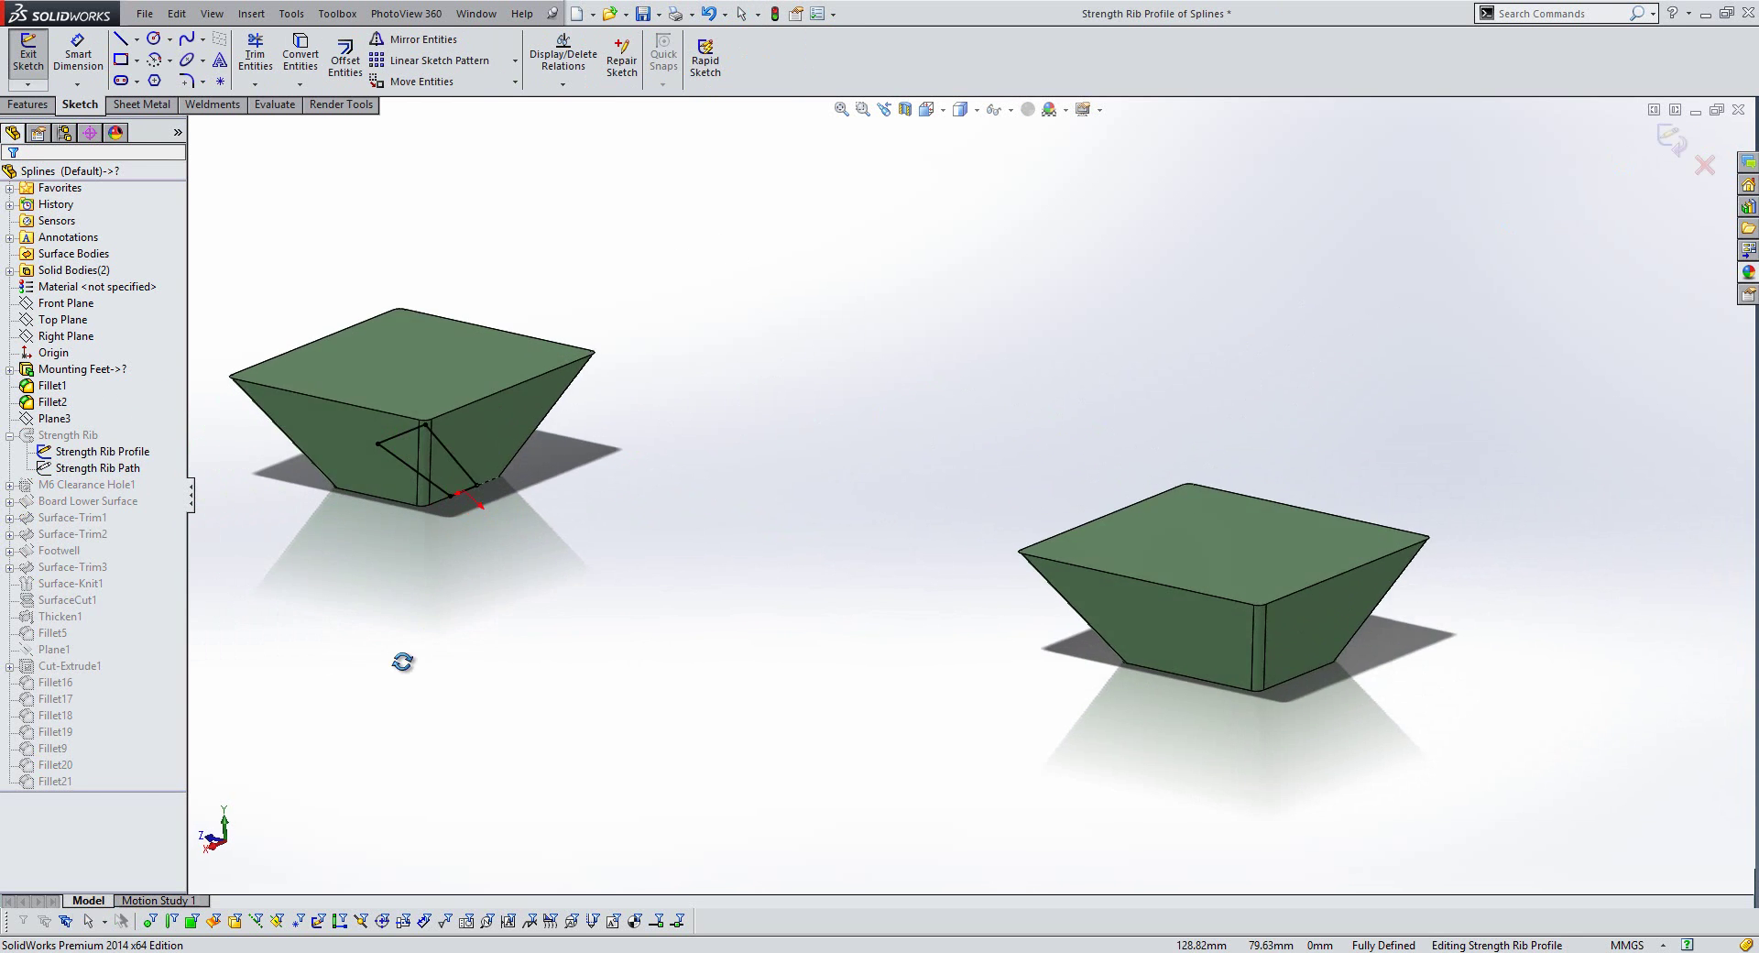
scroll(463, 493, down, 5)
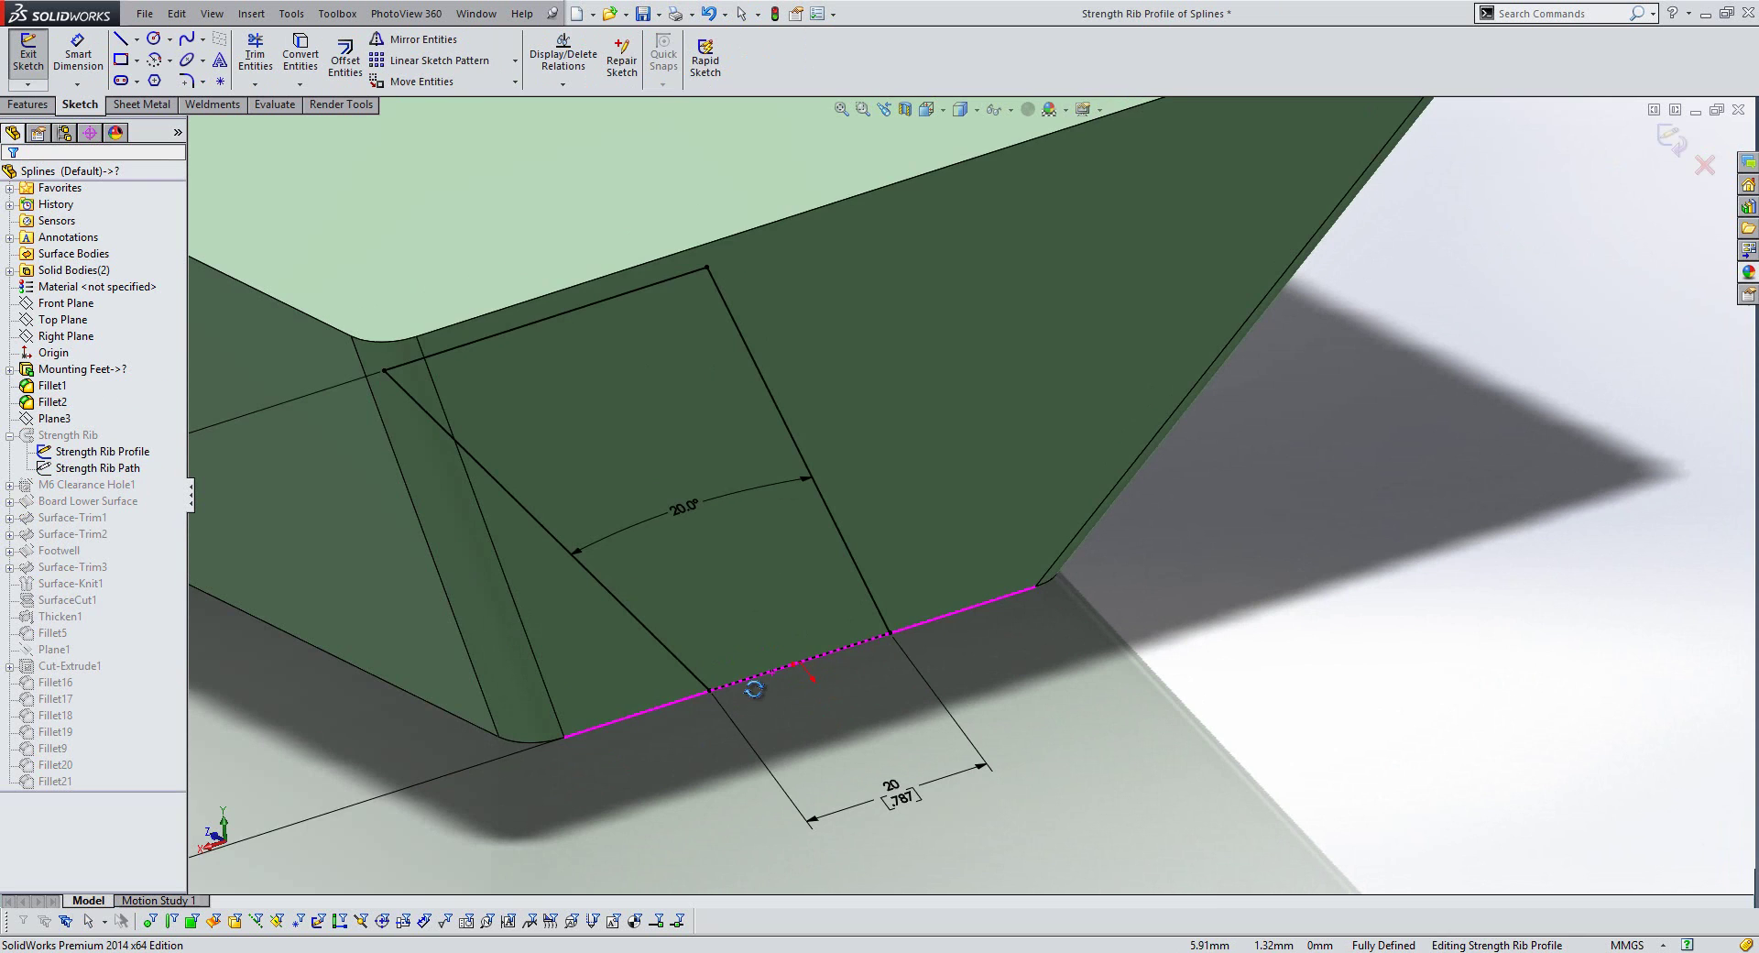
middle_drag(754, 689, 947, 754)
click(842, 647)
key(Delete)
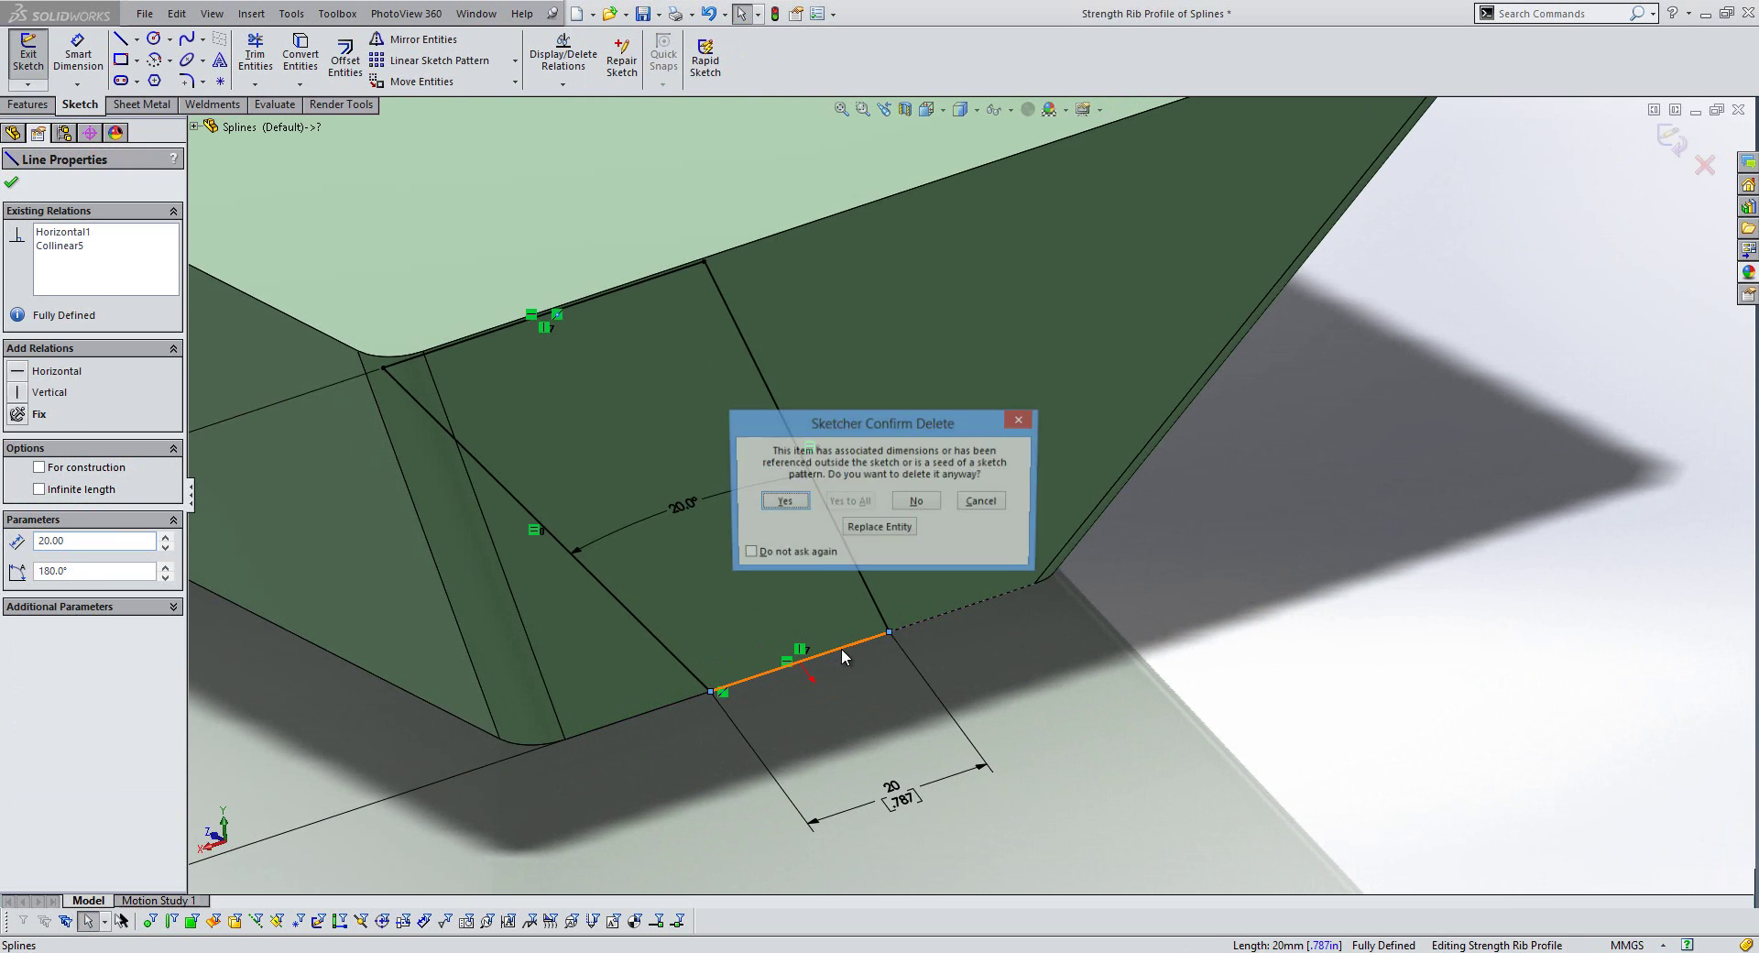
click(783, 504)
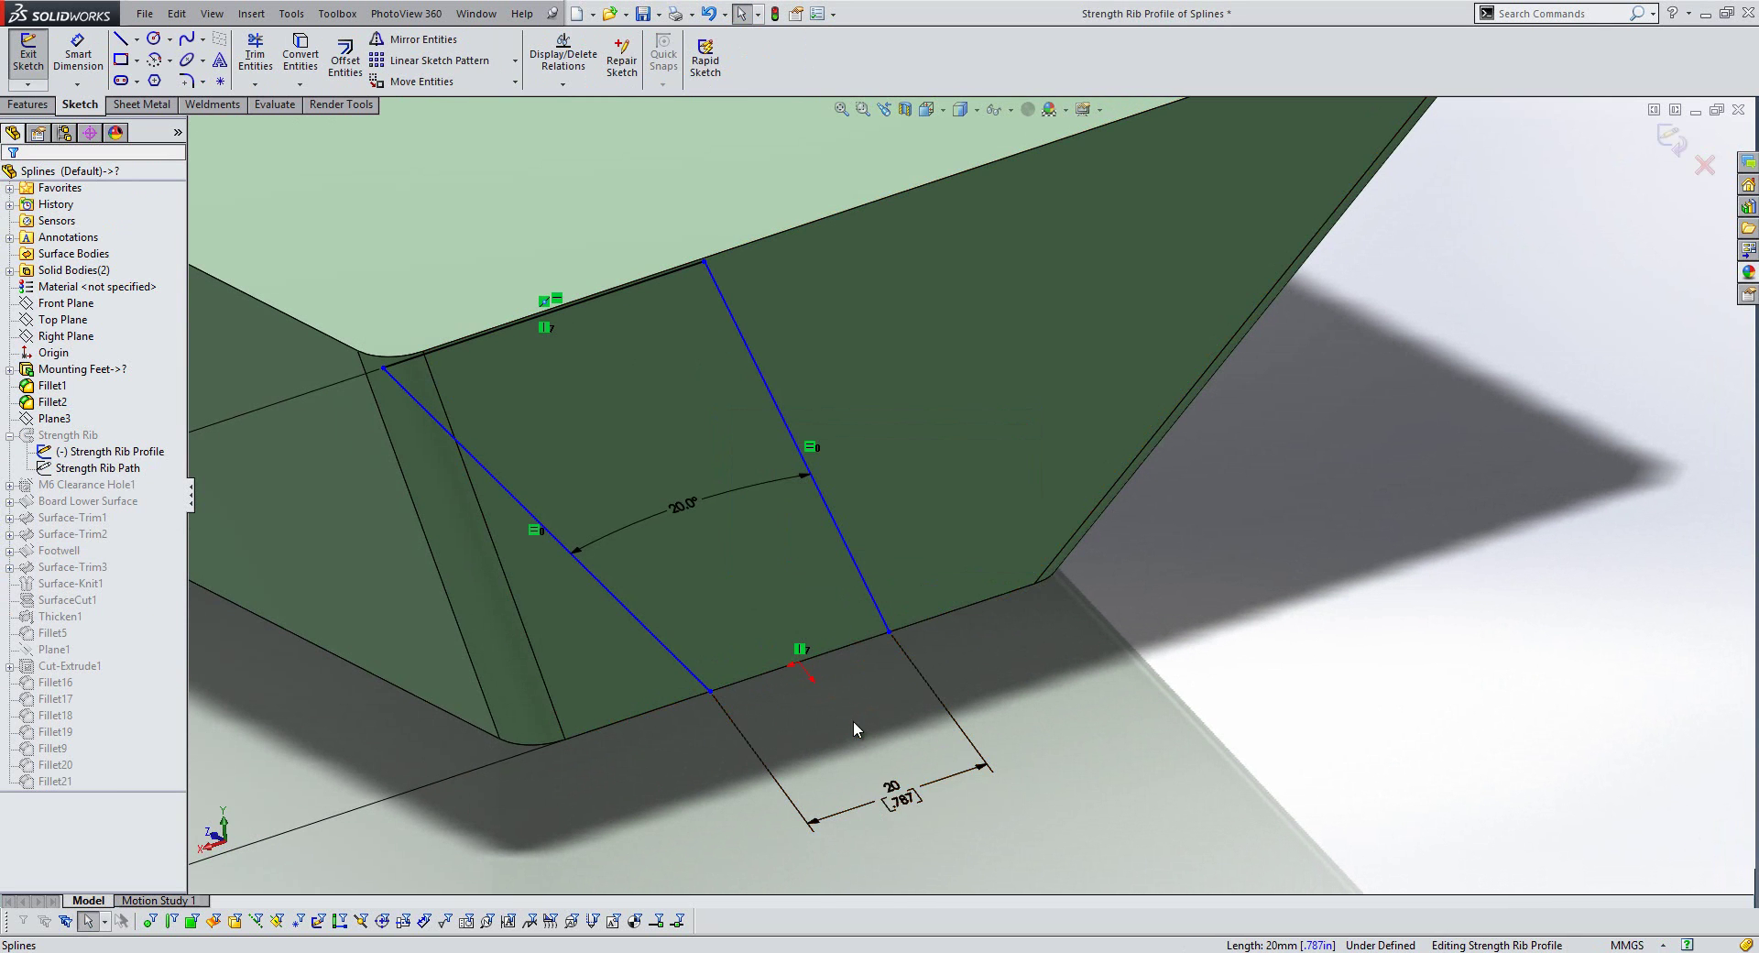
- Draw a conic between the two lines' lower ends and drag its apex onto the lower edge
key(s)
right_click(1078, 700)
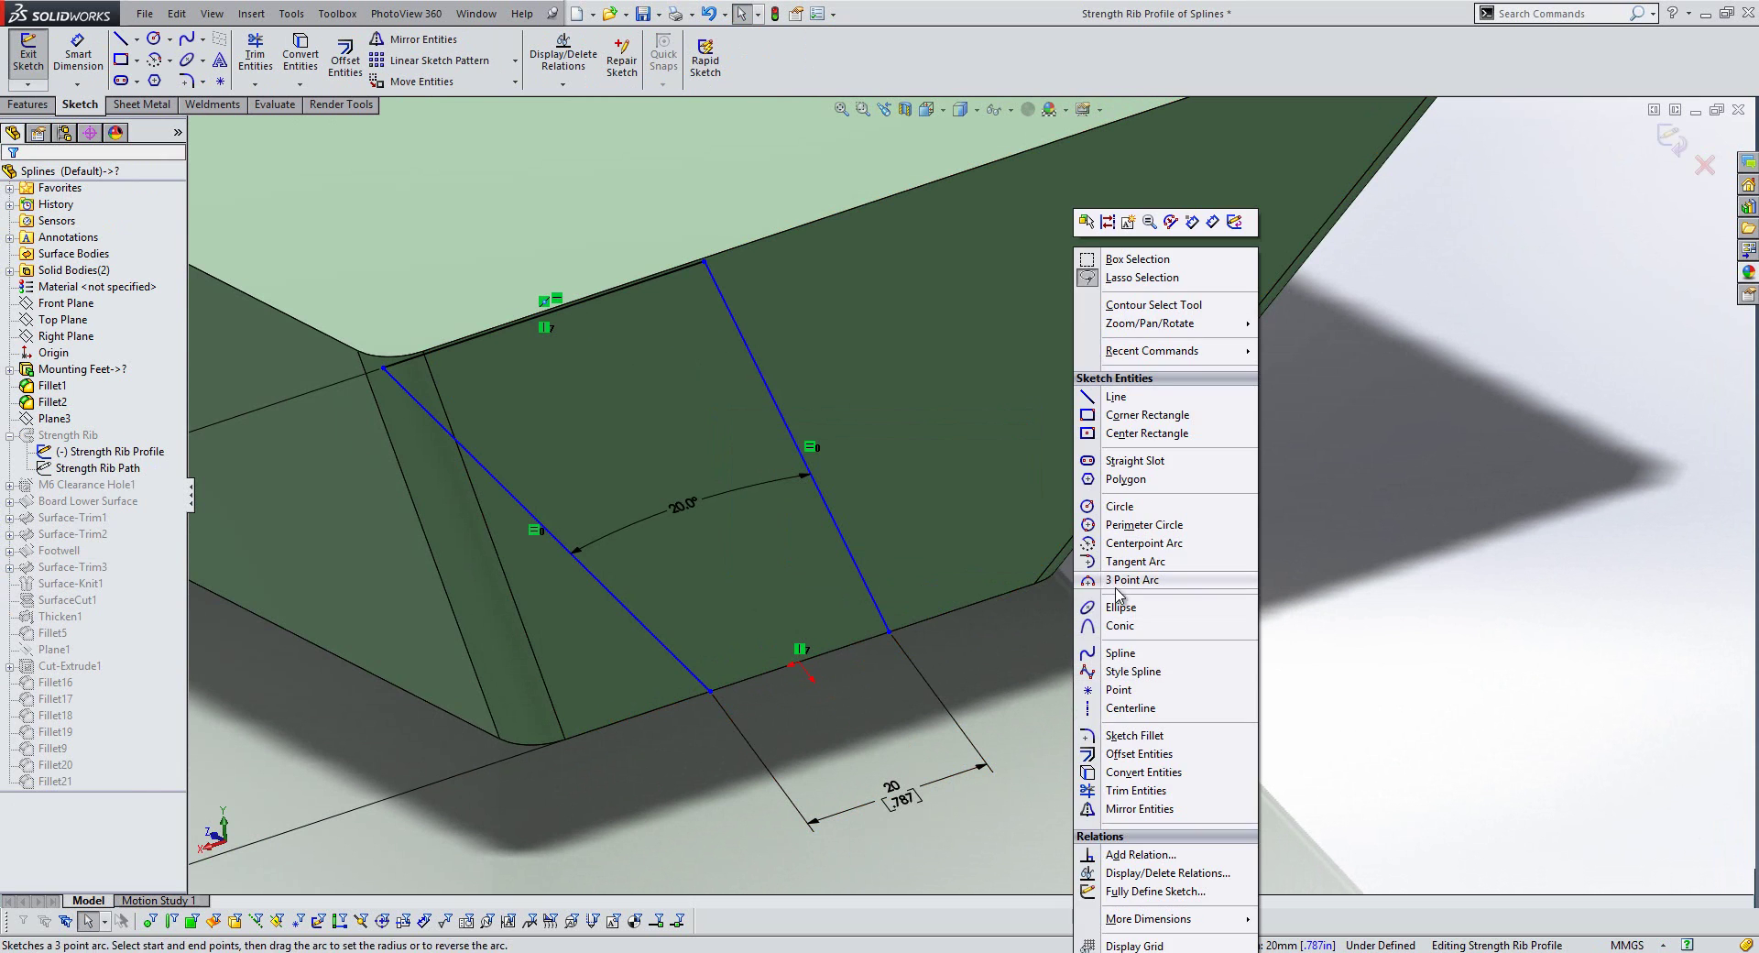
click(1127, 629)
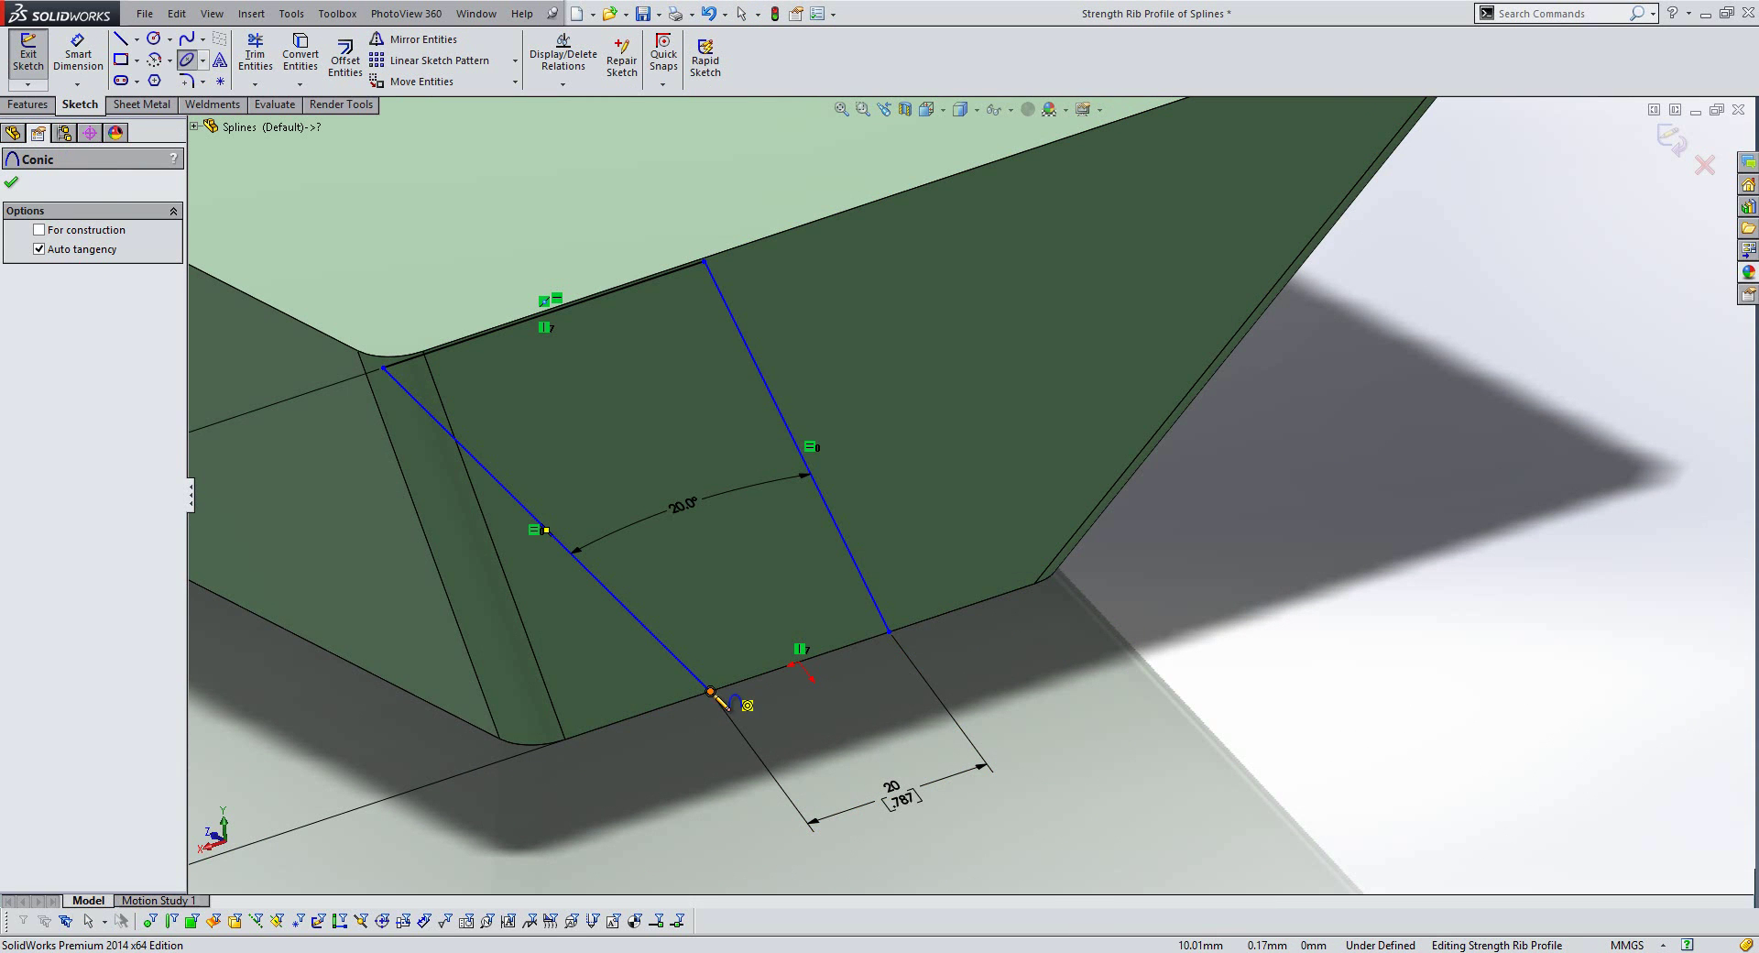
click(711, 690)
click(890, 632)
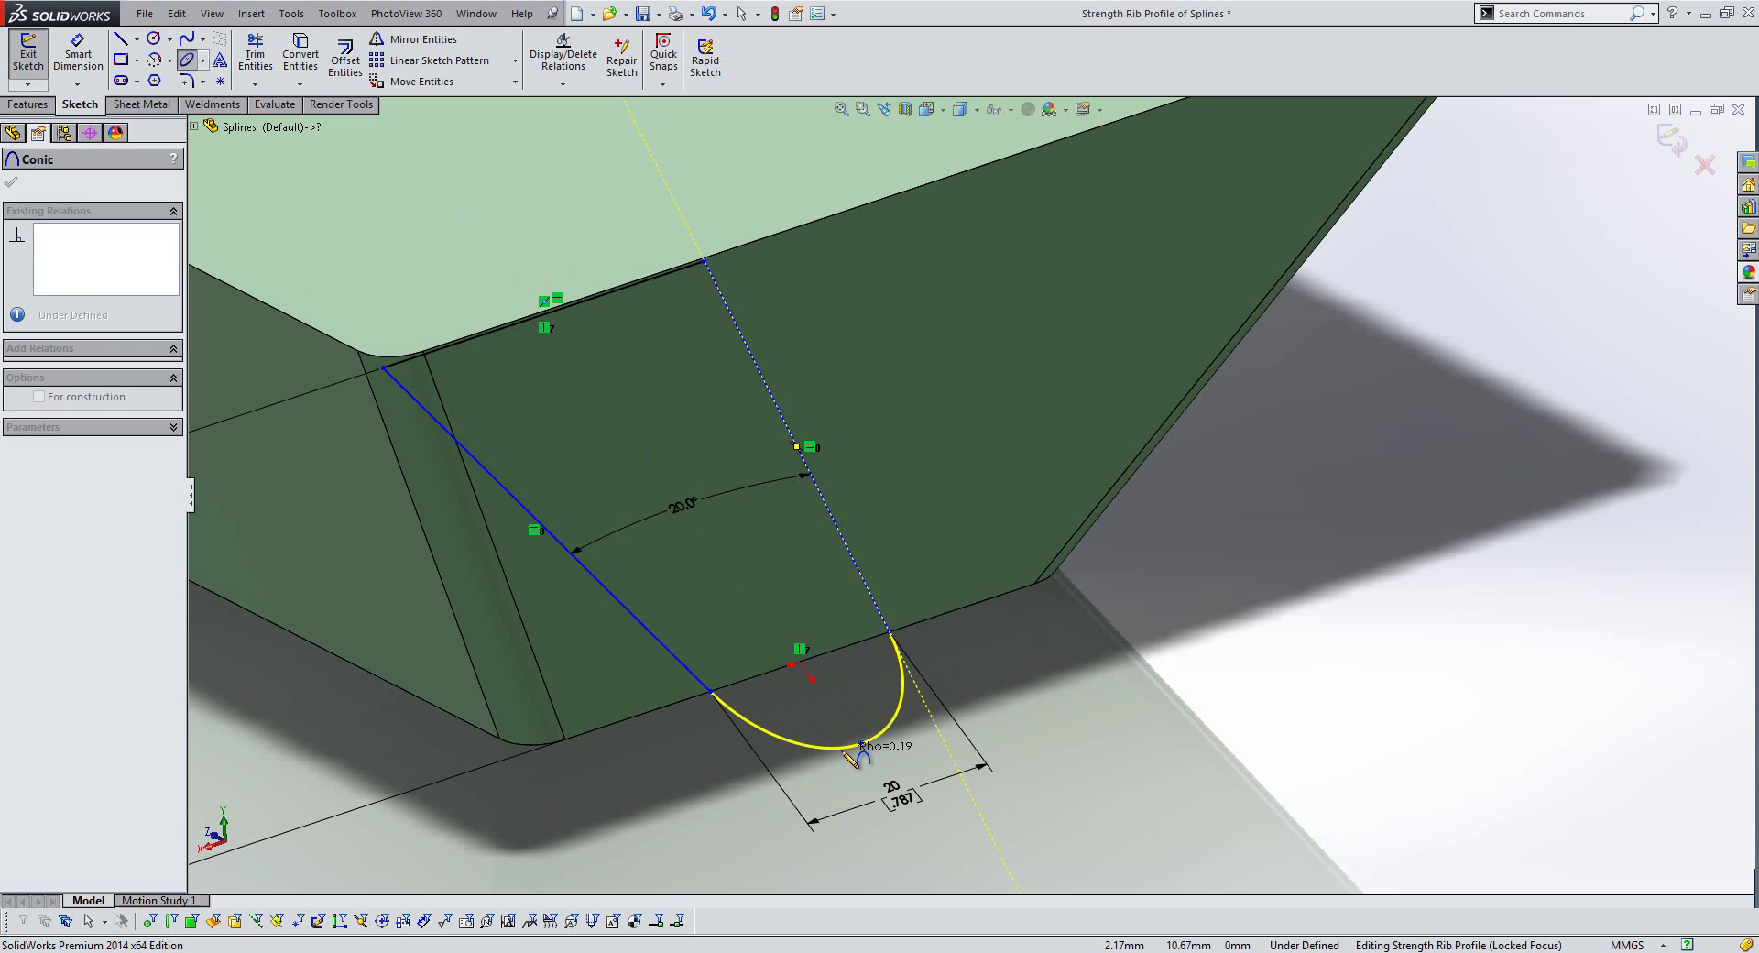
click(846, 753)
key(Escape)
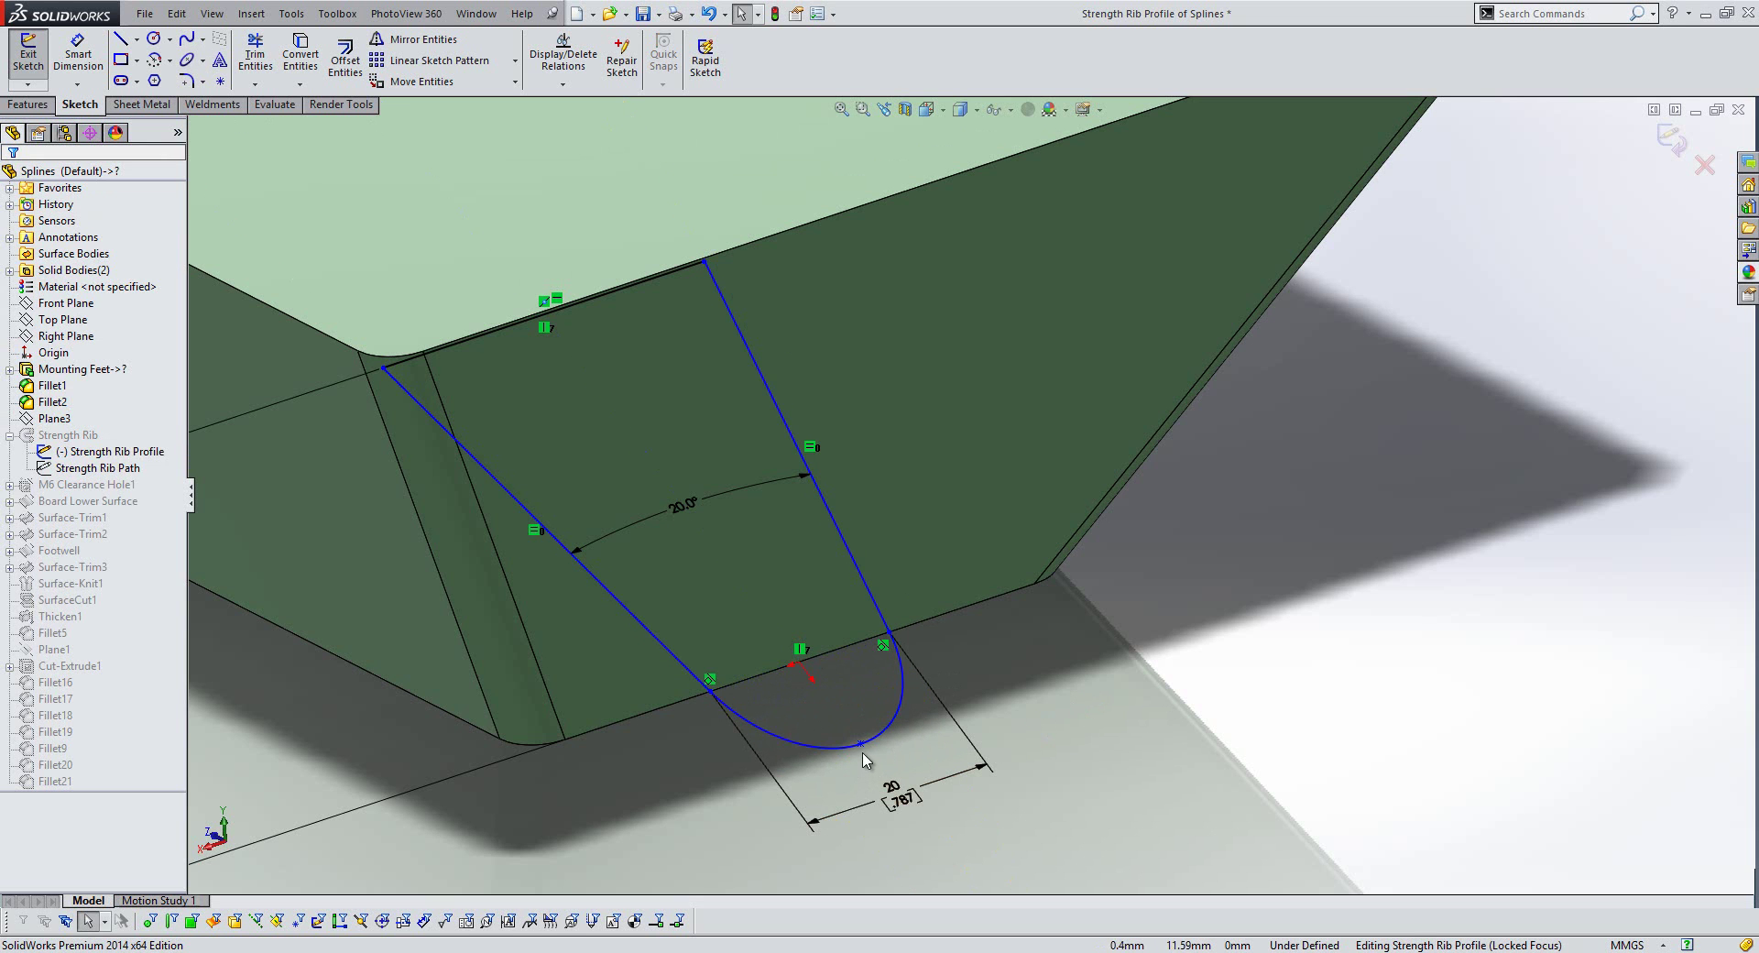
drag(862, 744, 803, 669)
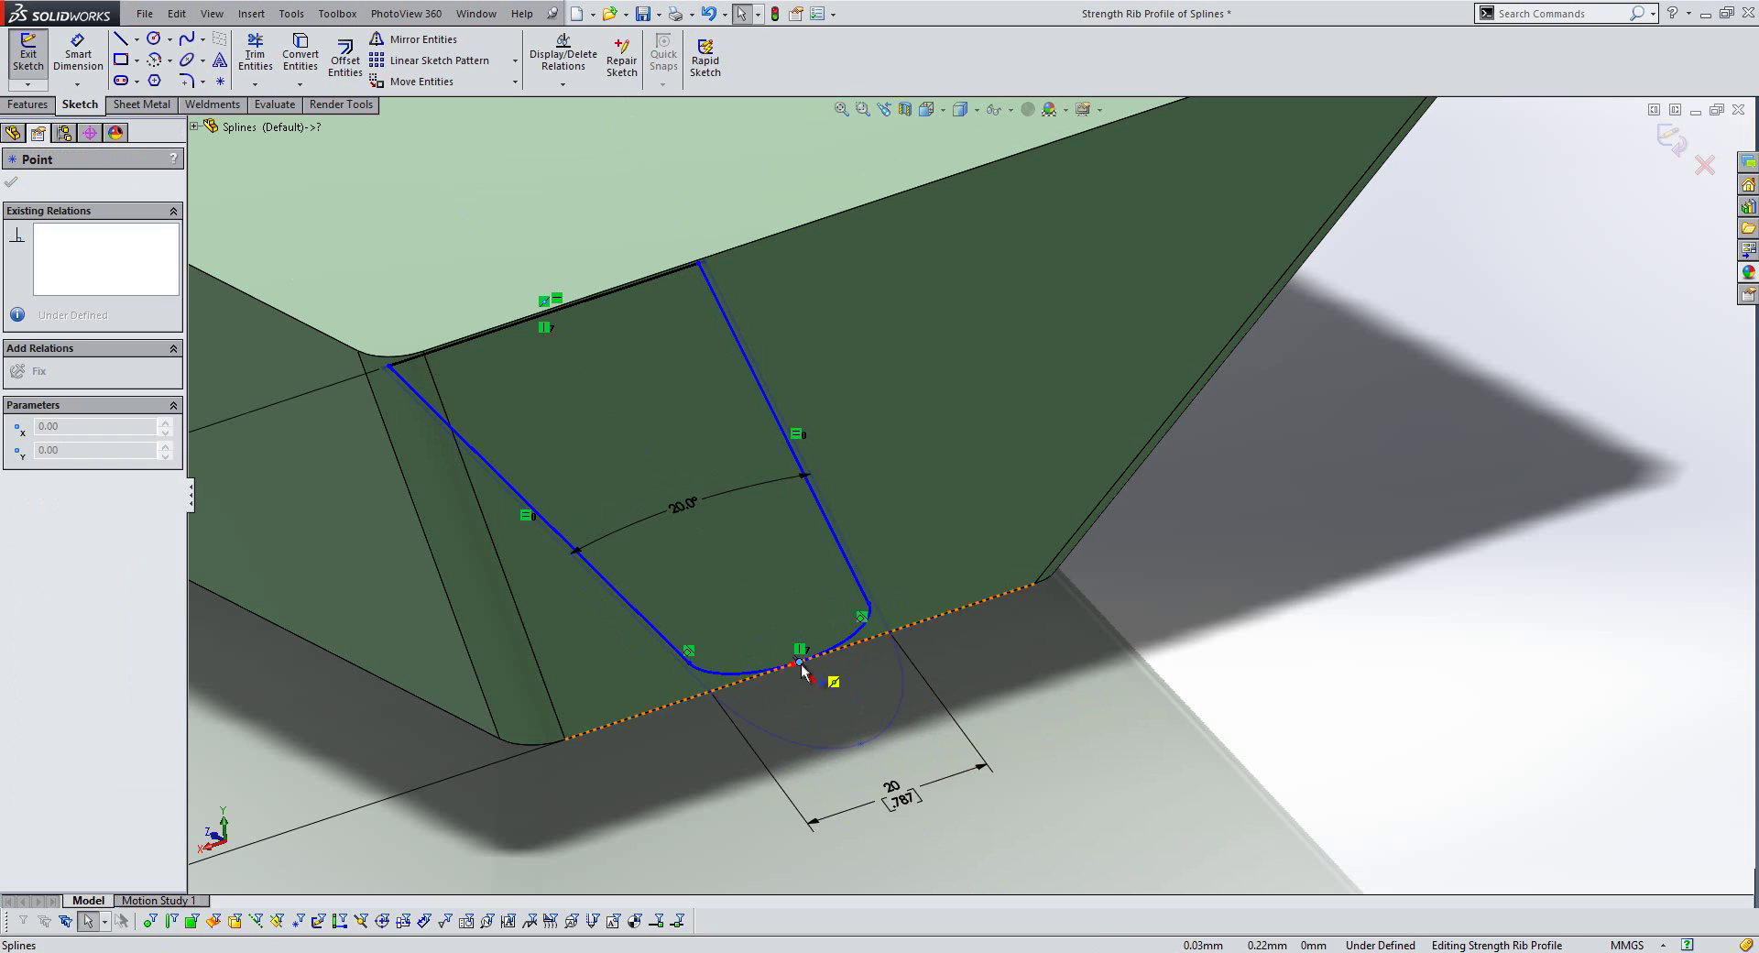
- Dimension the conic's rho to 0.2 and exit the sketch
key(s)
click(919, 746)
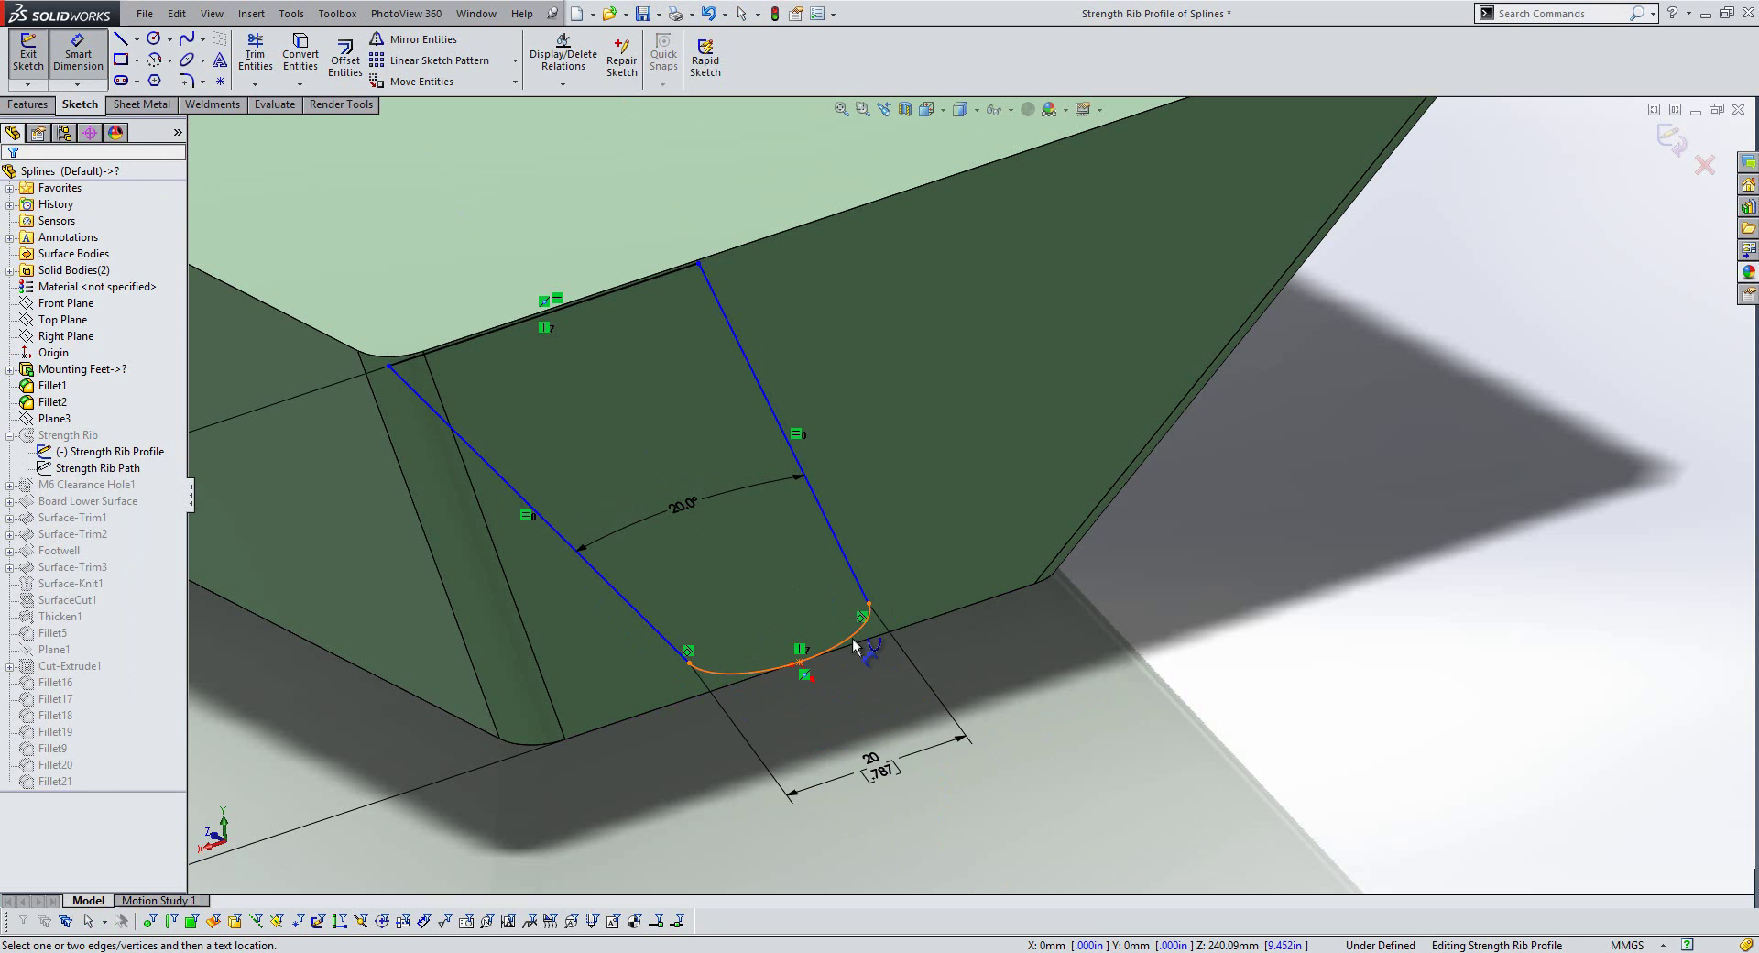
click(853, 638)
click(995, 707)
text(0.2)
key(Return)
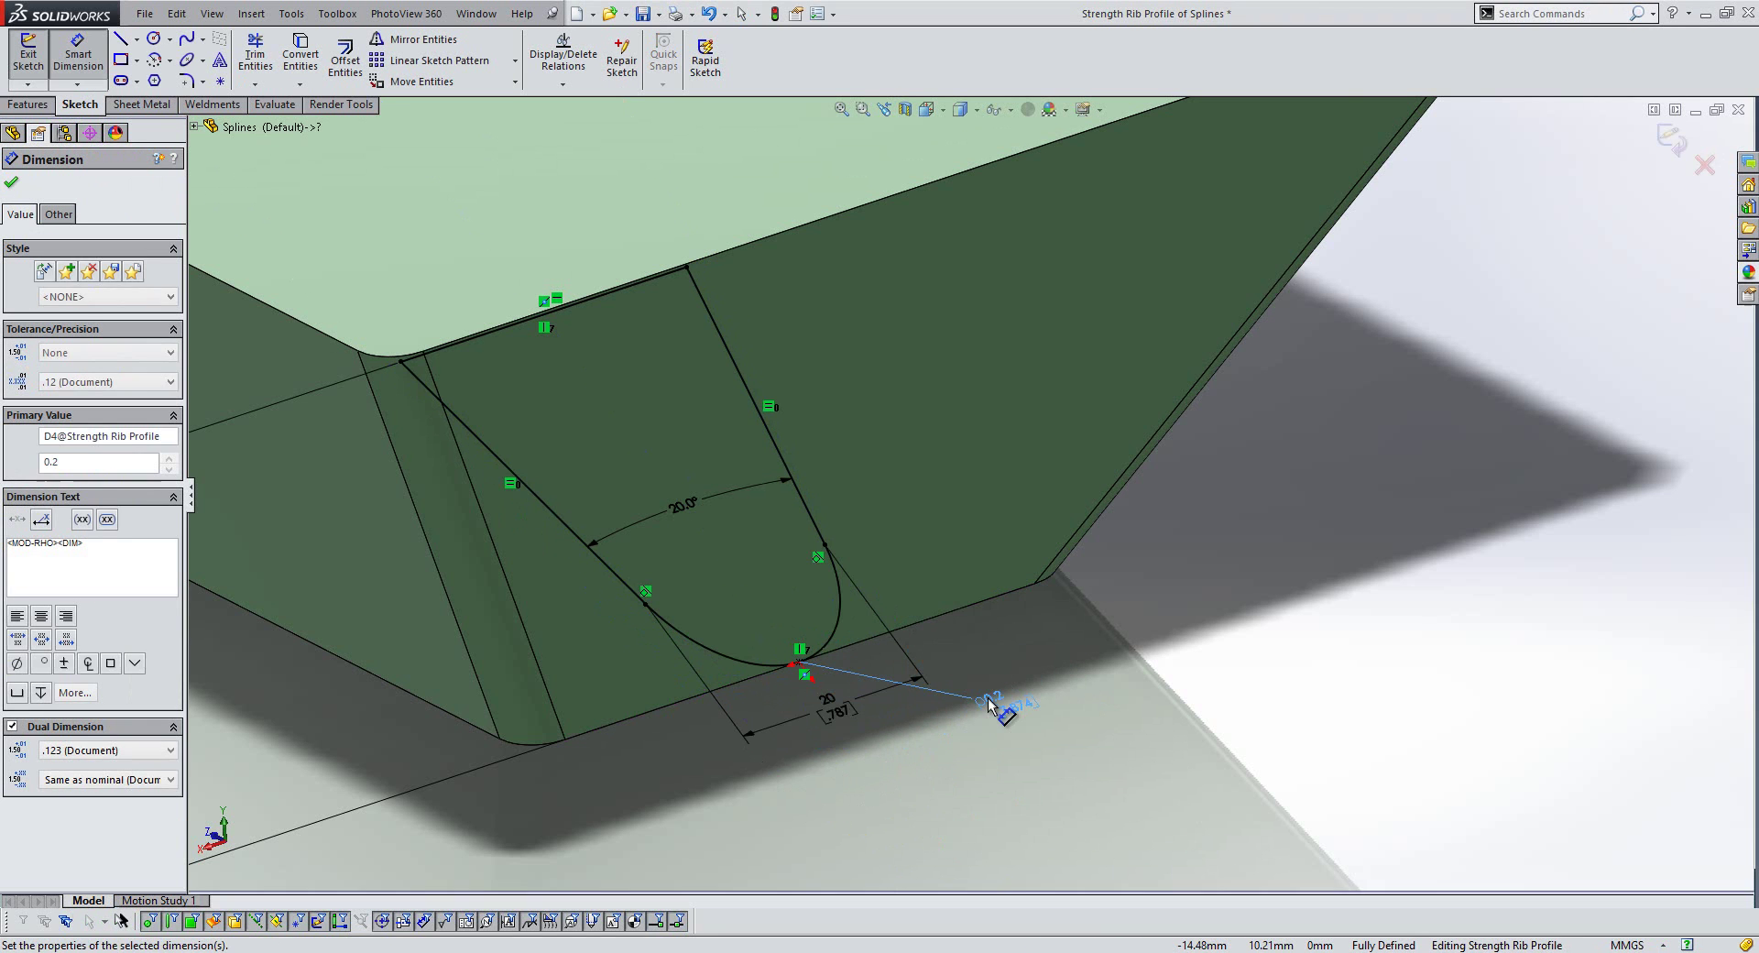
key(Escape)
scroll(974, 658, up, 2)
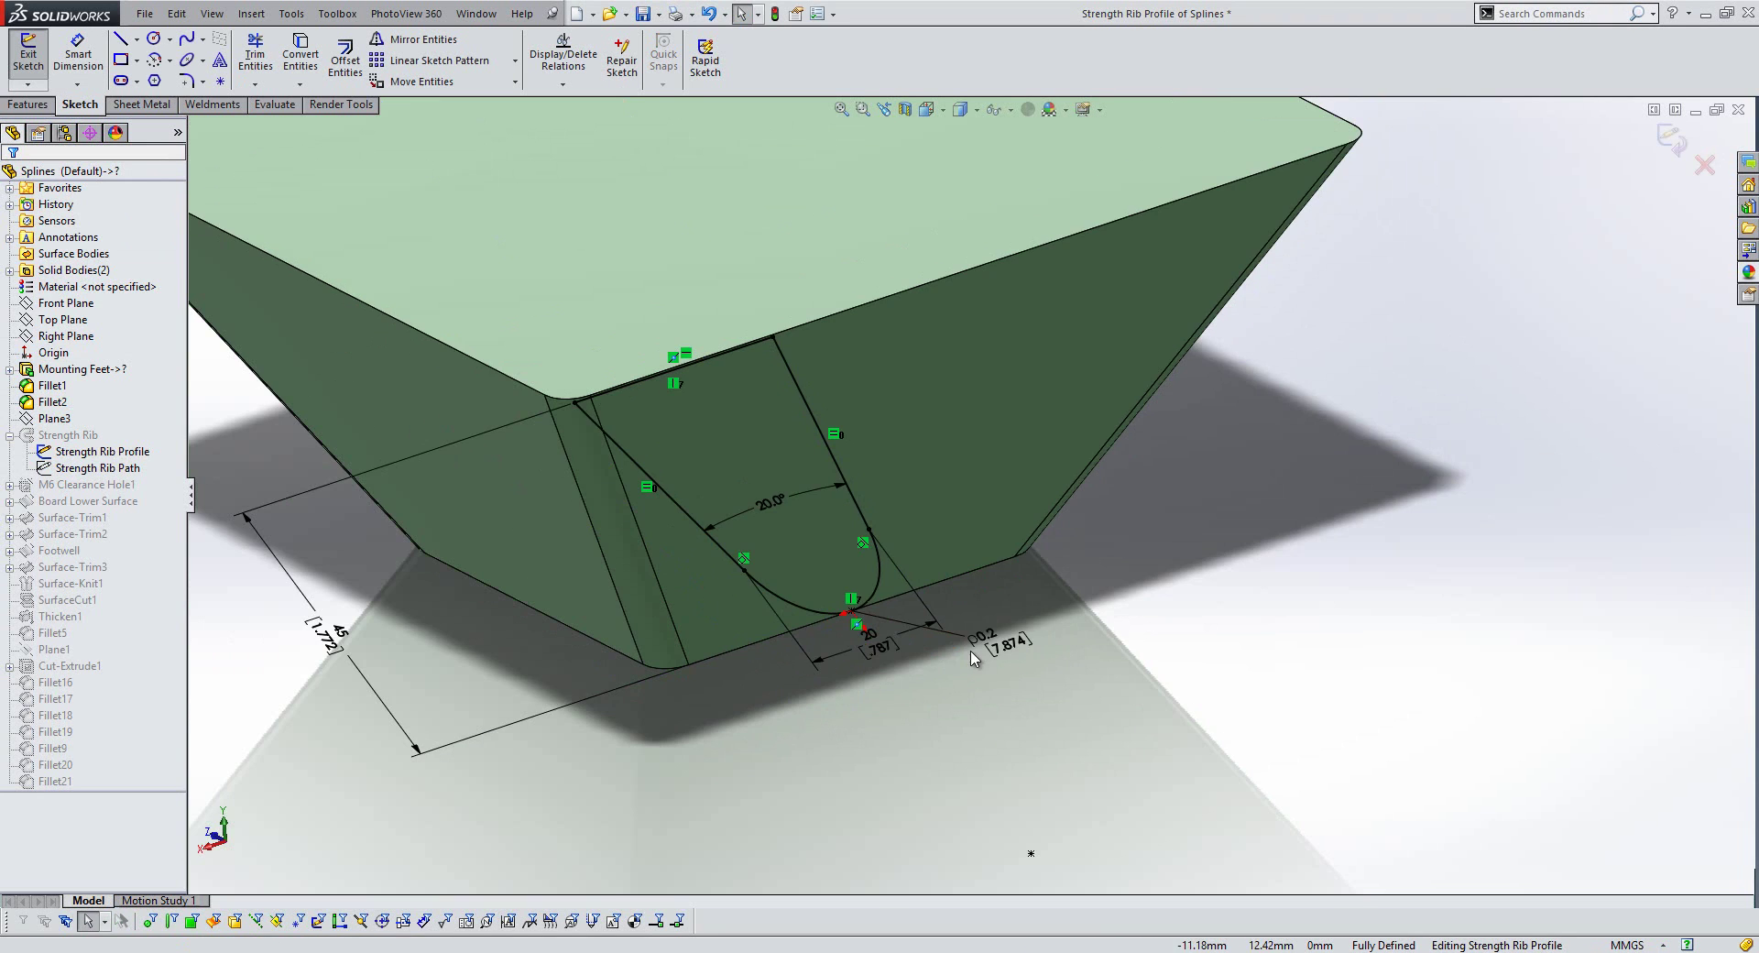
click(1672, 139)
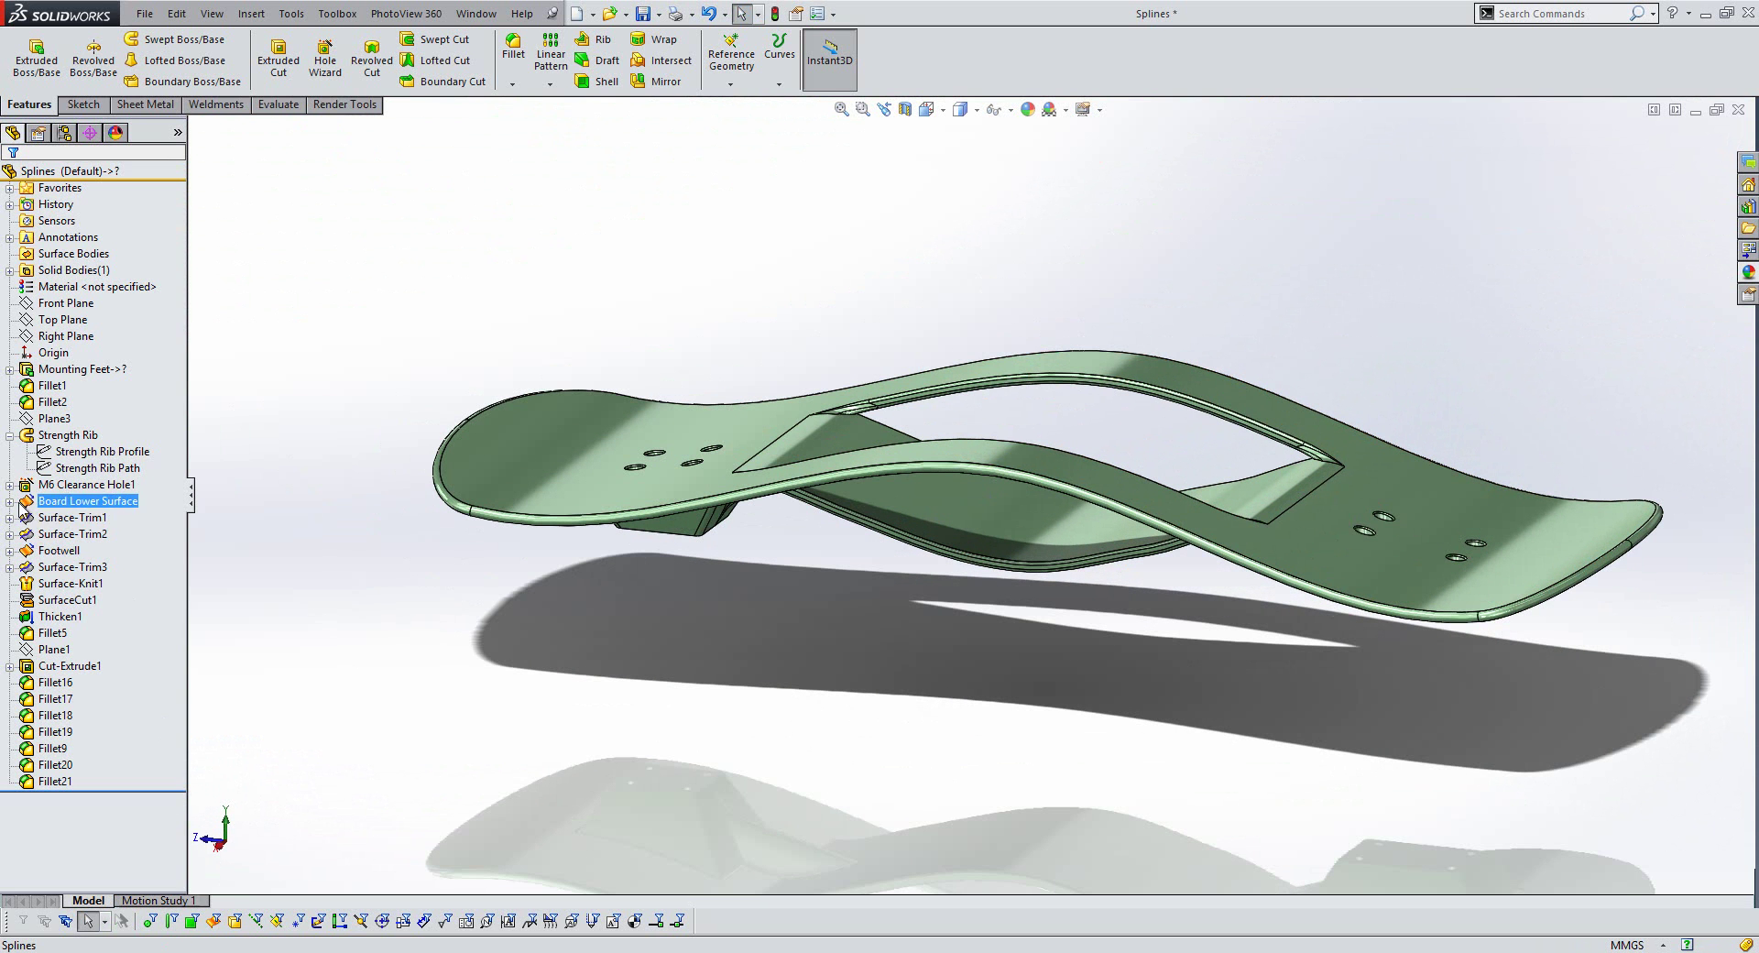
- Expand Board Lower Surface to reveal its Board Profile sketch
click(9, 502)
- Edit the Board Profile sketch and view it from the Right
click(77, 518)
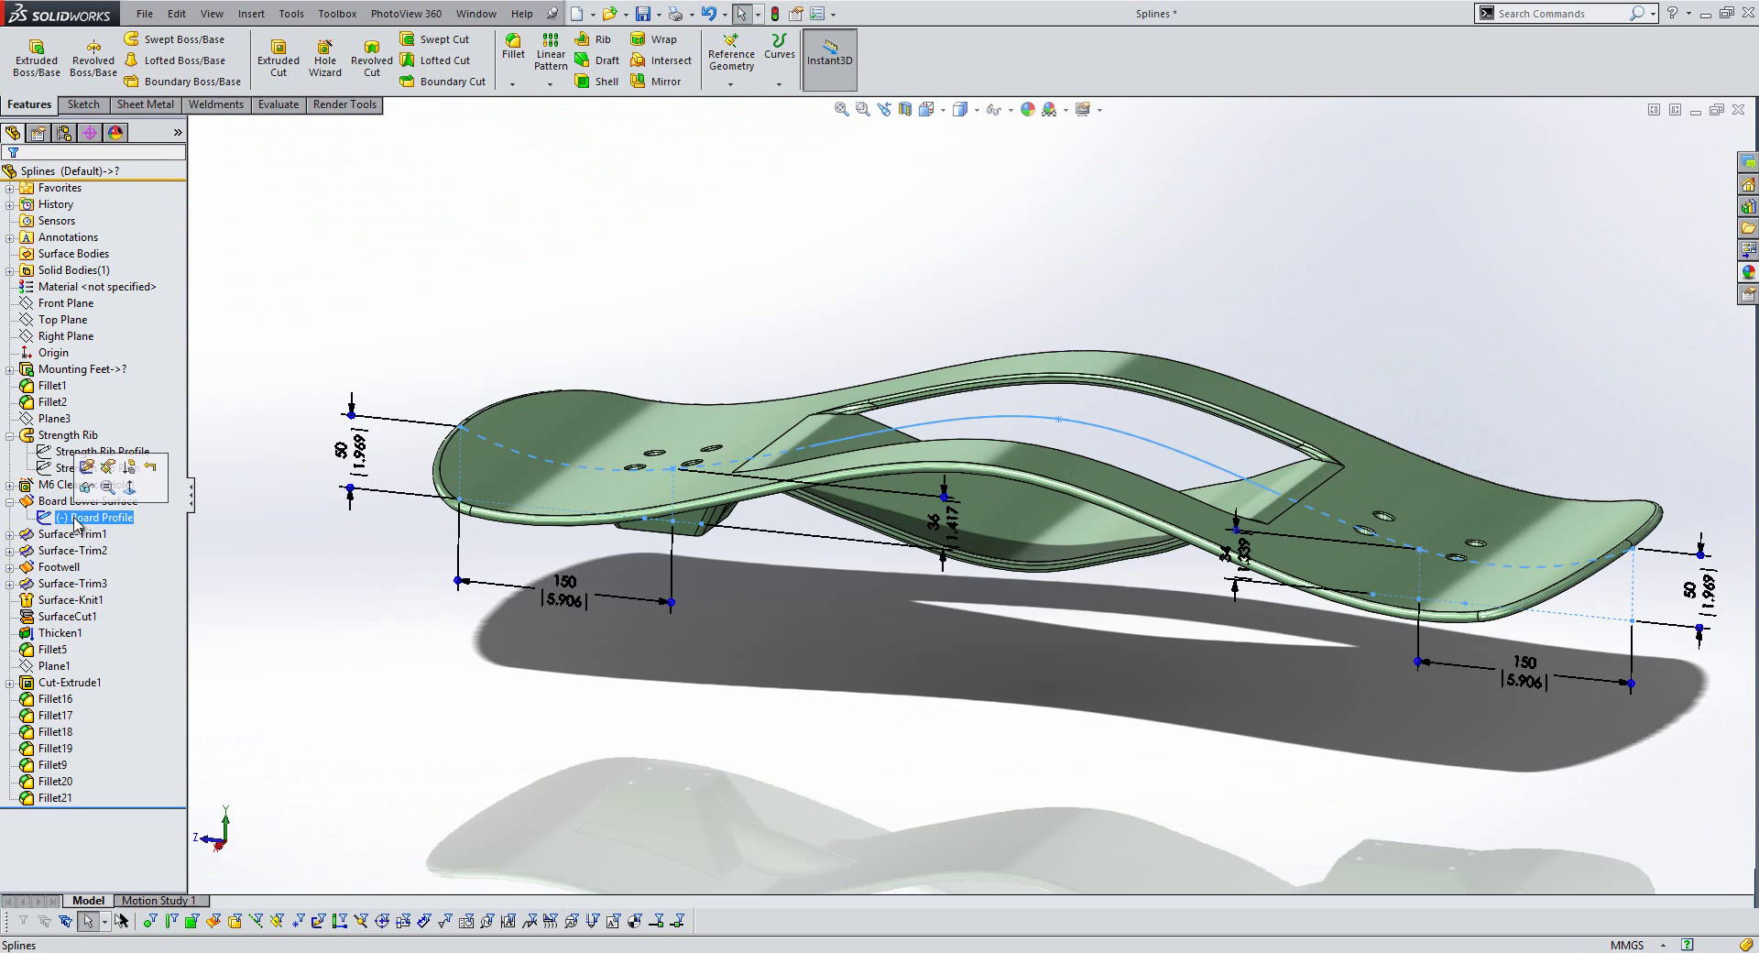
click(87, 466)
click(937, 117)
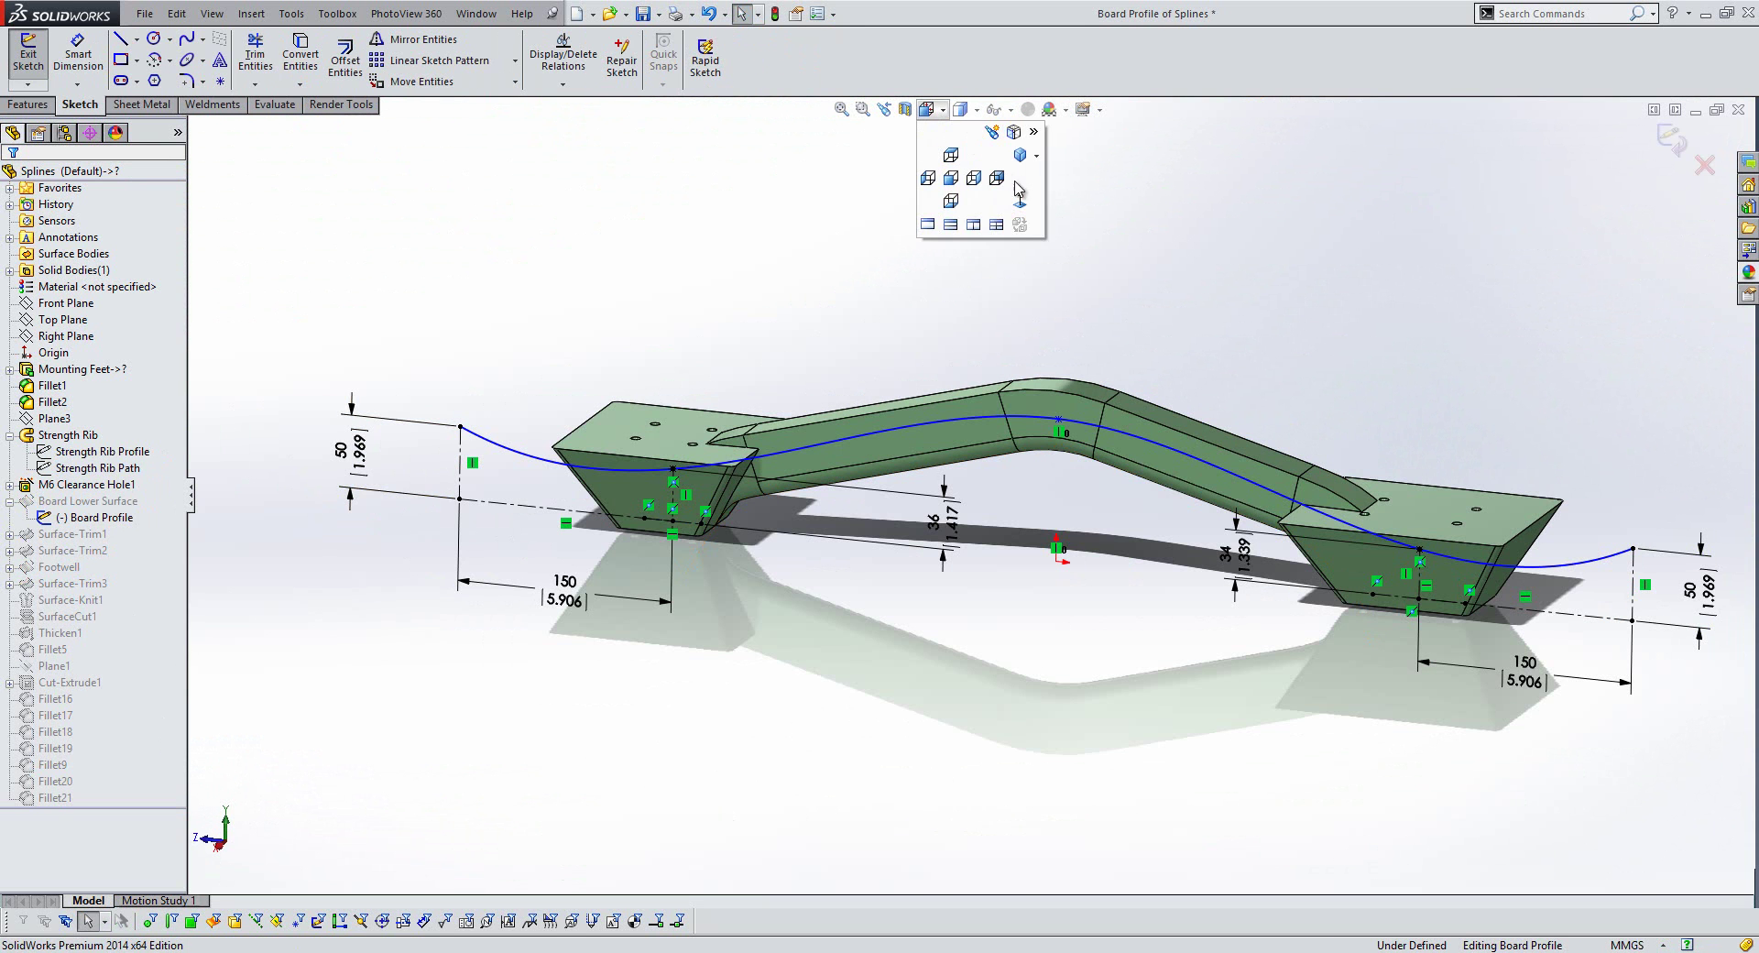
click(1020, 195)
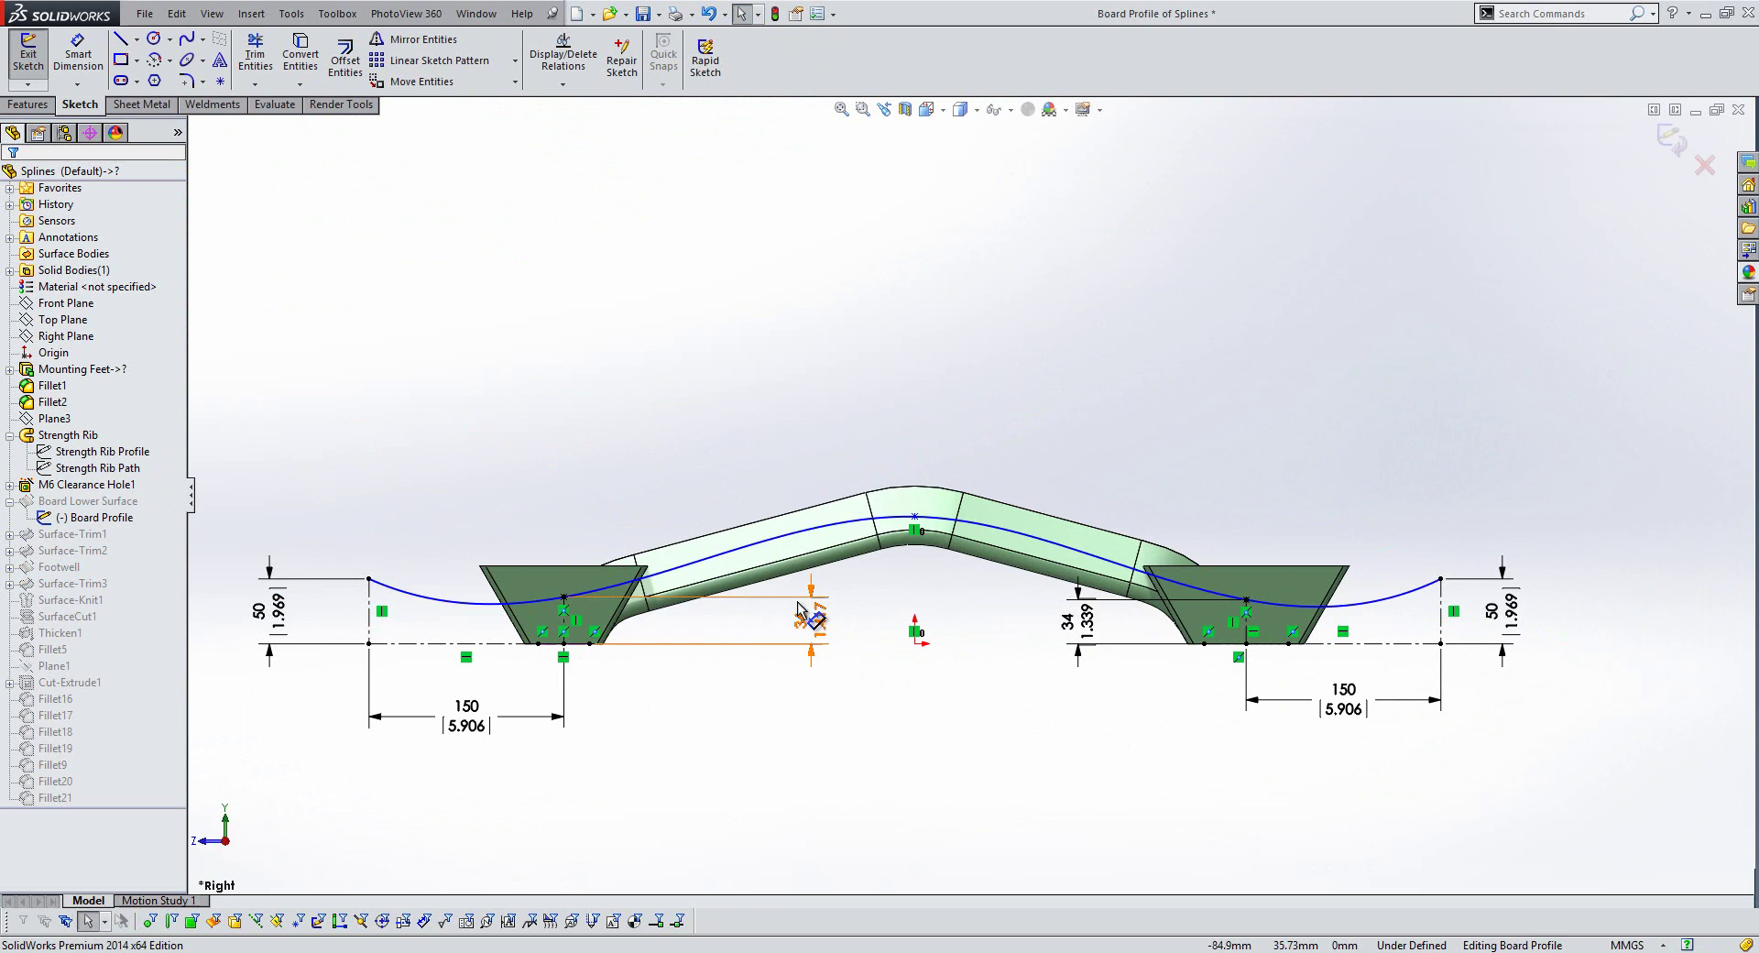
scroll(1107, 508, down, 2)
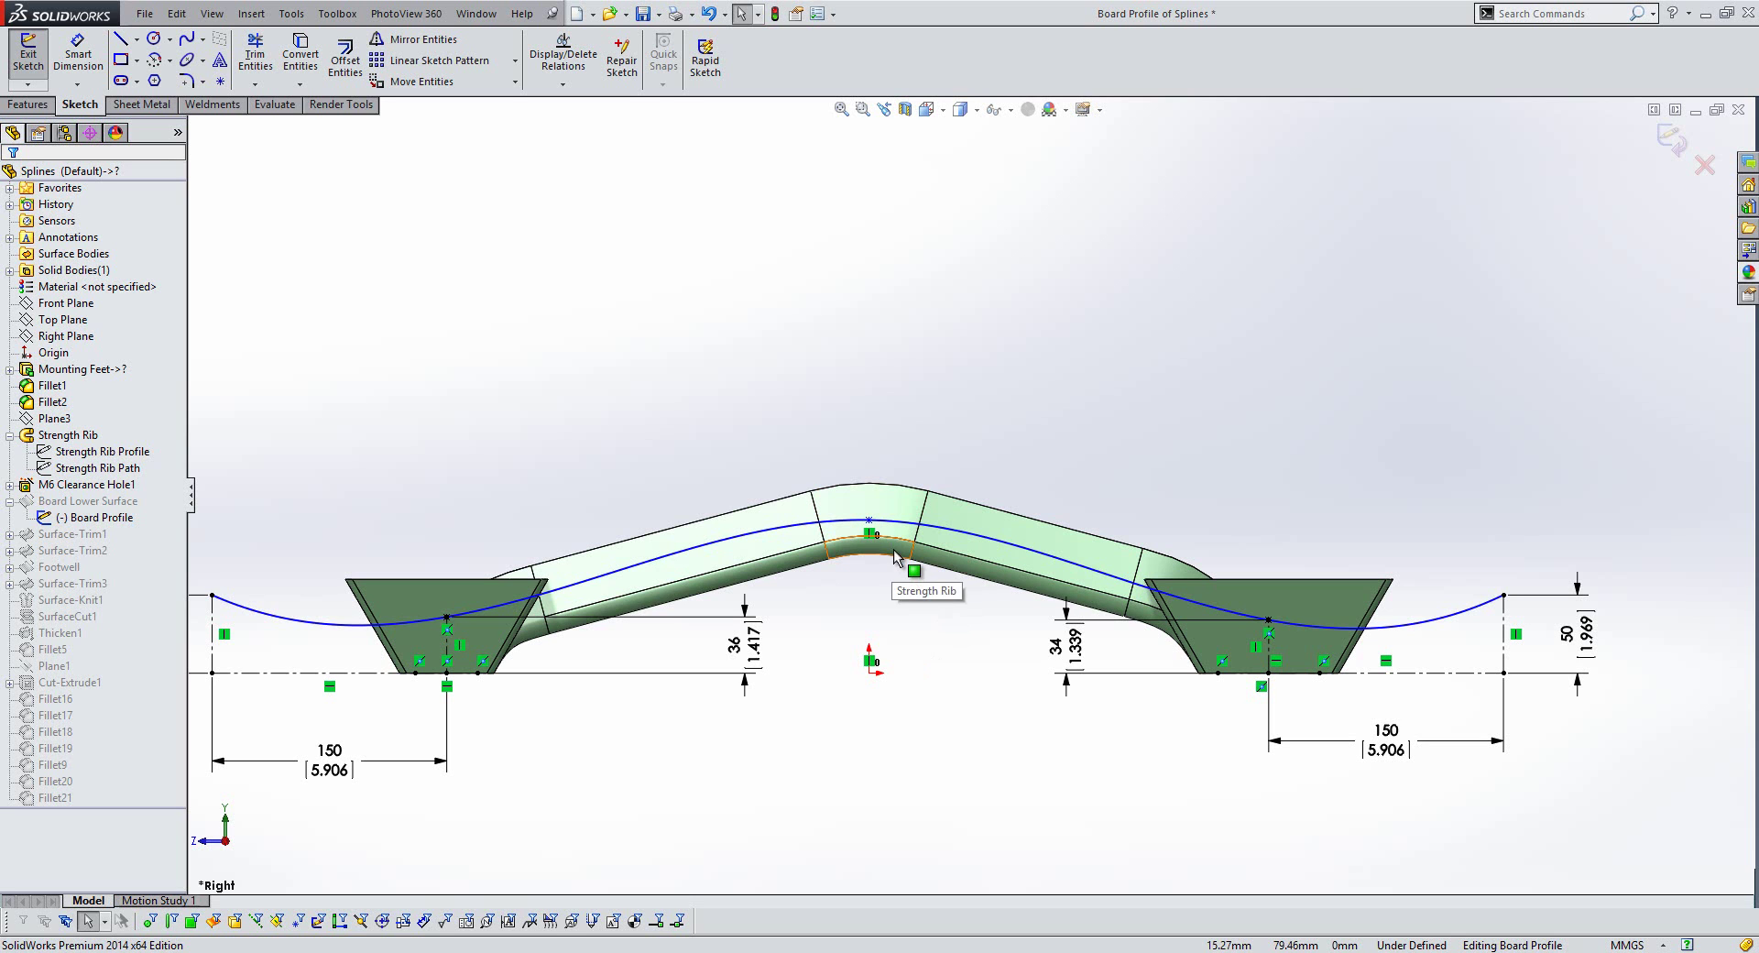
- Dimension the board spline length to 850 mm and exit the sketch
key(s)
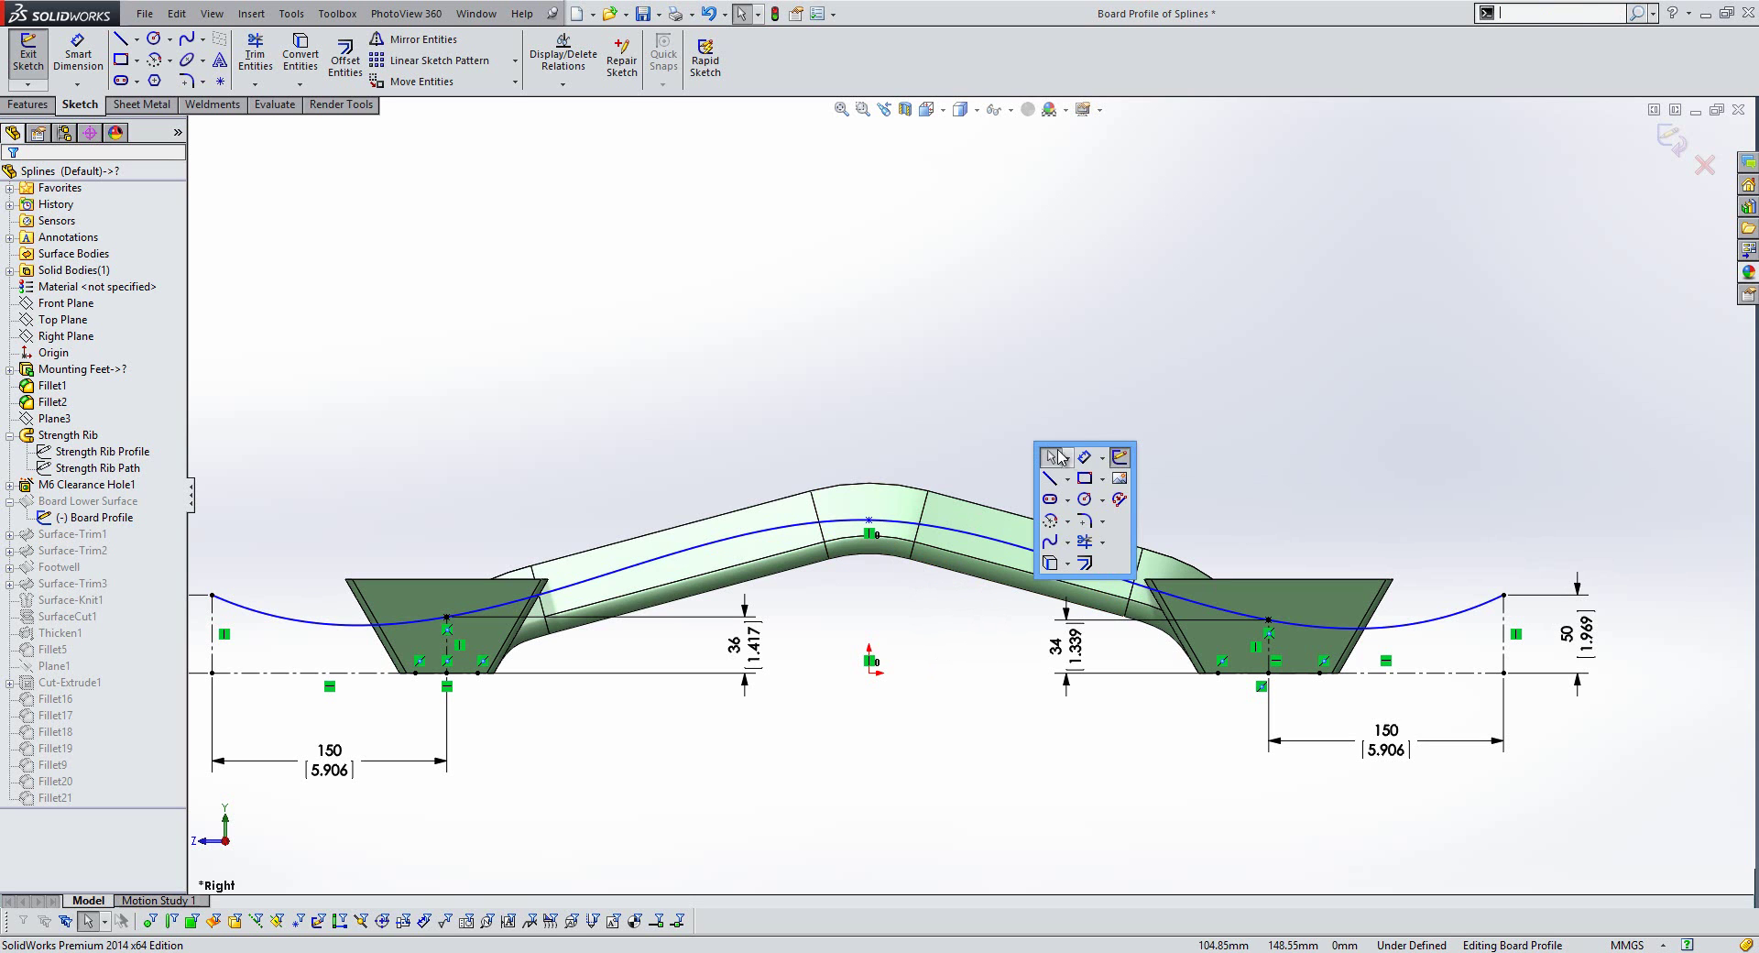
click(1084, 457)
click(979, 540)
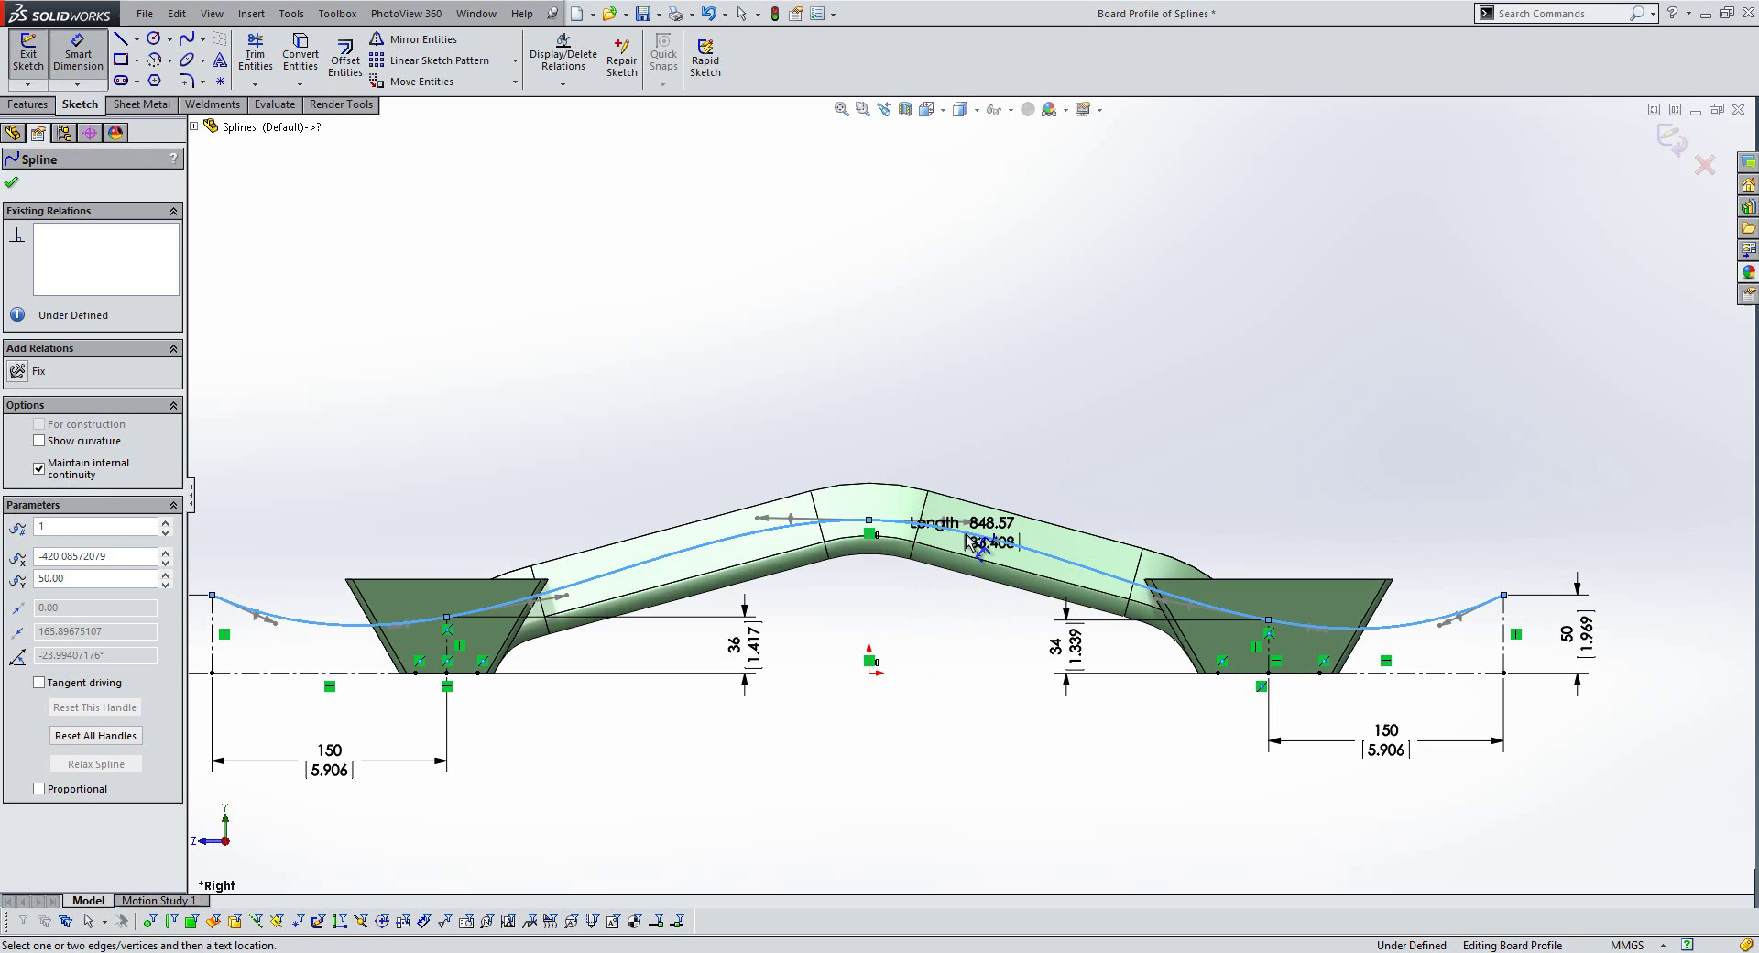
click(1122, 383)
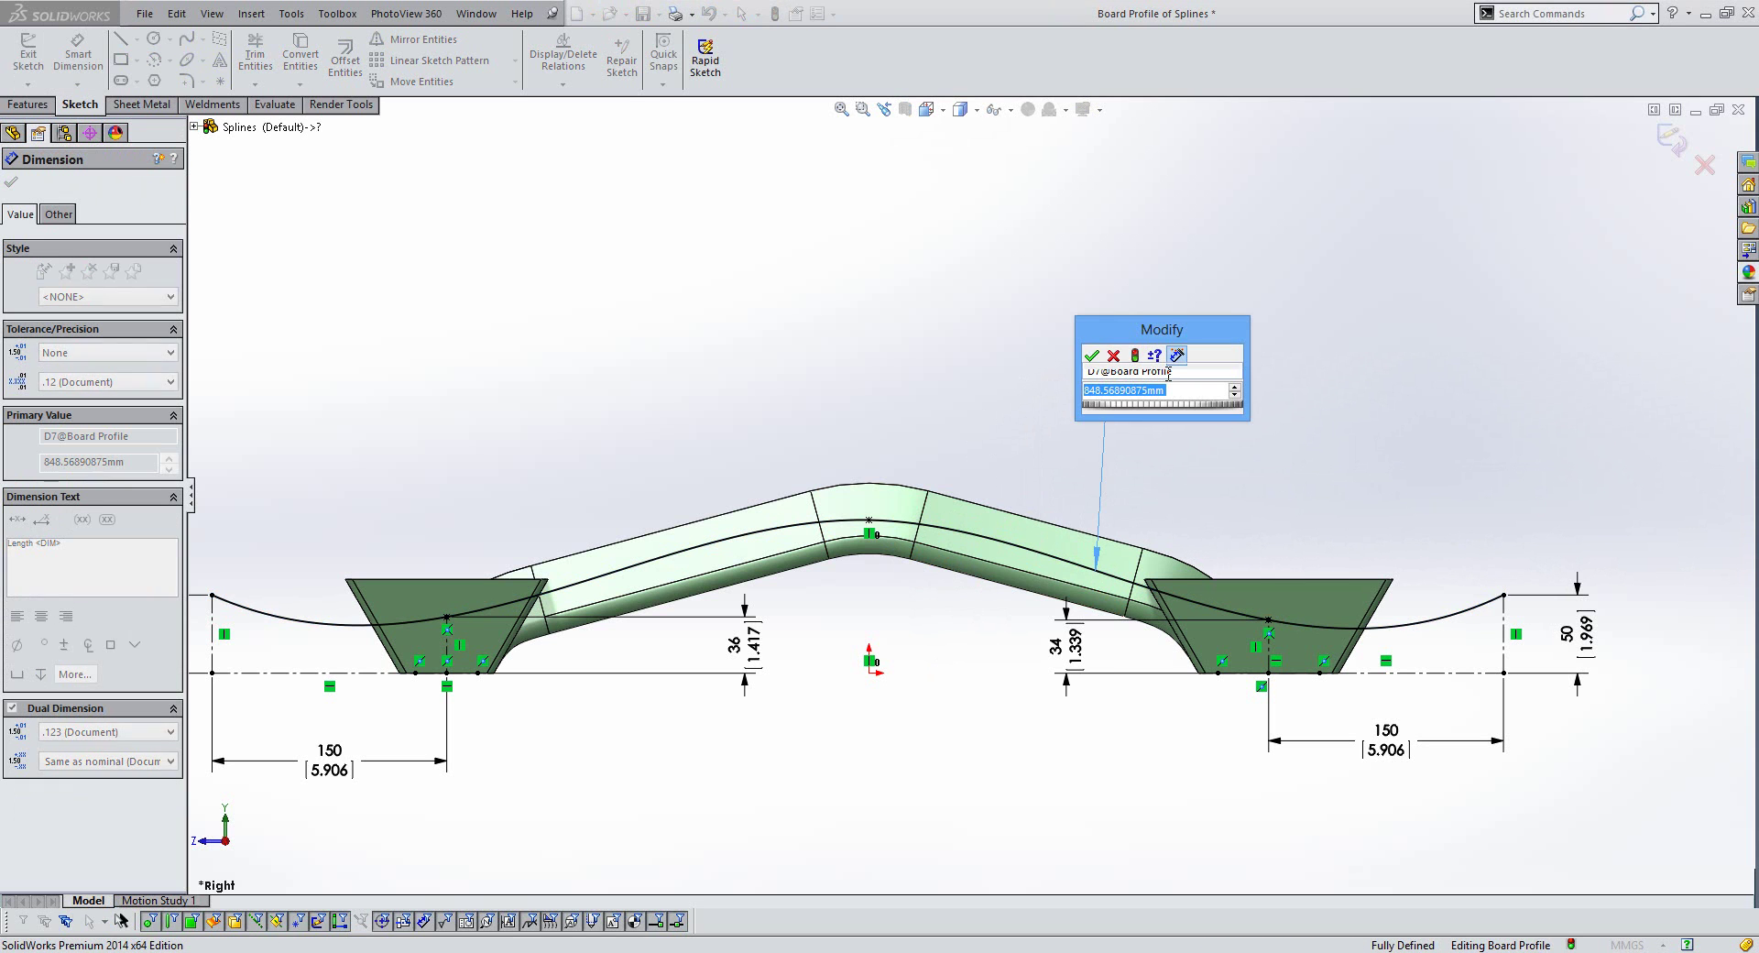
text(850)
key(Return)
click(1339, 459)
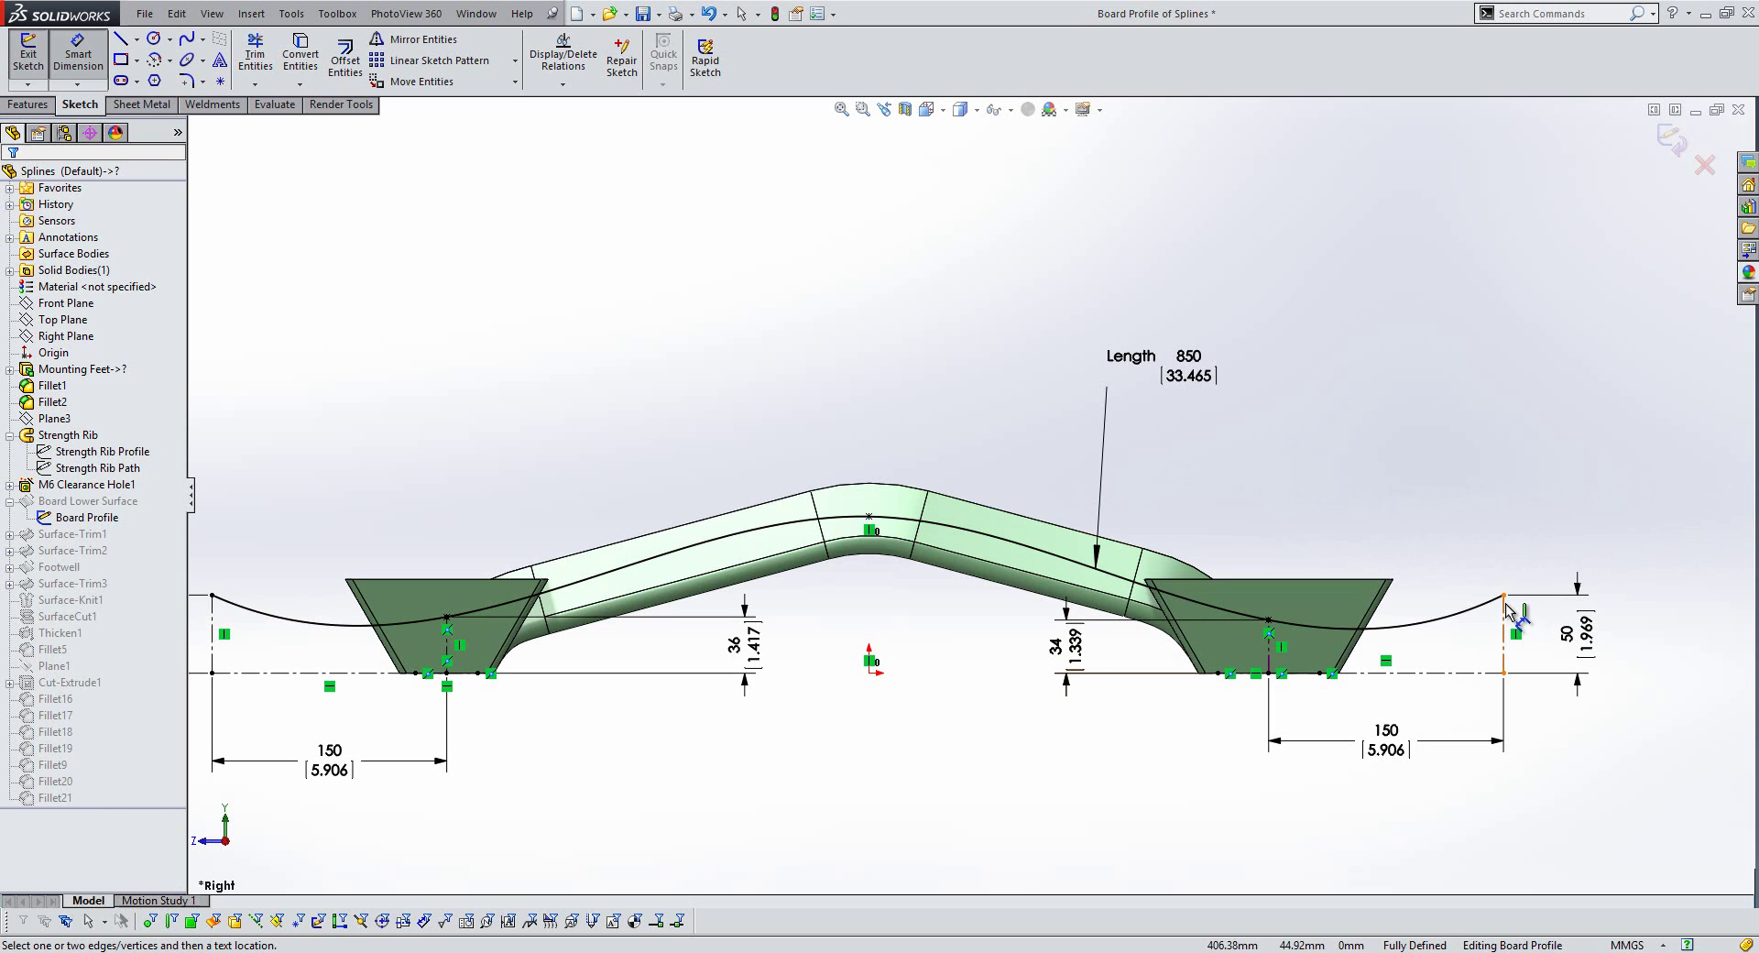
click(1673, 134)
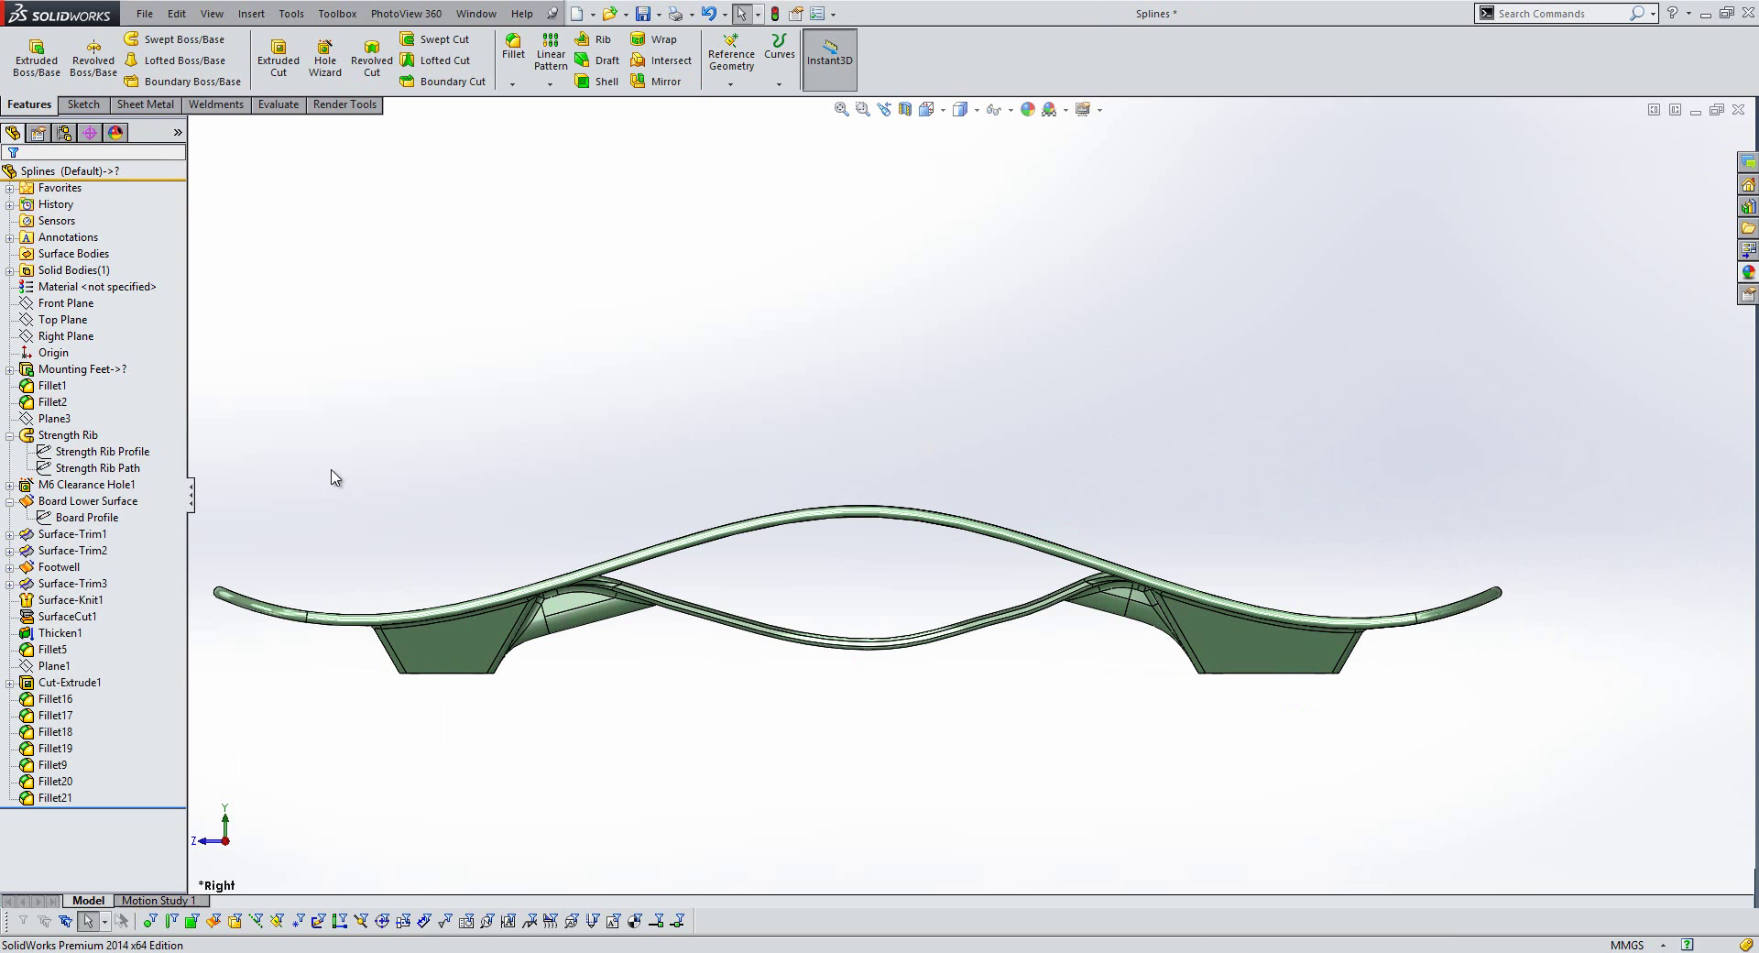
- Expand Surface-Trim3 and Footwell, then edit the Footwell Sketch
click(9, 583)
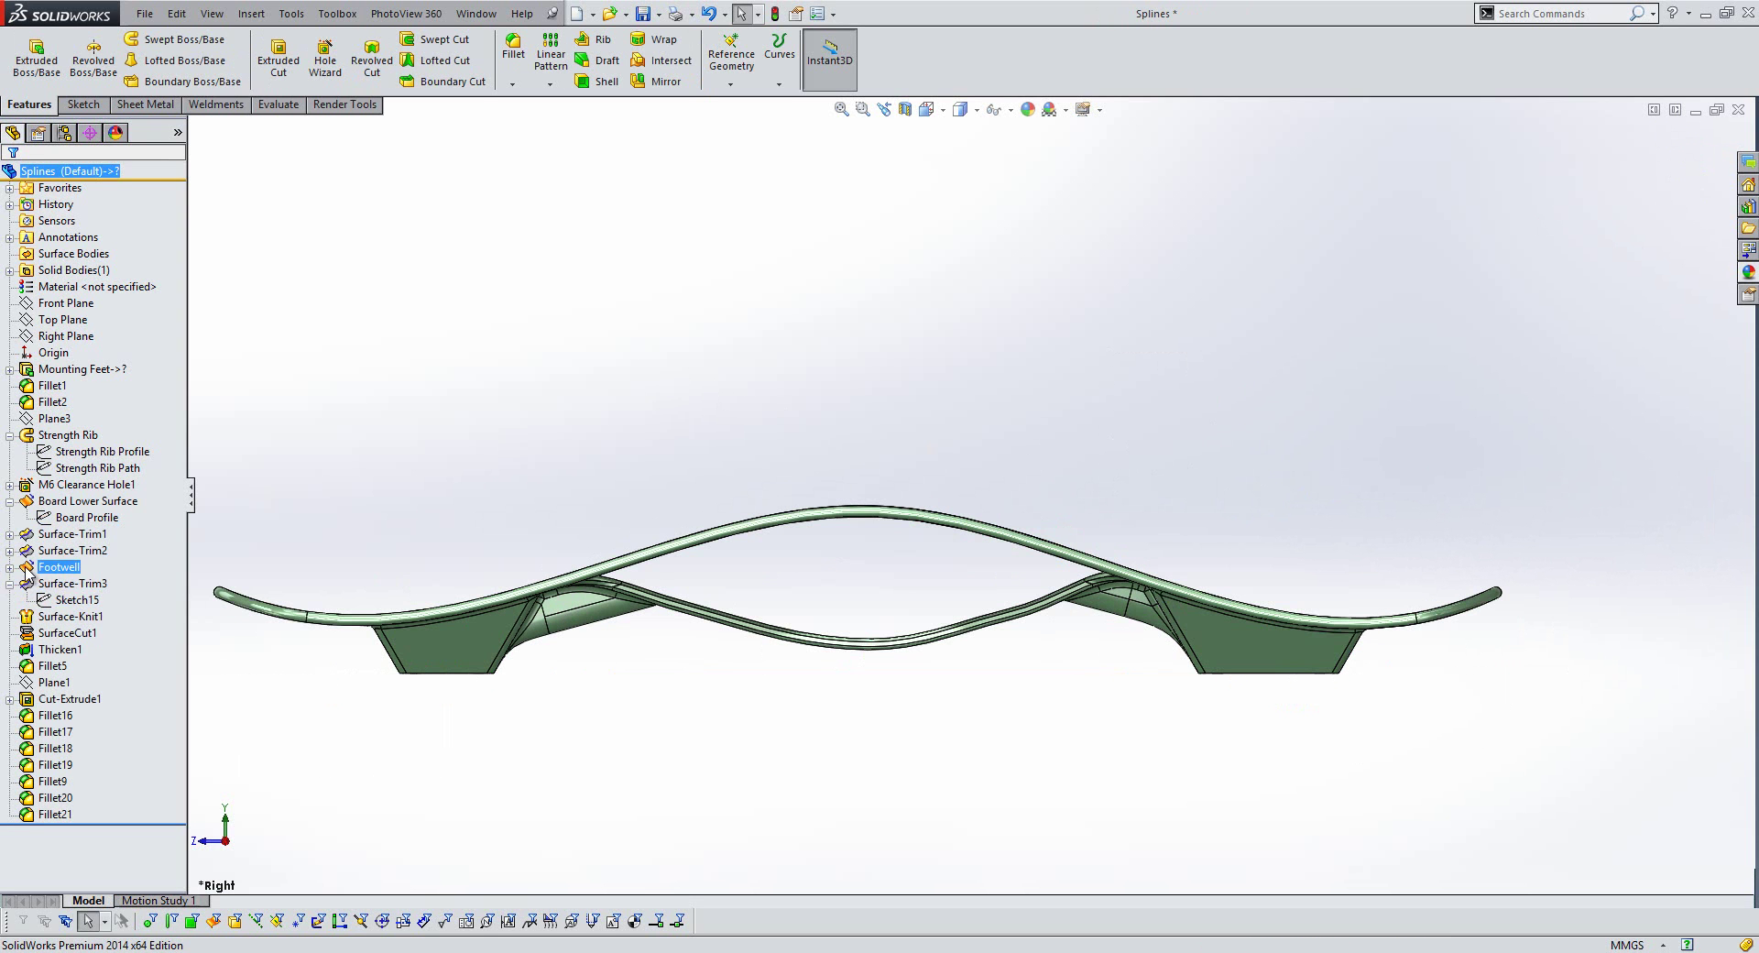
click(9, 567)
click(97, 583)
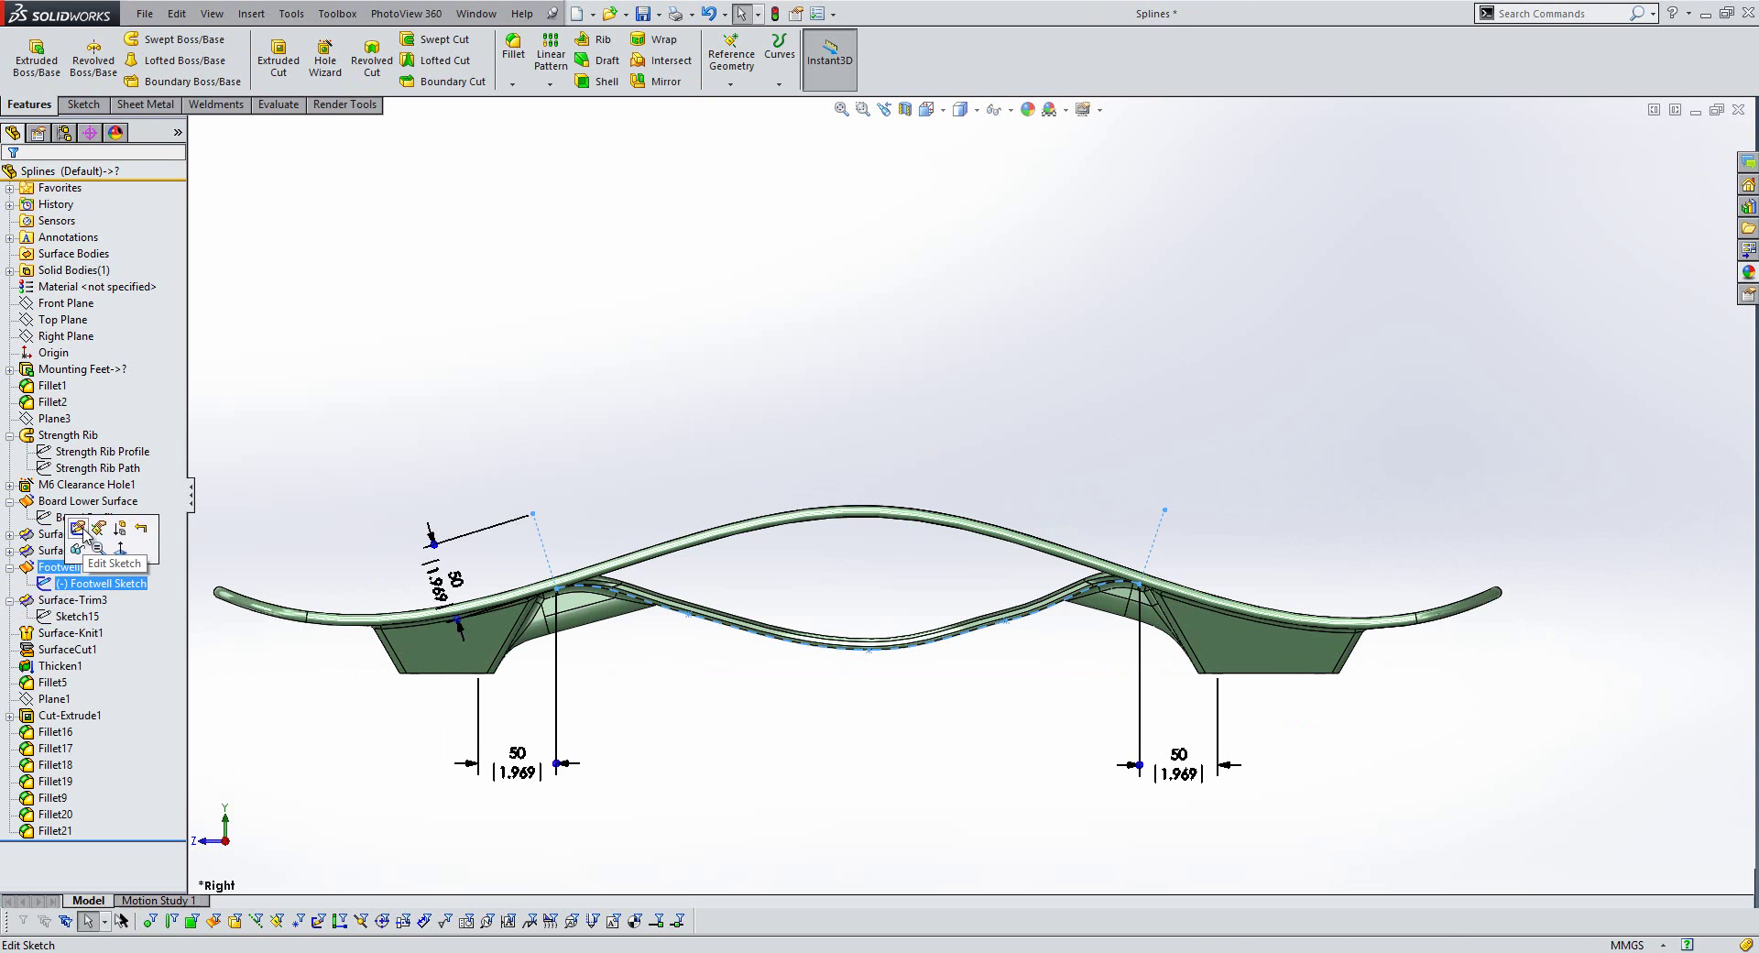
click(89, 538)
scroll(861, 596, down, 4)
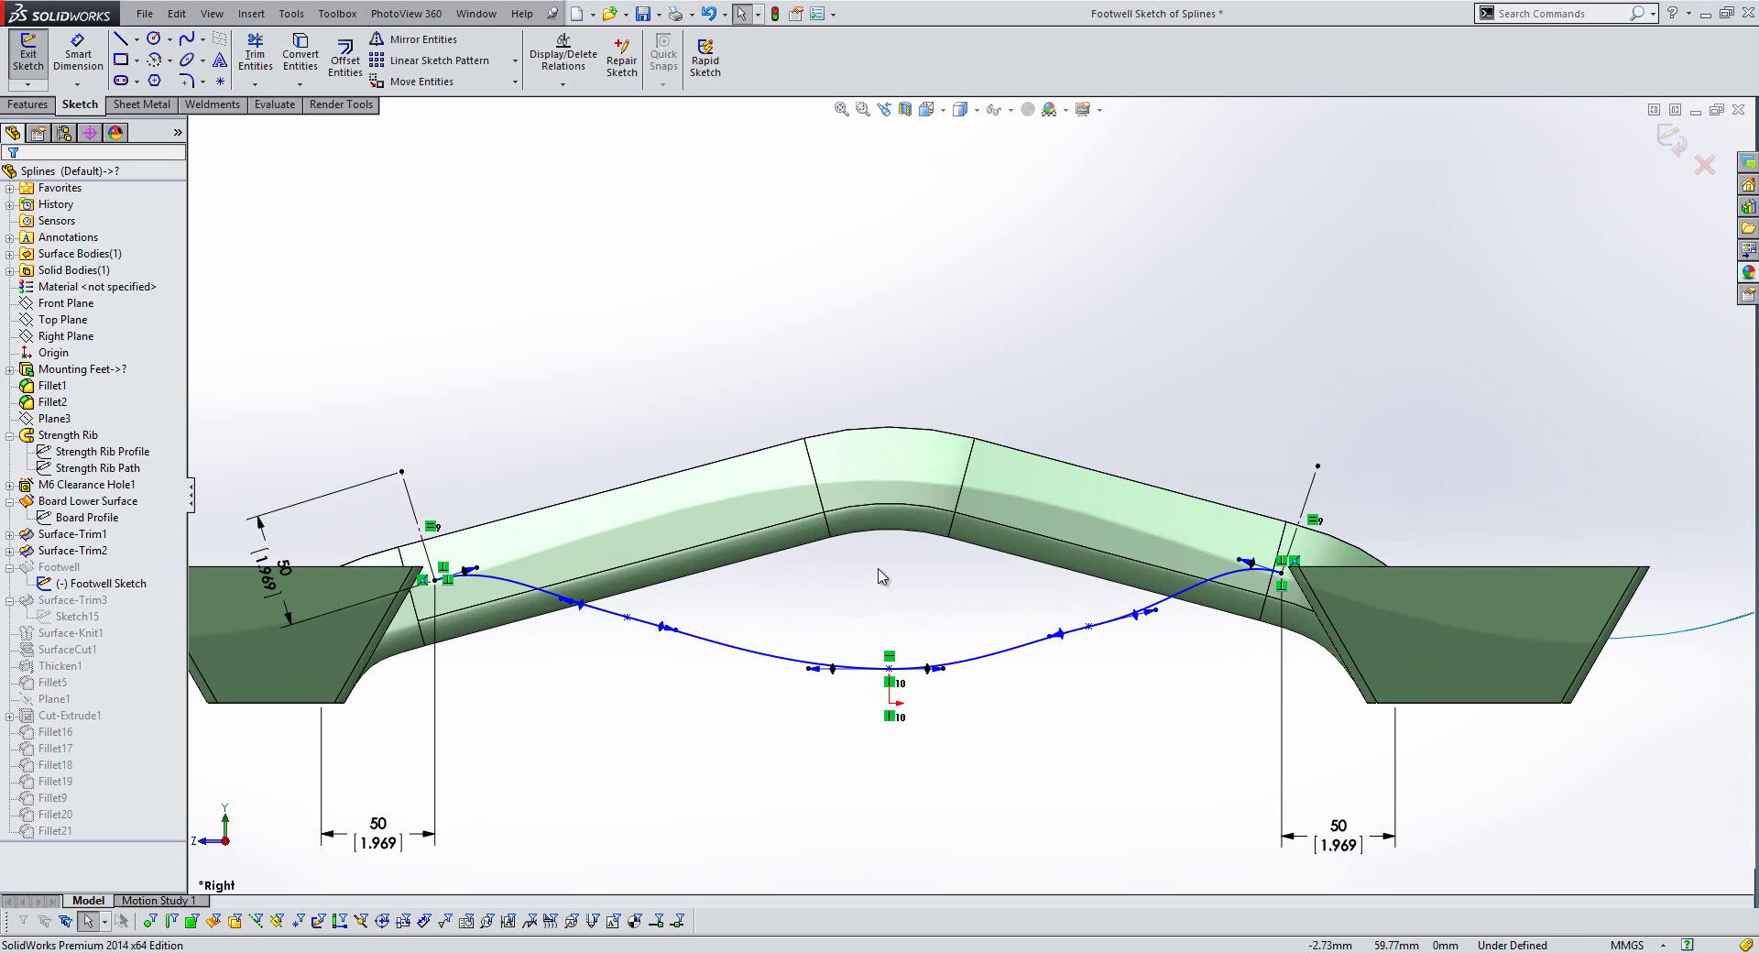
scroll(845, 621, down, 2)
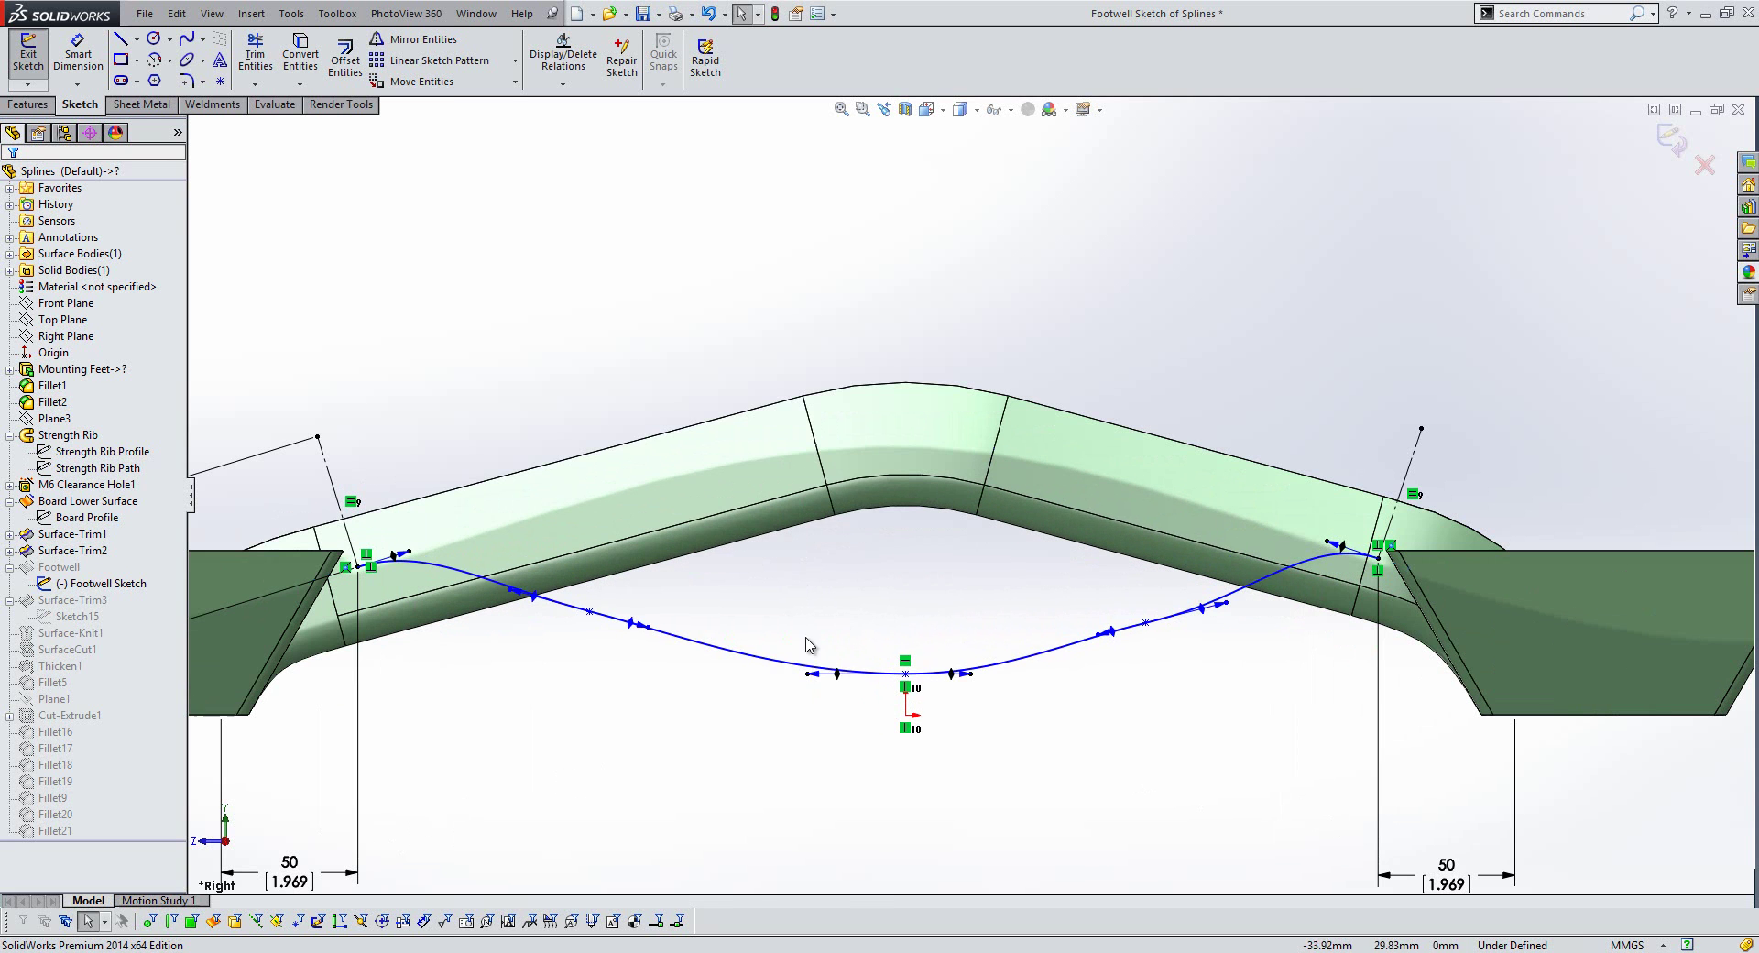
- Show, then hide, curvature combs on the footwell spline
right_click(705, 640)
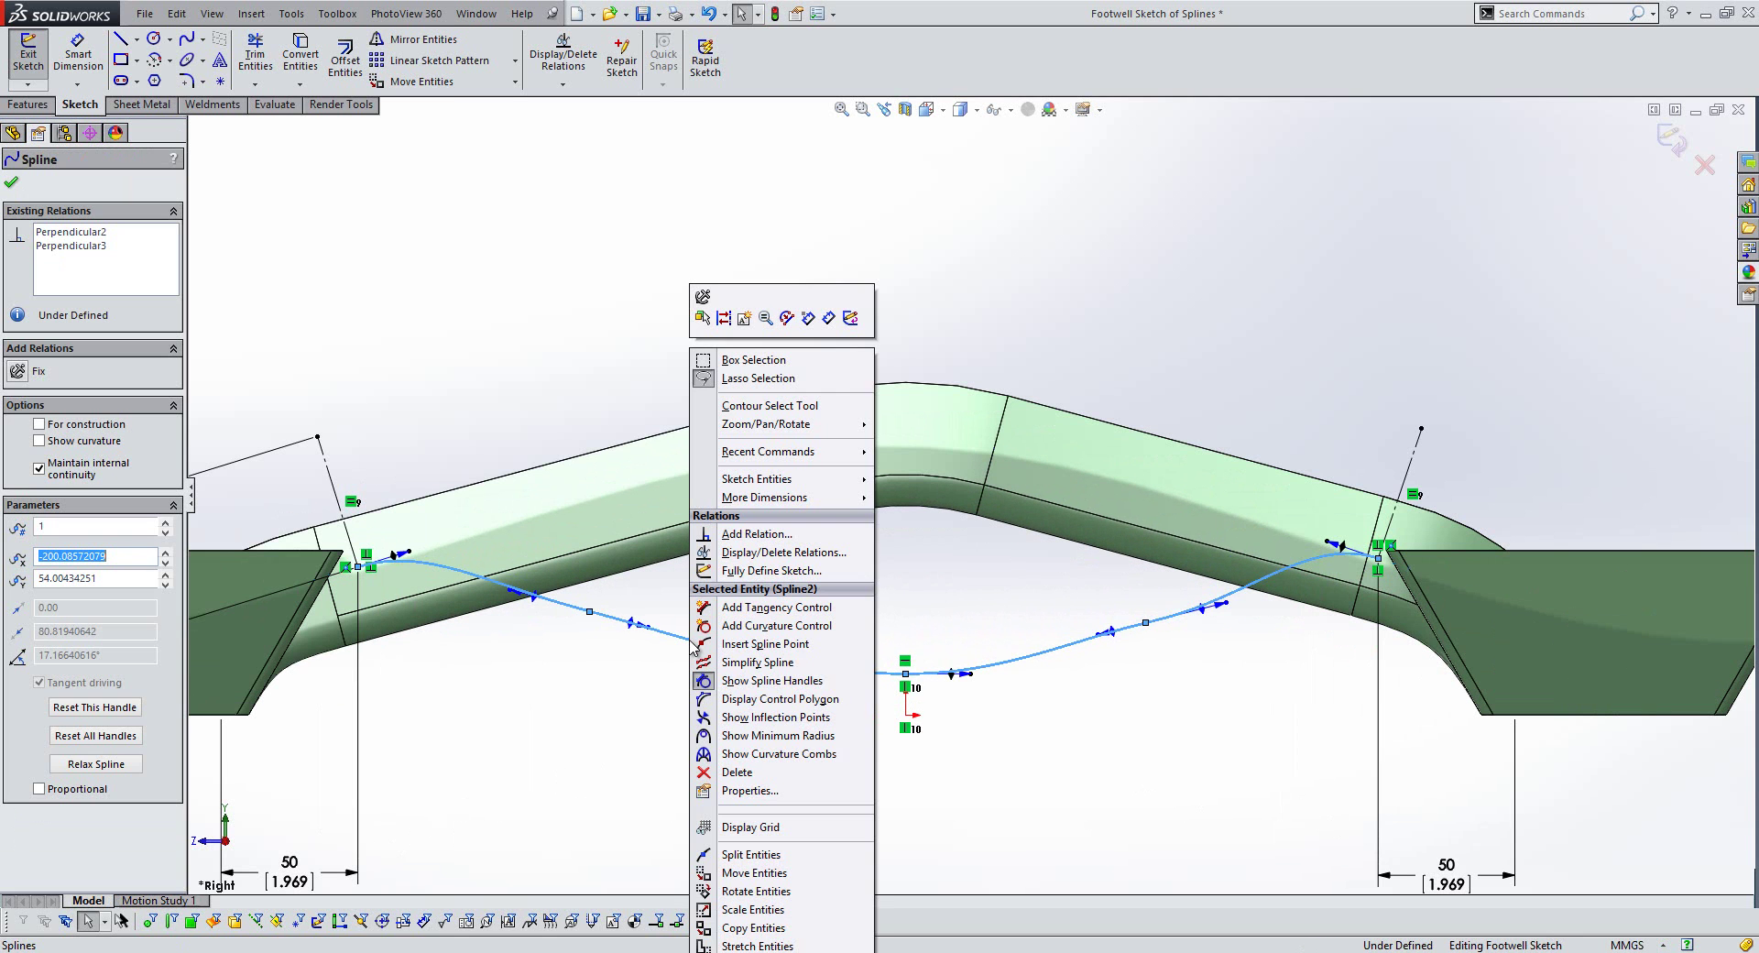
click(747, 754)
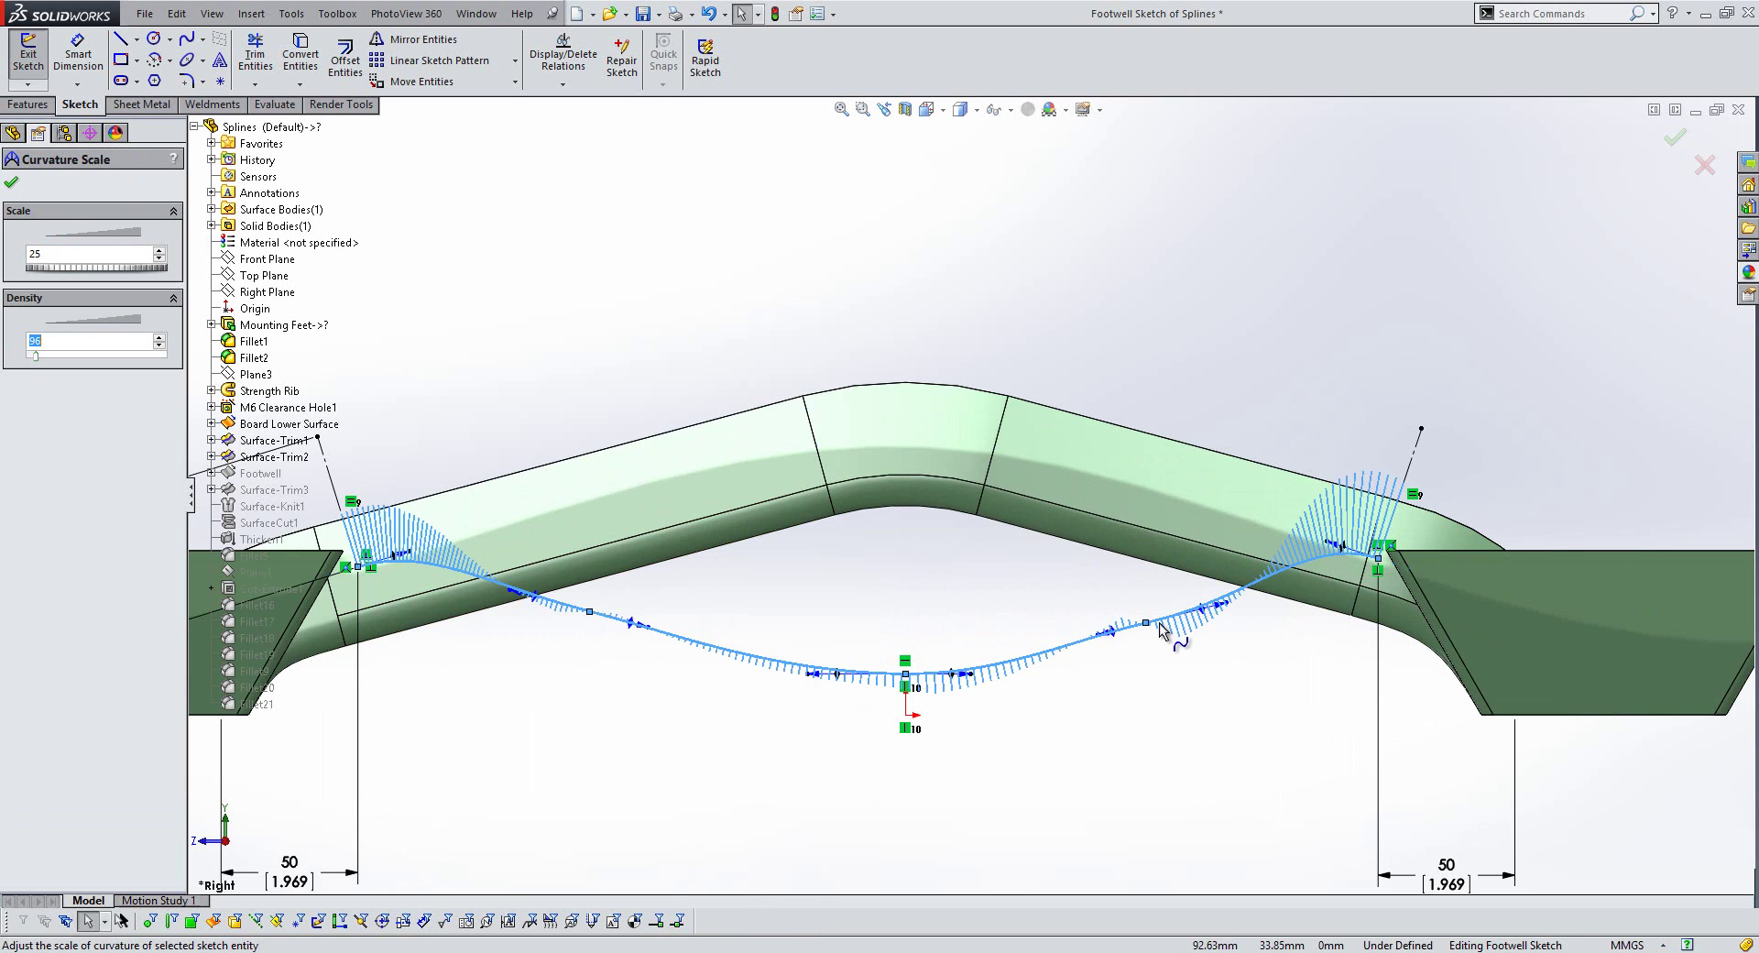
click(11, 181)
right_click(705, 646)
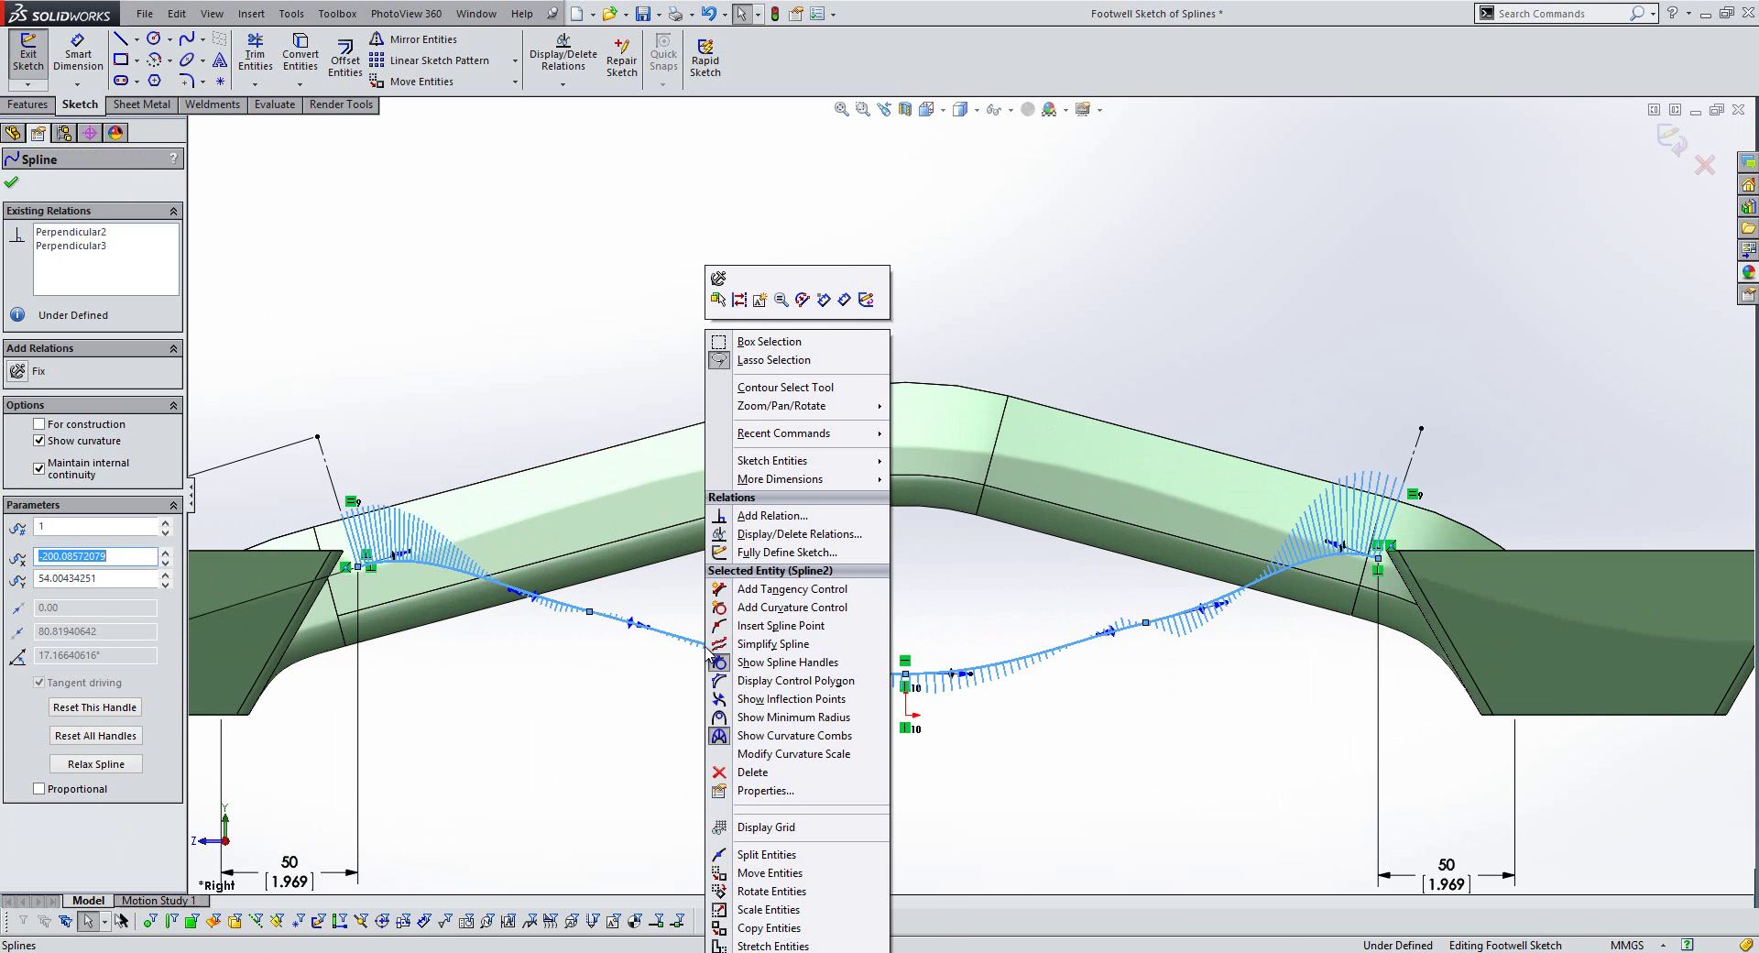
click(786, 737)
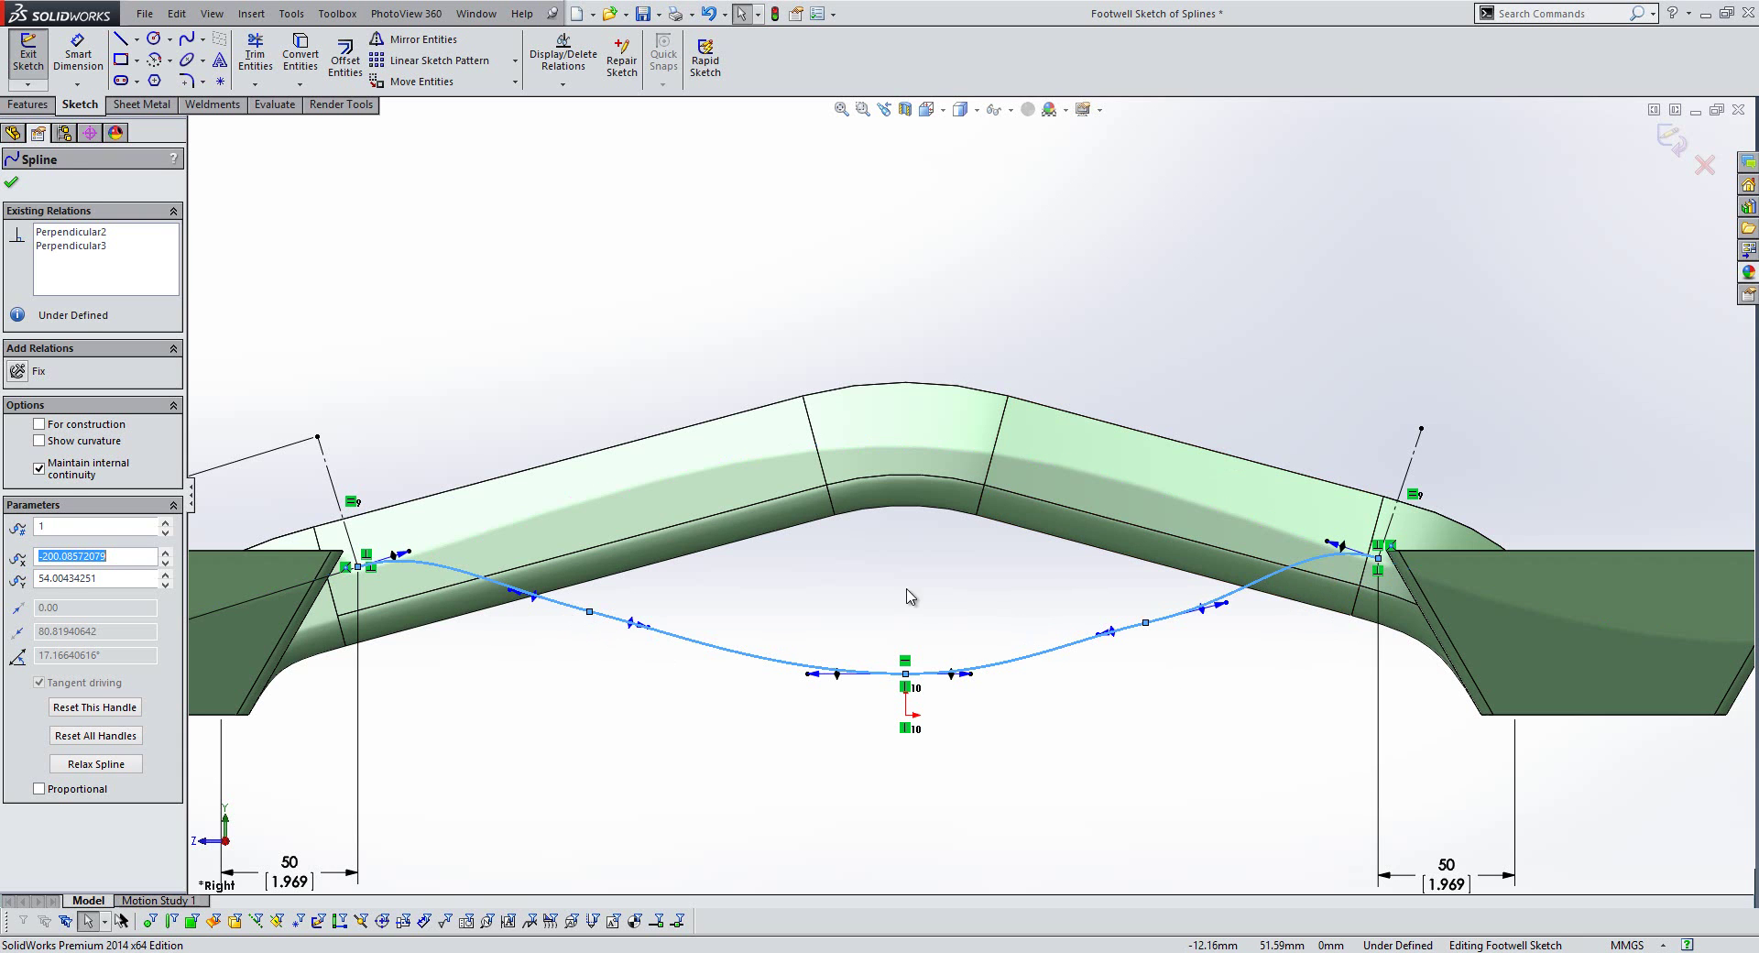
click(864, 579)
key(s)
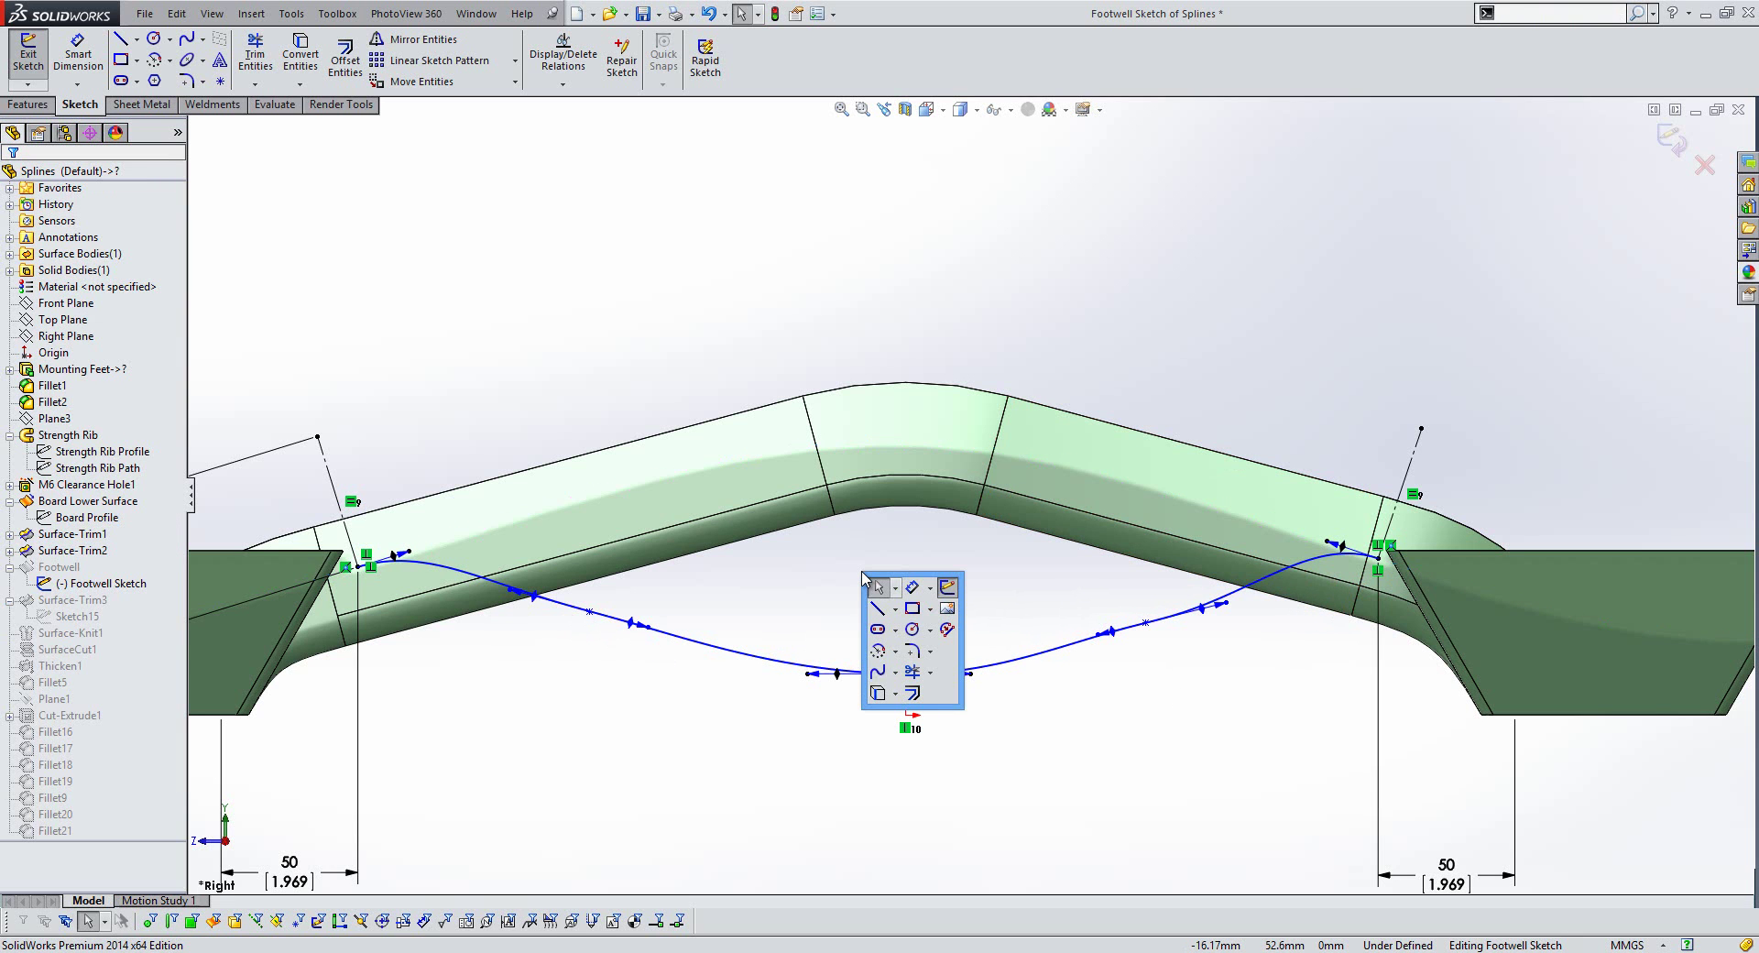
- Draw a style spline across the footwell from its left end to its right end
click(896, 673)
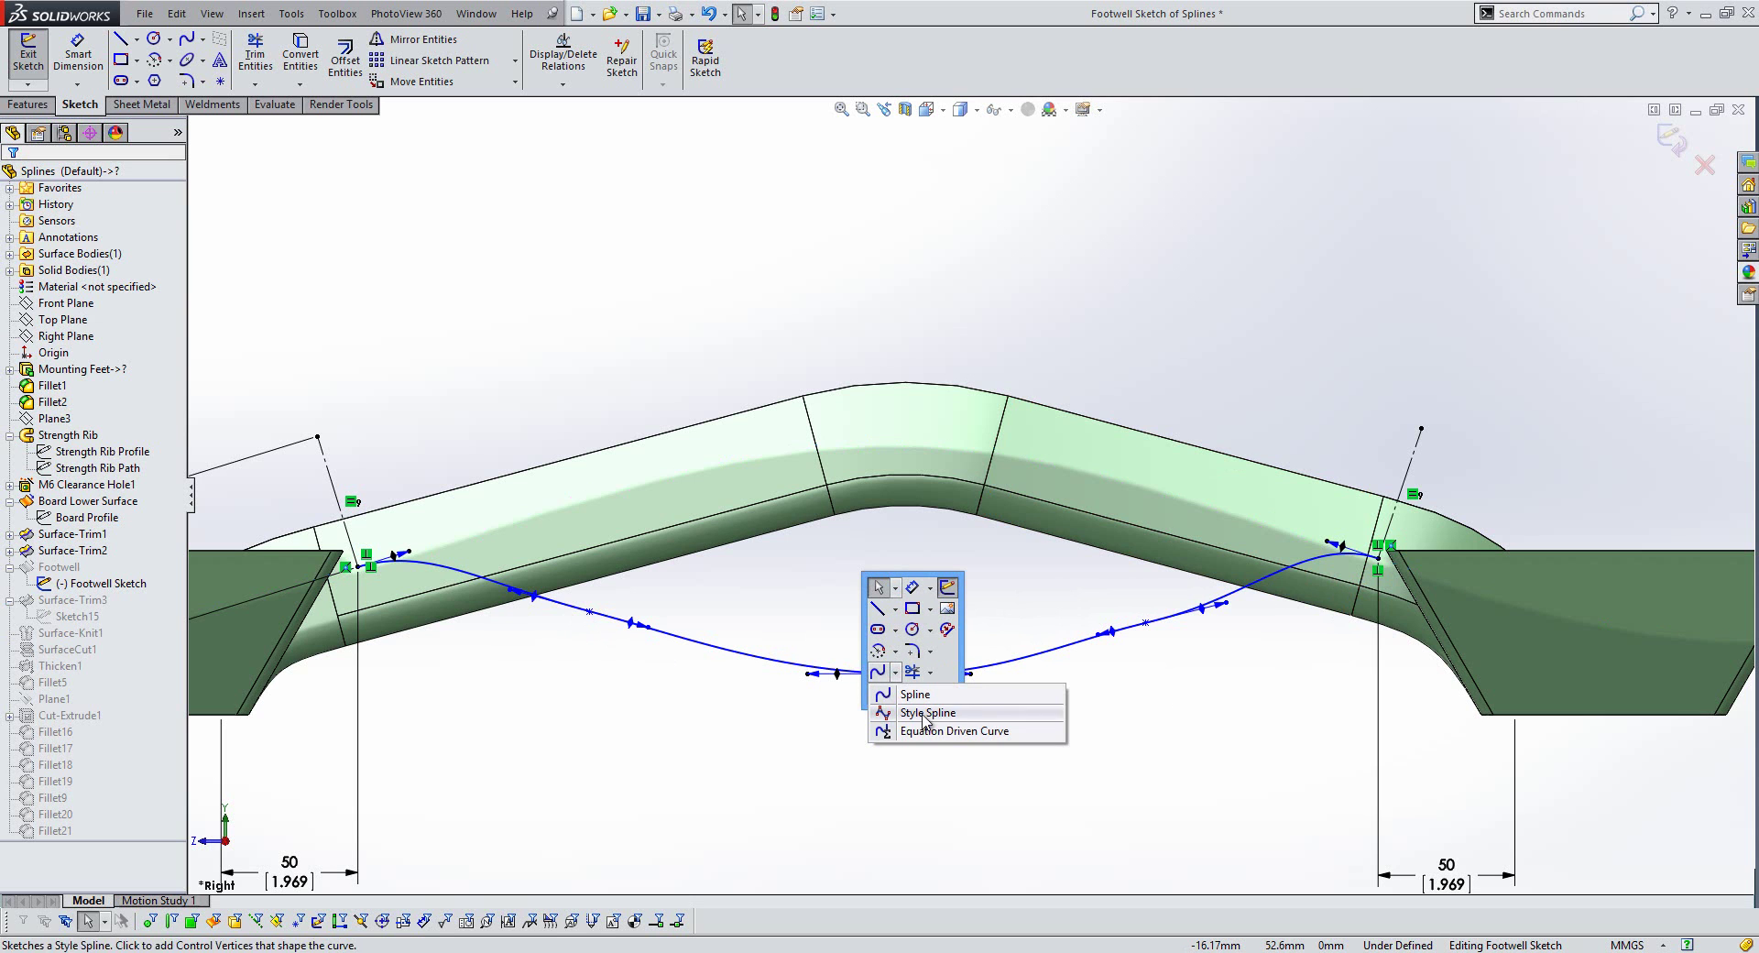
click(910, 715)
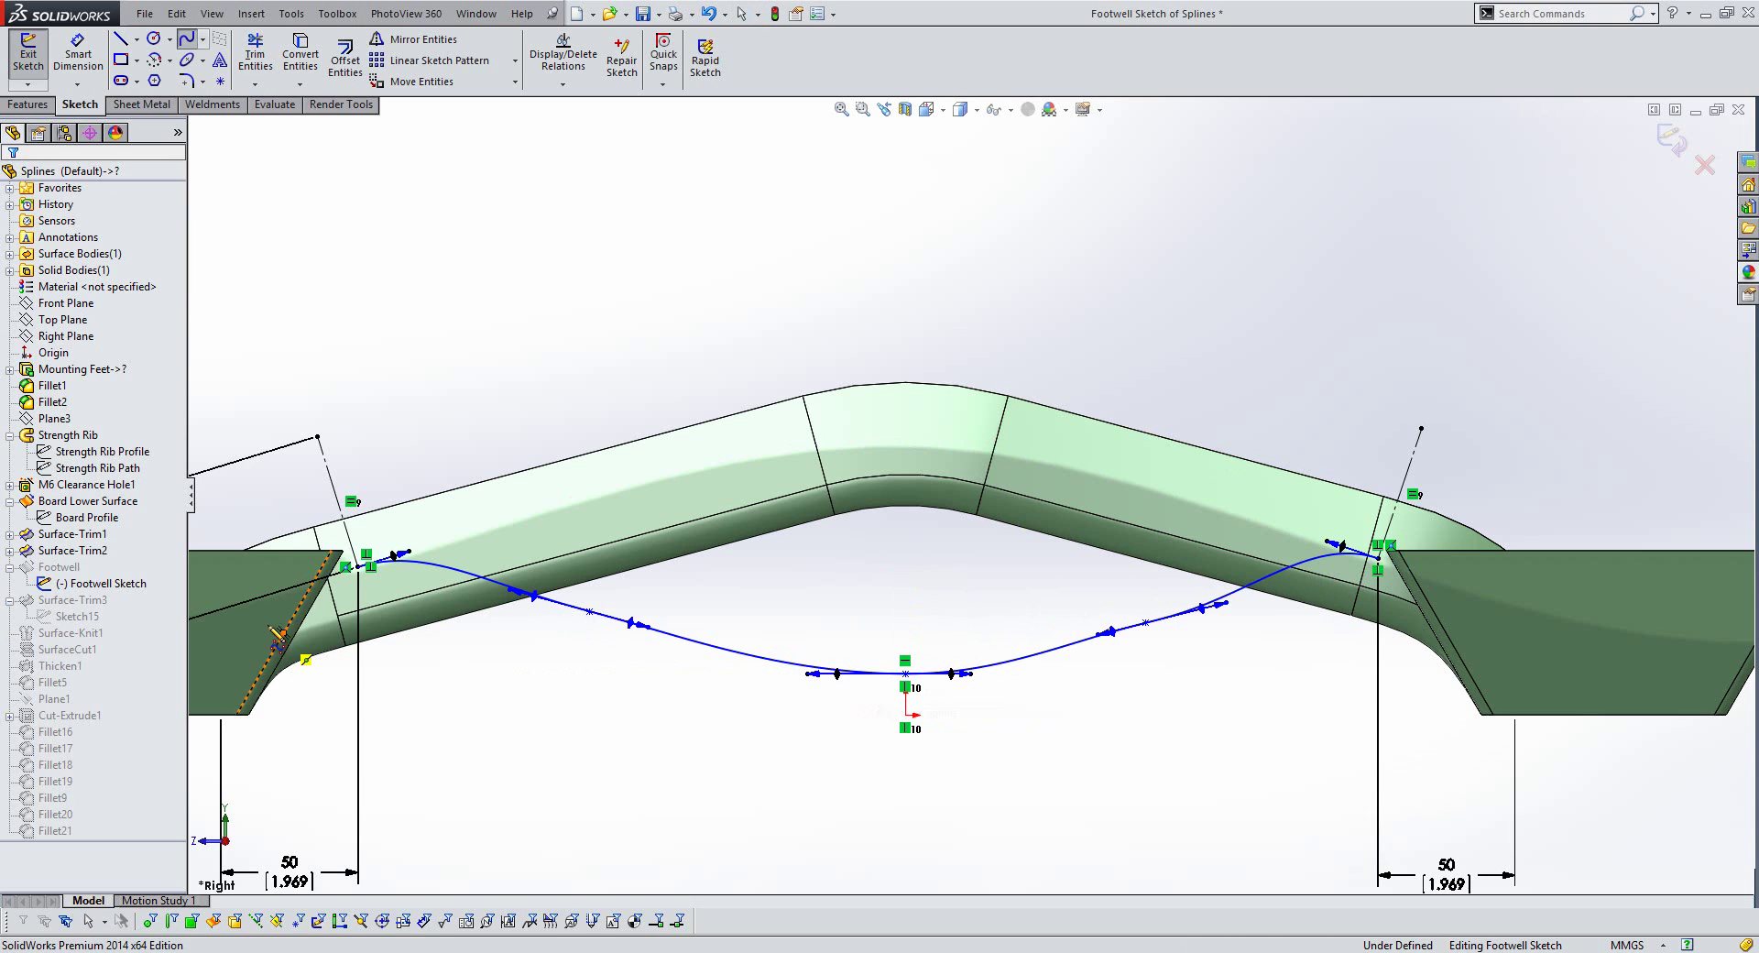
click(359, 566)
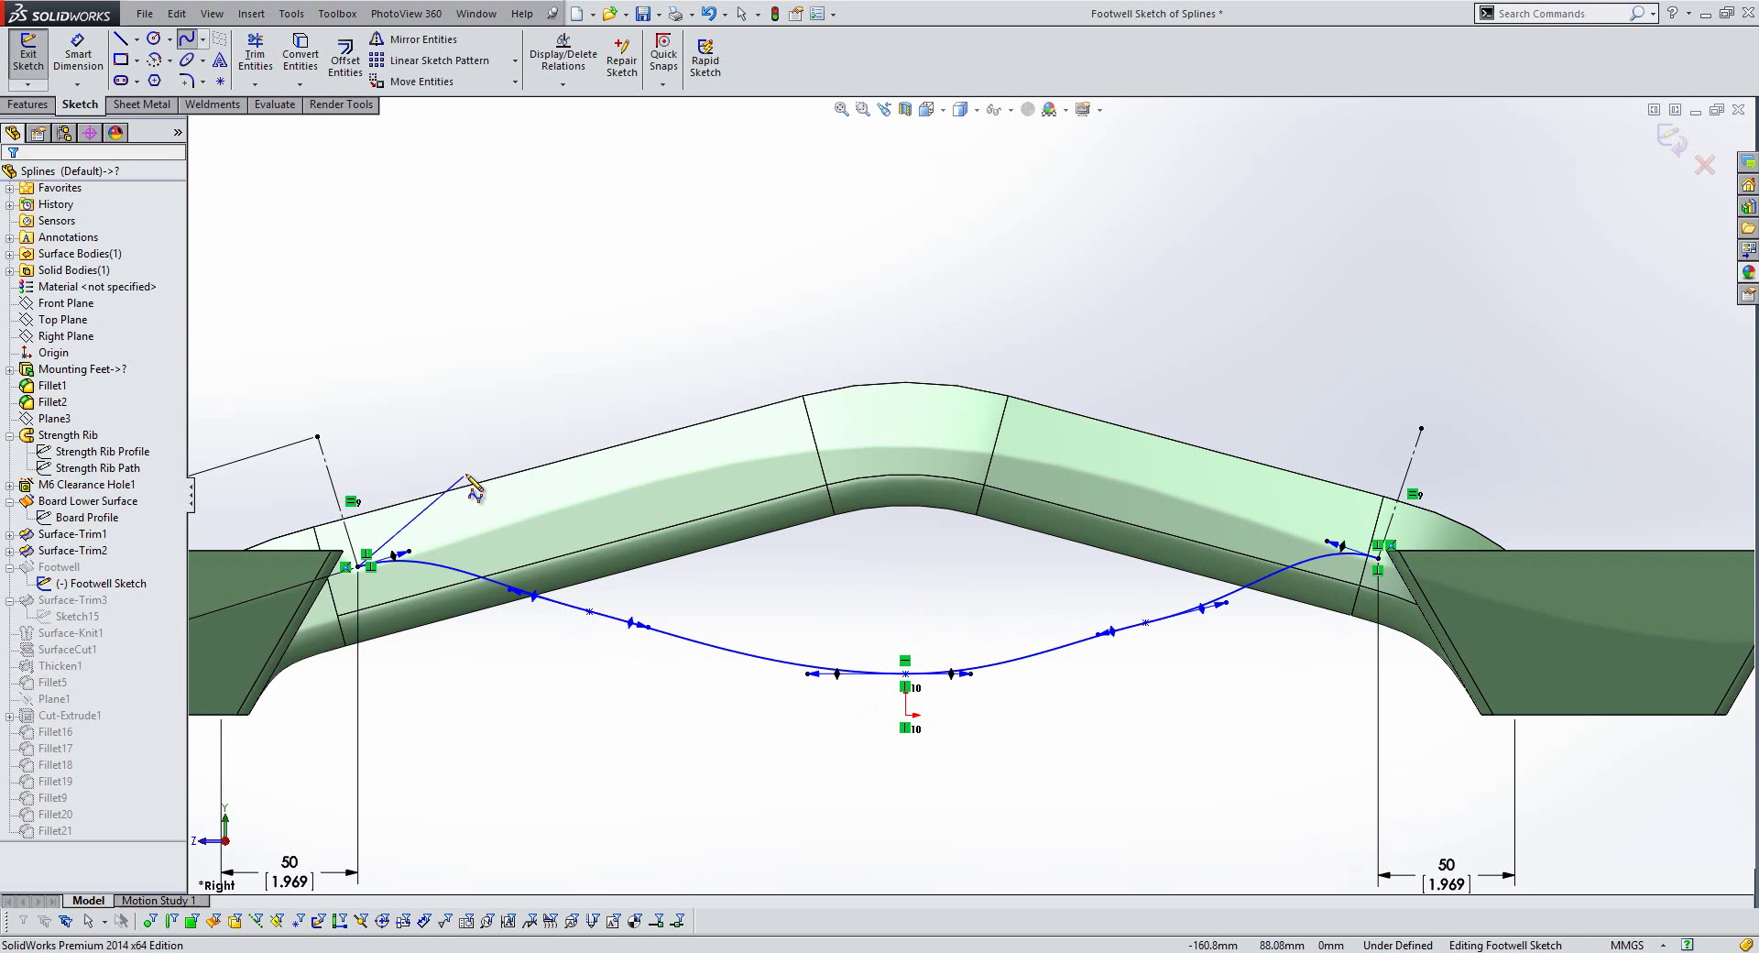
click(574, 385)
click(716, 796)
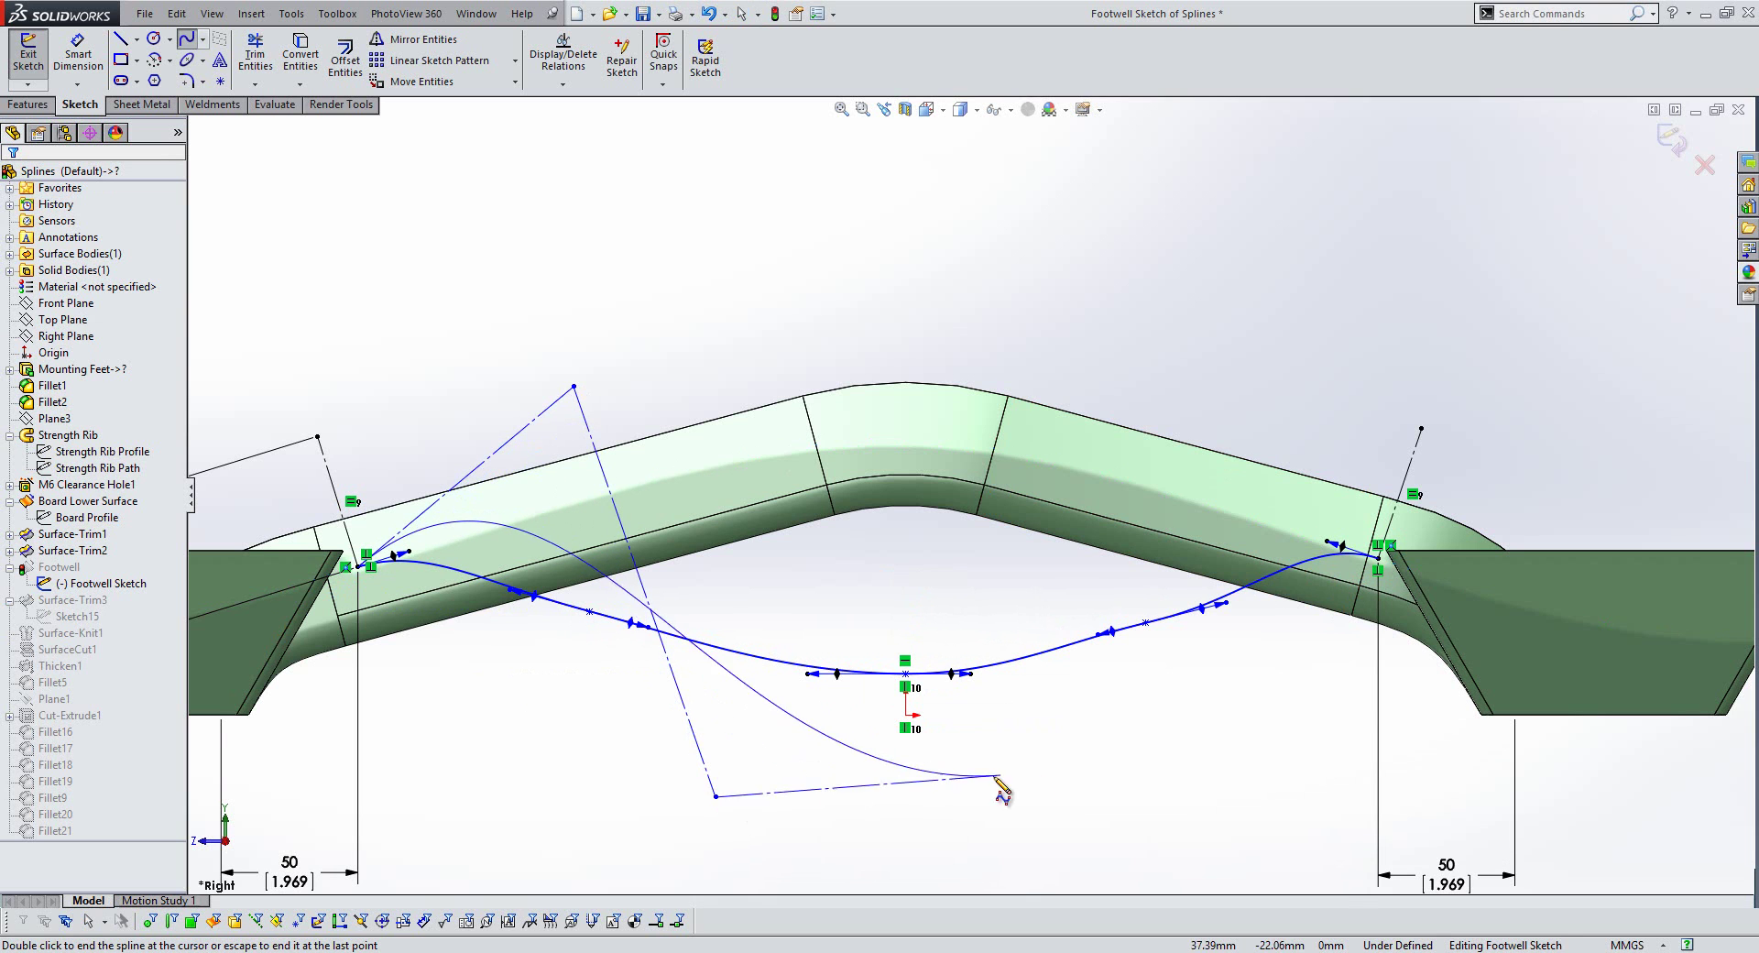
click(1091, 797)
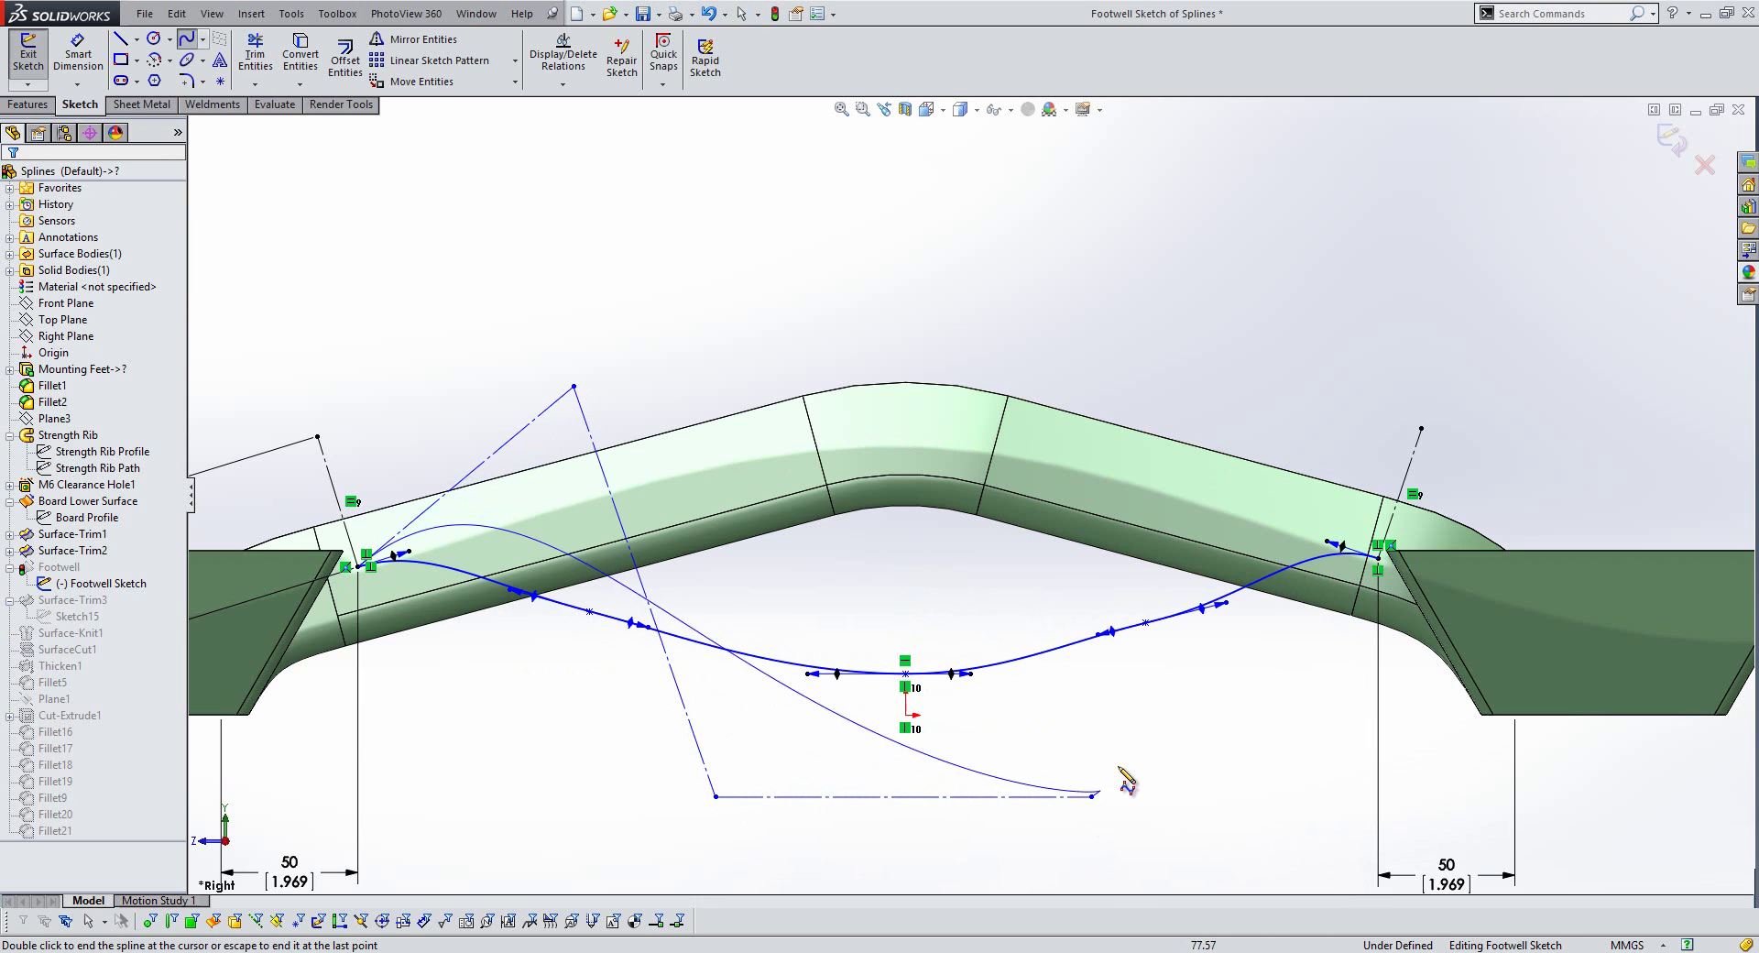
click(1248, 328)
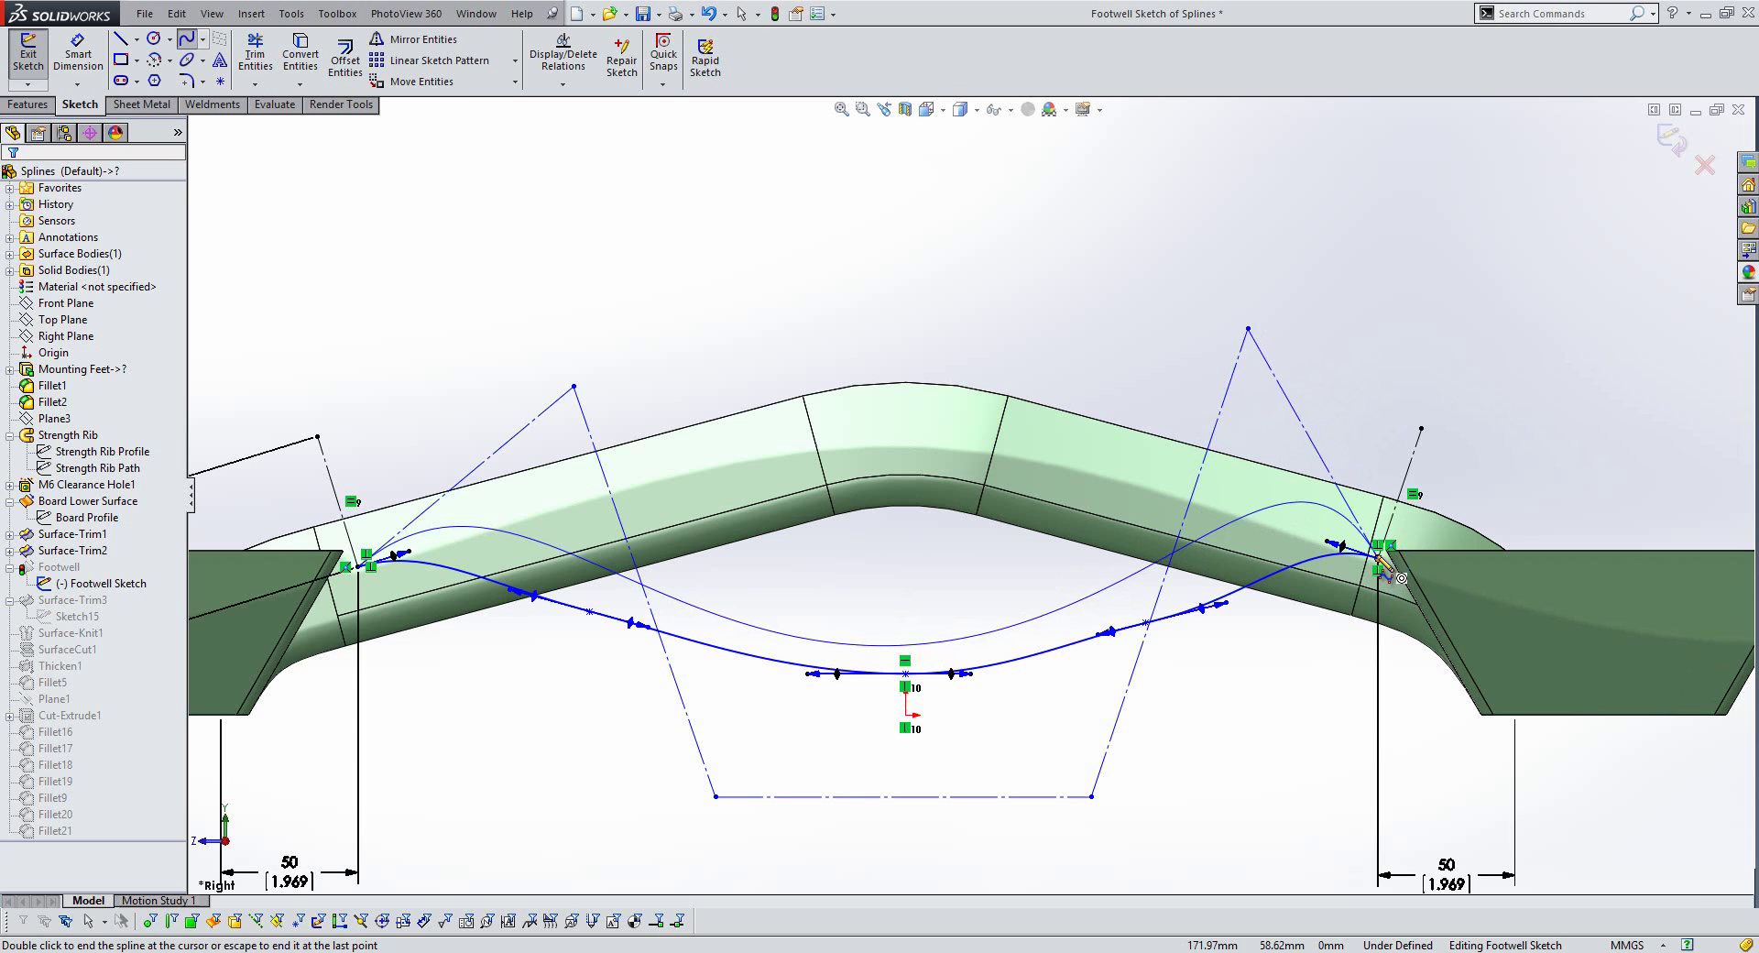
right_click(1395, 348)
click(1437, 357)
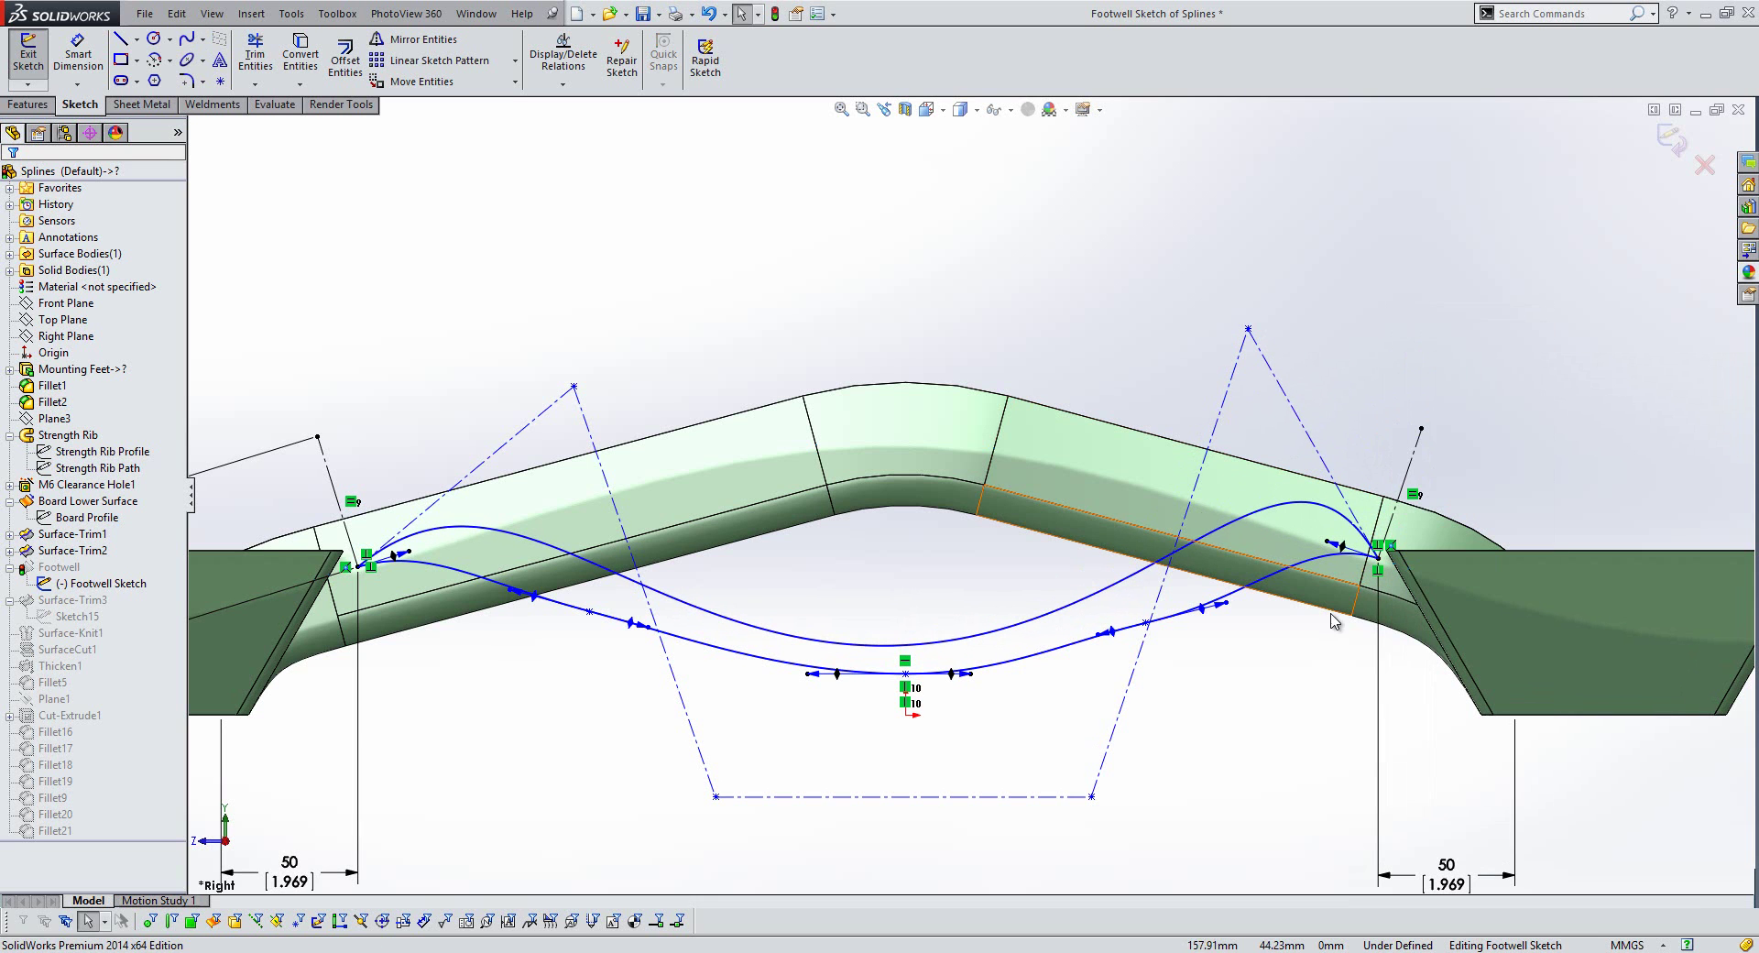
- Make both end polygon segments perpendicular and equal to their adjoining lines
click(495, 452)
click(331, 488)
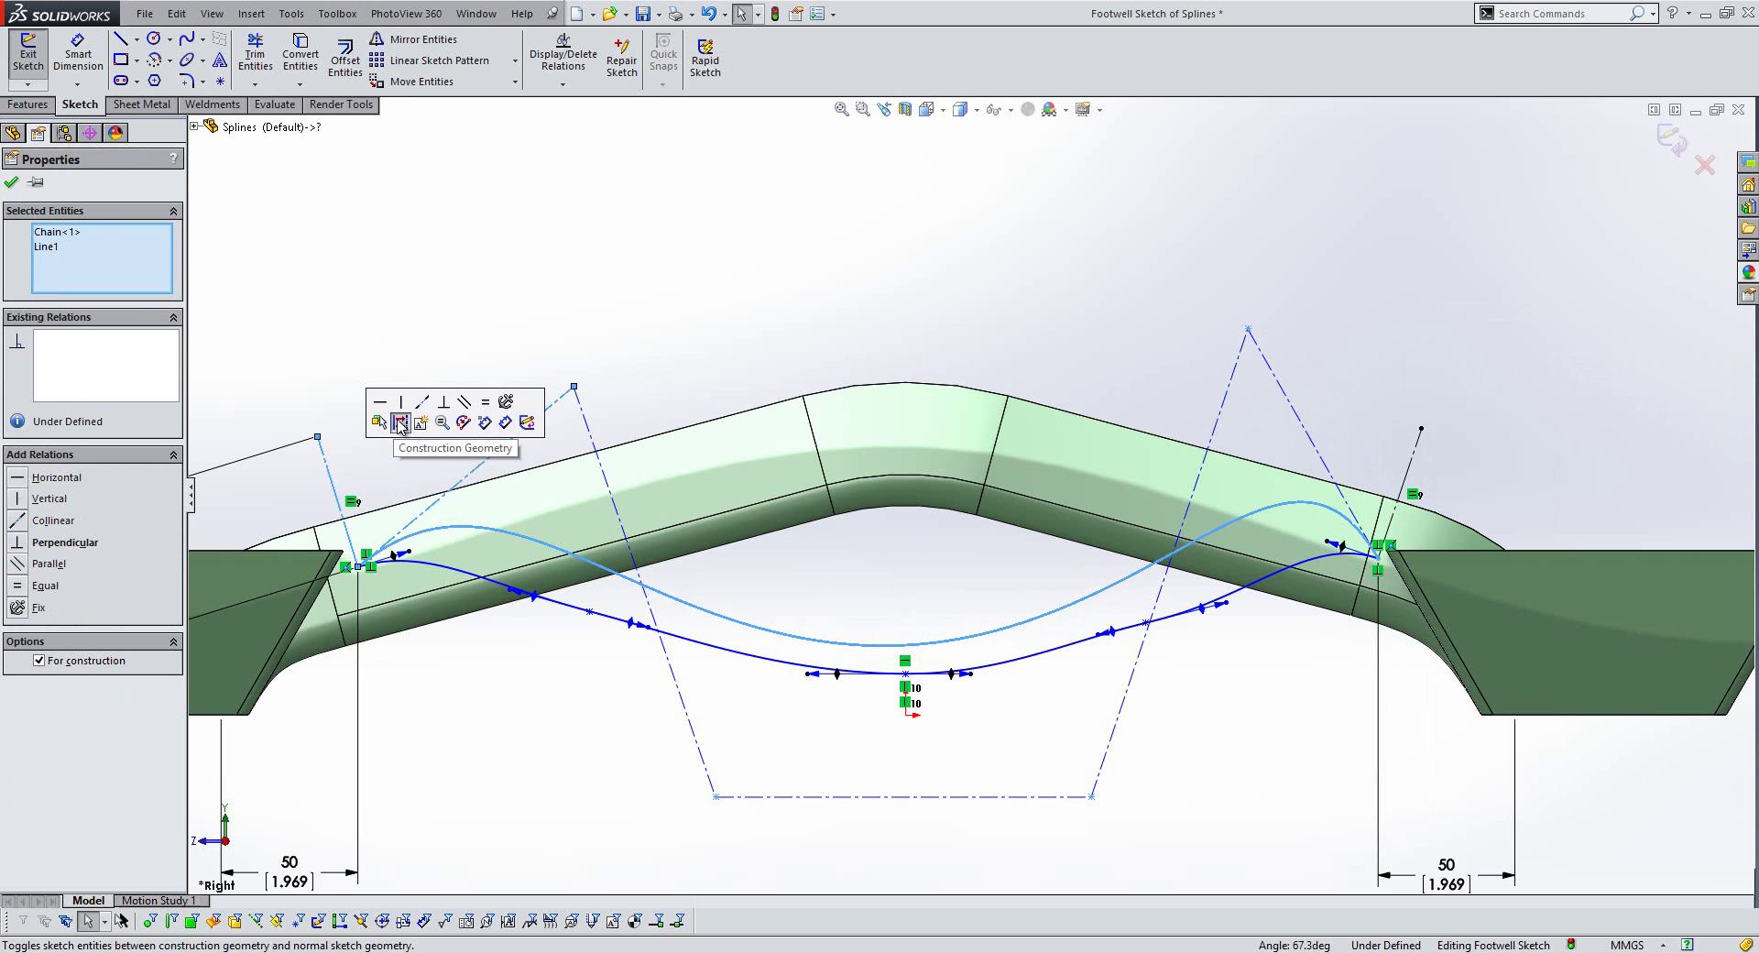
click(444, 339)
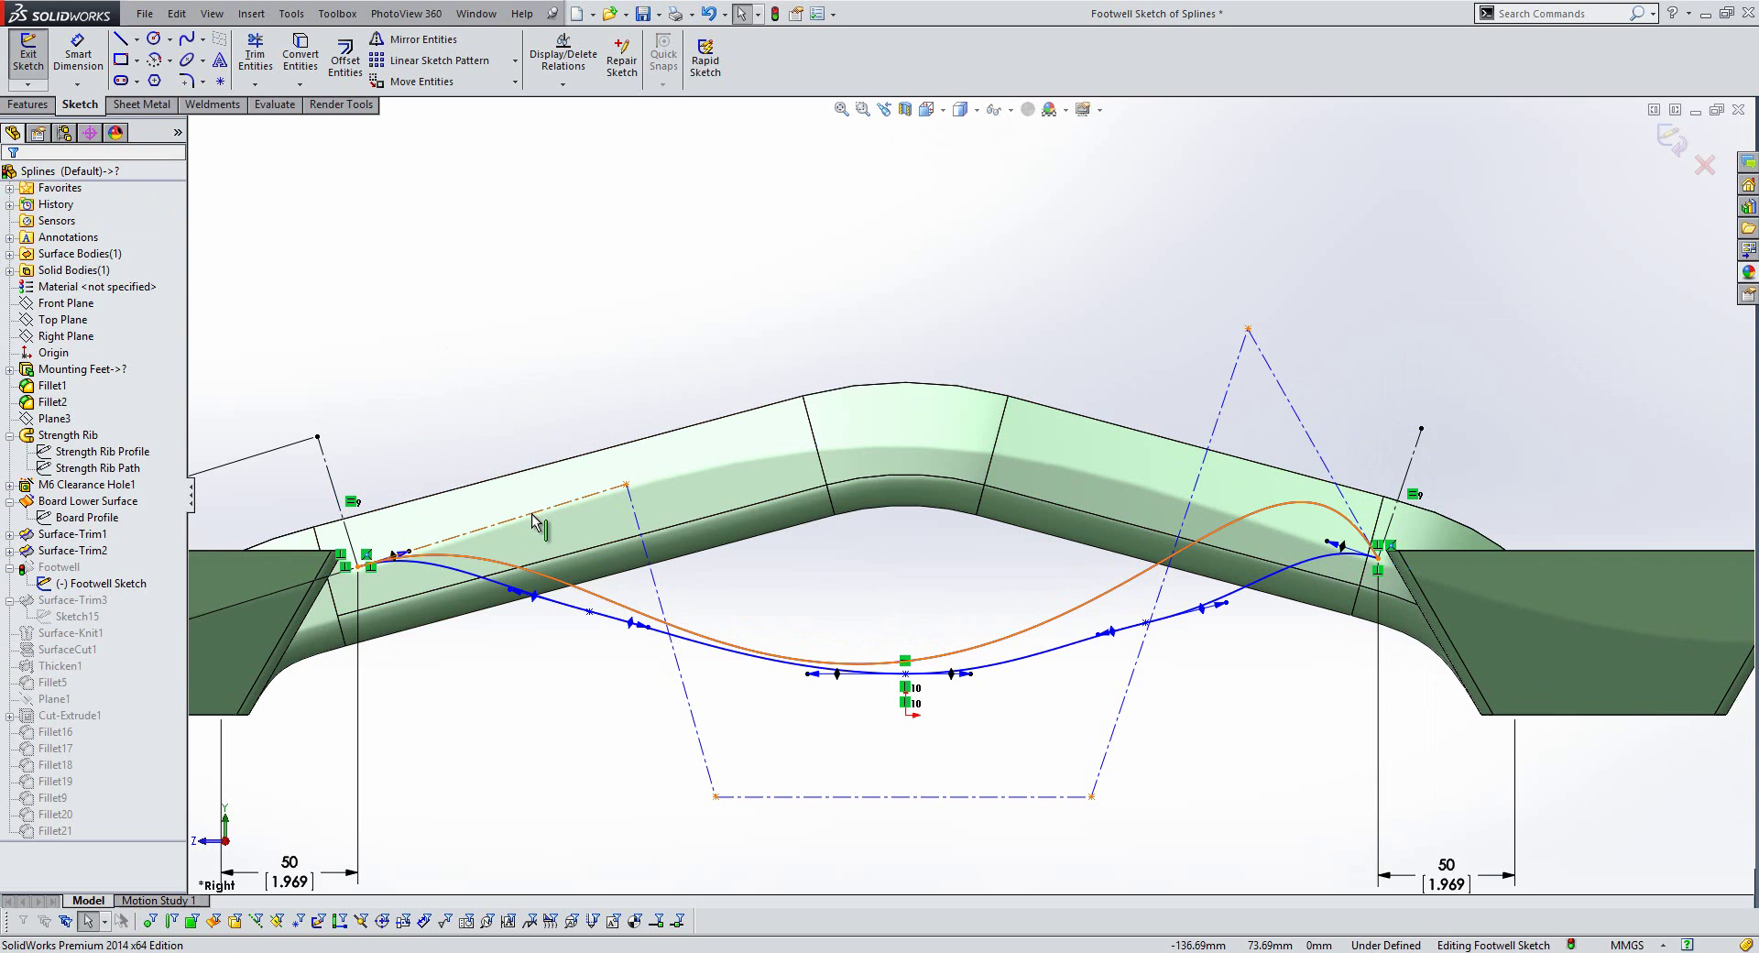
click(536, 511)
ctrl+click(334, 488)
click(468, 394)
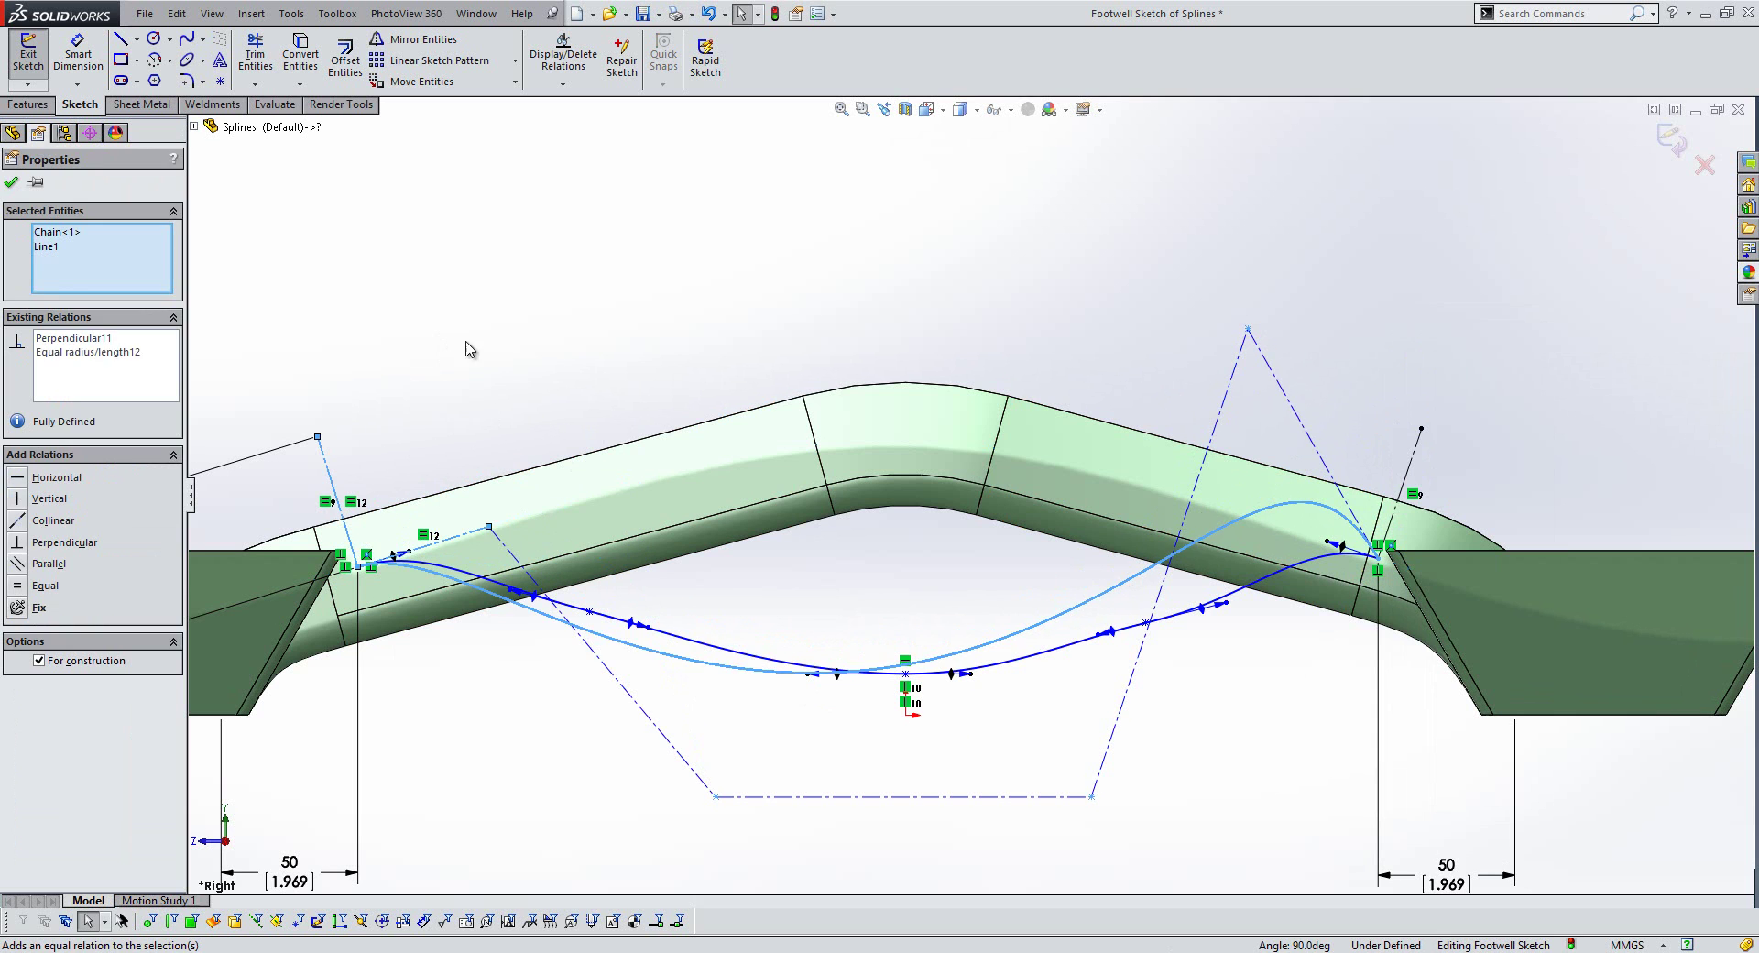
click(524, 330)
click(1311, 438)
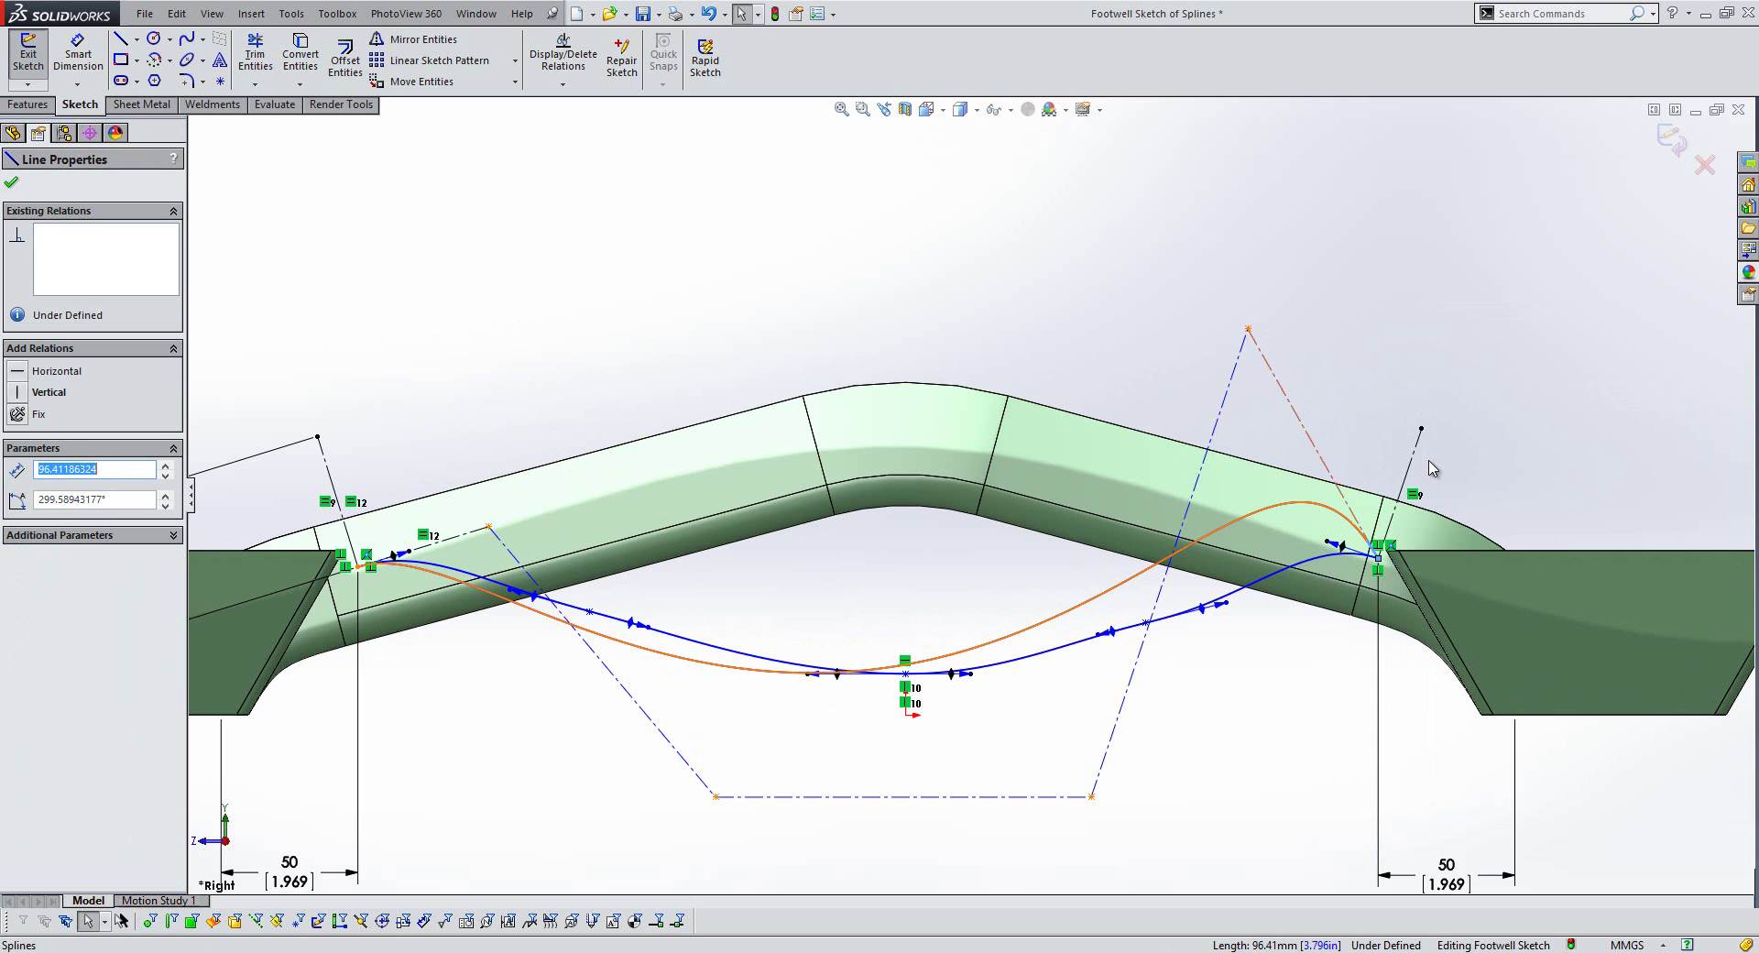
ctrl+click(1407, 467)
click(1524, 388)
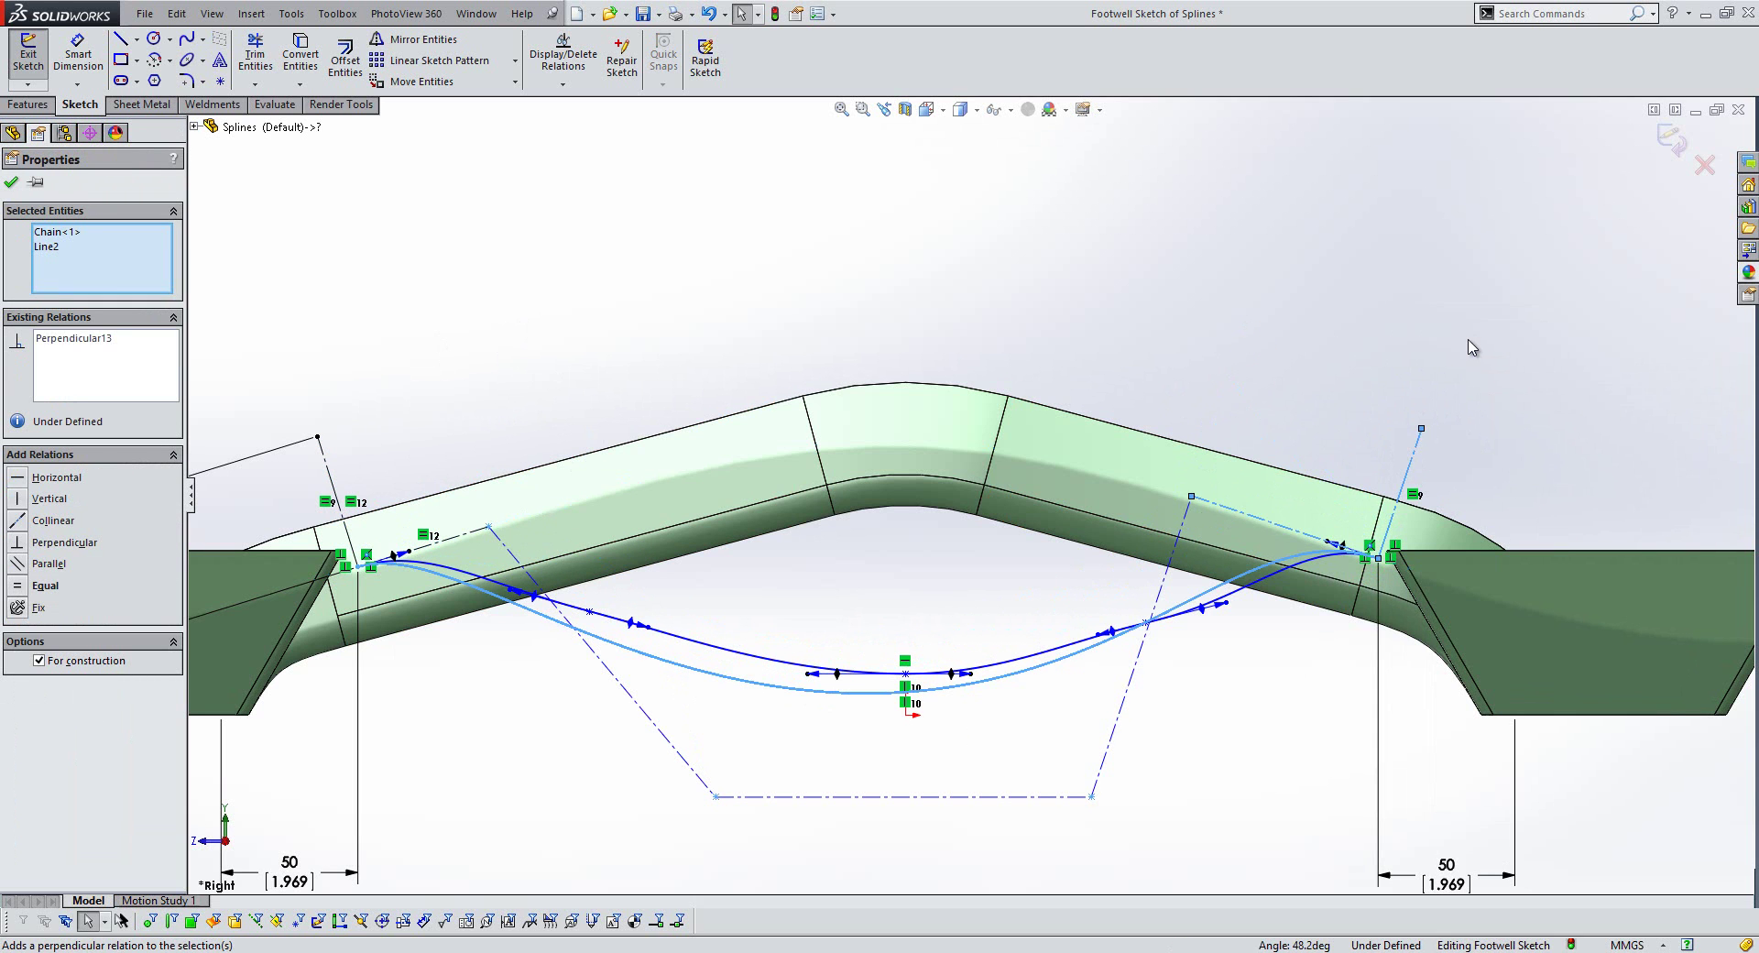
click(1342, 438)
click(1399, 474)
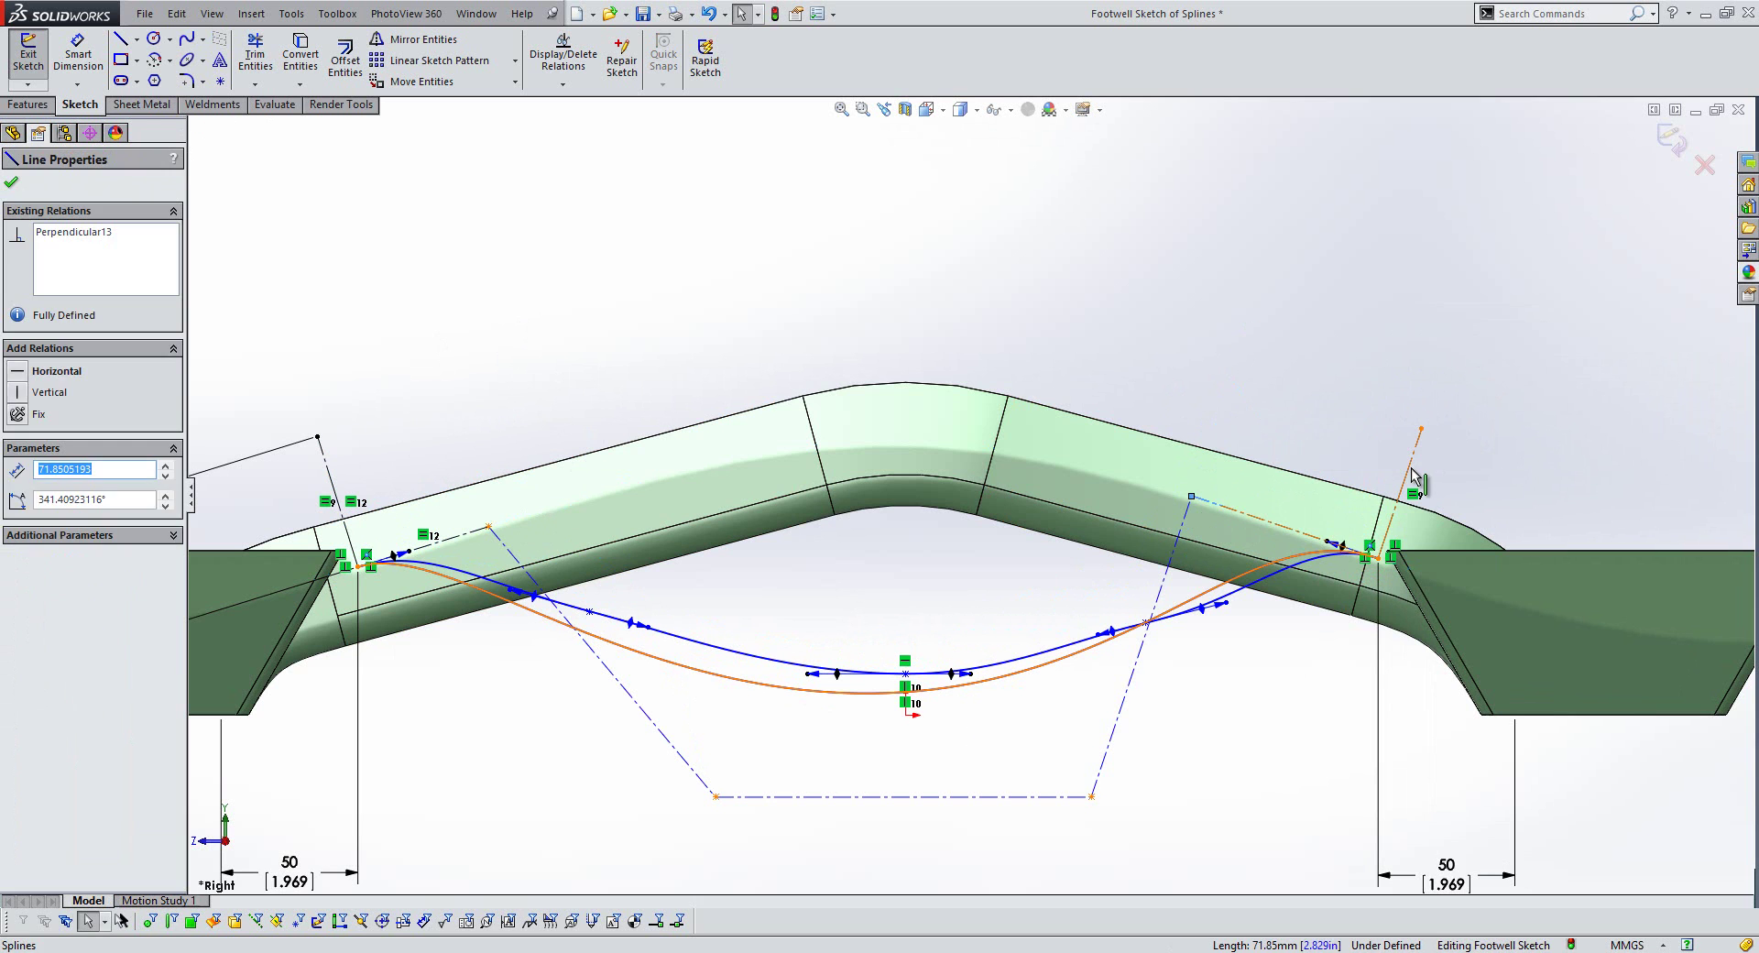
ctrl+click(1420, 480)
click(1566, 394)
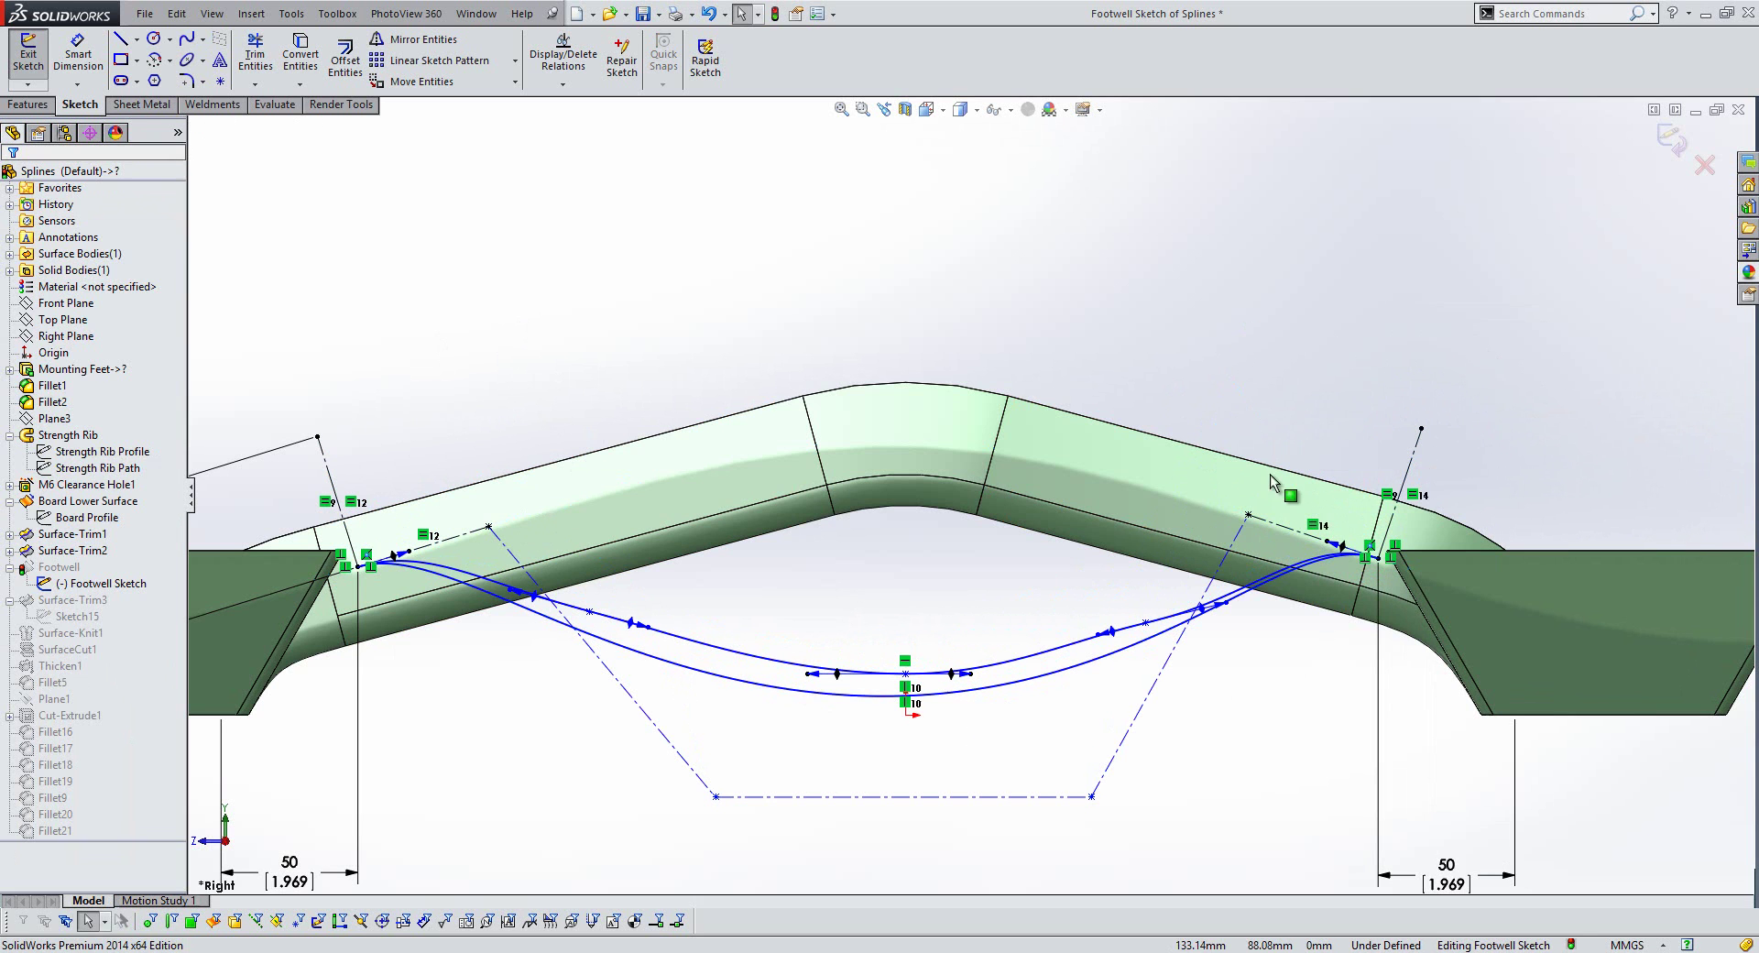
- Make the bottom polygon edge horizontal and the two slanted edges equal
click(848, 796)
click(897, 743)
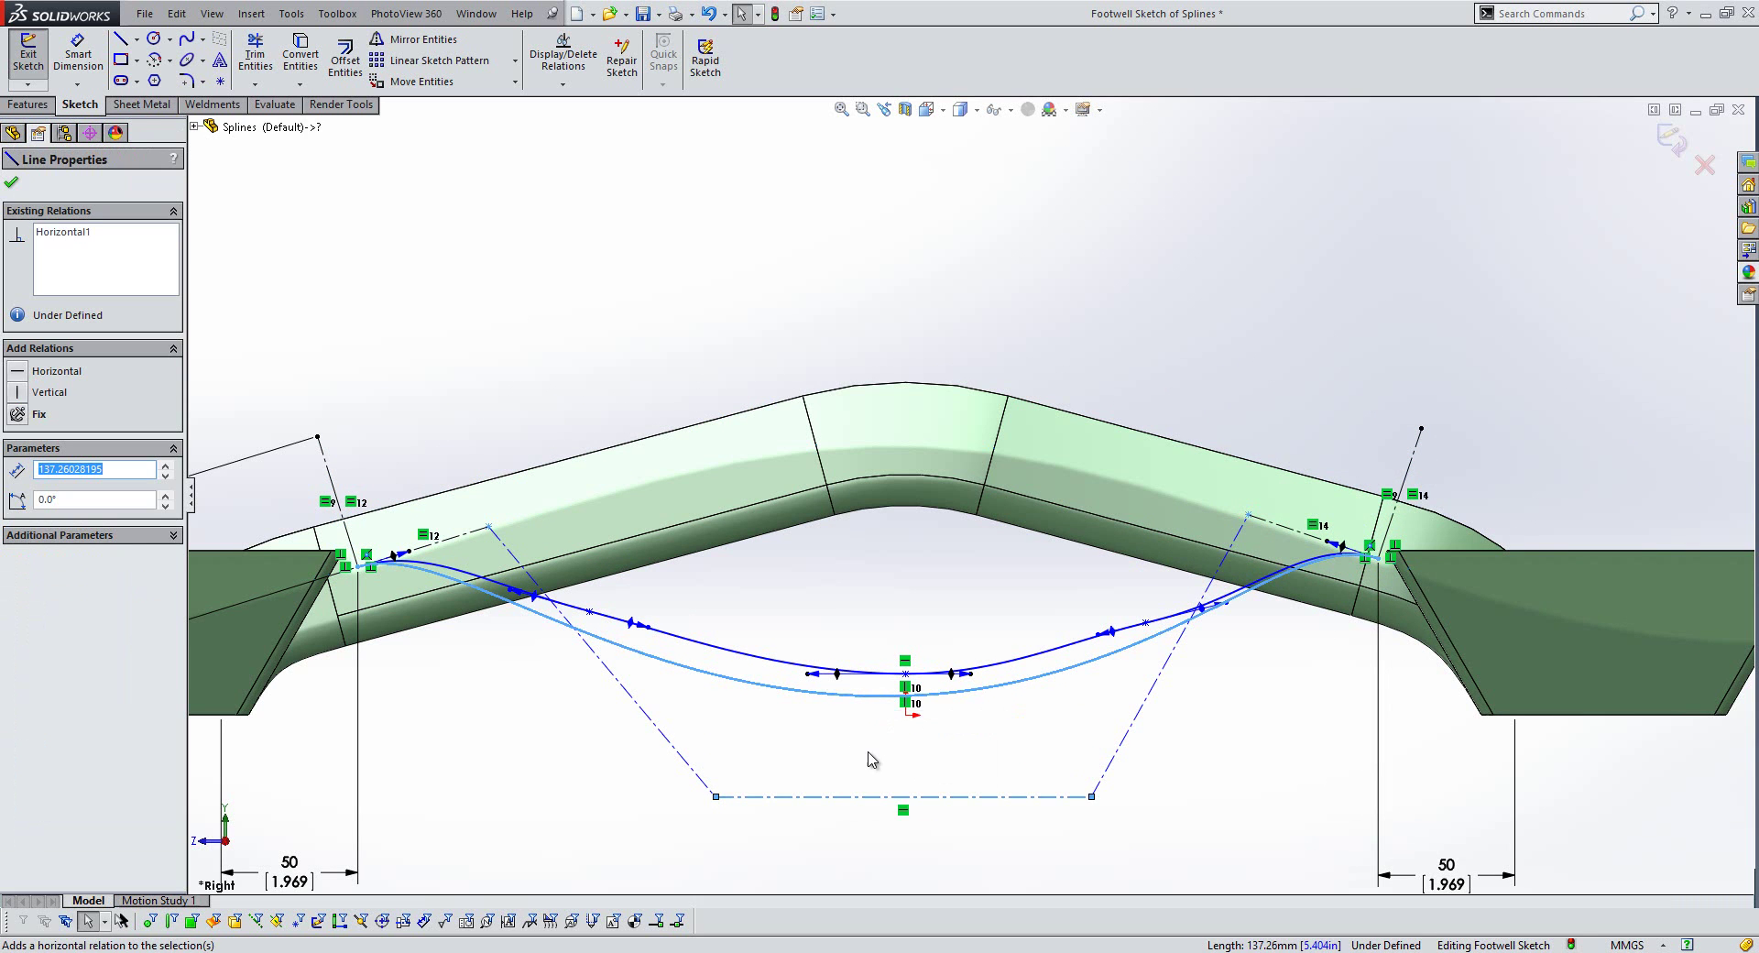
click(687, 763)
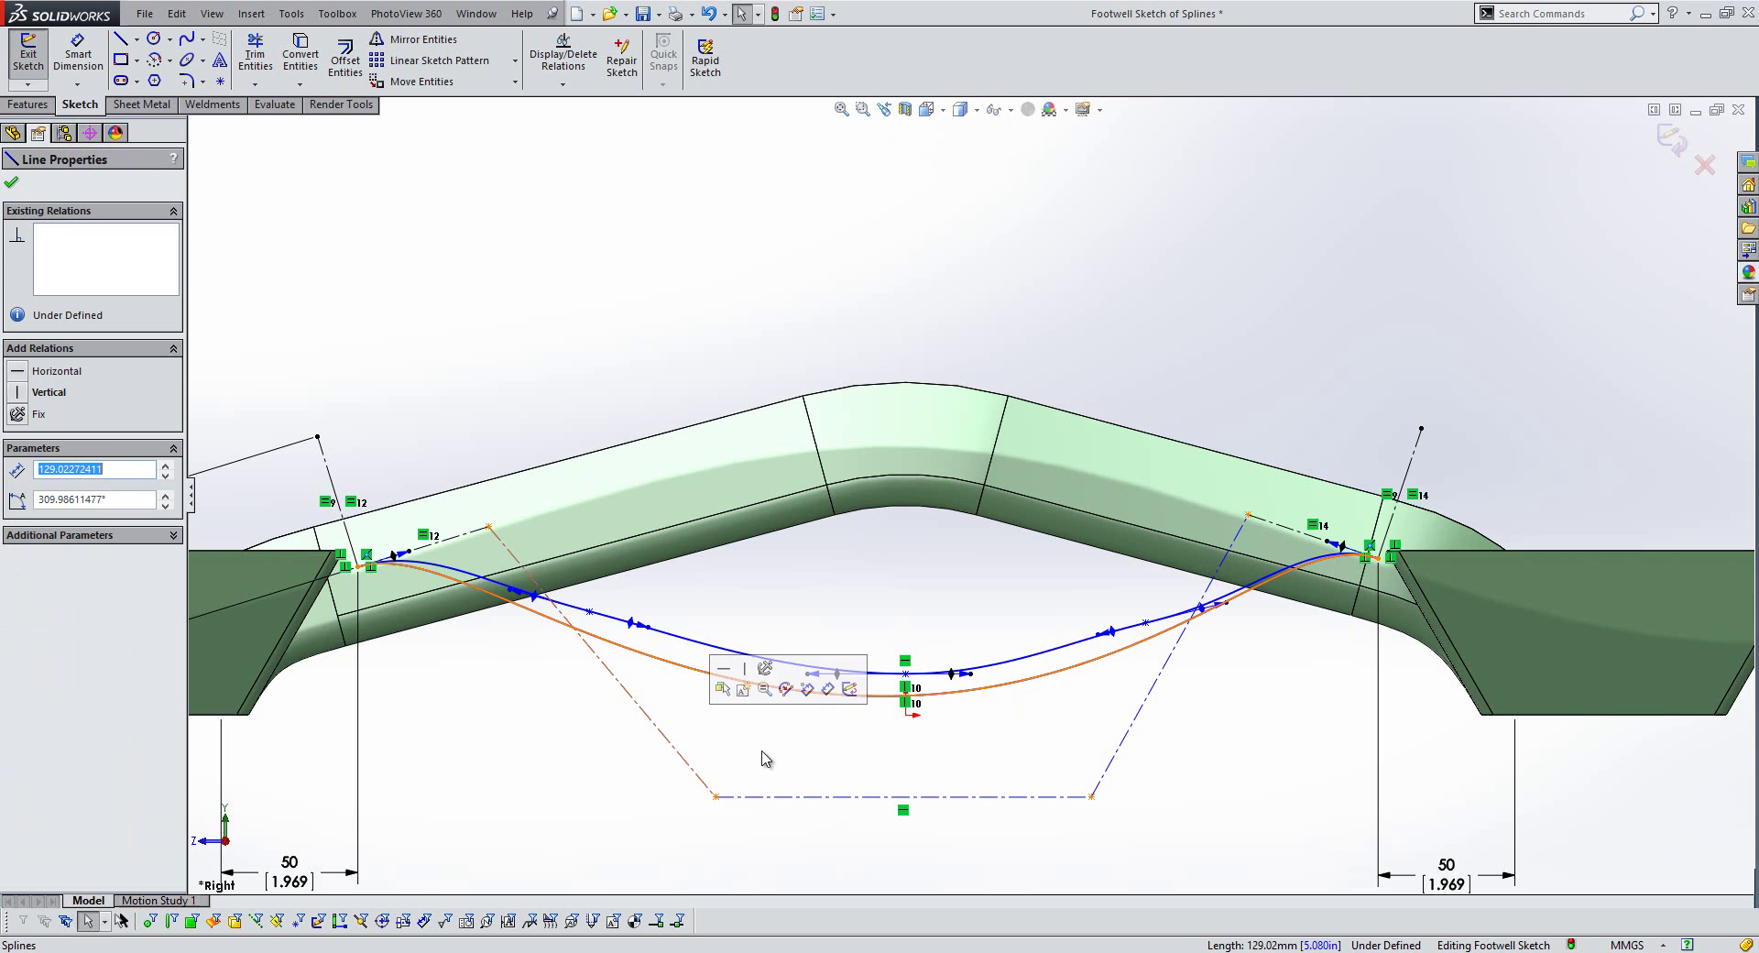
click(1129, 728)
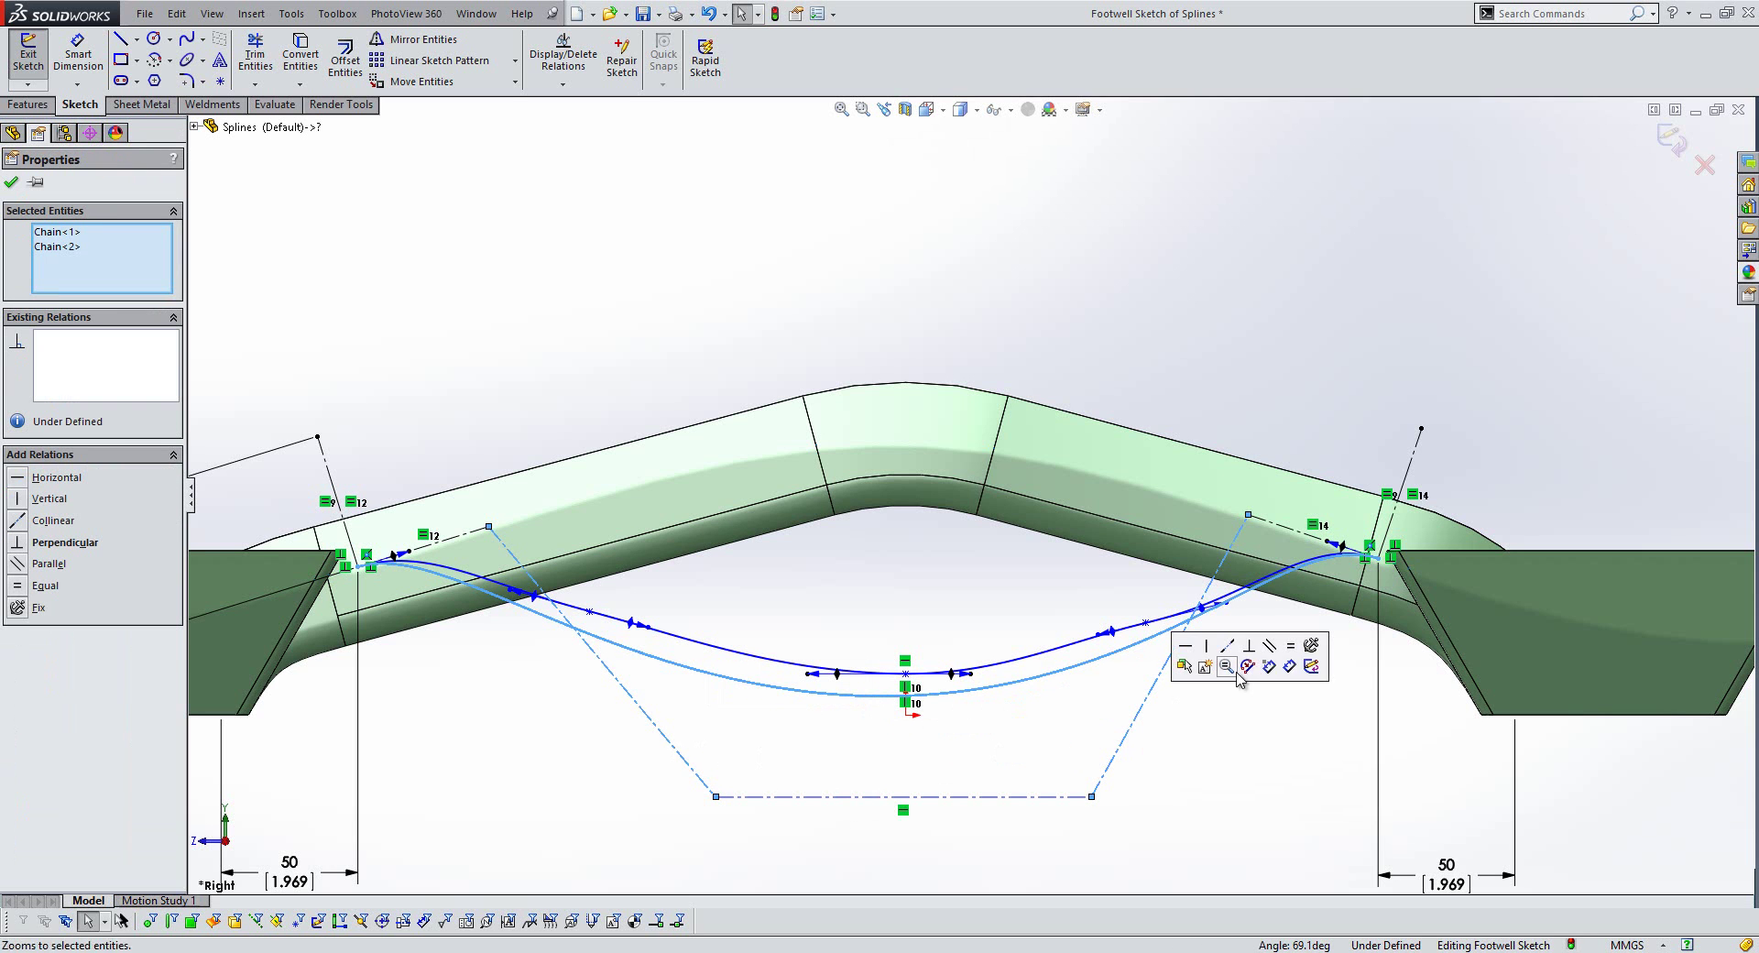
click(1288, 649)
- Dimension the bottom edge 20 mm below the spline and 150 mm long
key(s)
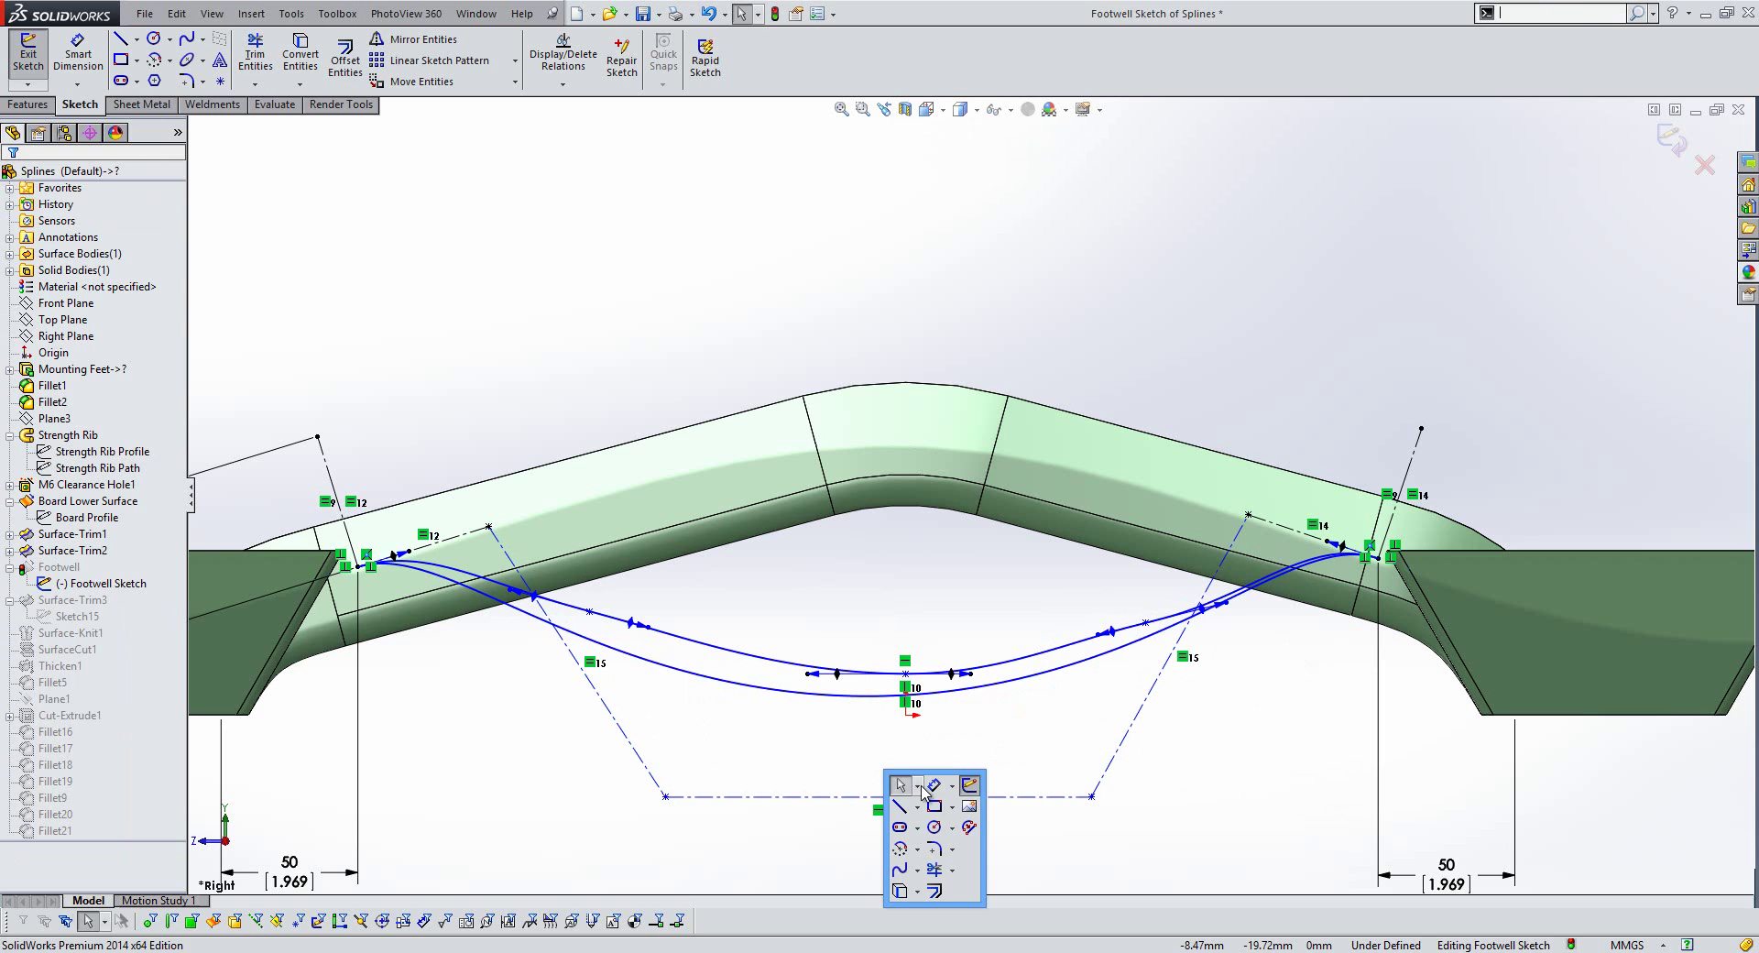
click(933, 785)
click(906, 715)
click(928, 797)
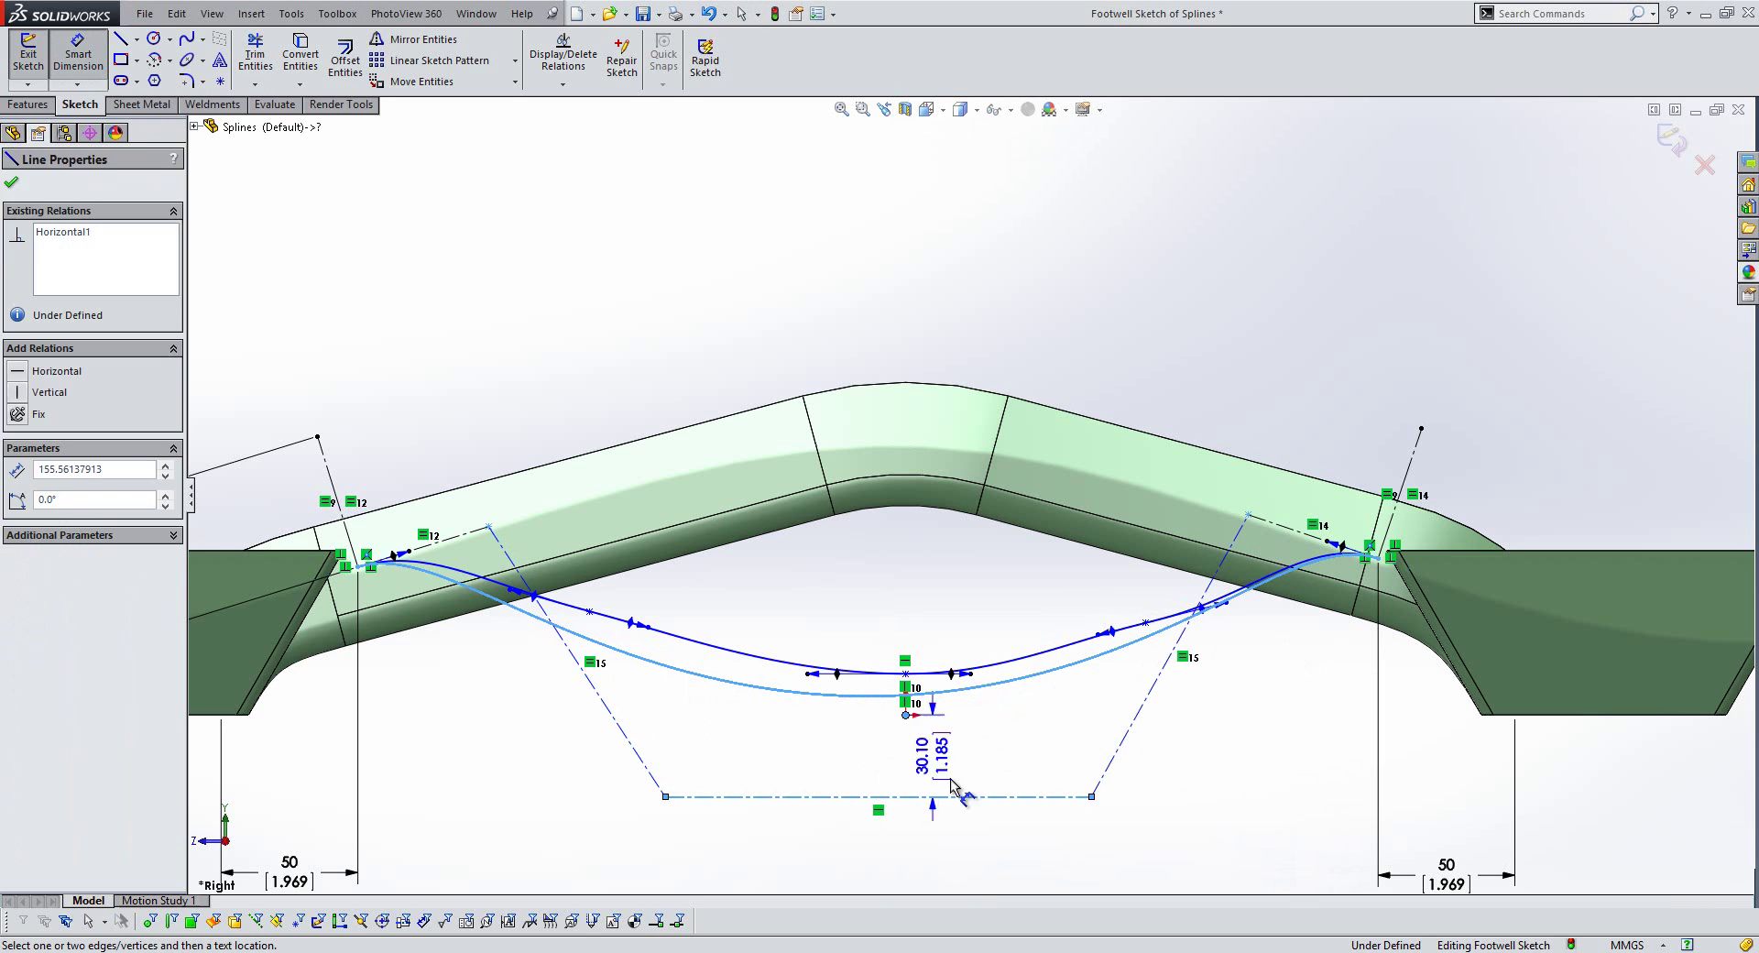
click(957, 788)
text(20)
key(Return)
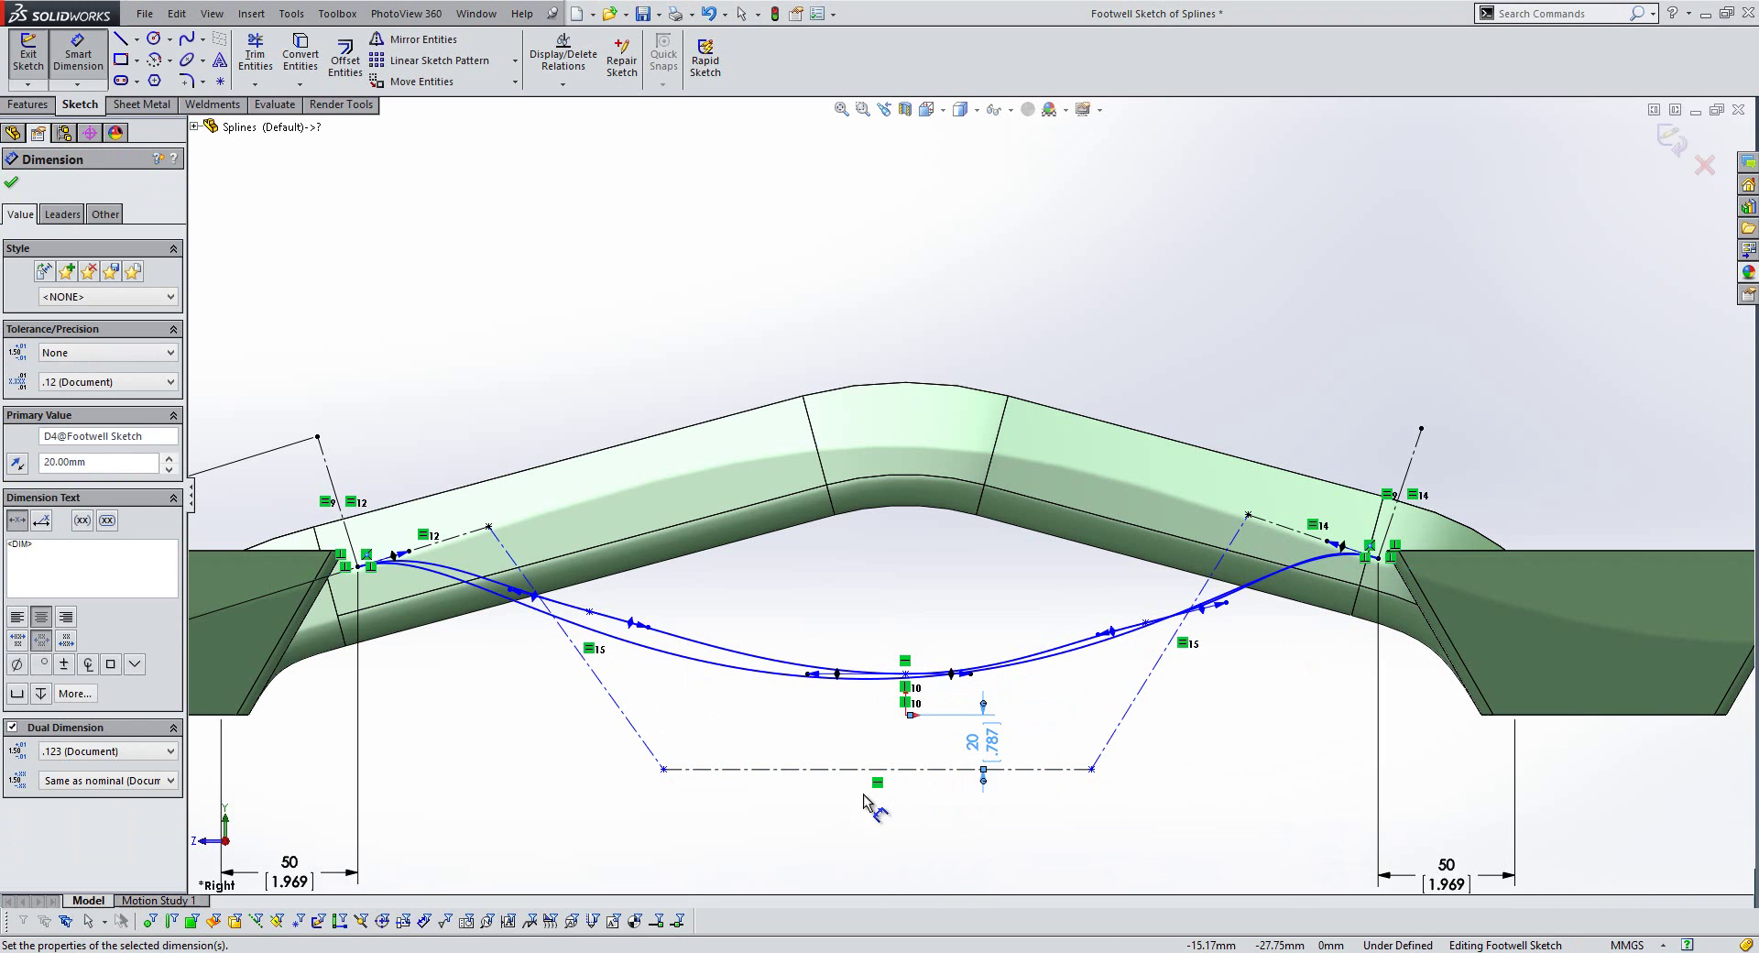
click(893, 770)
click(885, 829)
text(15)
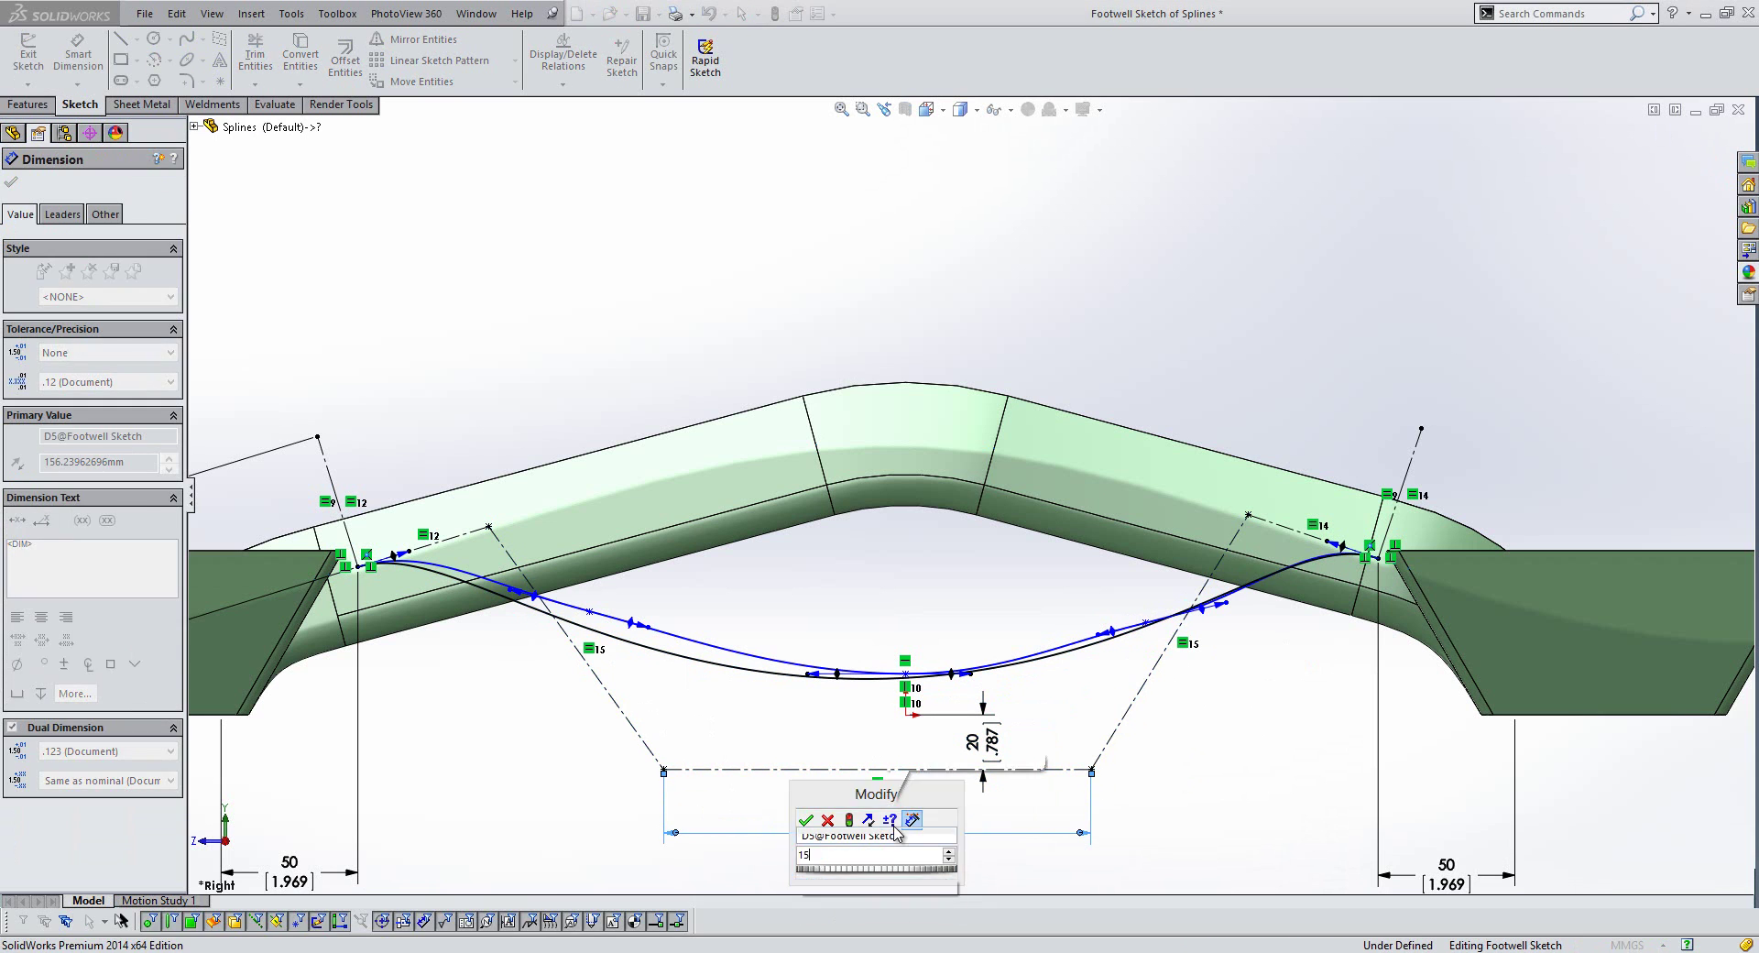
key(Return)
key(Escape)
scroll(962, 660, up, 2)
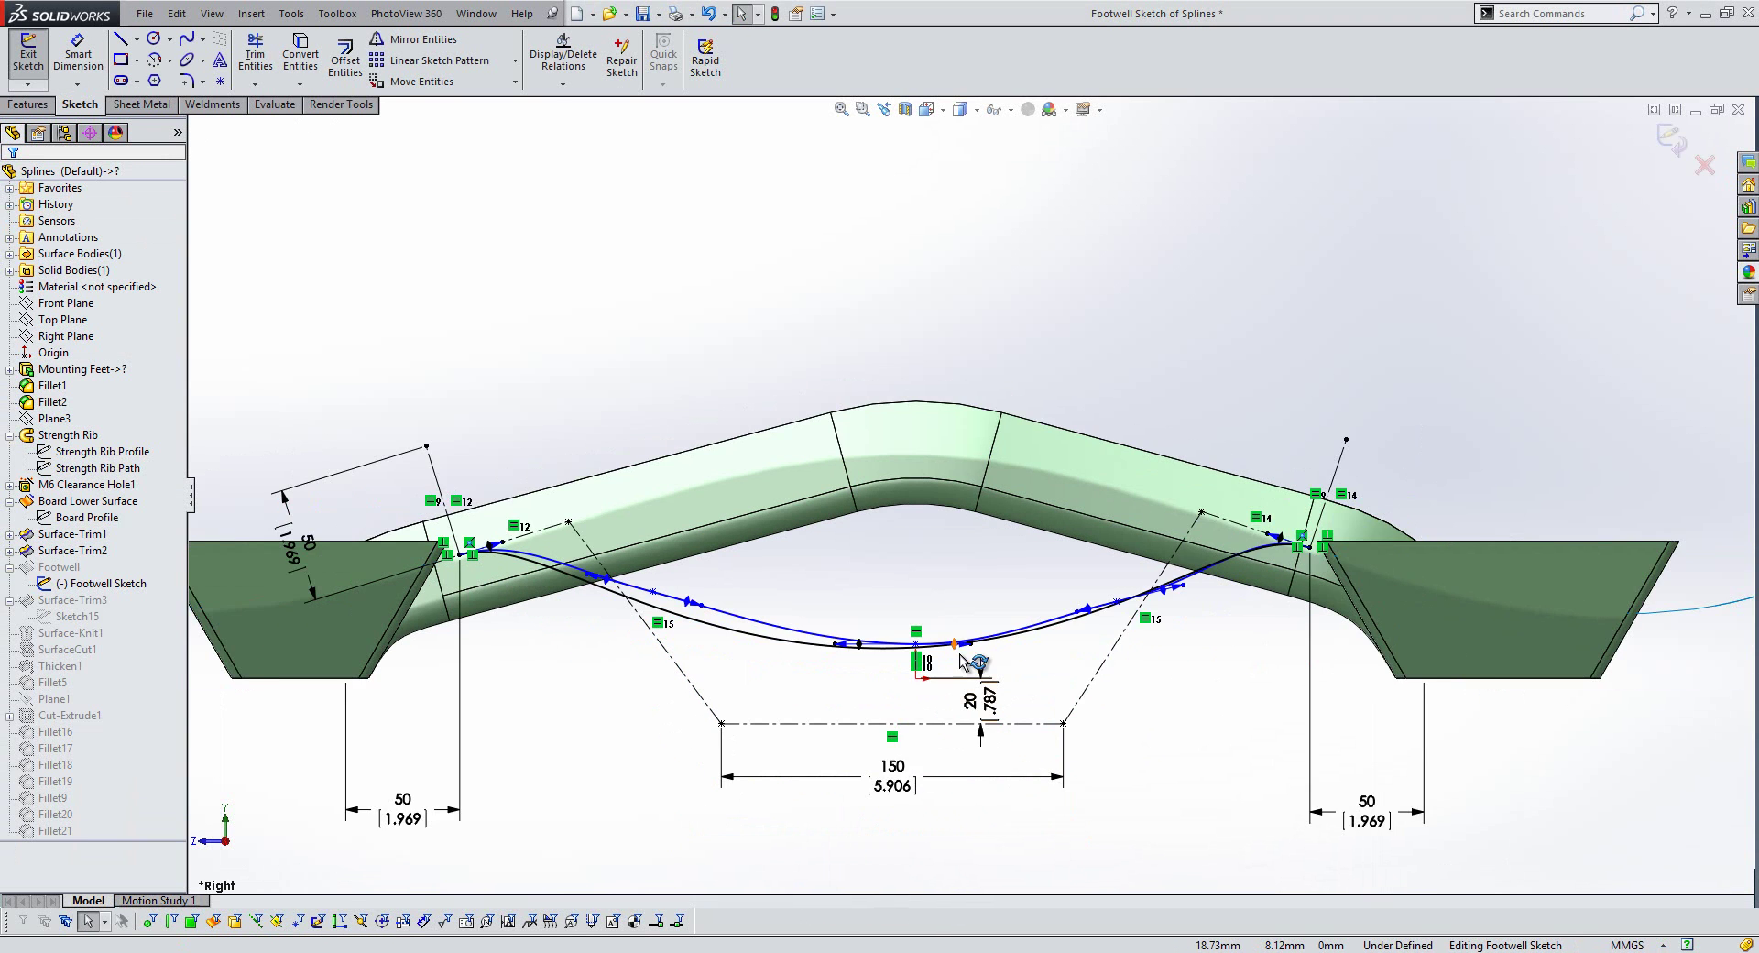
scroll(962, 658, down, 2)
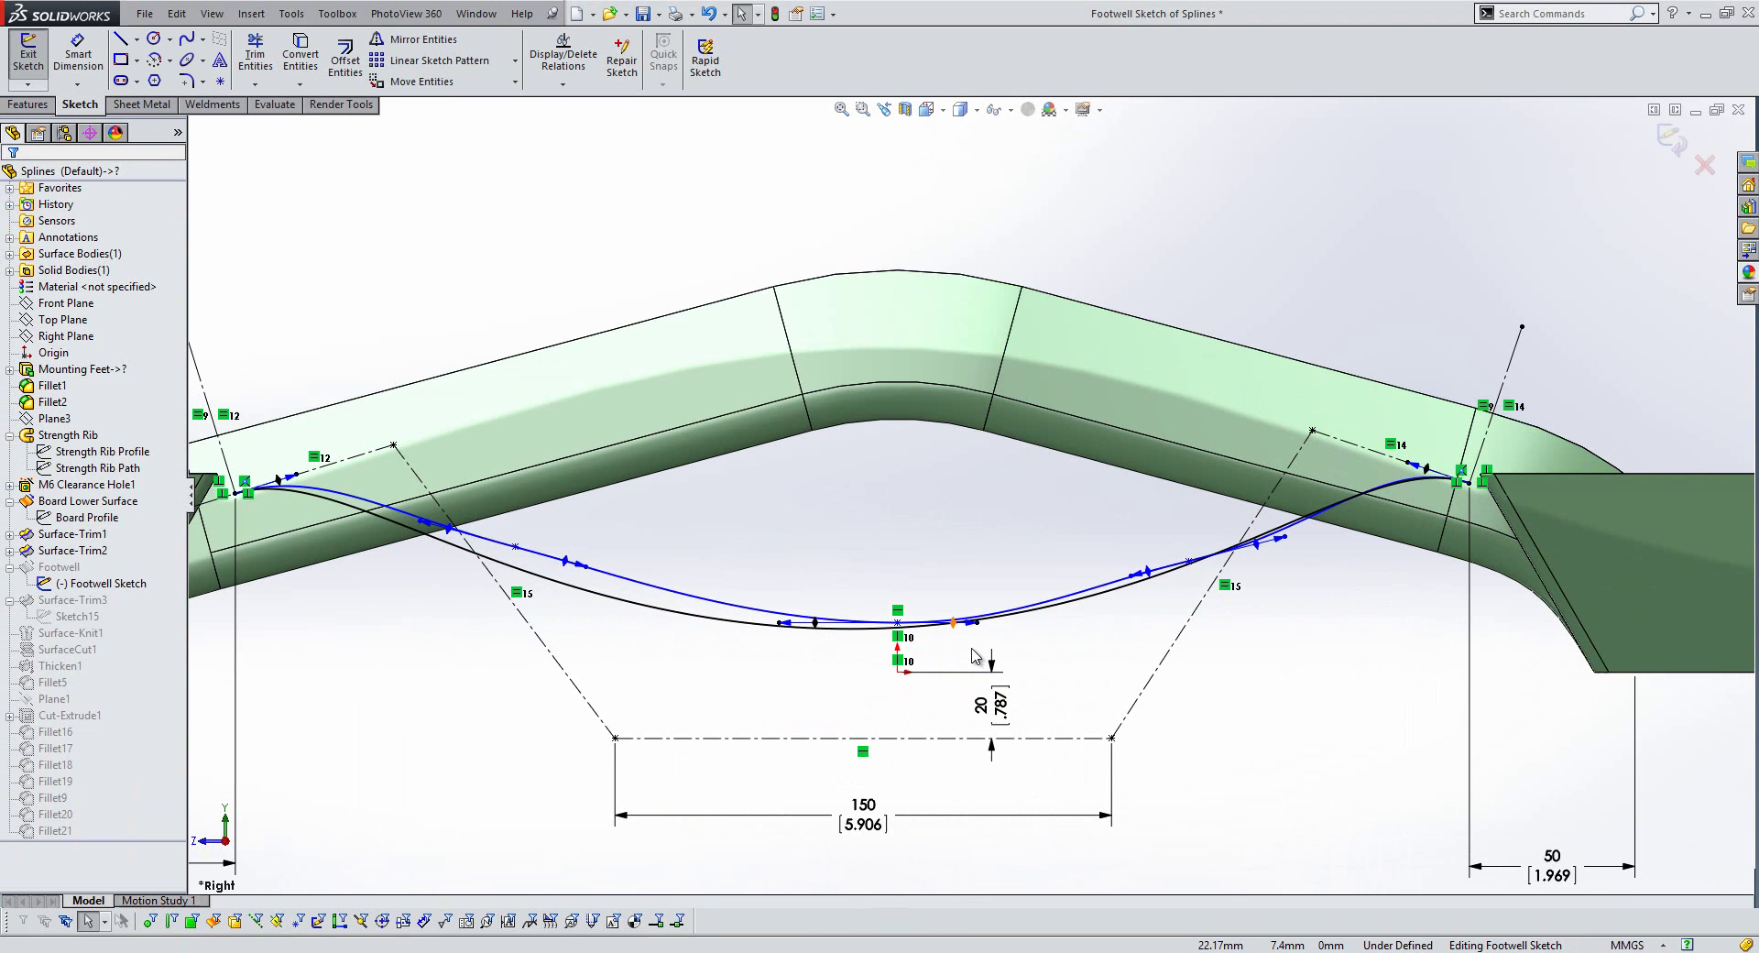
click(700, 608)
right_click(700, 609)
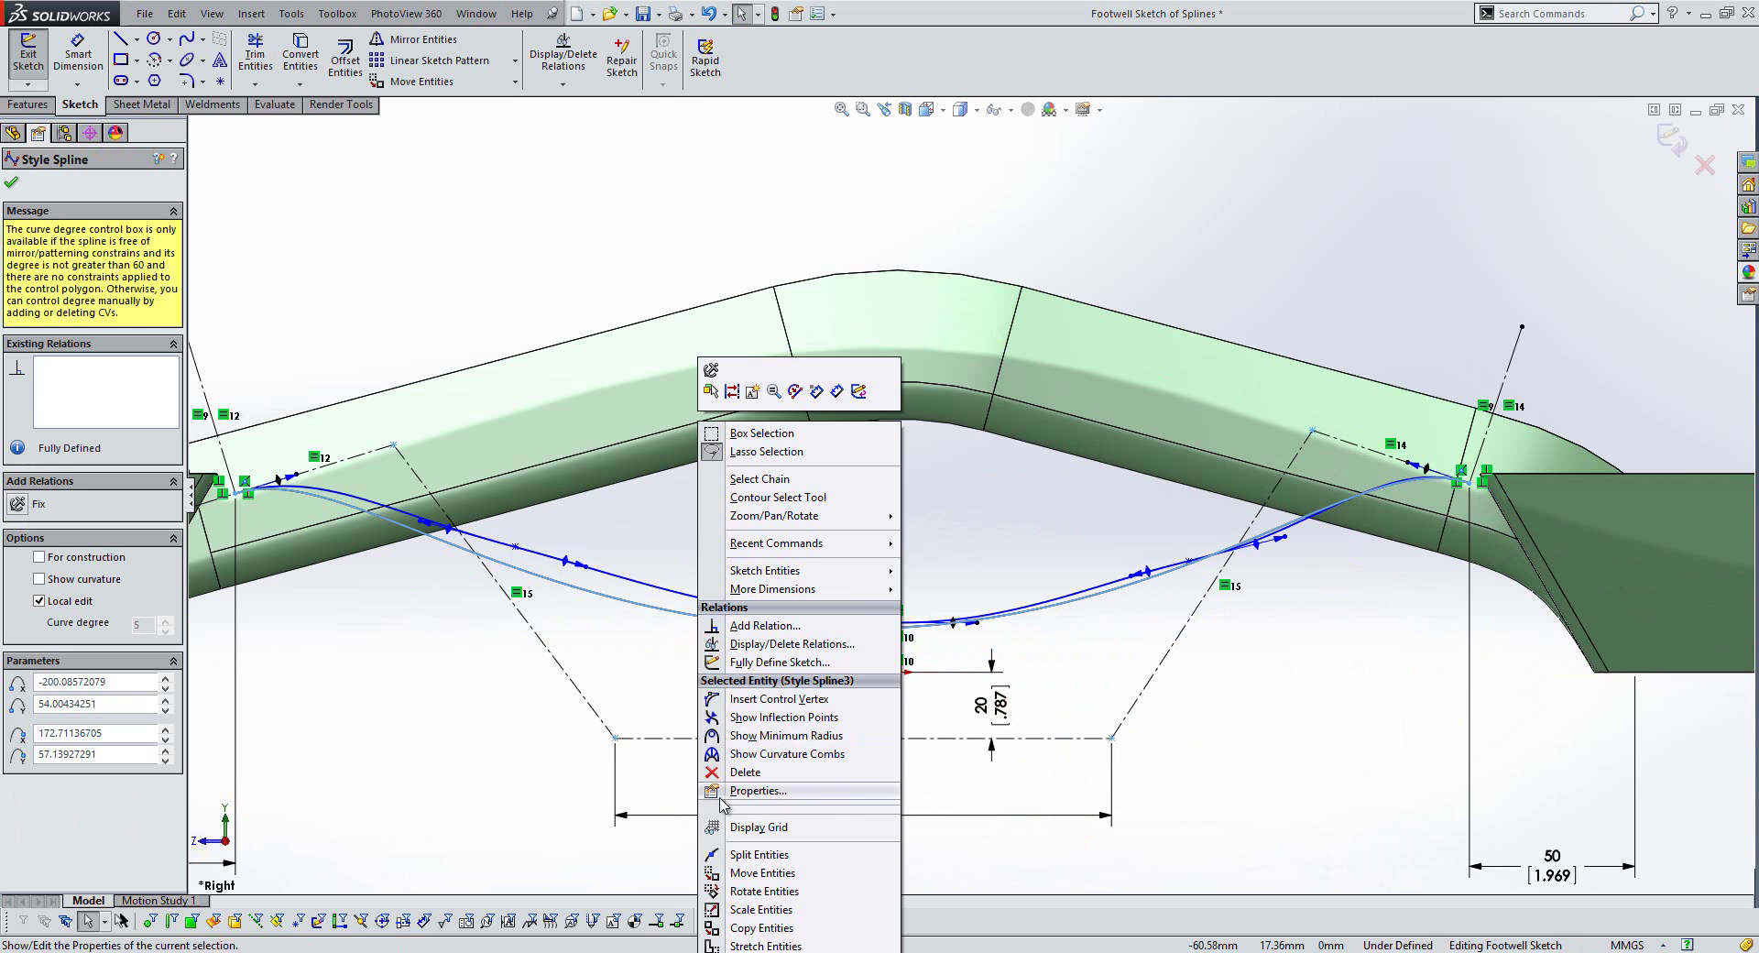
click(775, 753)
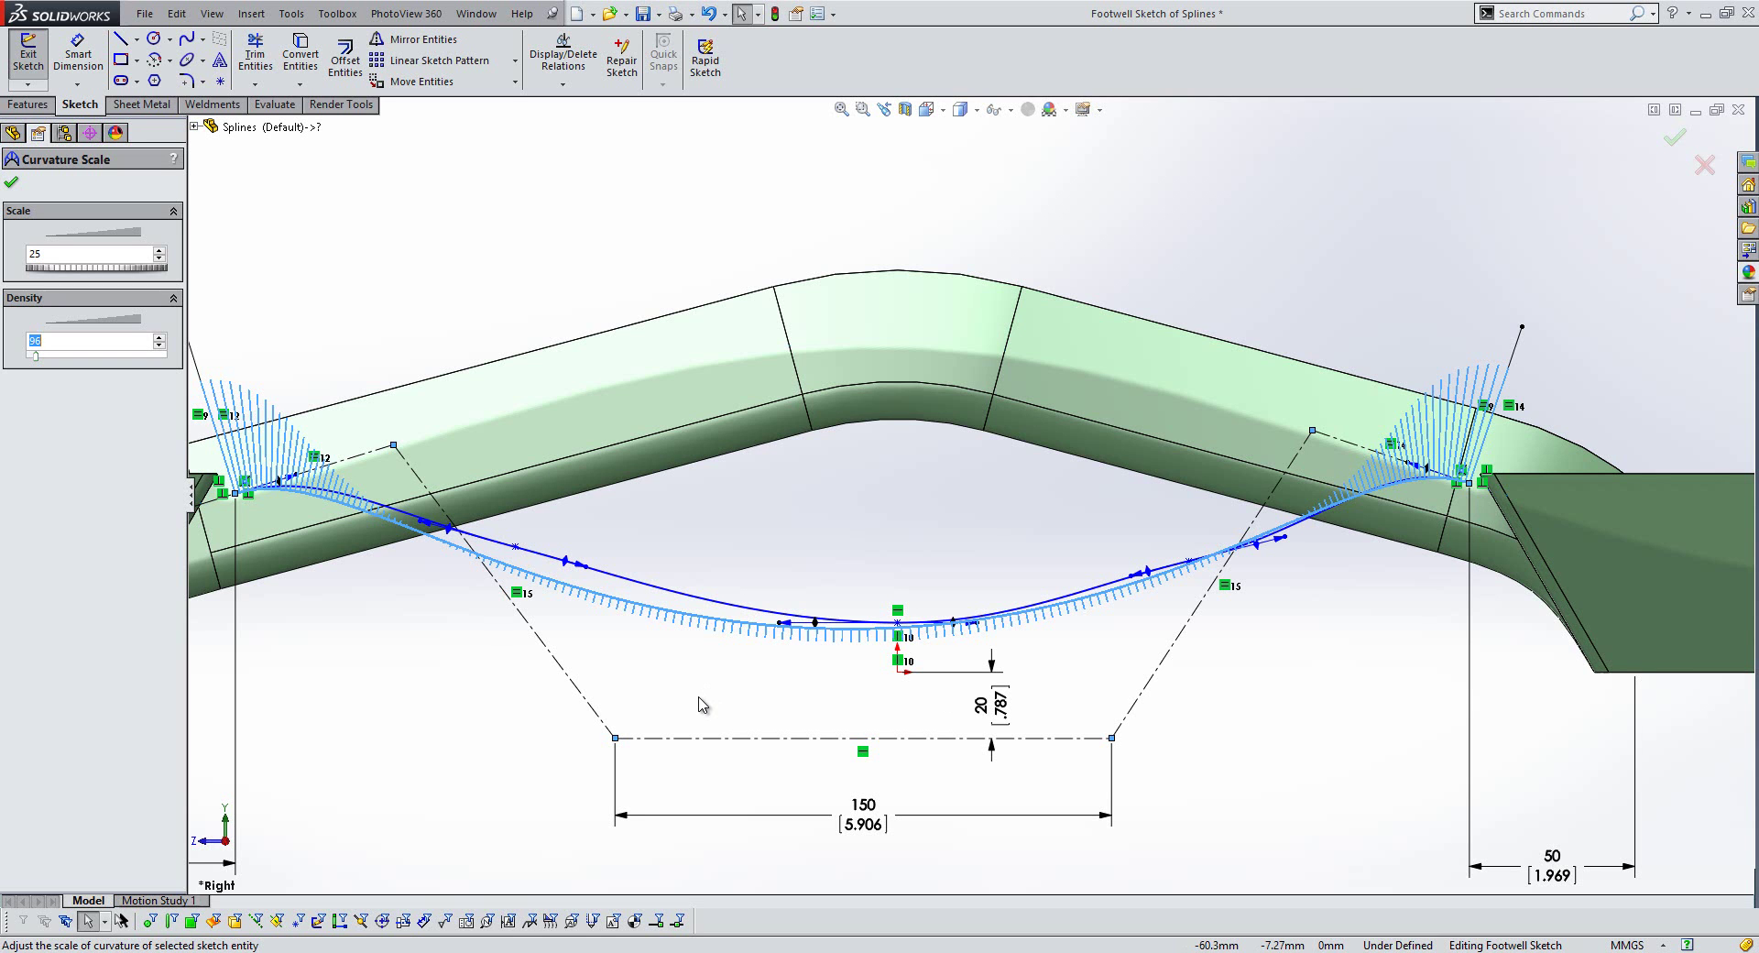
key(Return)
right_click(711, 605)
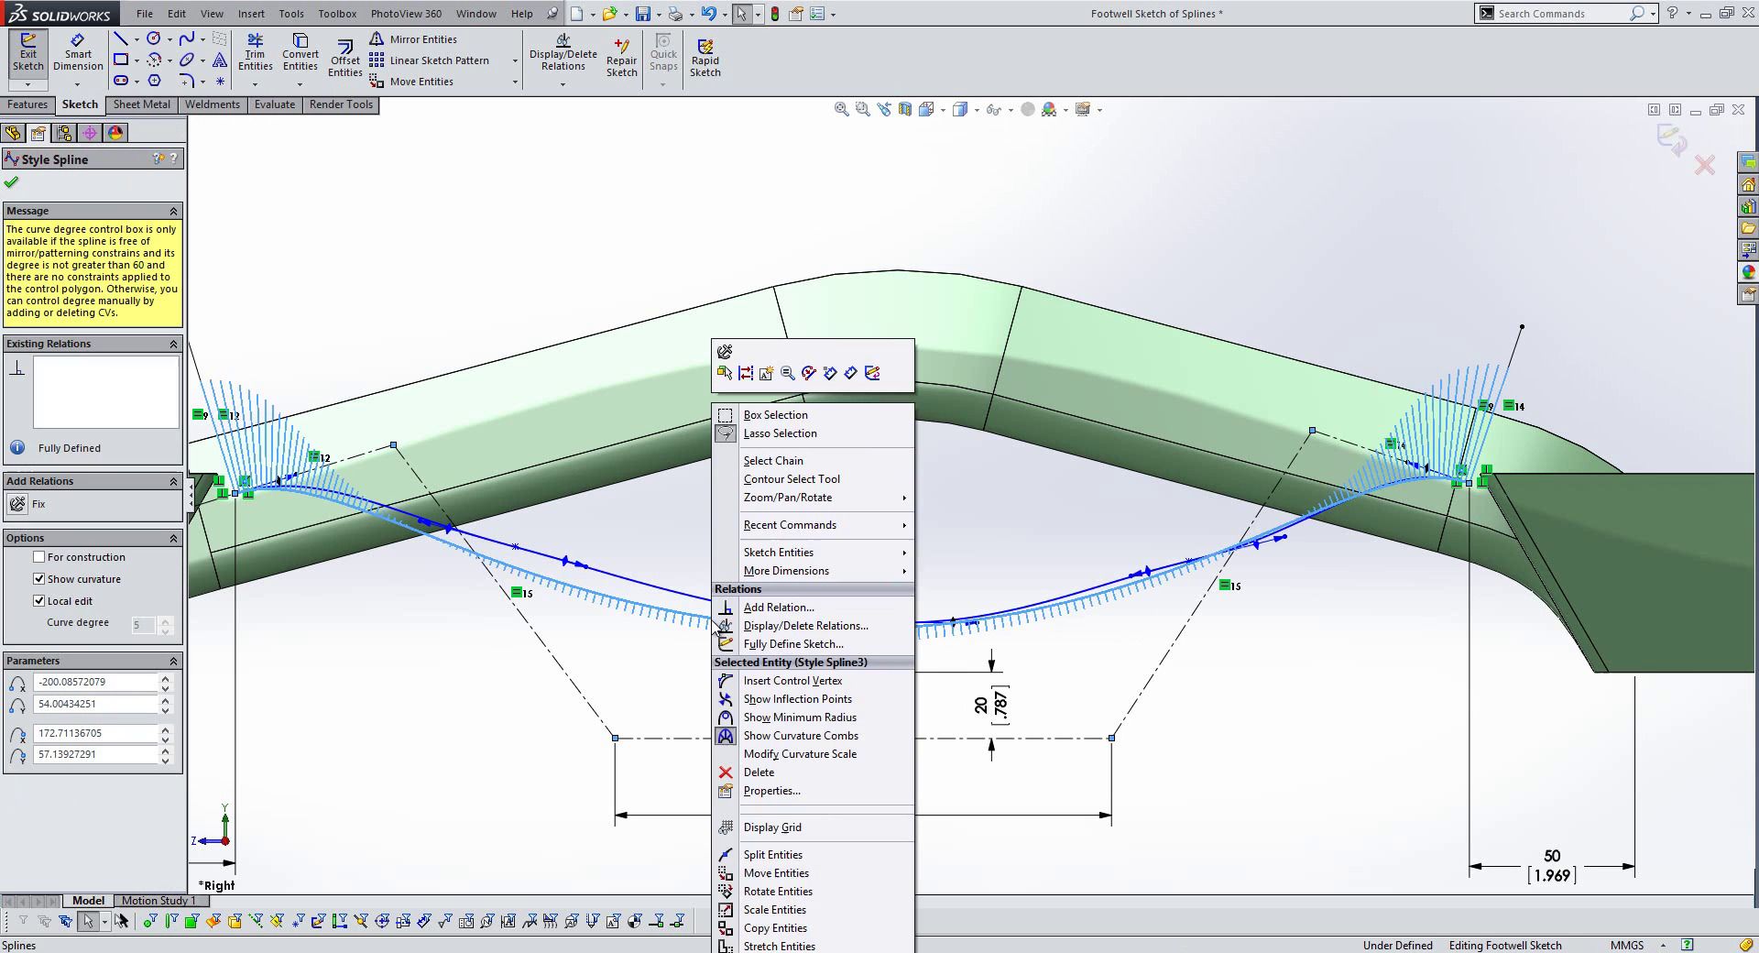
click(786, 735)
click(729, 688)
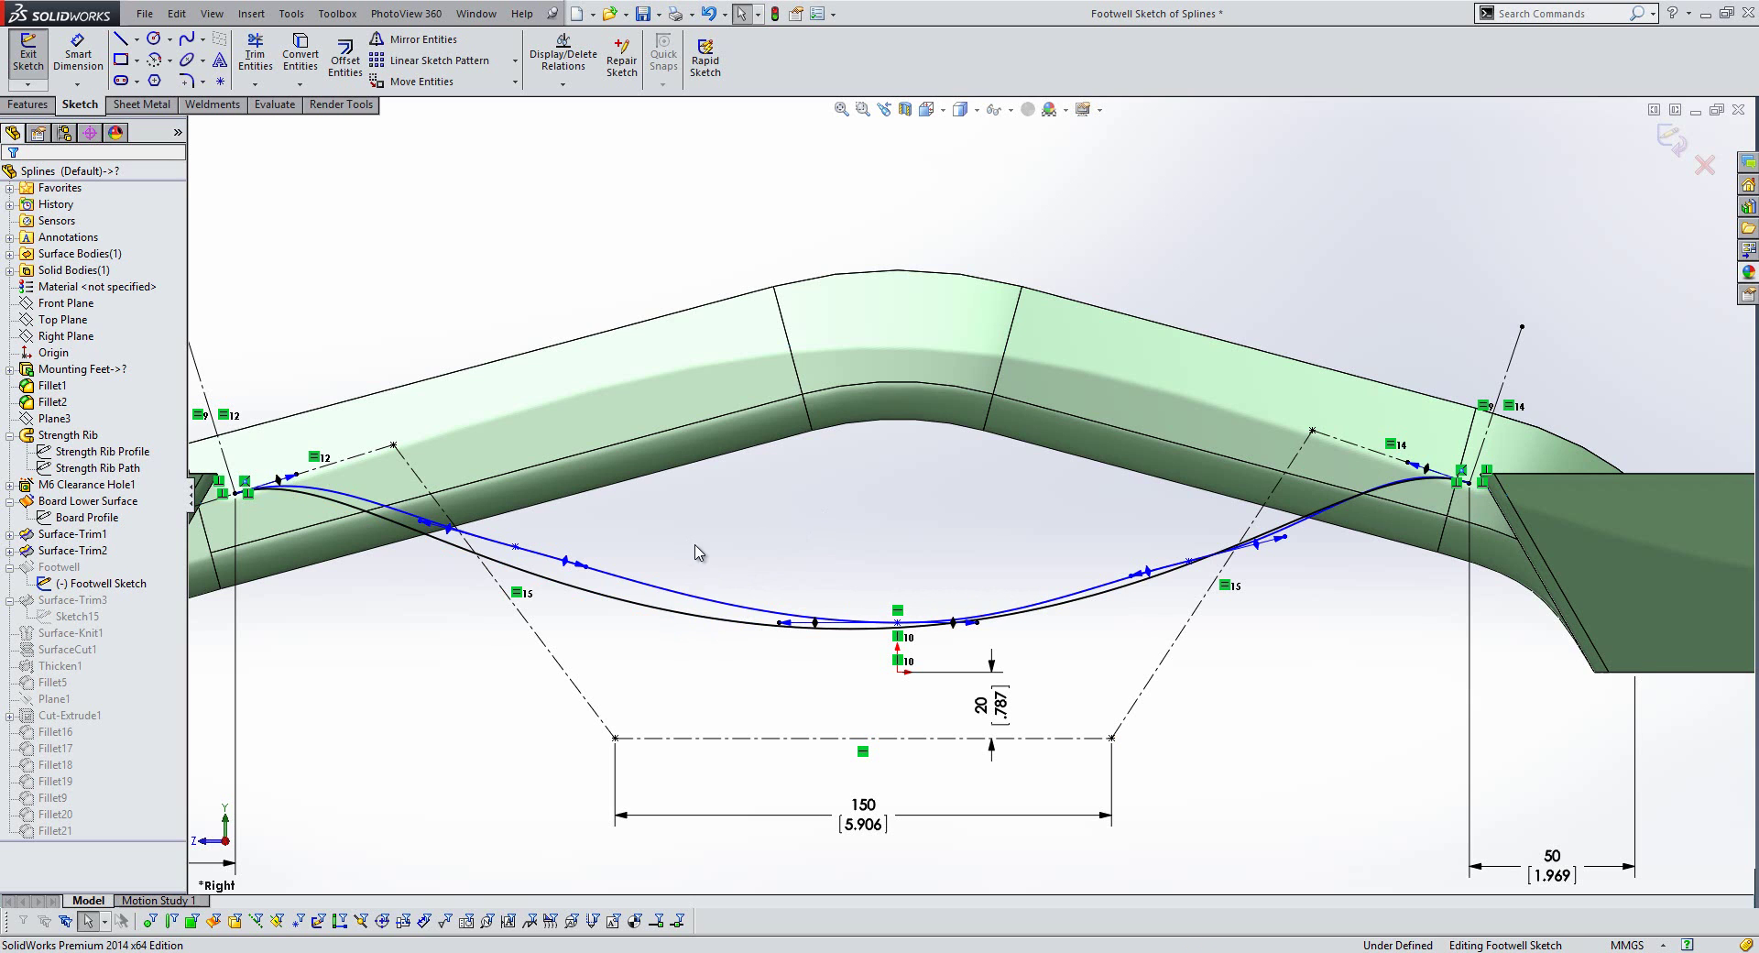
- Replace the original footwell Spline2 with Style Spline3 using Replace Entity
key(s)
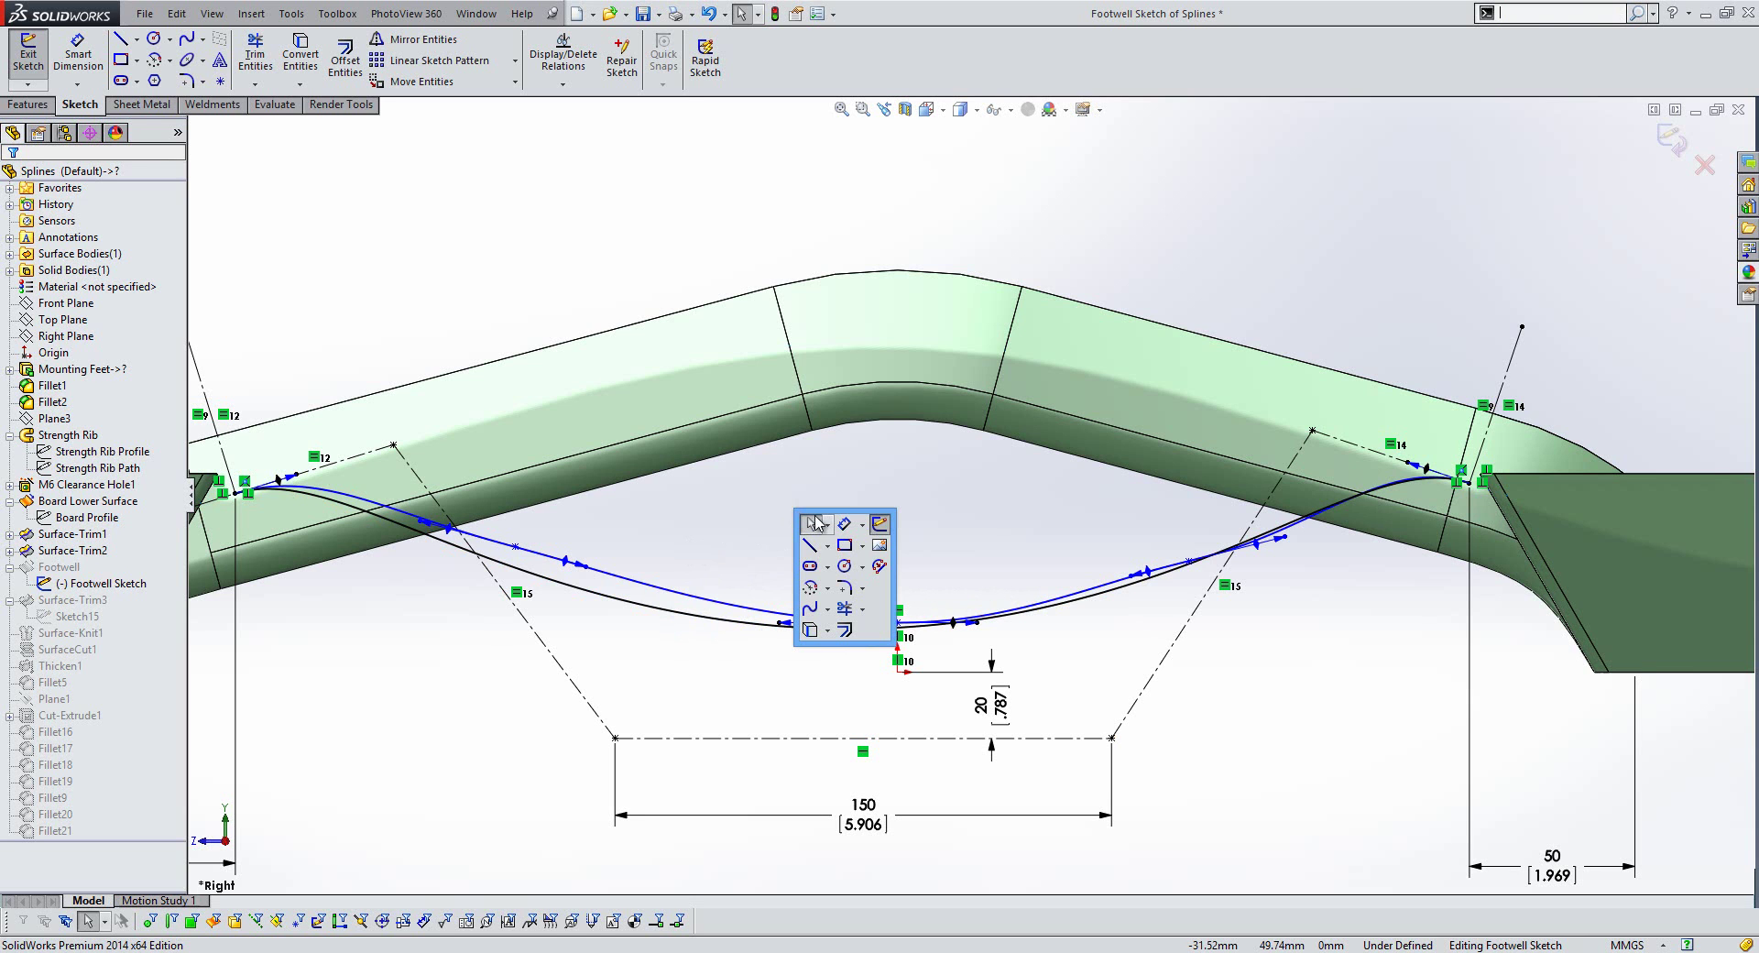
click(880, 568)
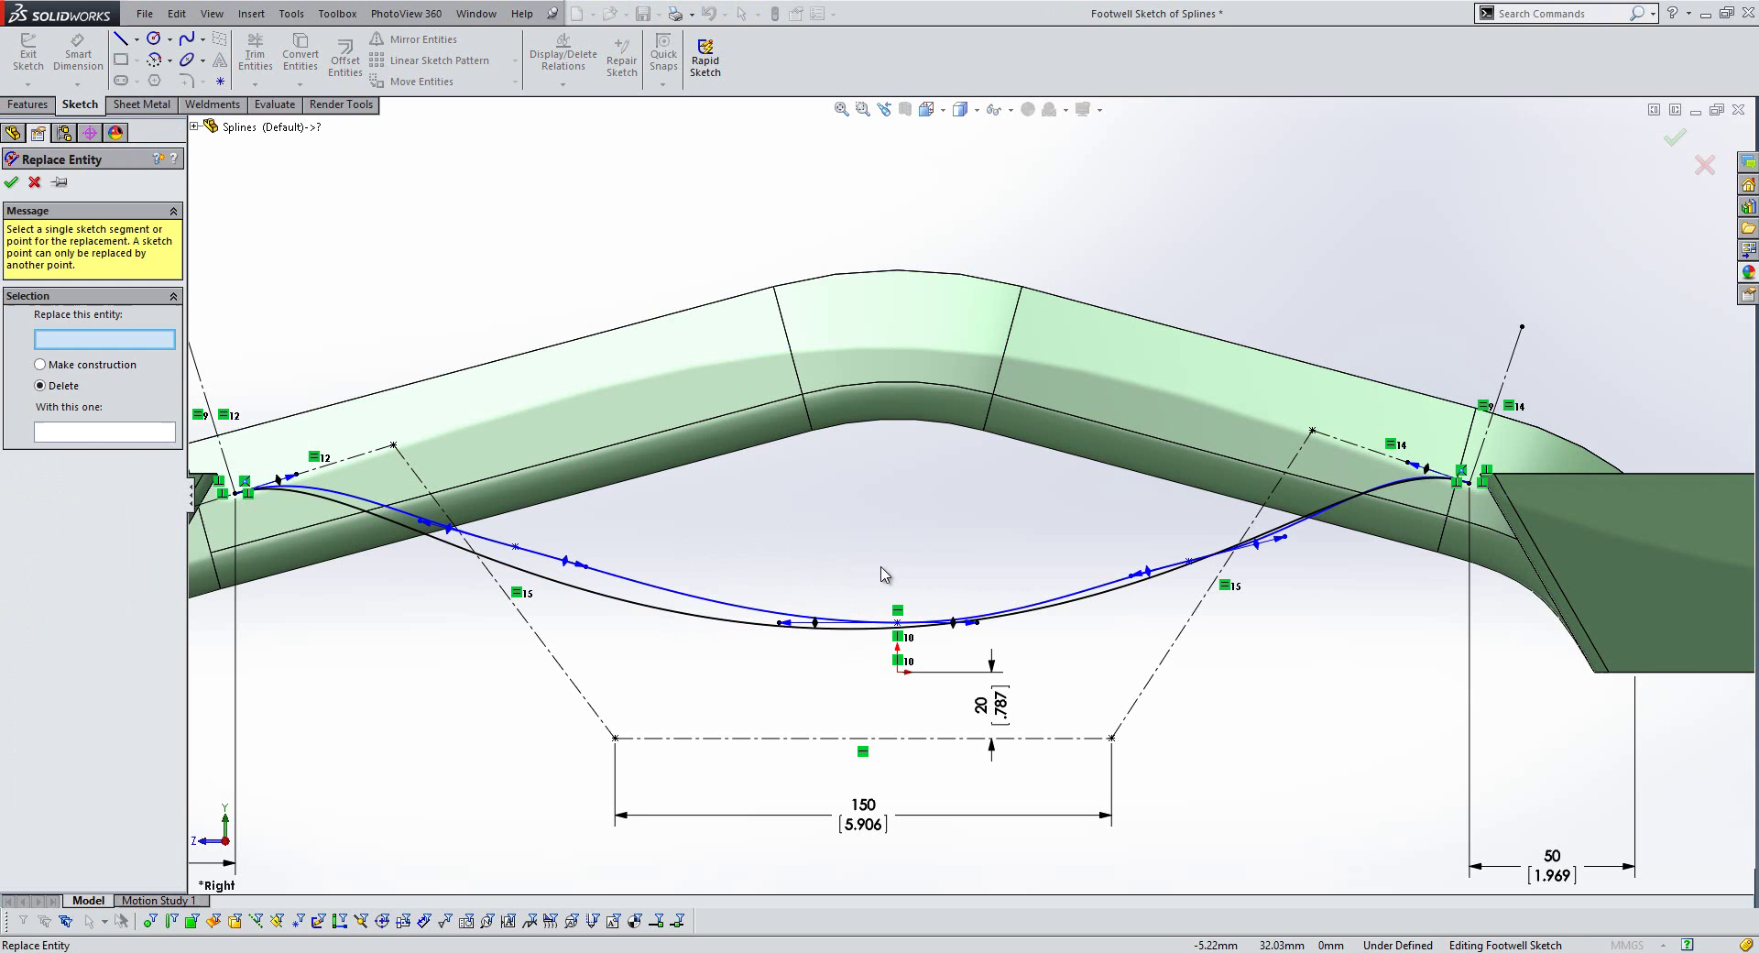
click(652, 586)
click(646, 605)
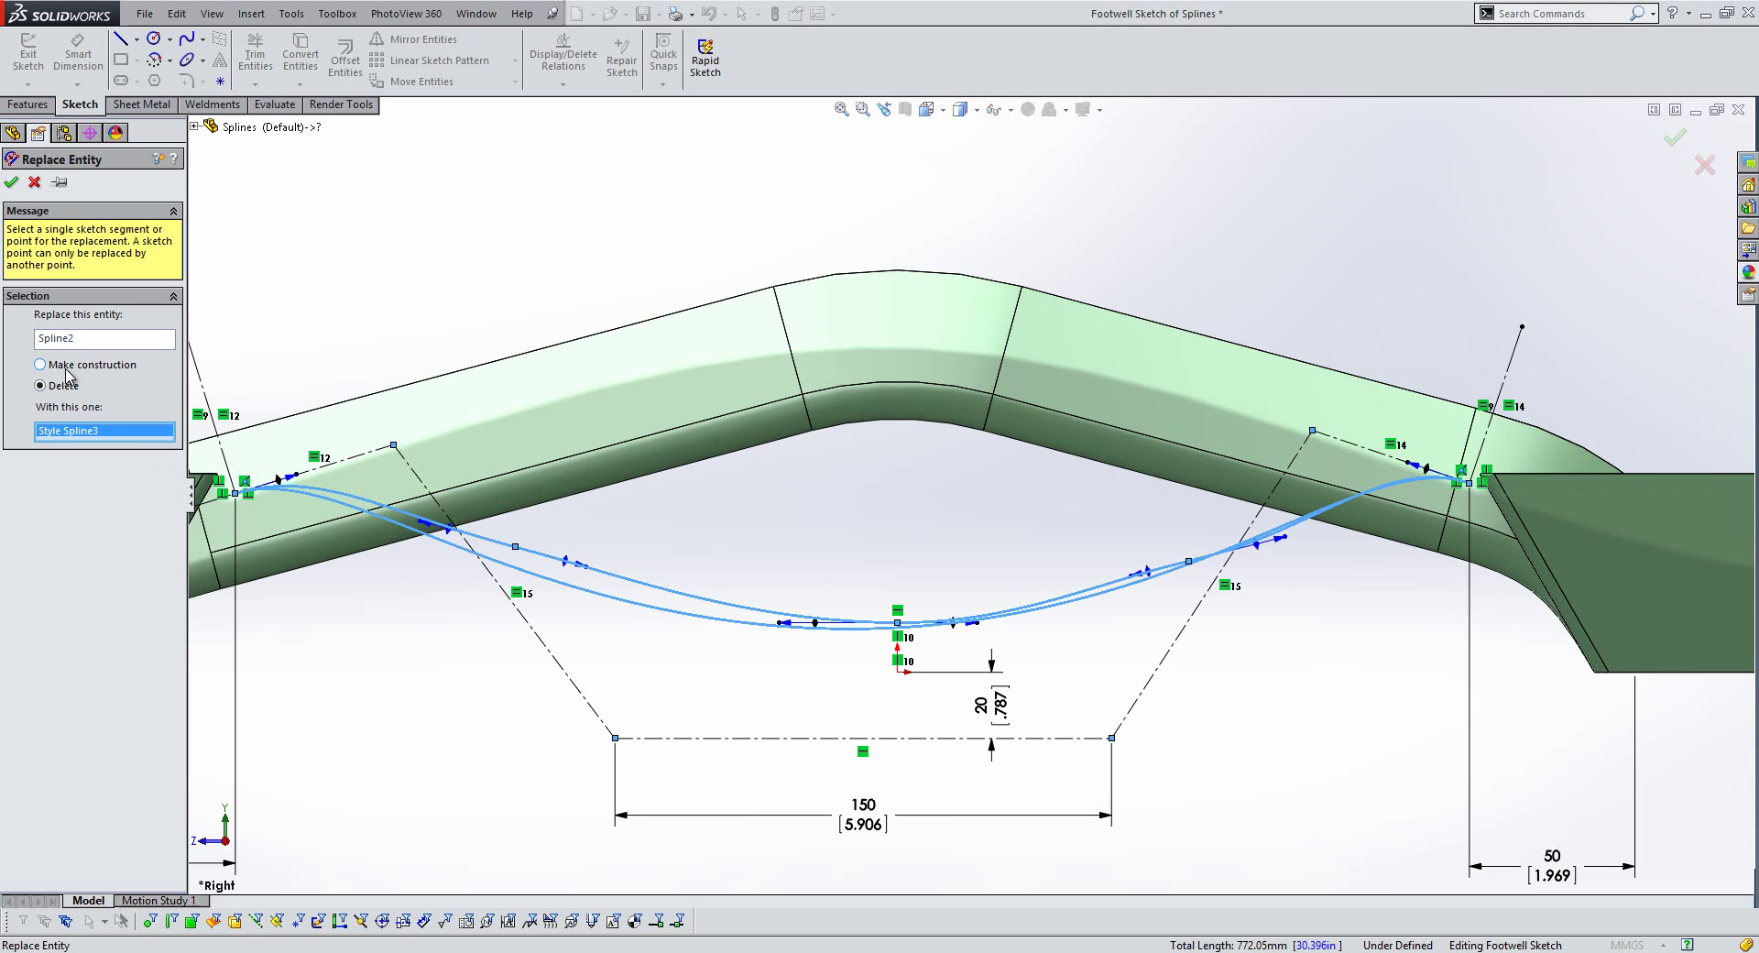
click(11, 181)
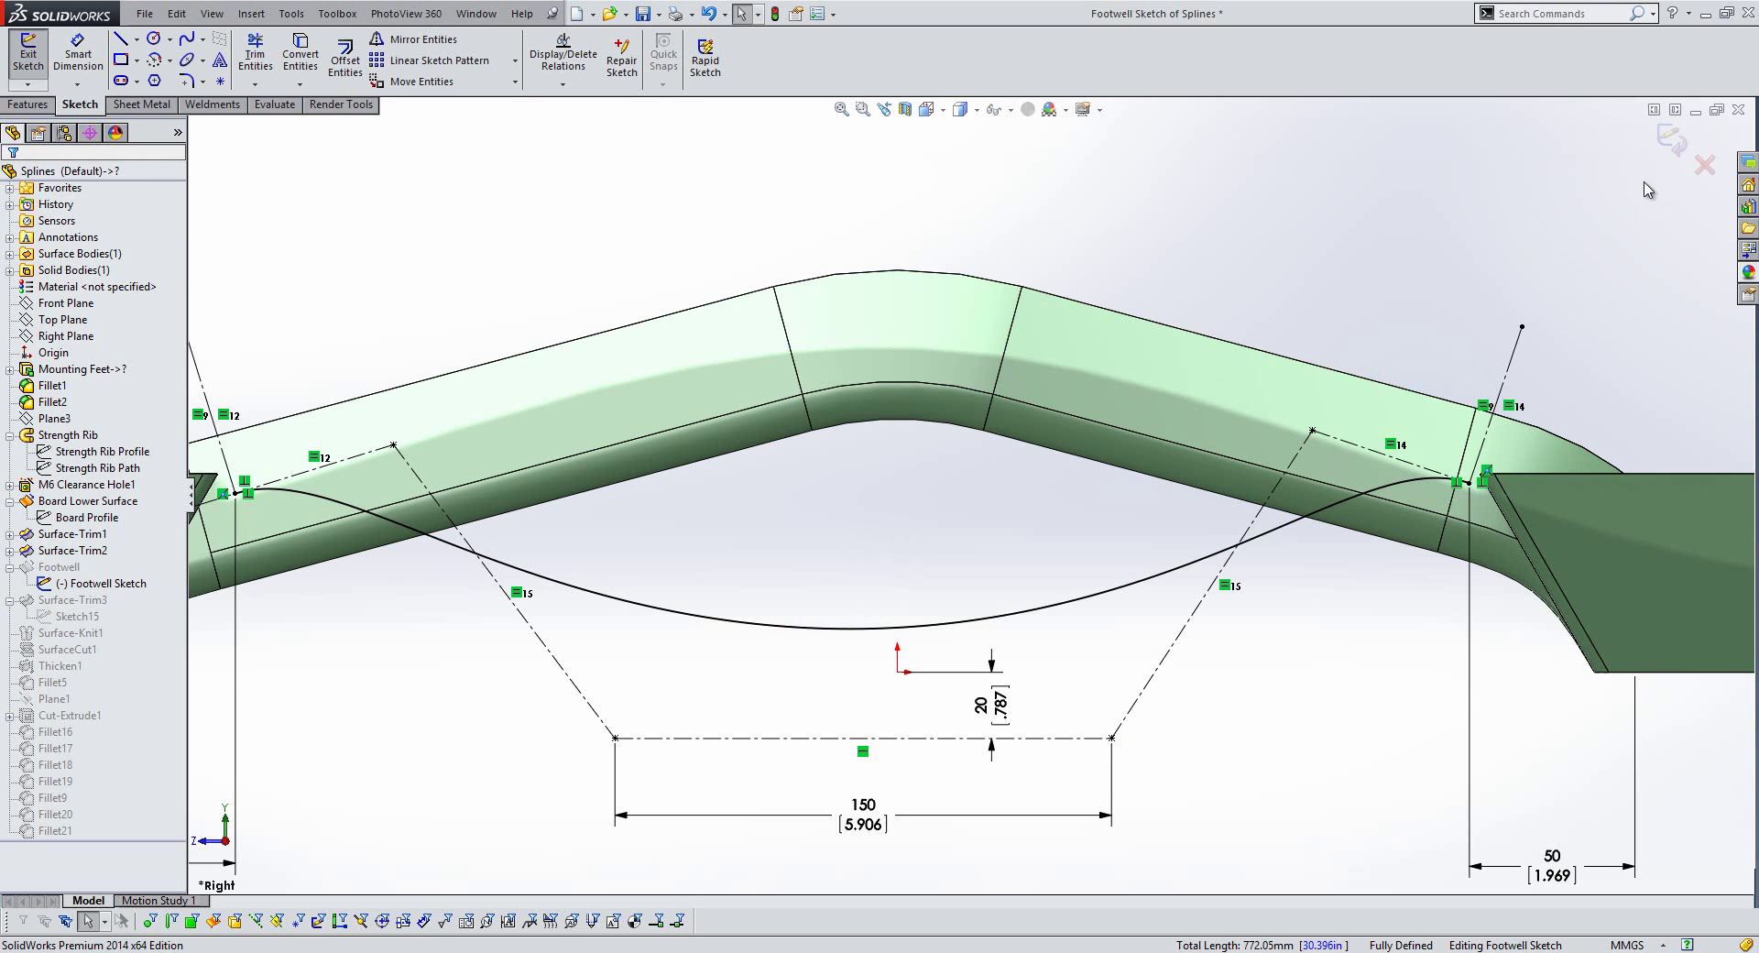
- Exit the Footwell Sketch to rebuild the board, then highlight the sketch to check it
click(1670, 142)
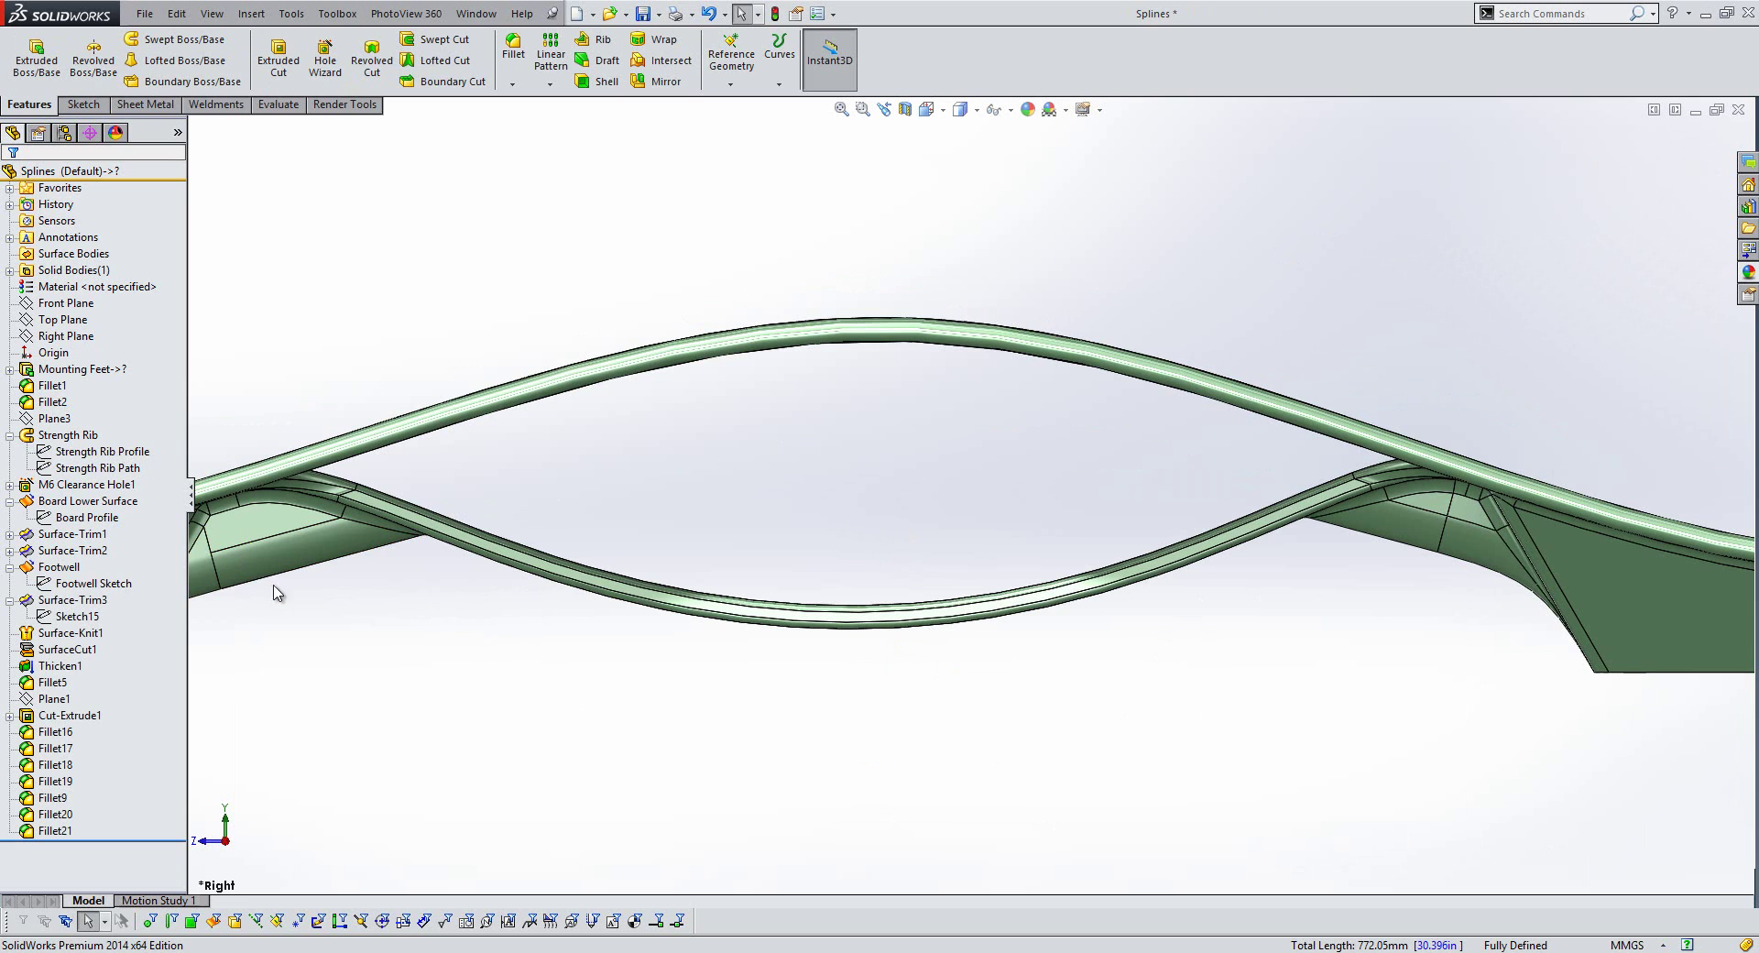
click(77, 584)
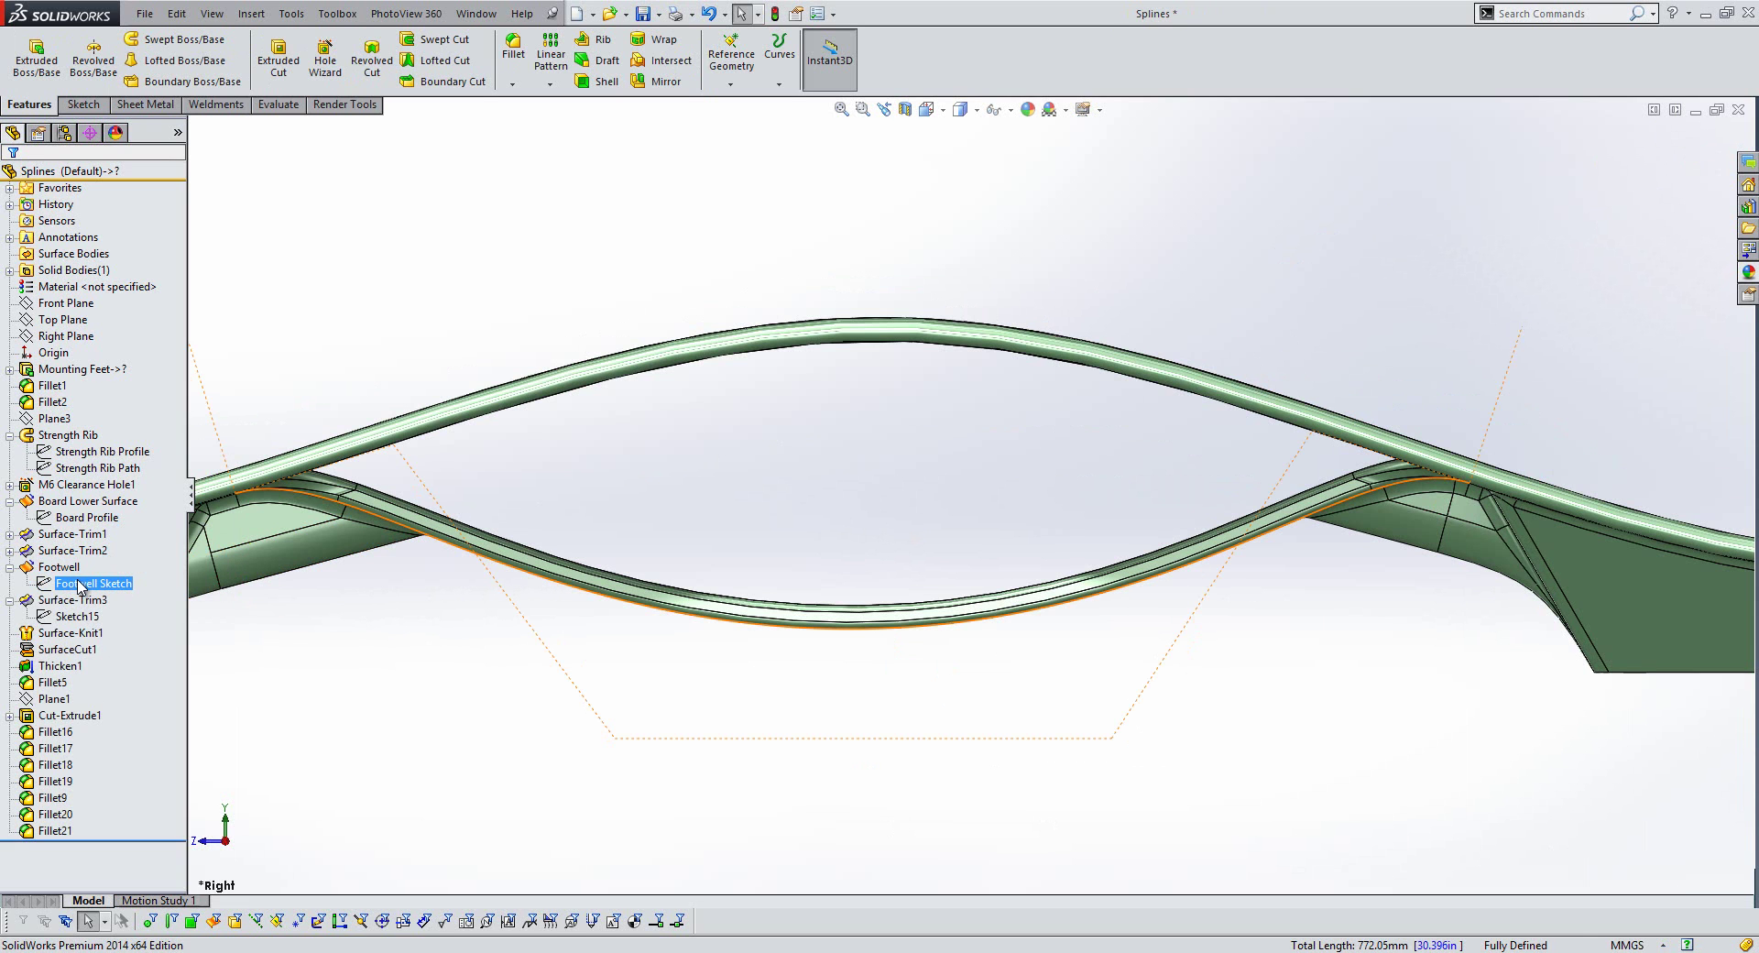
click(364, 588)
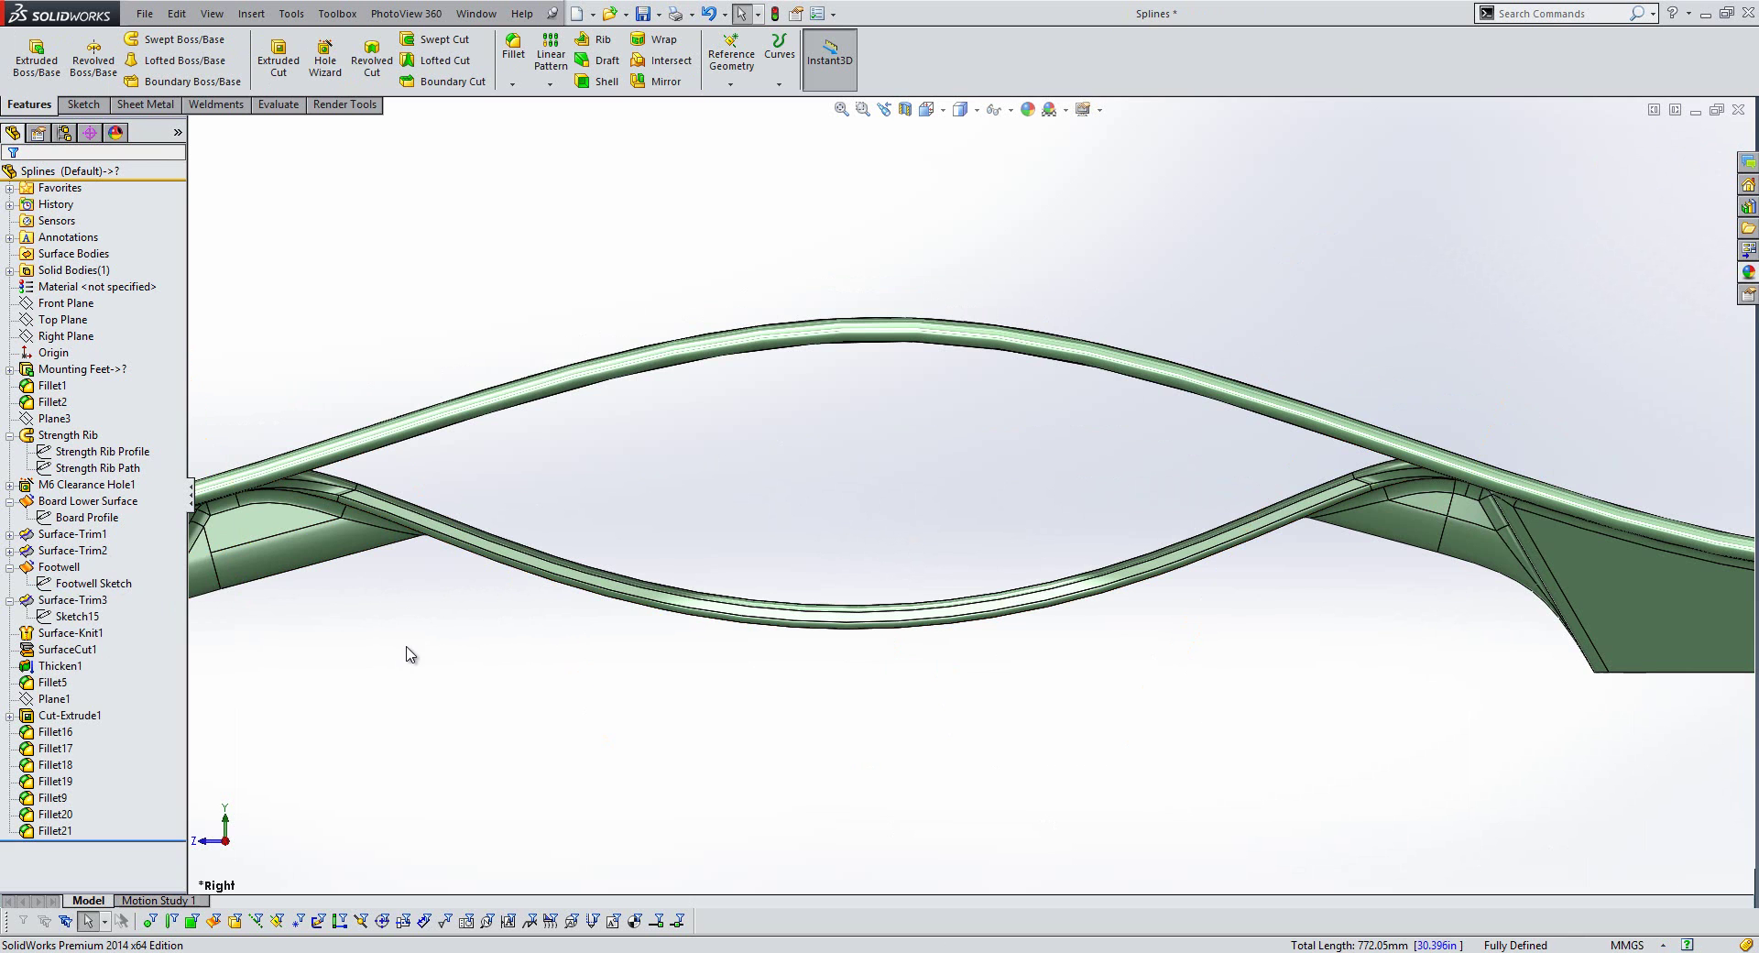